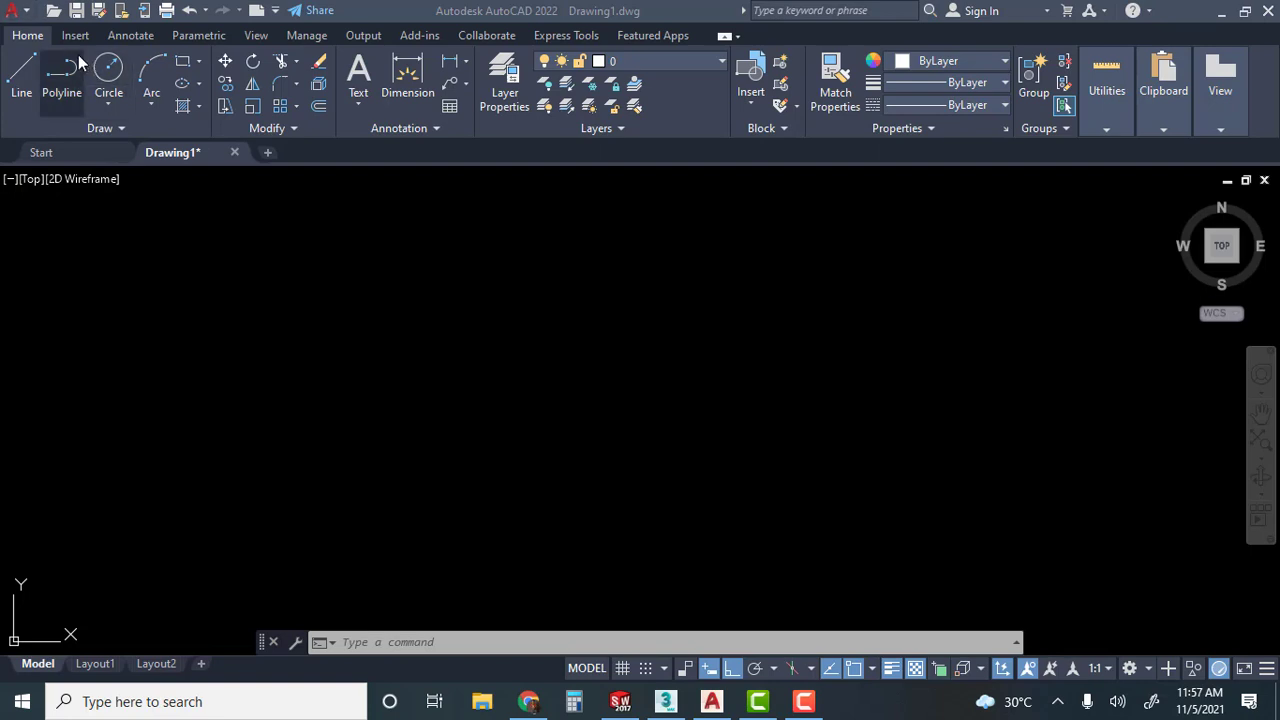
Start opening an existing drawing and browse to the lrs ereg master plan folder inside 3DS MAX 2.
{"action": "left_click", "coordinate": [59, 15]}
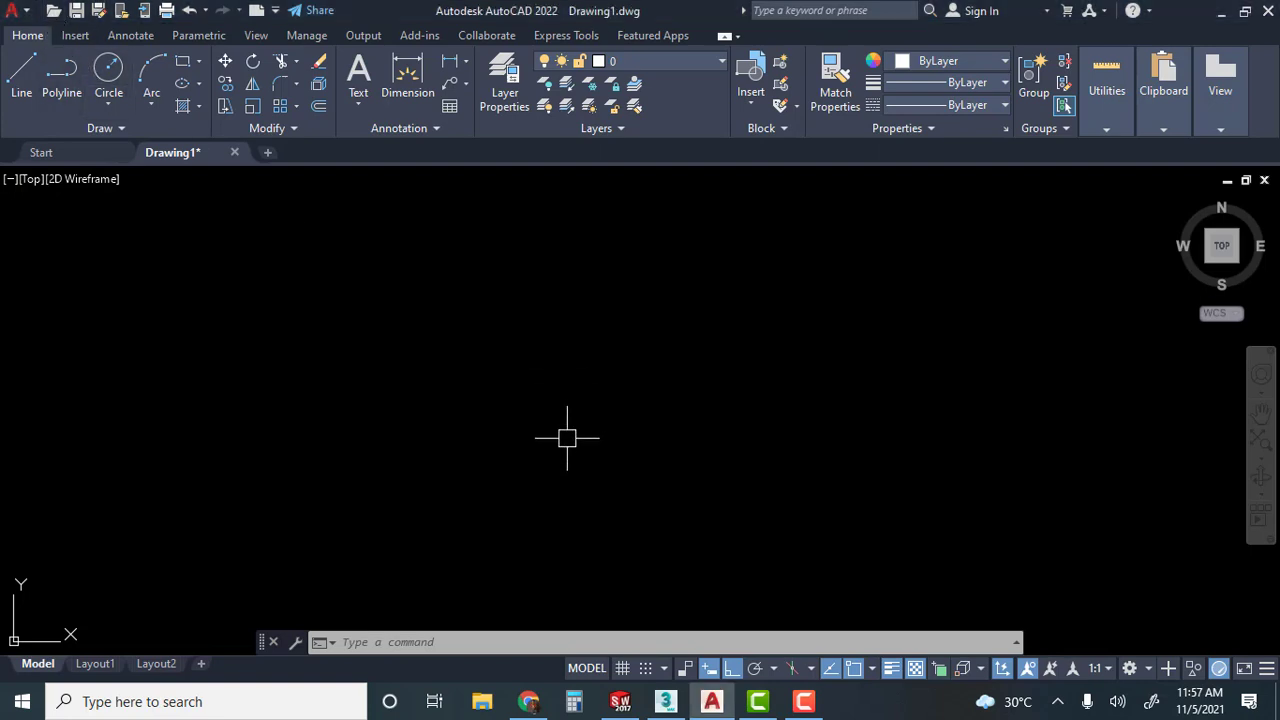
{"action": "left_click", "coordinate": [55, 11]}
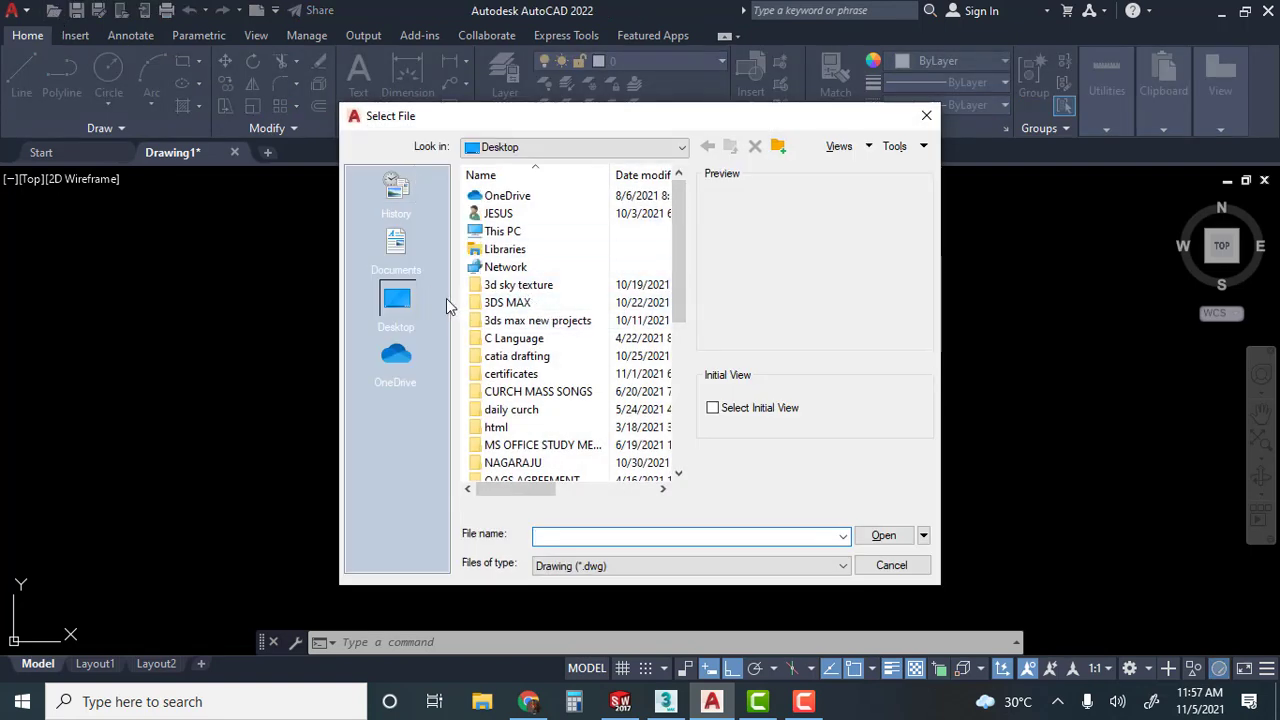
{"action": "left_click", "coordinate": [530, 308]}
{"action": "double_click", "coordinate": [530, 308]}
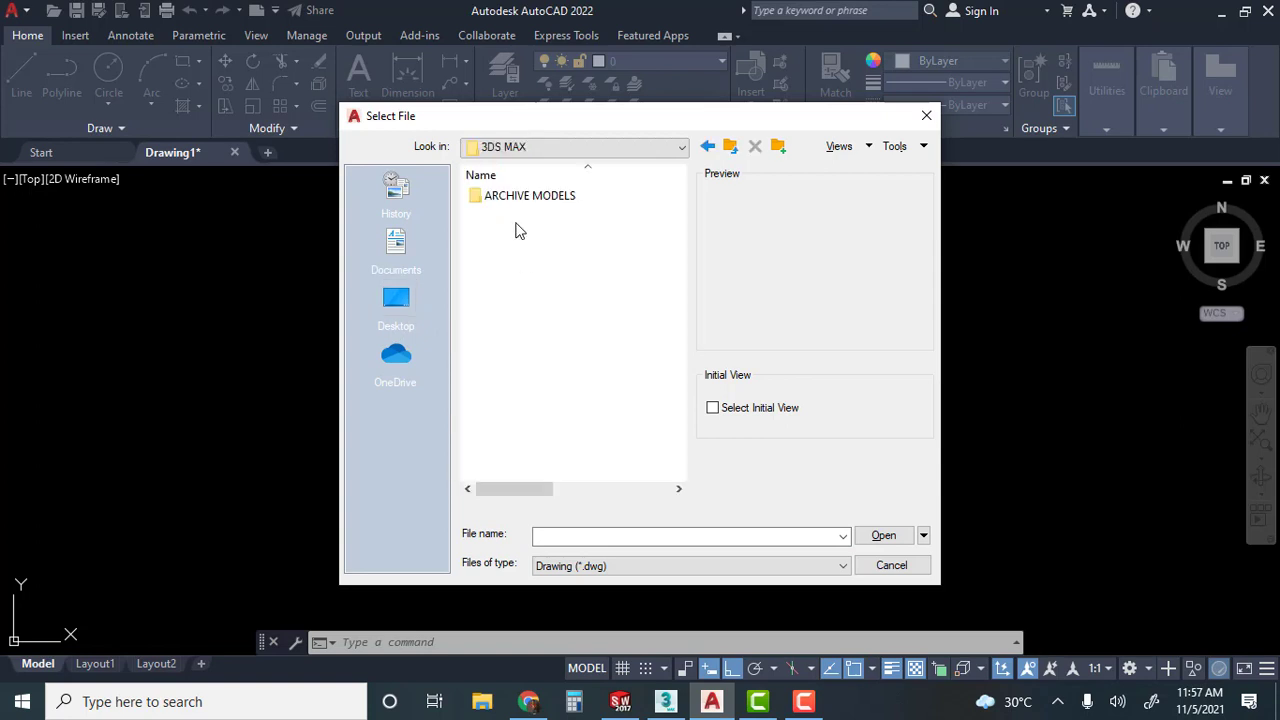
{"action": "left_click", "coordinate": [707, 147]}
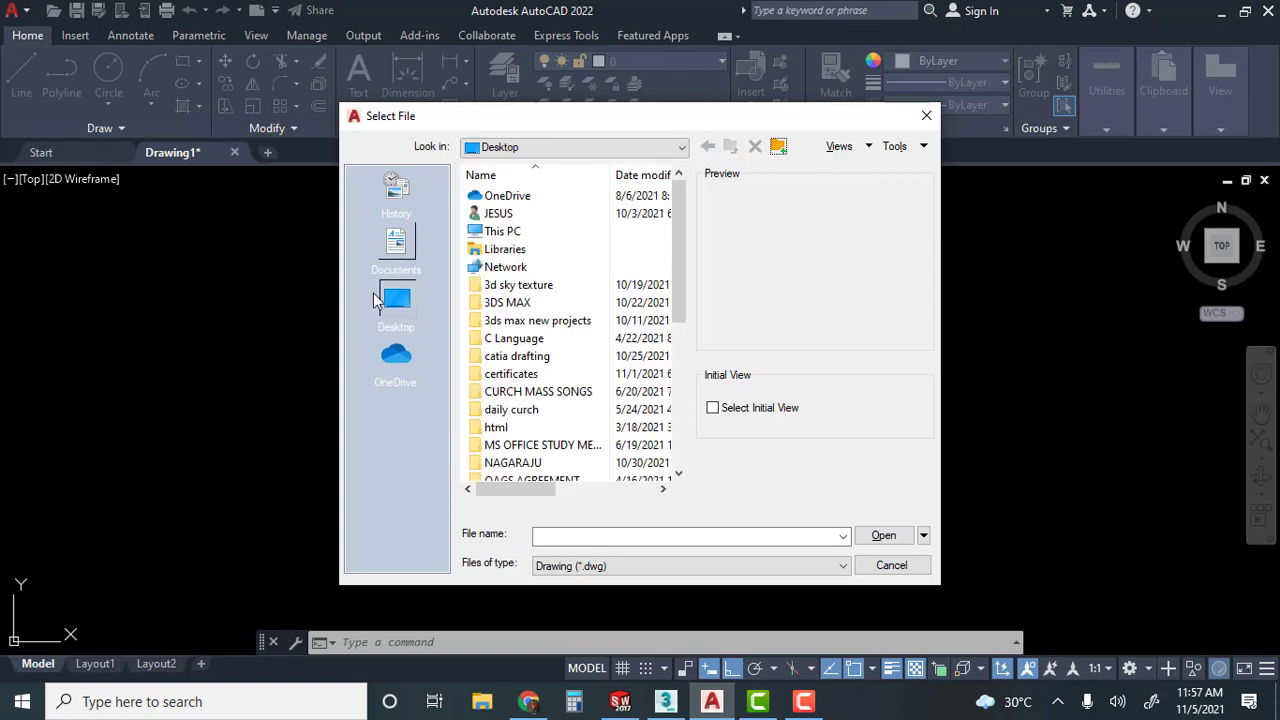
{"action": "left_click", "coordinate": [686, 148]}
{"action": "left_click", "coordinate": [530, 190]}
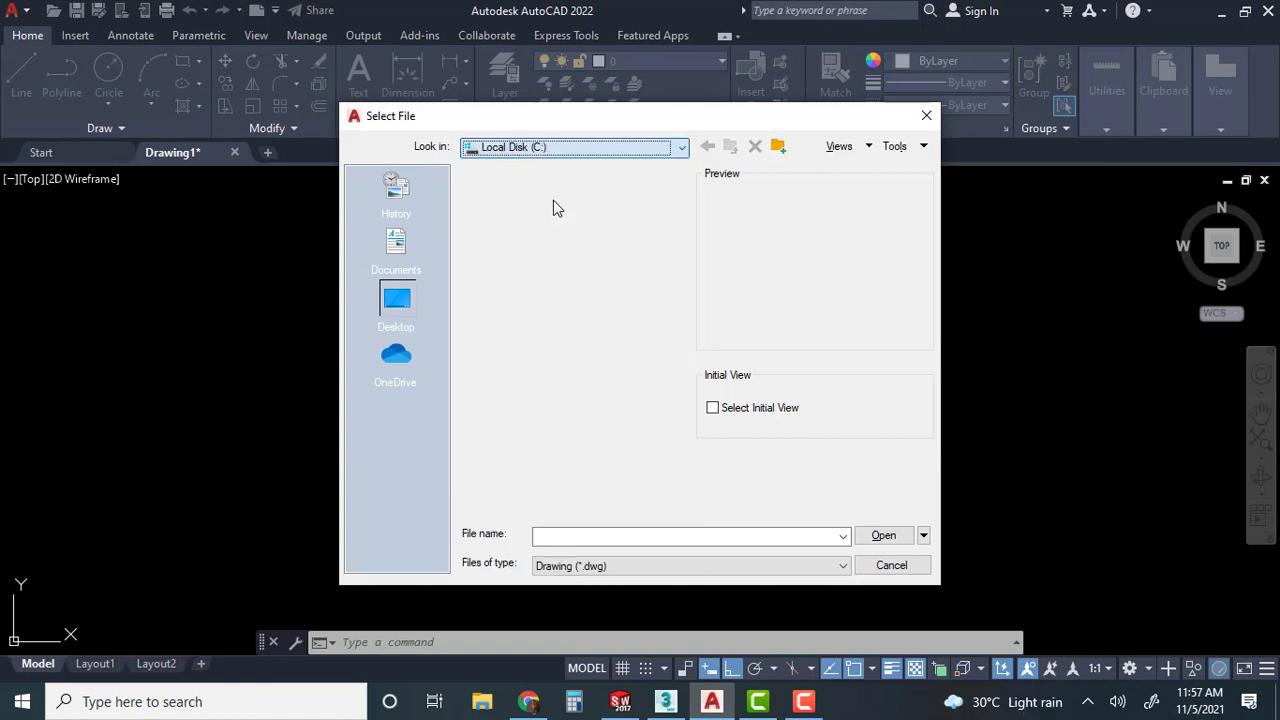
{"action": "double_click", "coordinate": [505, 214]}
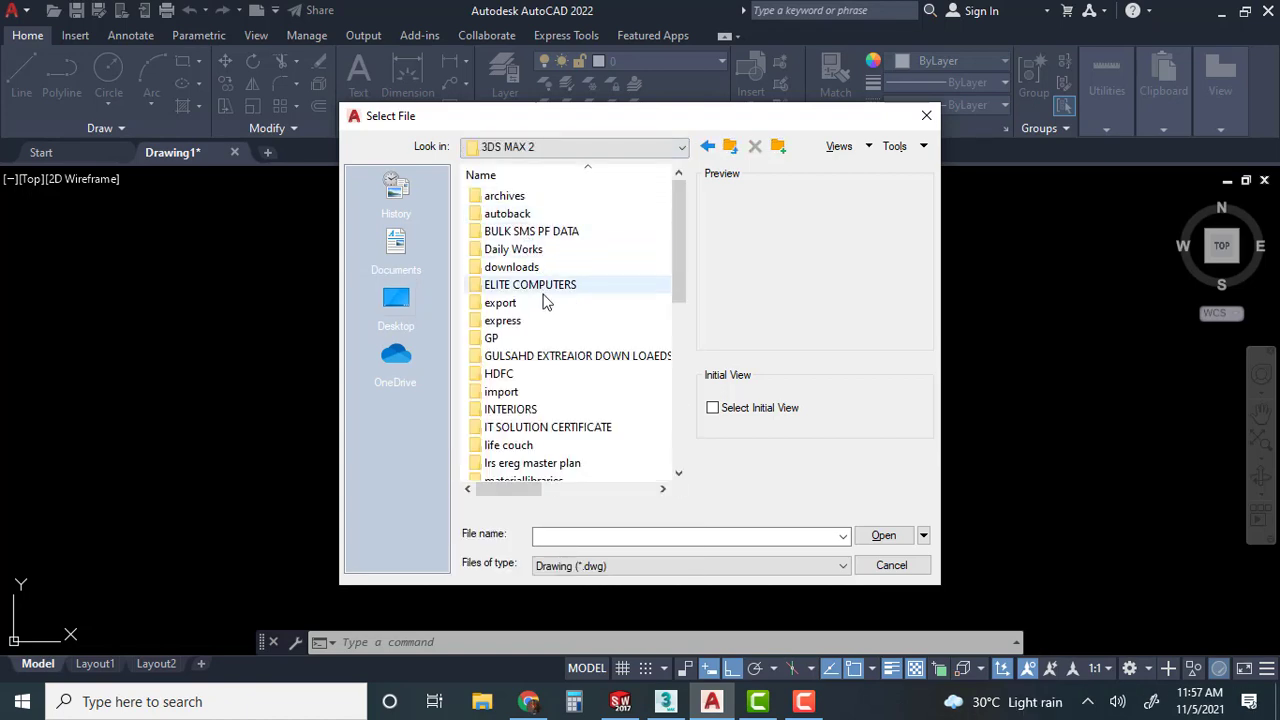
{"action": "left_click", "coordinate": [520, 286]}
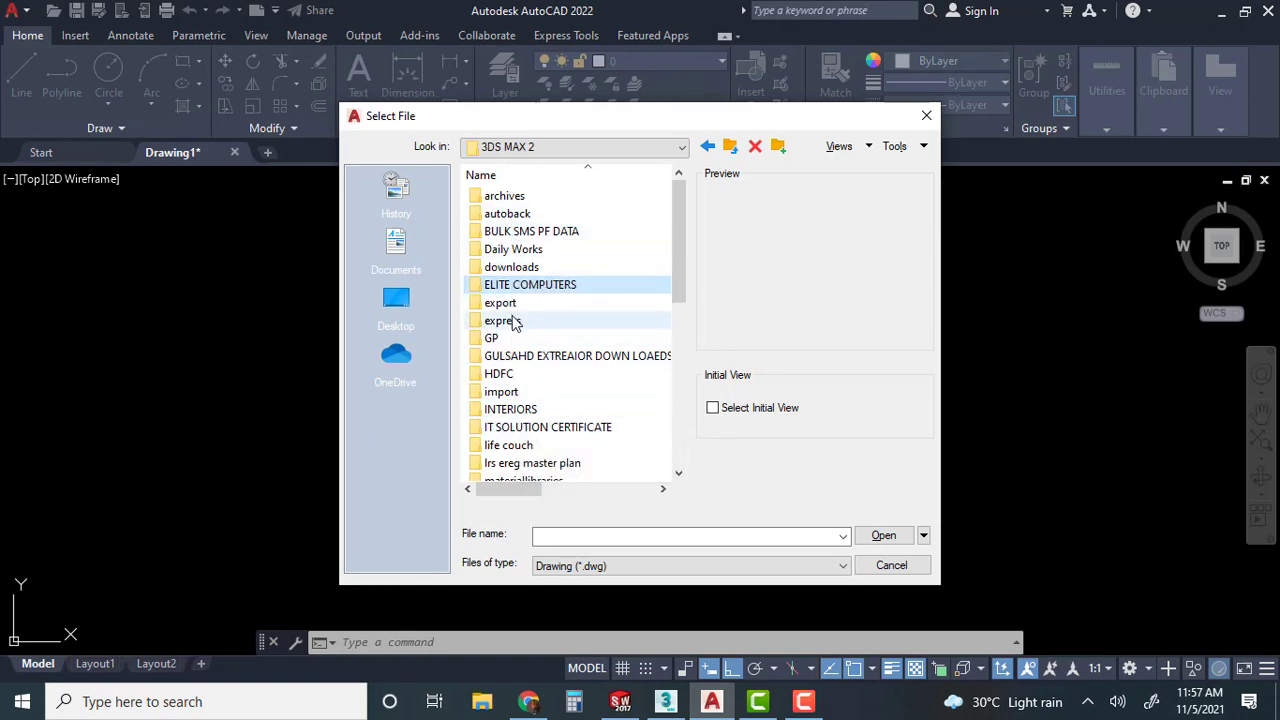
{"action": "double_click", "coordinate": [520, 463]}
Preview the plan drawings in the folder and open the municipal plan file.
{"action": "left_click", "coordinate": [528, 196]}
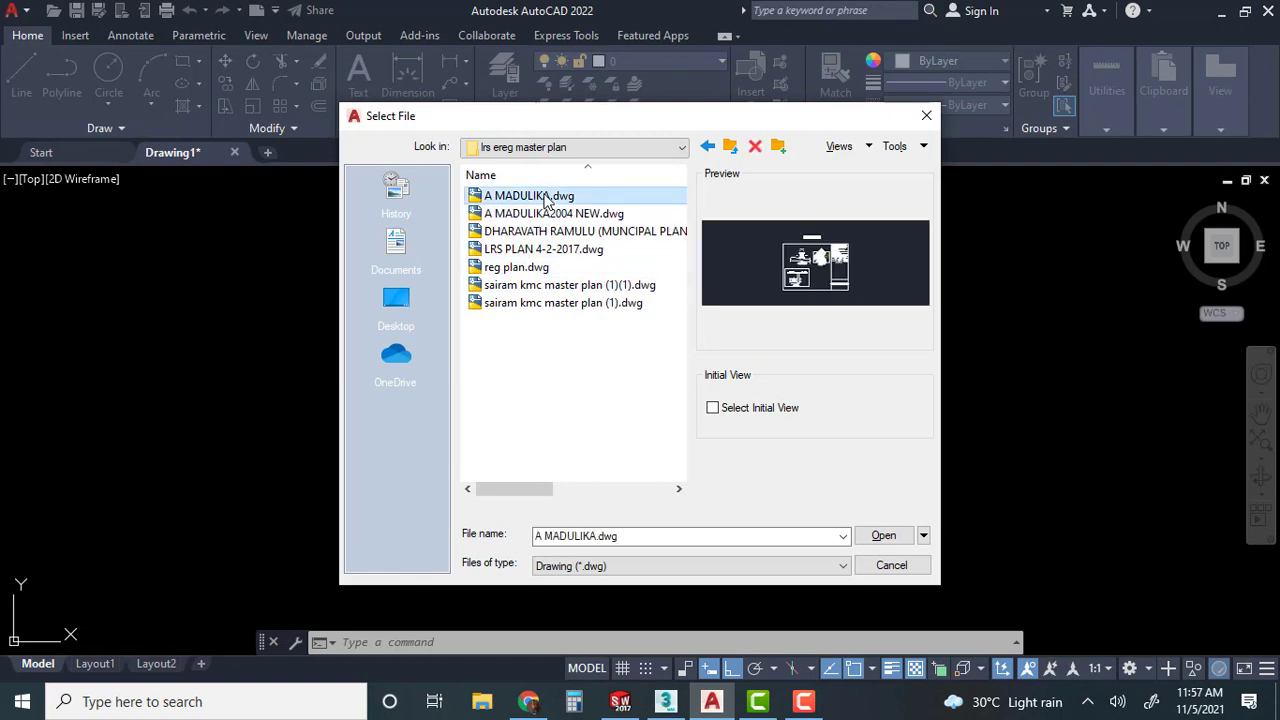
{"action": "left_click", "coordinate": [546, 214]}
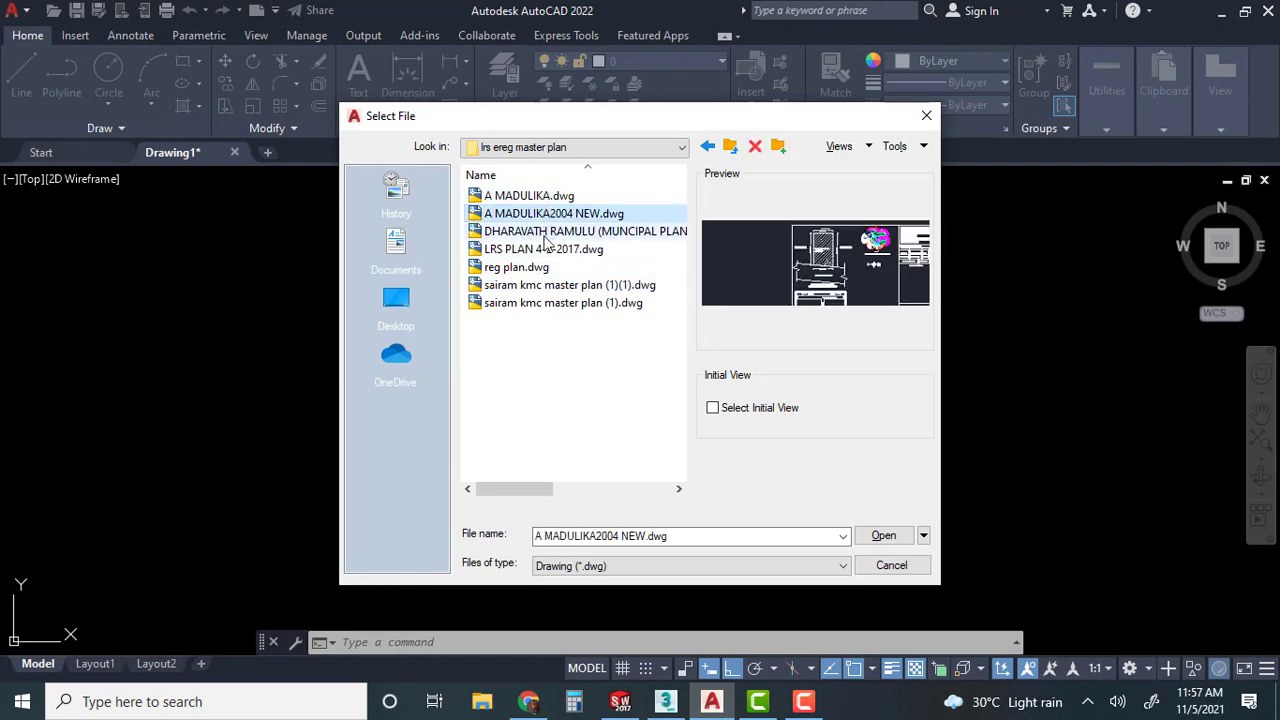
{"action": "left_click", "coordinate": [543, 250]}
{"action": "left_click", "coordinate": [538, 268]}
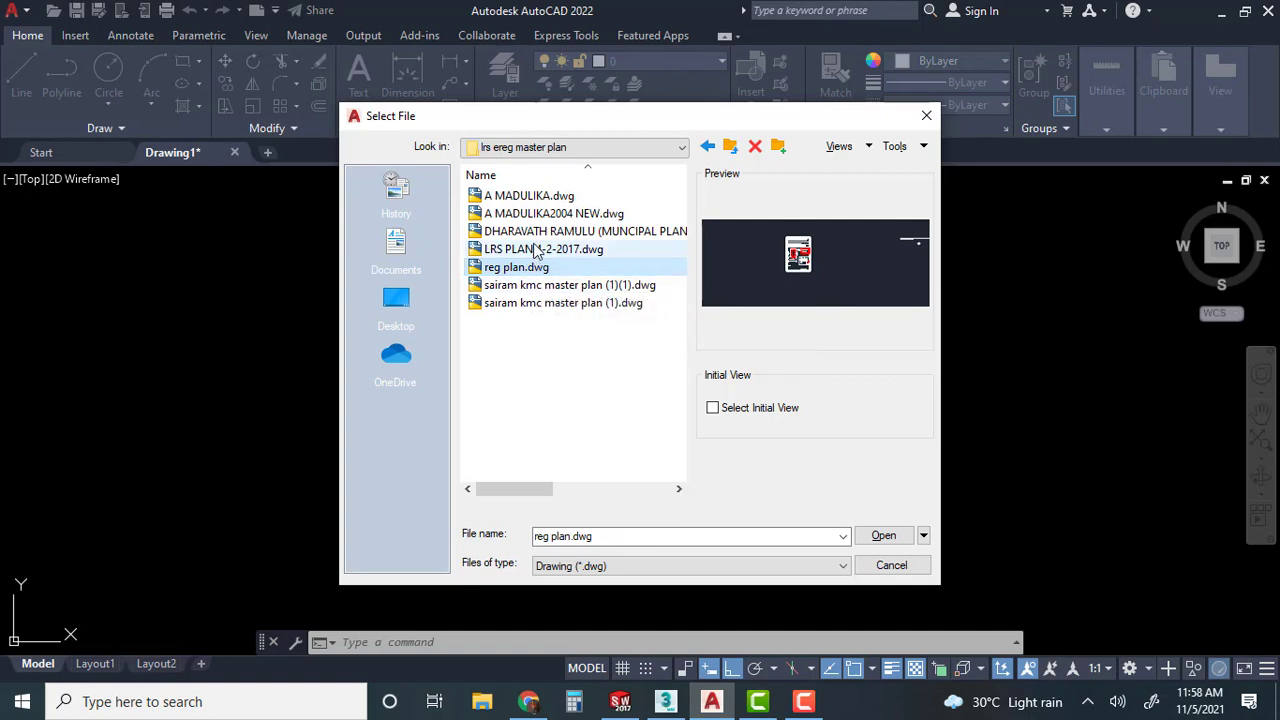
{"action": "left_click", "coordinate": [535, 250]}
{"action": "left_click", "coordinate": [541, 232]}
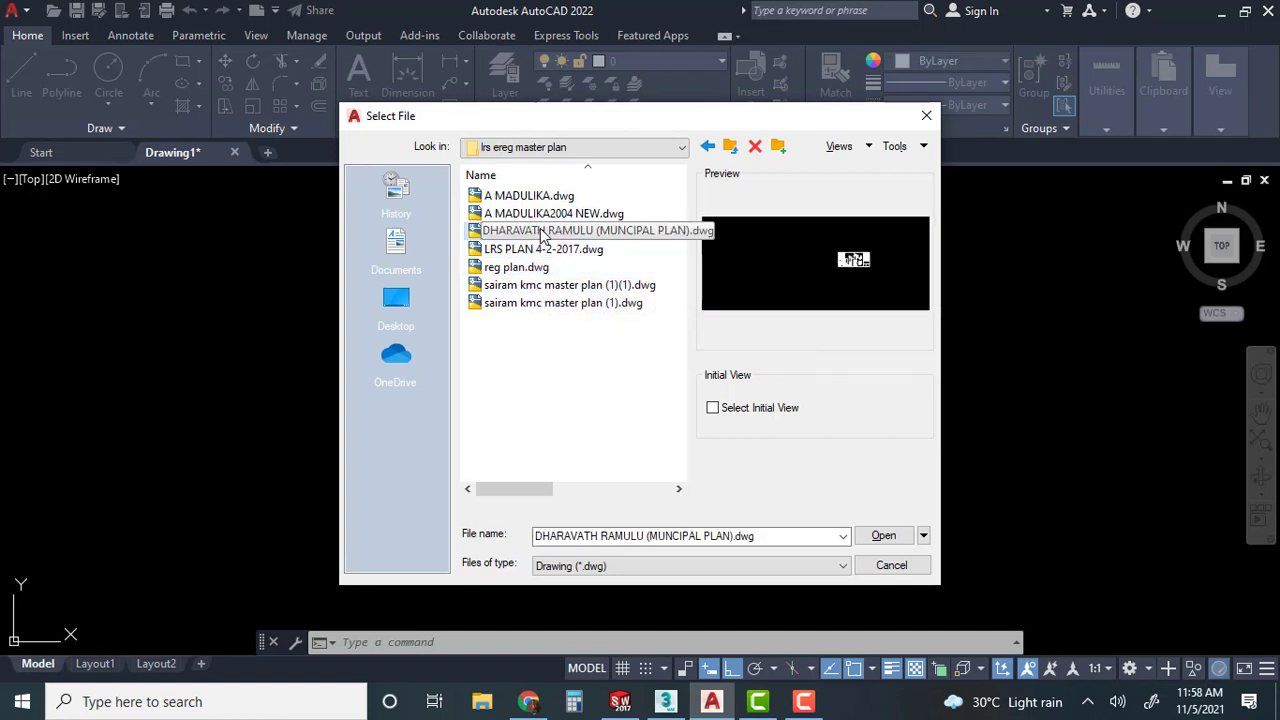
{"action": "left_click", "coordinate": [880, 535]}
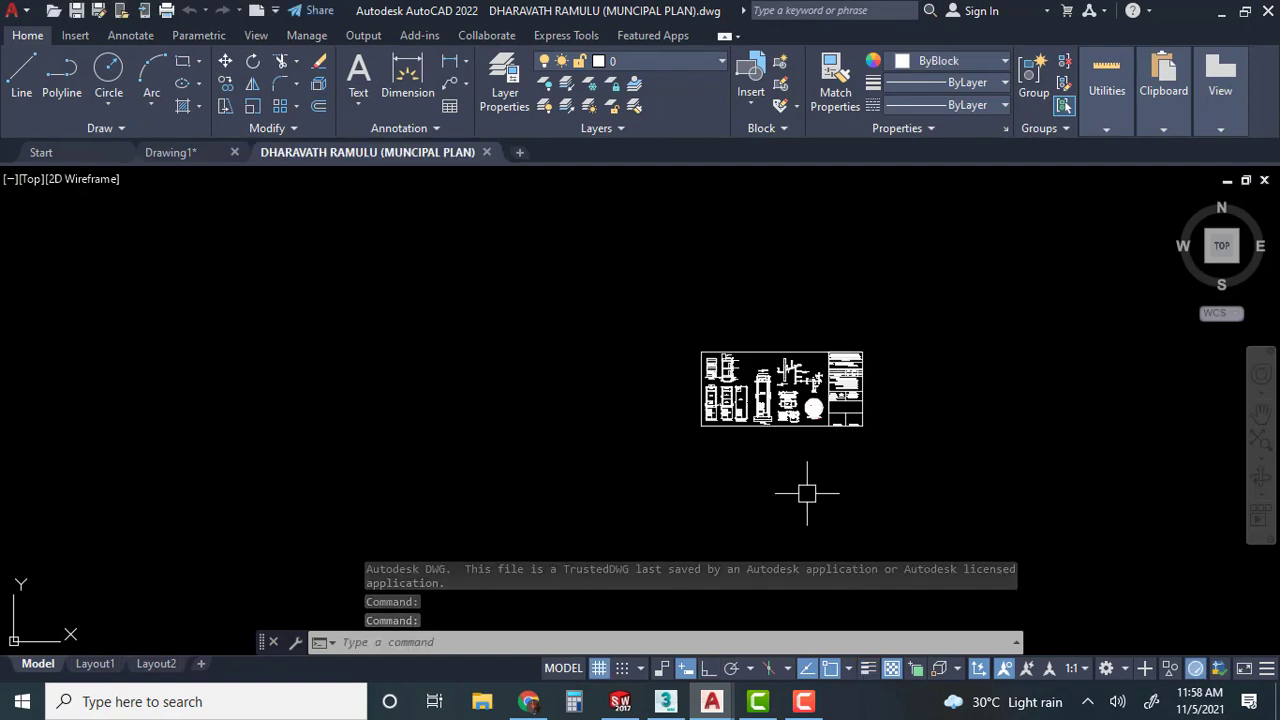
Examine the floor plans on the municipal plan sheet and the drawing's layer list.
{"action": "scroll", "coordinate": [732, 391], "scroll_direction": "up", "scroll_amount": 6}
{"action": "scroll", "coordinate": [708, 388], "scroll_direction": "up", "scroll_amount": 1}
{"action": "middle_click_drag", "start_coordinate": [661, 374], "coordinate": [451, 257]}
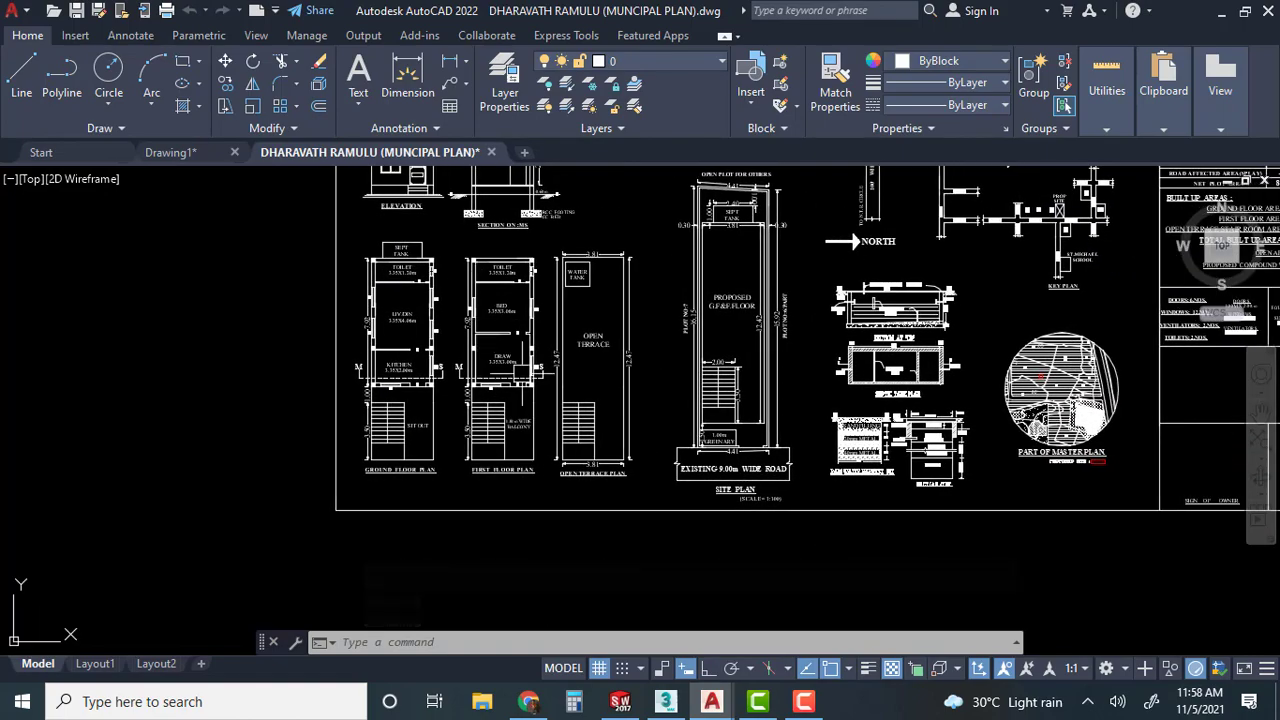
{"action": "mouse_move", "coordinate": [571, 501]}
{"action": "middle_mouse_down"}
{"action": "mouse_move", "coordinate": [634, 495]}
{"action": "mouse_move", "coordinate": [655, 539]}
{"action": "middle_mouse_up"}
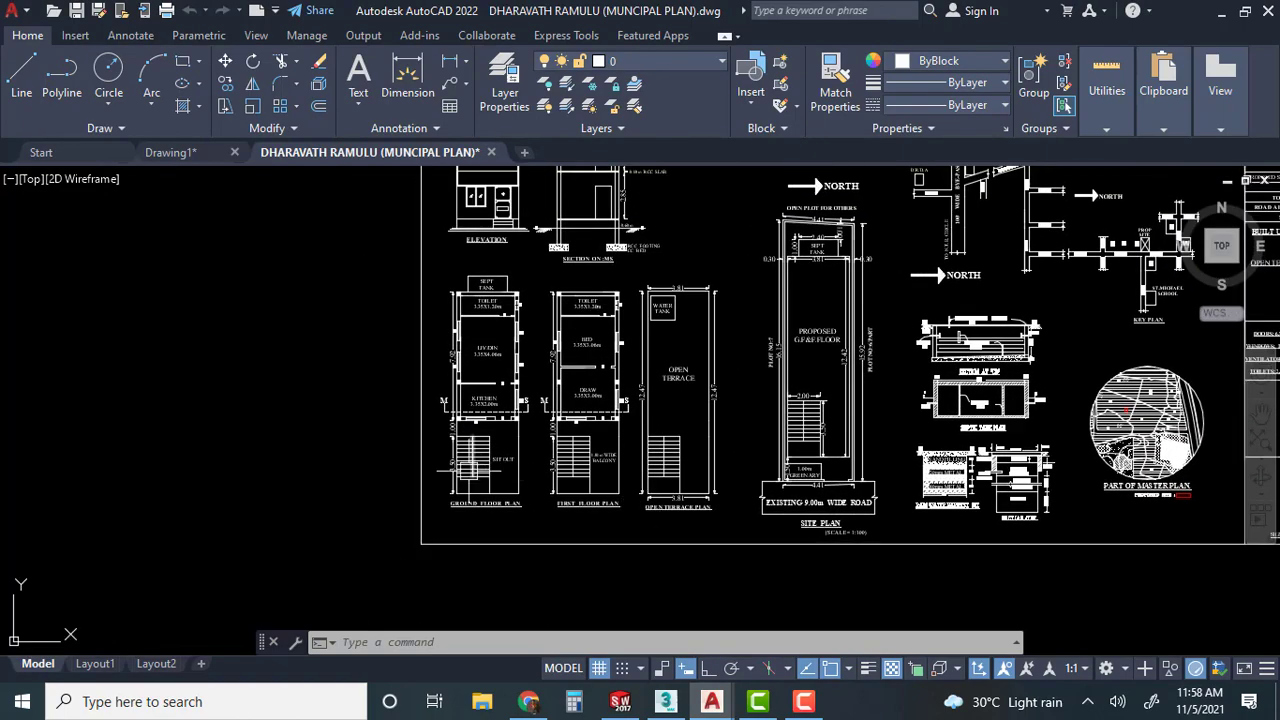
{"action": "scroll", "coordinate": [490, 400], "scroll_direction": "up", "scroll_amount": 4}
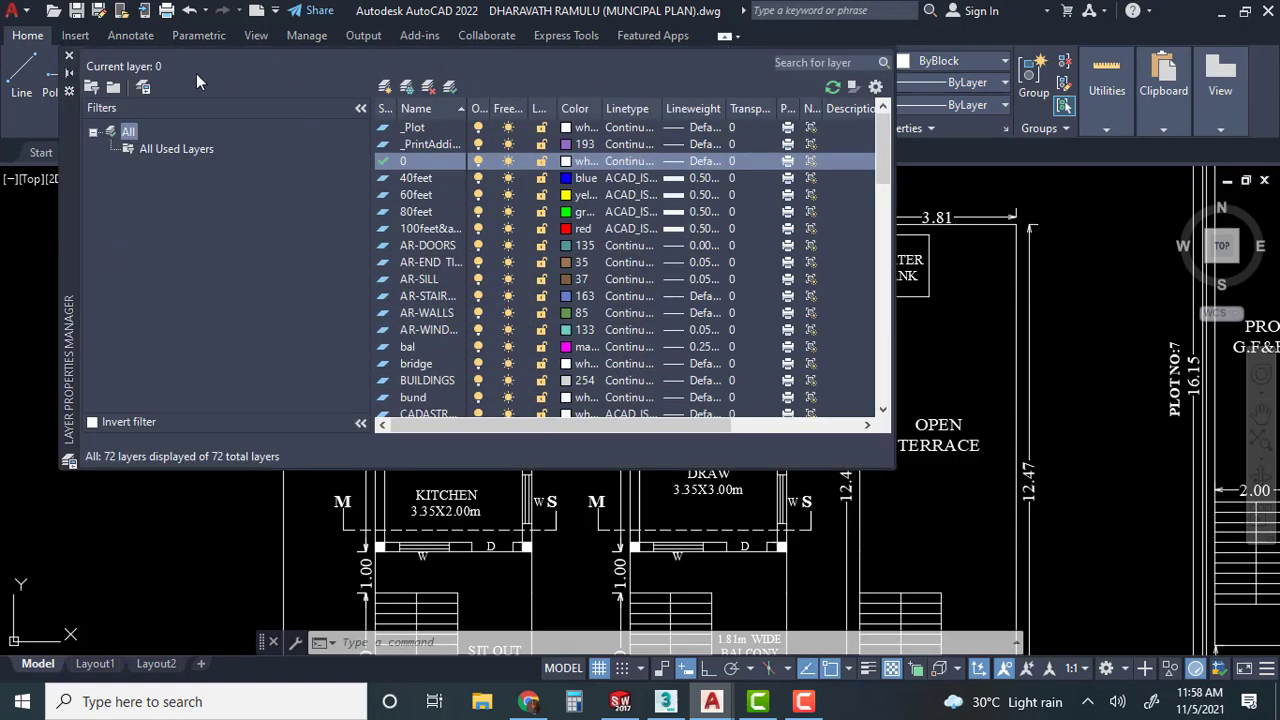
{"action": "left_click", "coordinate": [69, 58]}
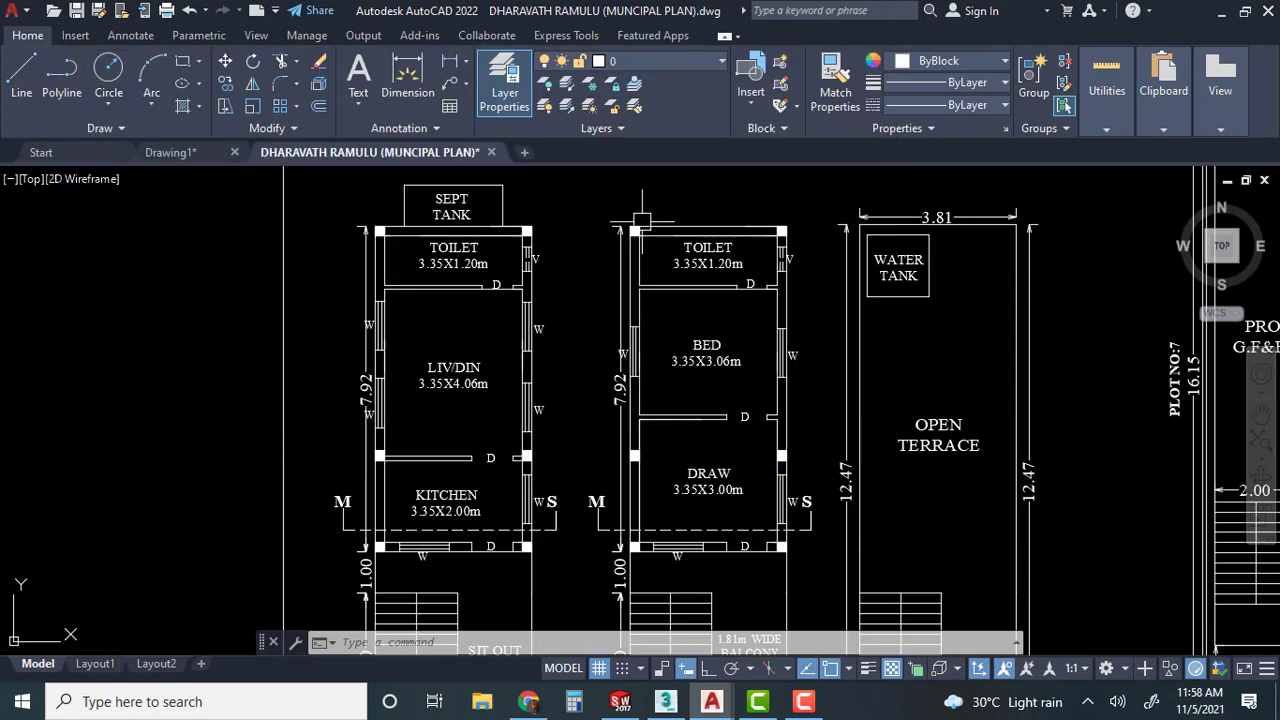
{"action": "scroll", "coordinate": [500, 390], "scroll_direction": "down", "scroll_amount": 3}
{"action": "middle_click_drag", "start_coordinate": [500, 376], "coordinate": [499, 394]}
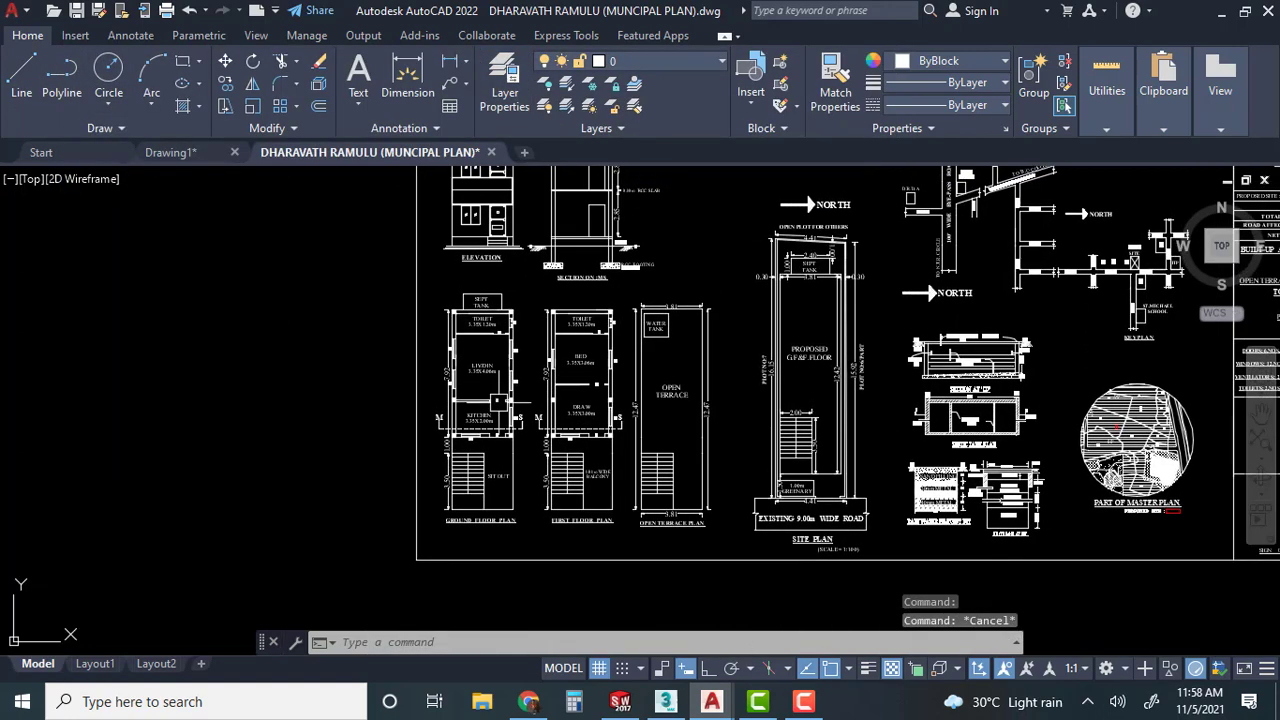
{"action": "key", "text": "Return"}
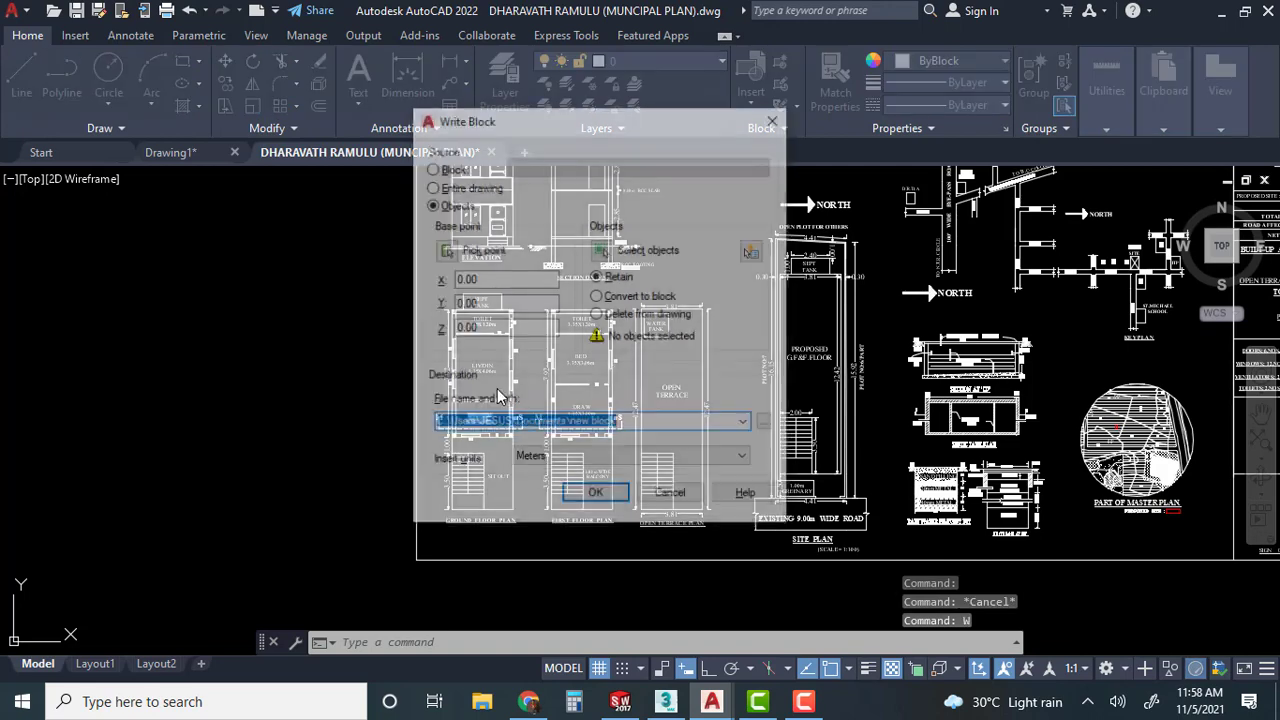
{"action": "left_click", "coordinate": [444, 250]}
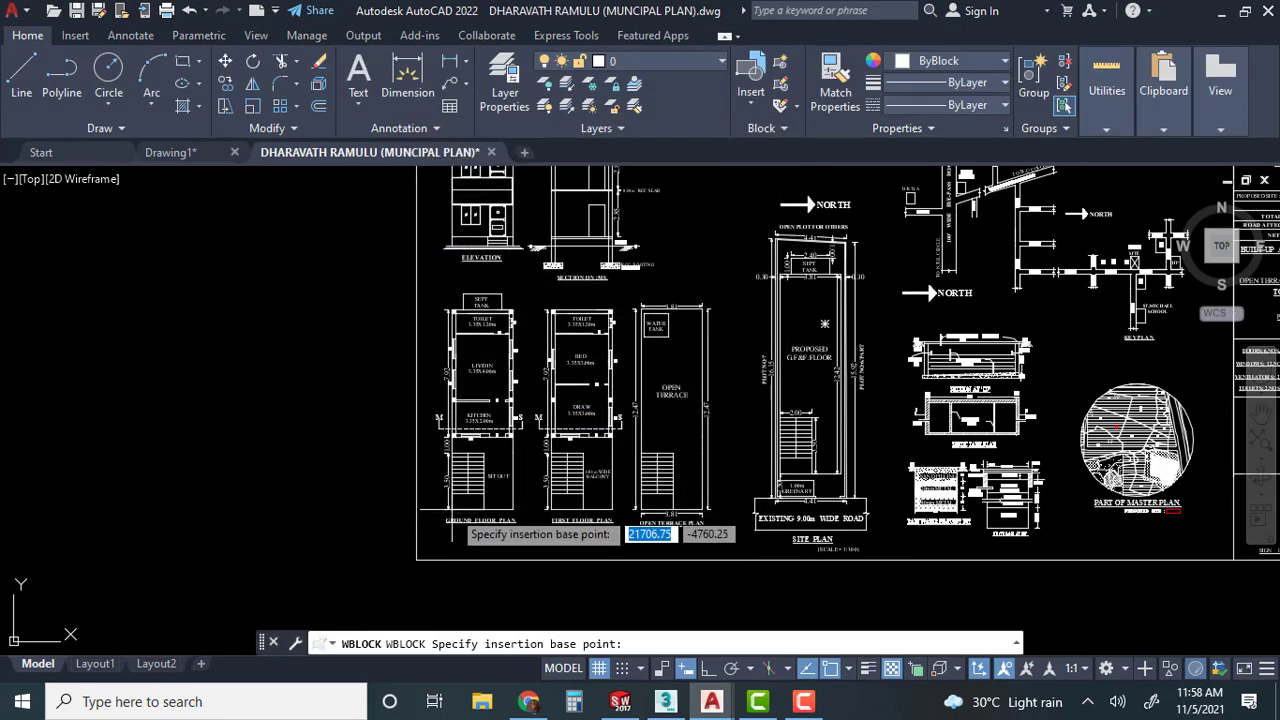
{"action": "left_click", "coordinate": [452, 508]}
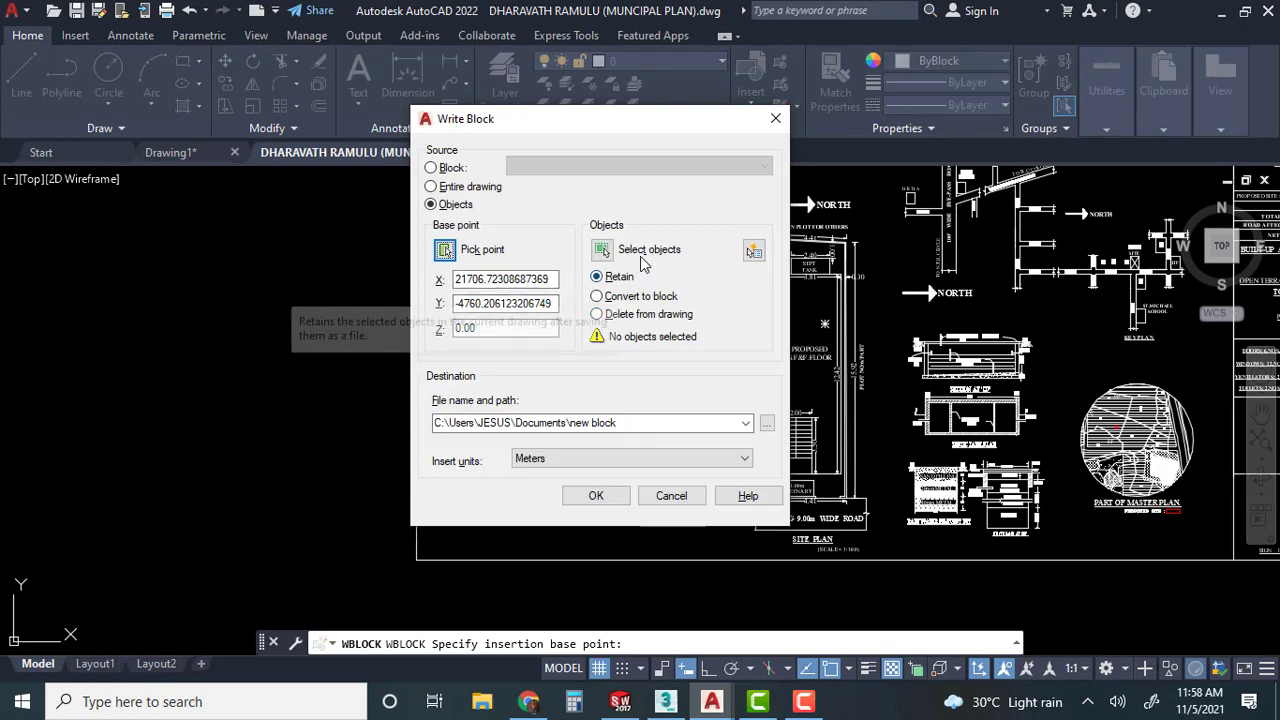
{"action": "left_click", "coordinate": [776, 120]}
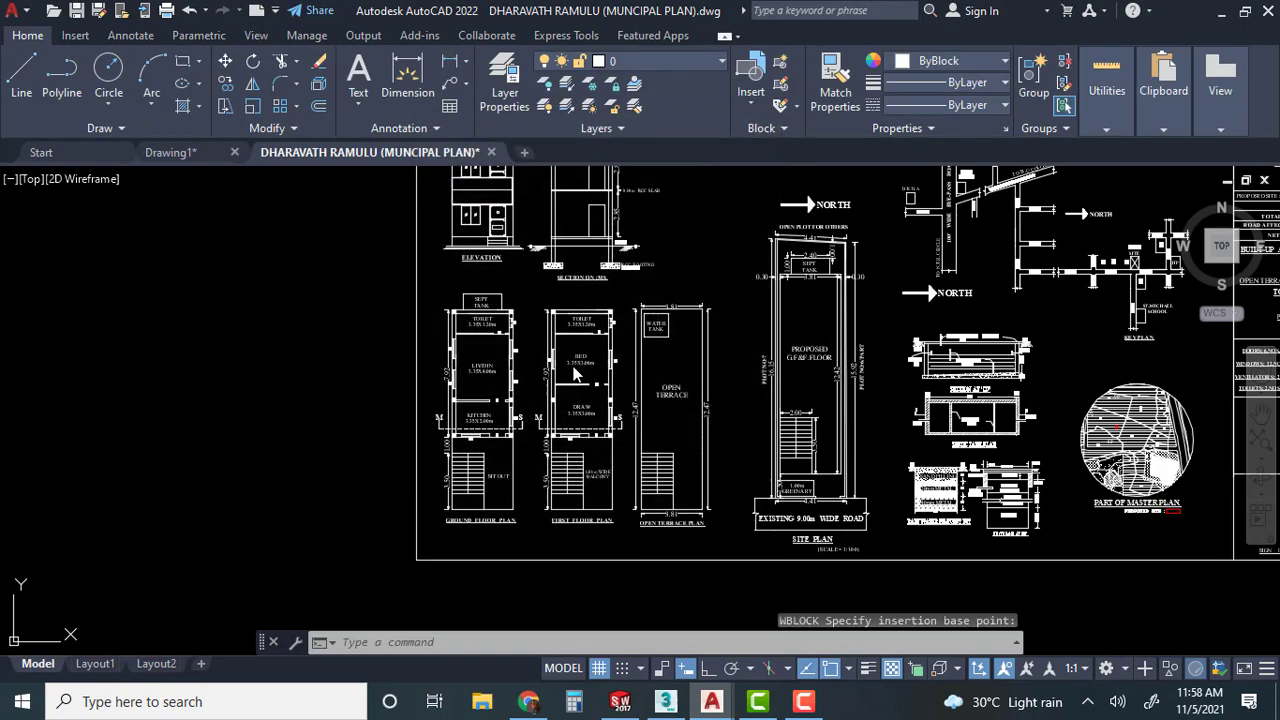
{"action": "scroll", "coordinate": [600, 380], "scroll_direction": "down", "scroll_amount": 4}
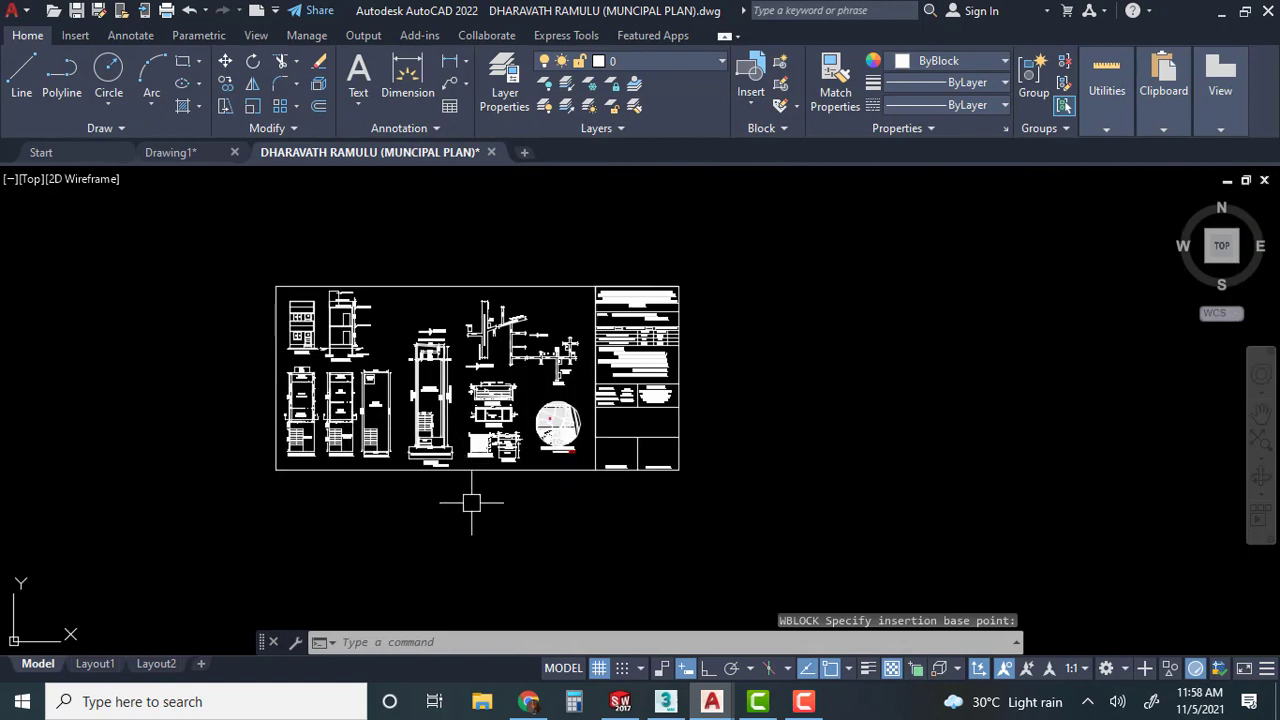
{"action": "key", "text": "ctrl+a"}
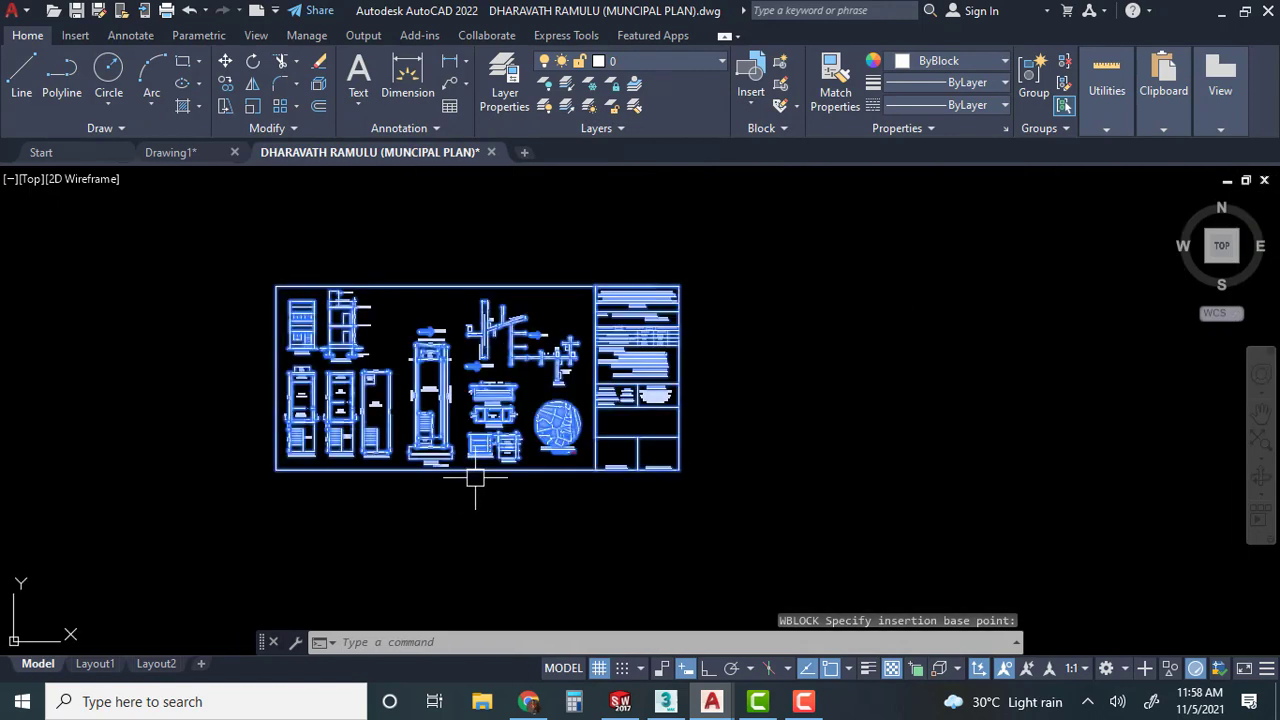
{"action": "scroll", "coordinate": [275, 400], "scroll_direction": "up", "scroll_amount": 4}
{"action": "key", "text": "Escape"}
{"action": "key", "text": "Escape"}
{"action": "left_click_drag", "start_coordinate": [304, 297], "coordinate": [412, 534]}
{"action": "key", "text": "Escape"}
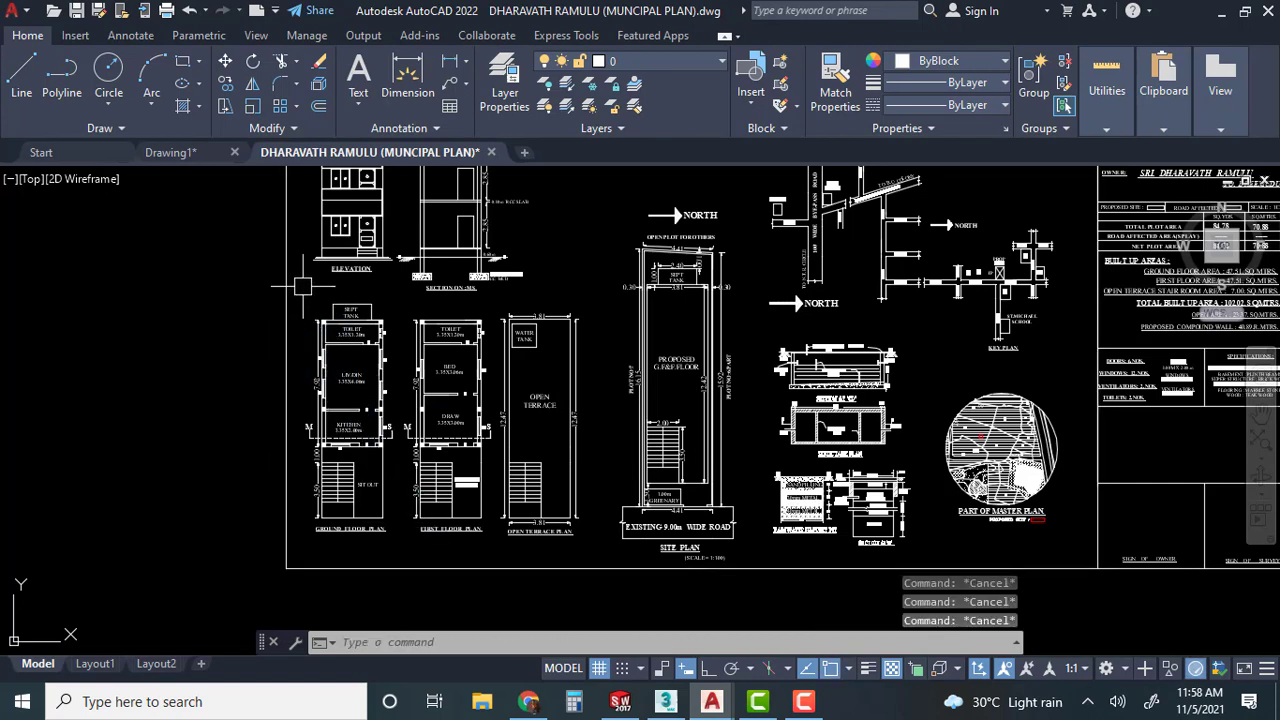
Copy the complete ground floor plan, including its dimensions and title, to the clipboard.
{"action": "left_click", "coordinate": [303, 286]}
{"action": "left_click", "coordinate": [414, 541]}
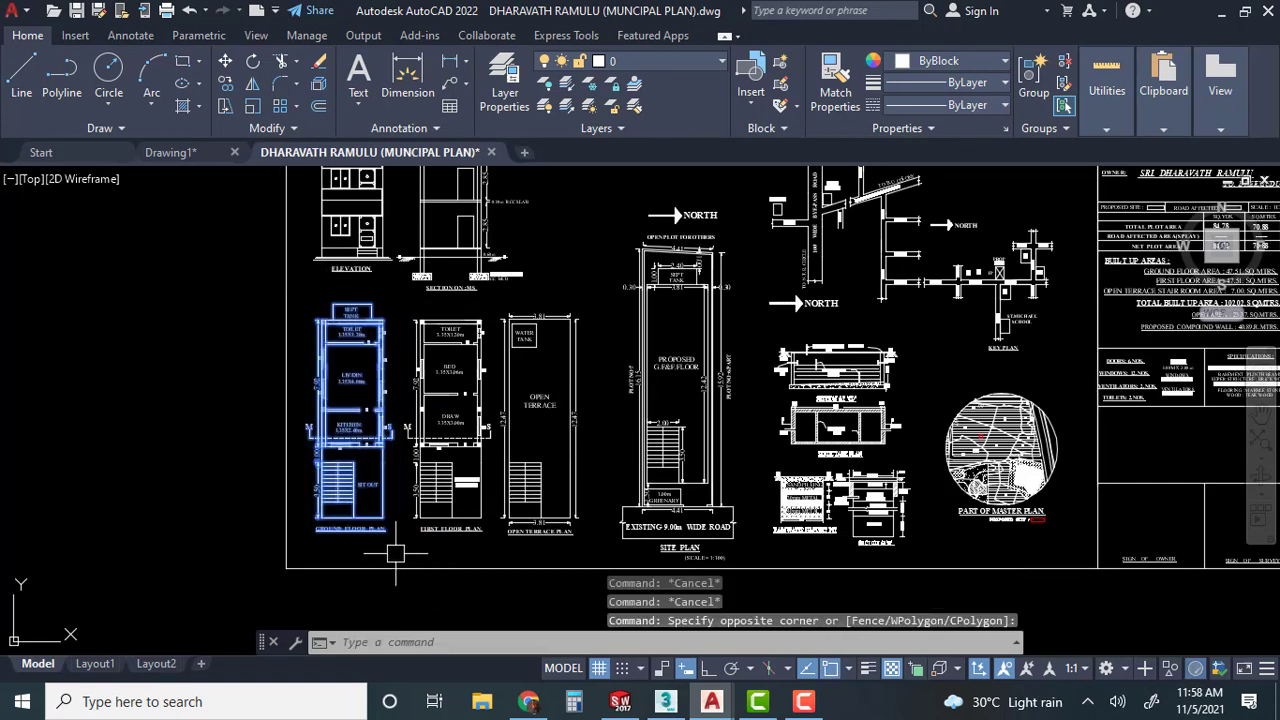
{"action": "right_click", "coordinate": [350, 234]}
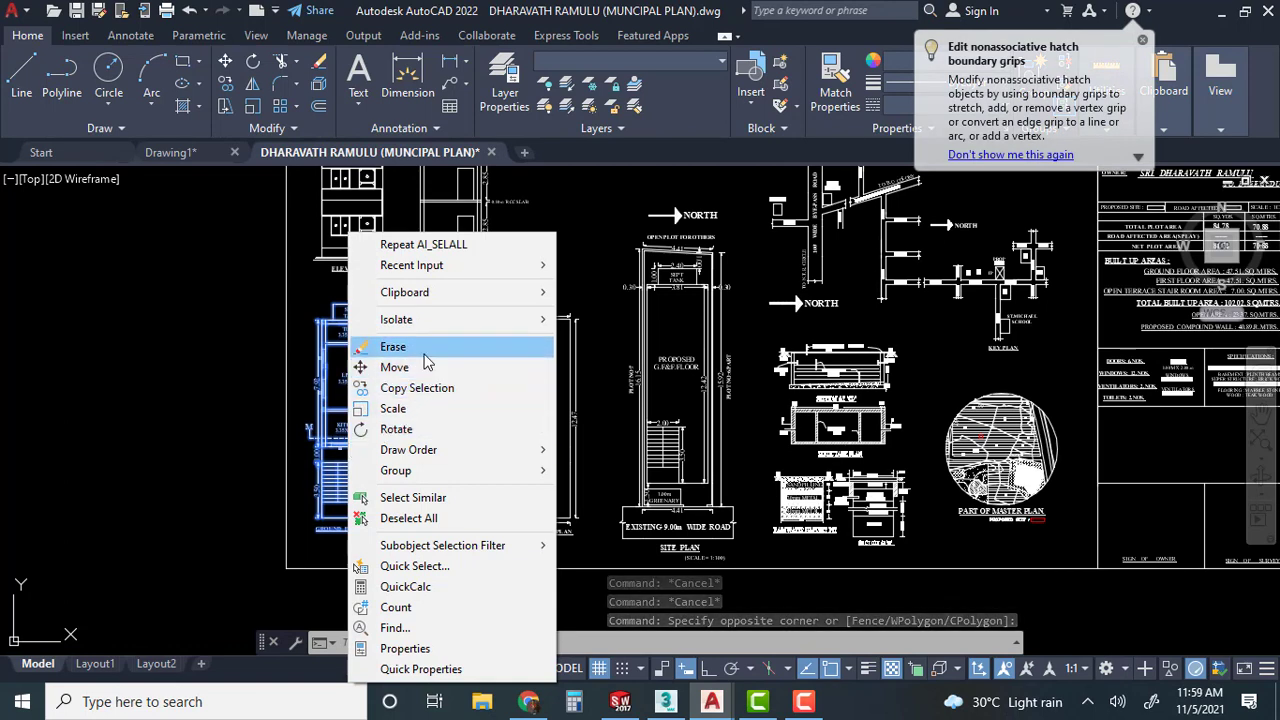
{"action": "mouse_move", "coordinate": [443, 294]}
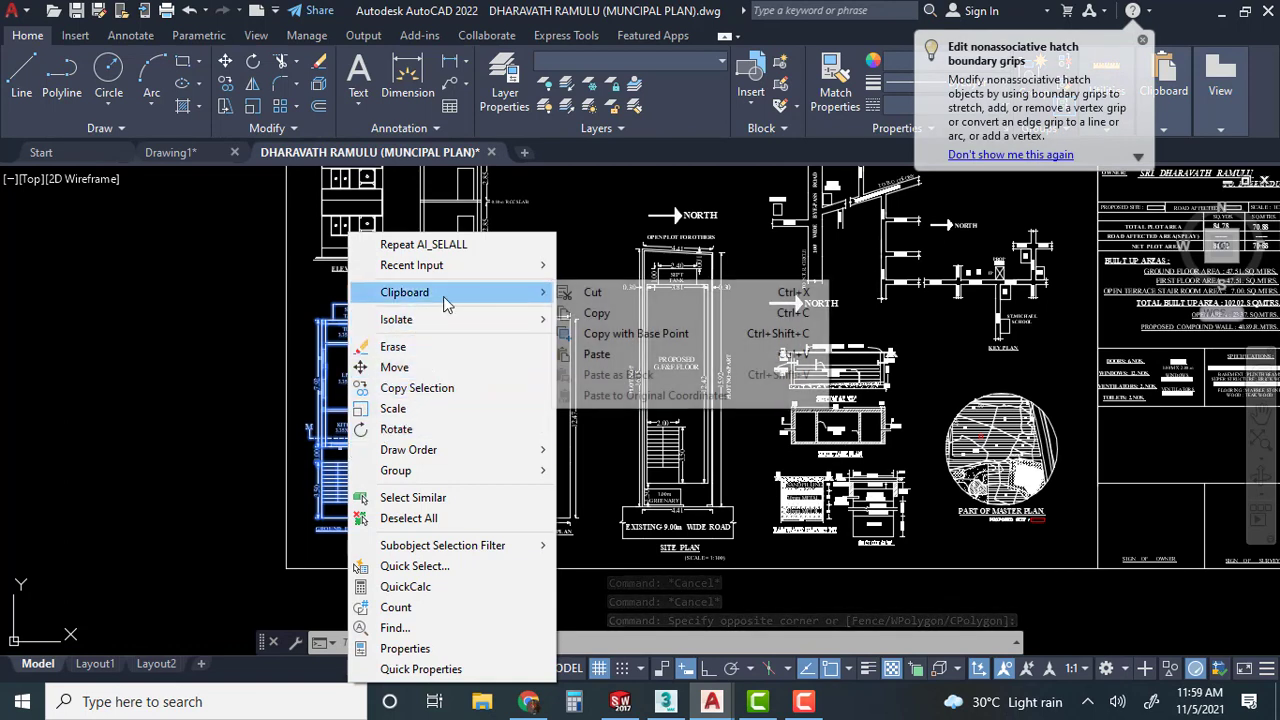
{"action": "left_click", "coordinate": [634, 314]}
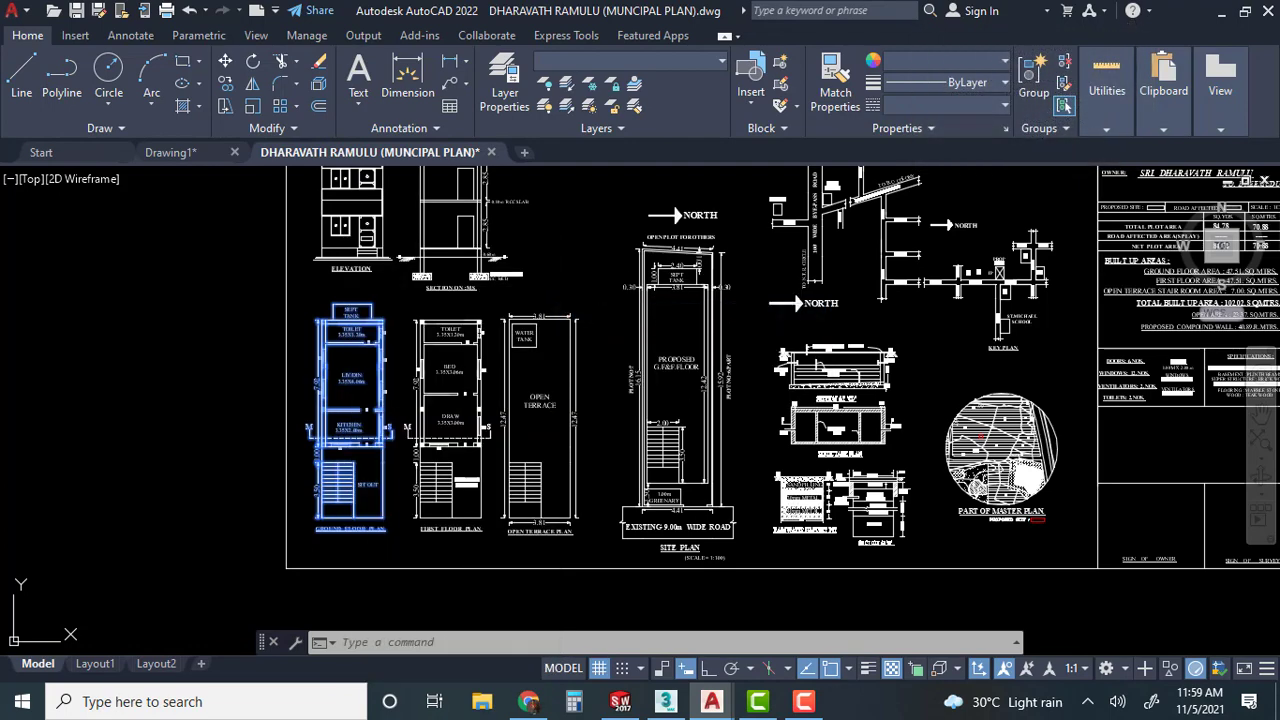
Create a new drawing from the acad.dwt template and paste the copied ground floor plan into it.
{"action": "key", "text": "ctrl+n"}
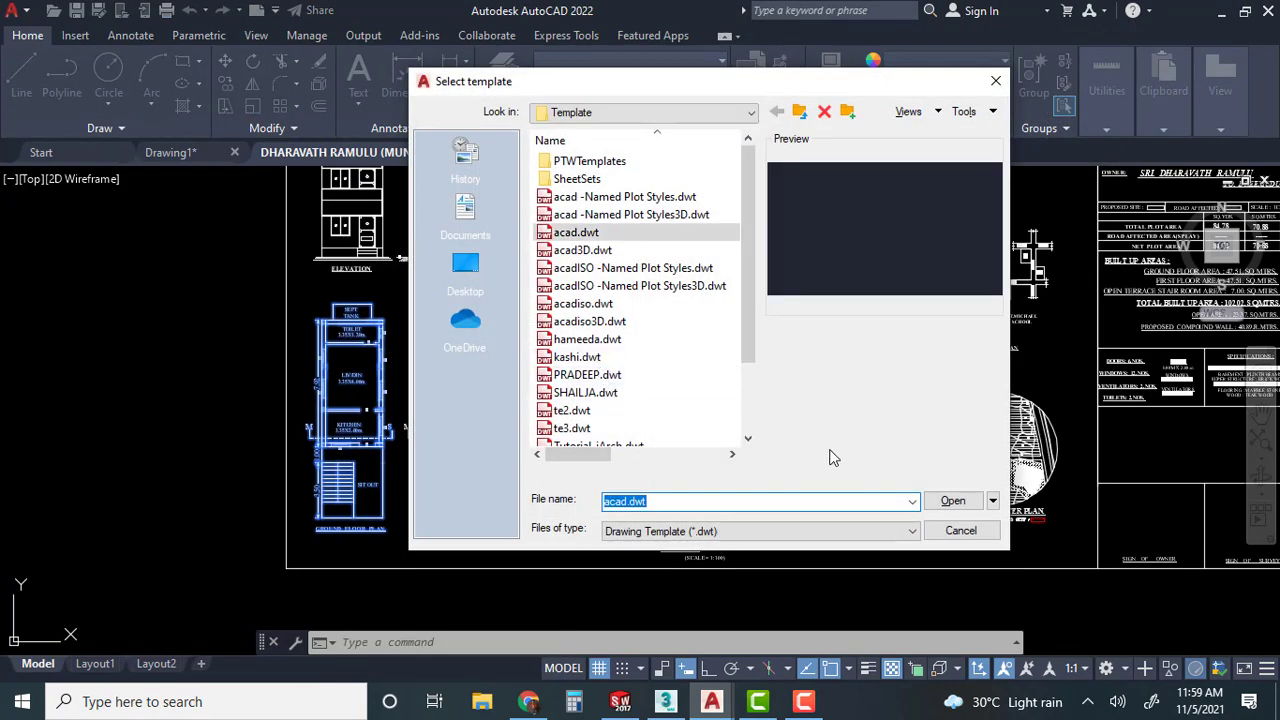
{"action": "left_click", "coordinate": [950, 501]}
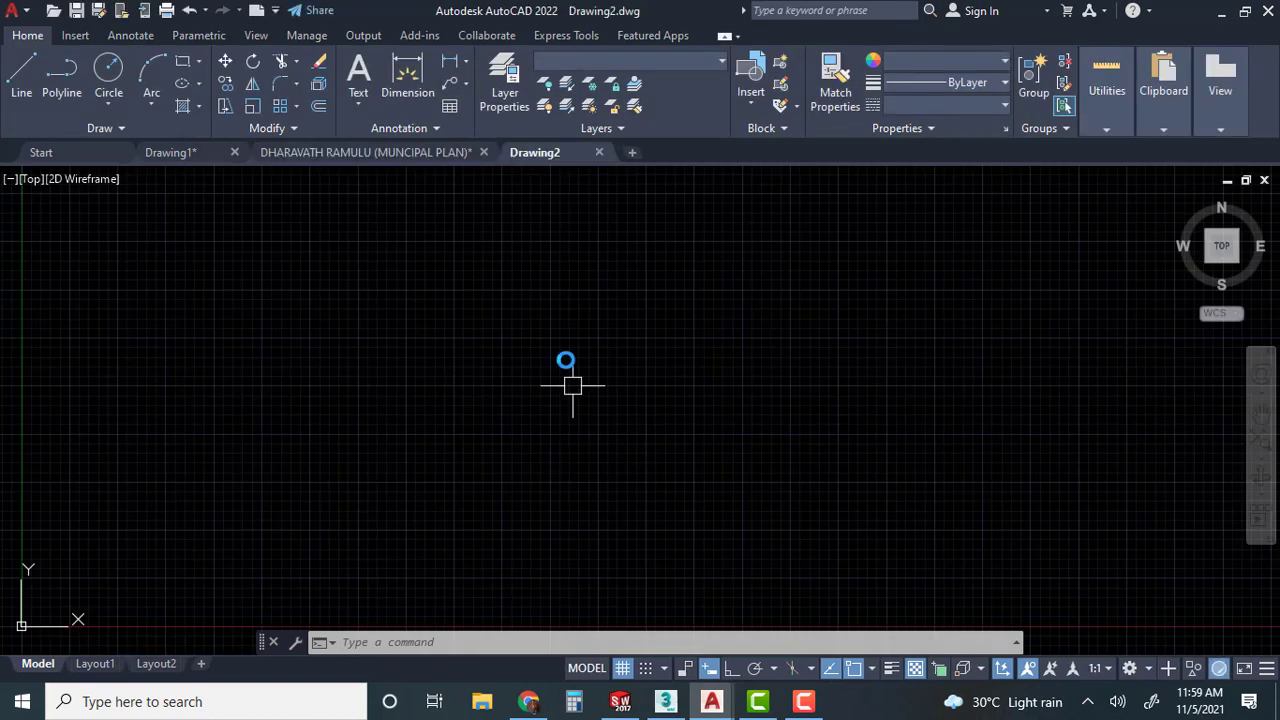
{"action": "type", "text": "l"}
{"action": "key", "text": "Return"}
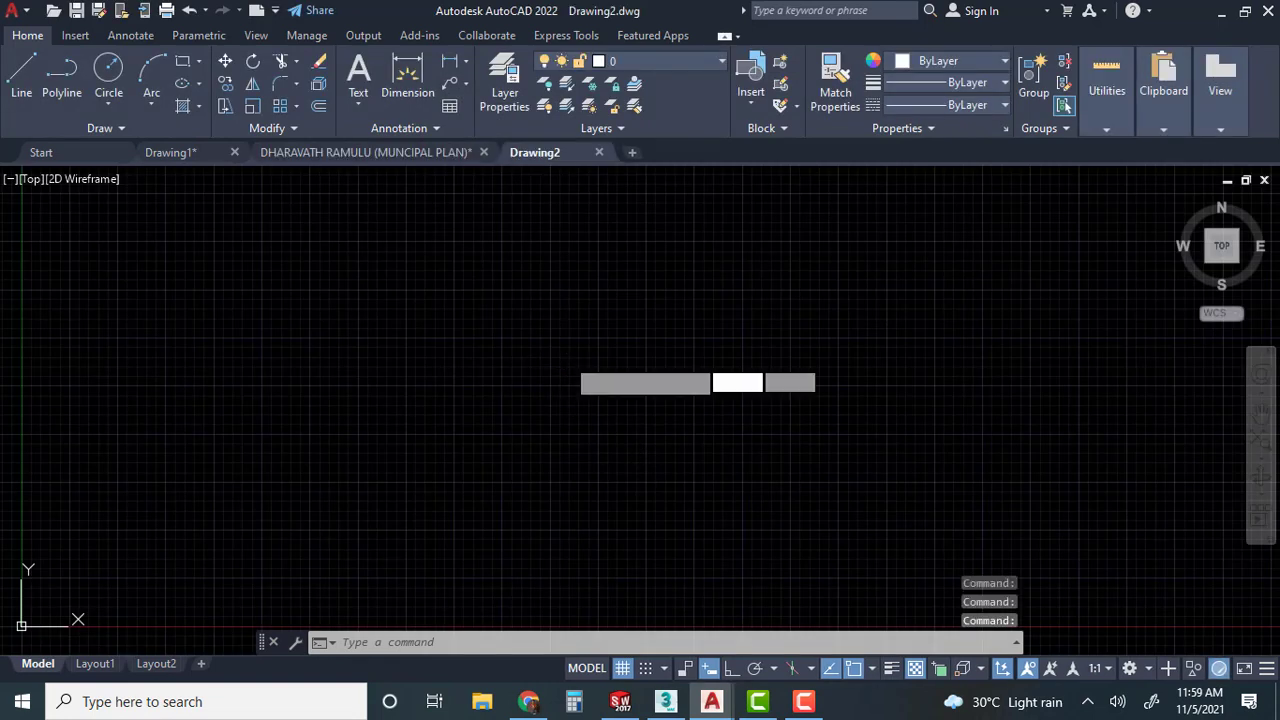
{"action": "key", "text": "ctrl+v"}
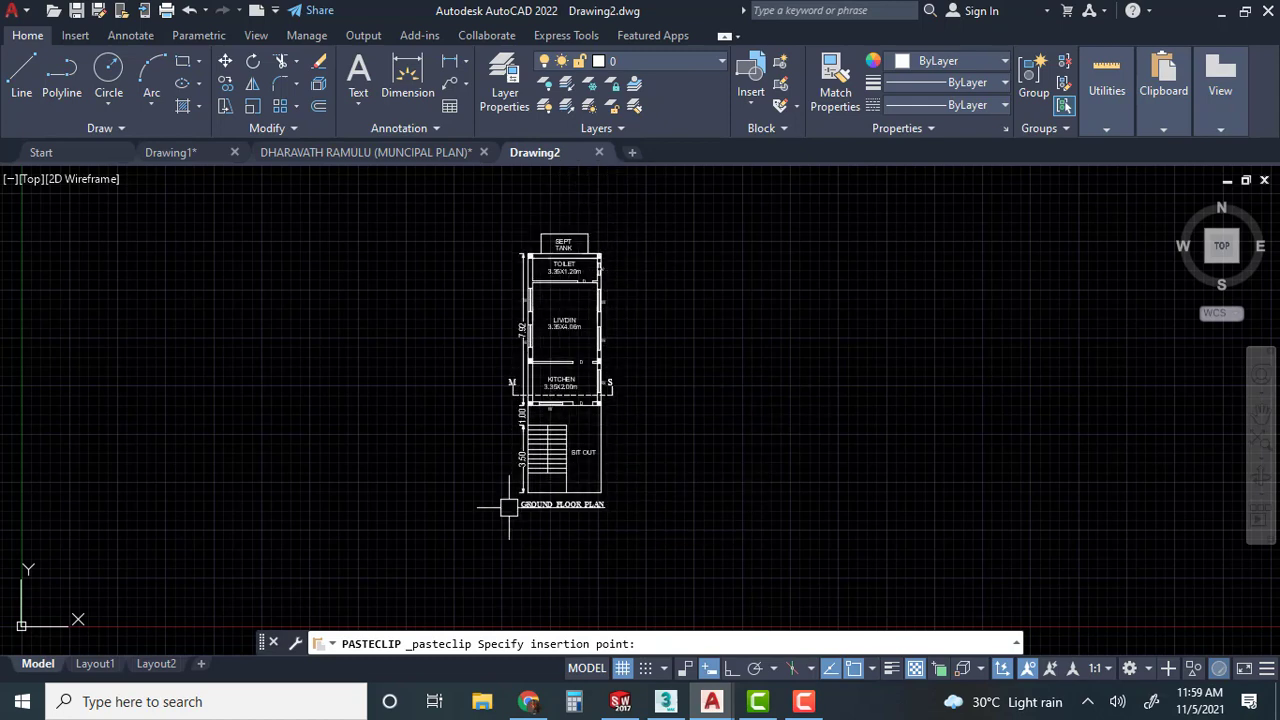
{"action": "key", "text": "Escape"}
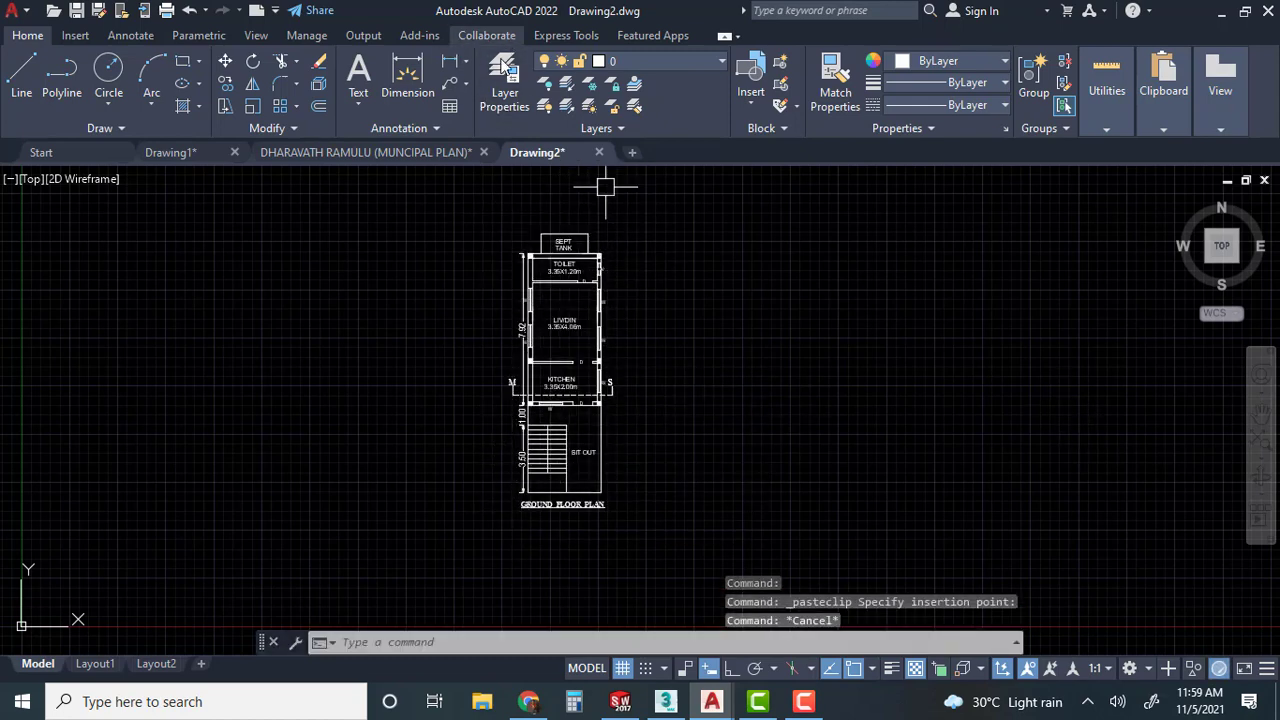
Create a layer named 3dpl with red index colour 10 and make it the current layer.
{"action": "left_click", "coordinate": [504, 96]}
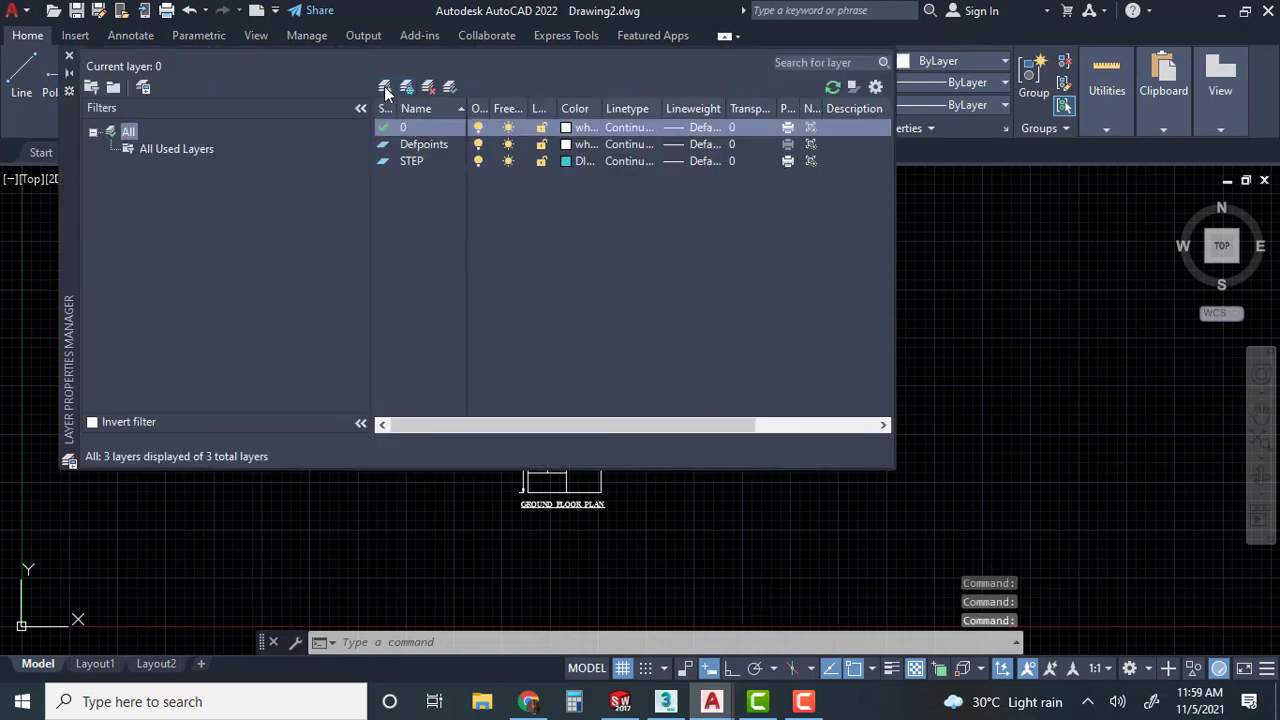
{"action": "type", "text": "3"}
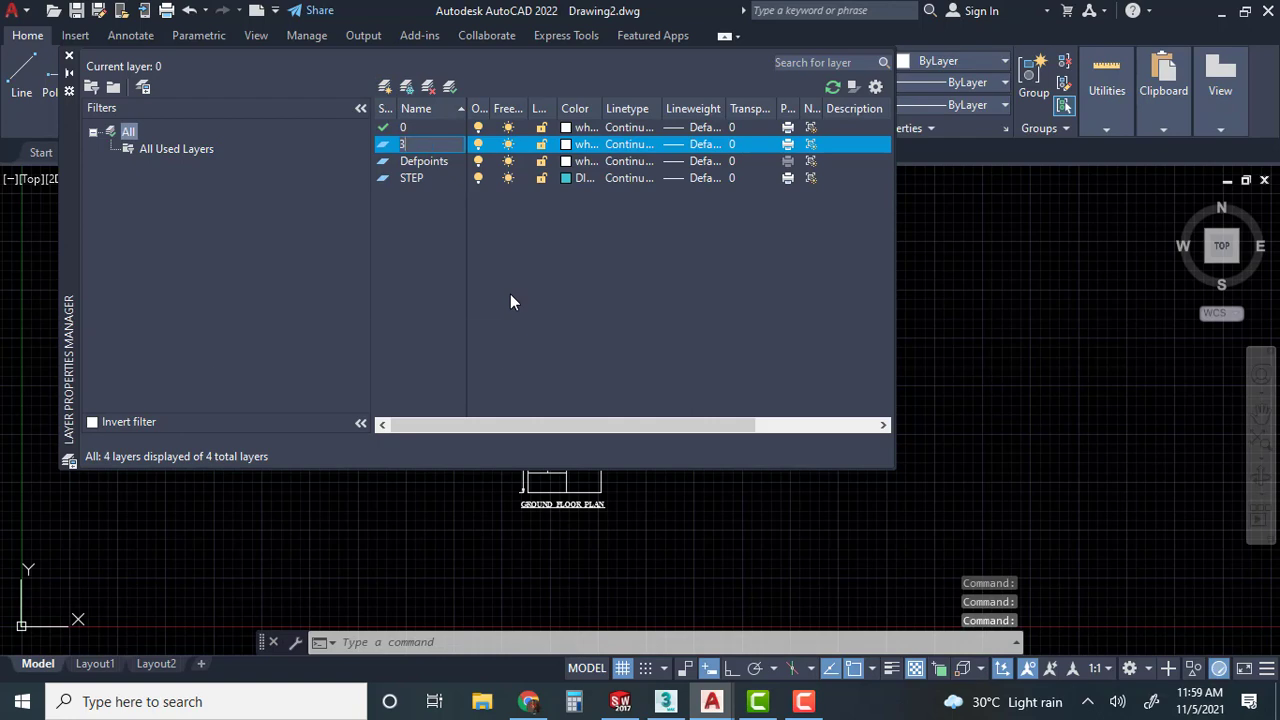
{"action": "type", "text": "dpl"}
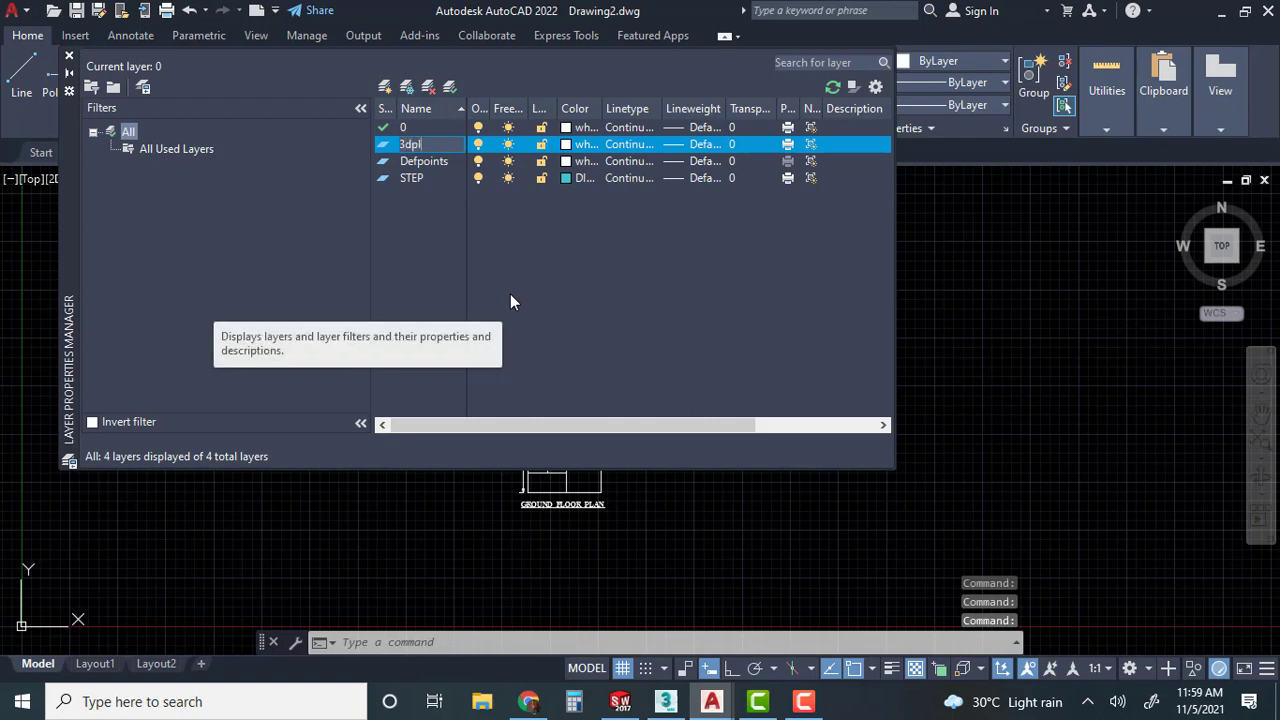
{"action": "left_click", "coordinate": [566, 145]}
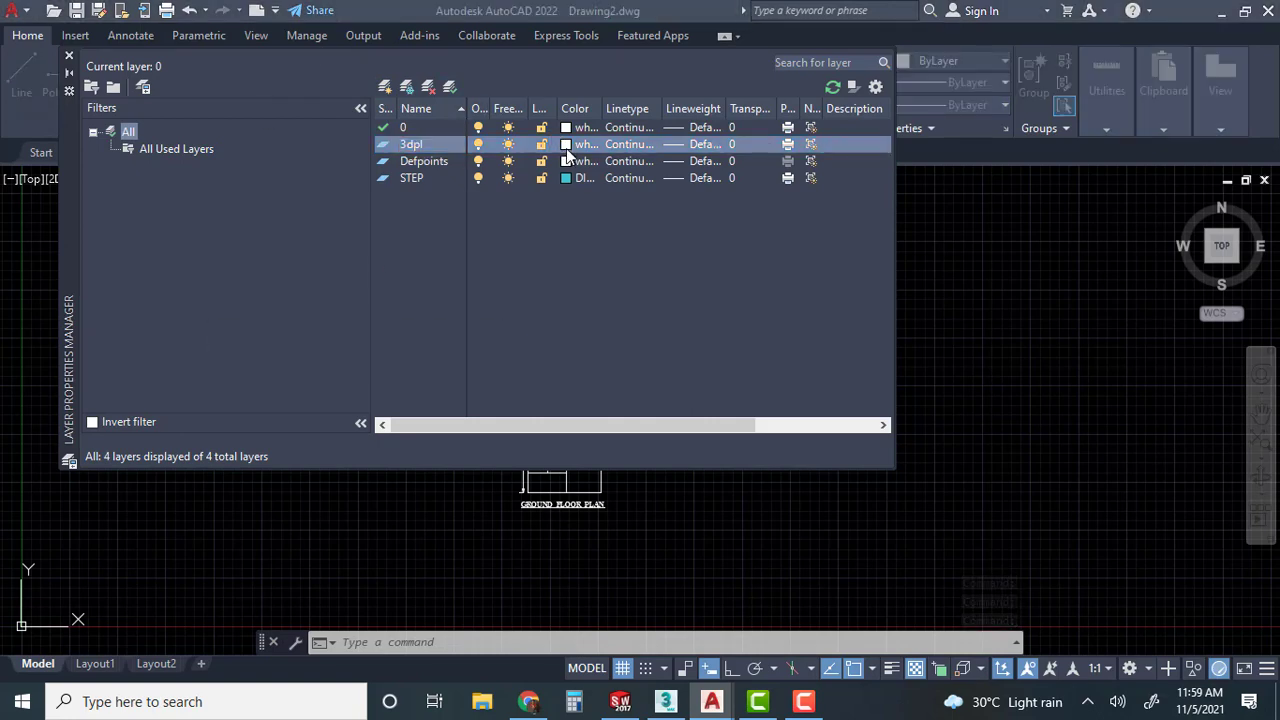
{"action": "left_click", "coordinate": [490, 287]}
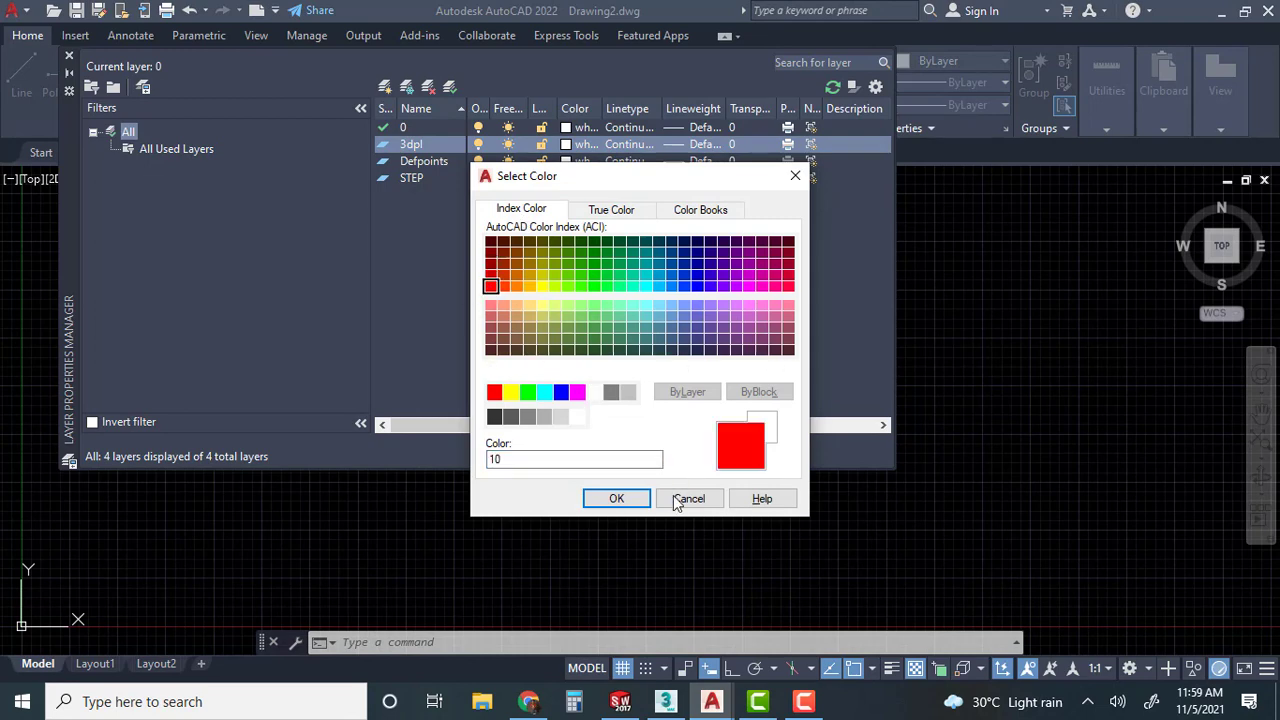
{"action": "left_click", "coordinate": [638, 501]}
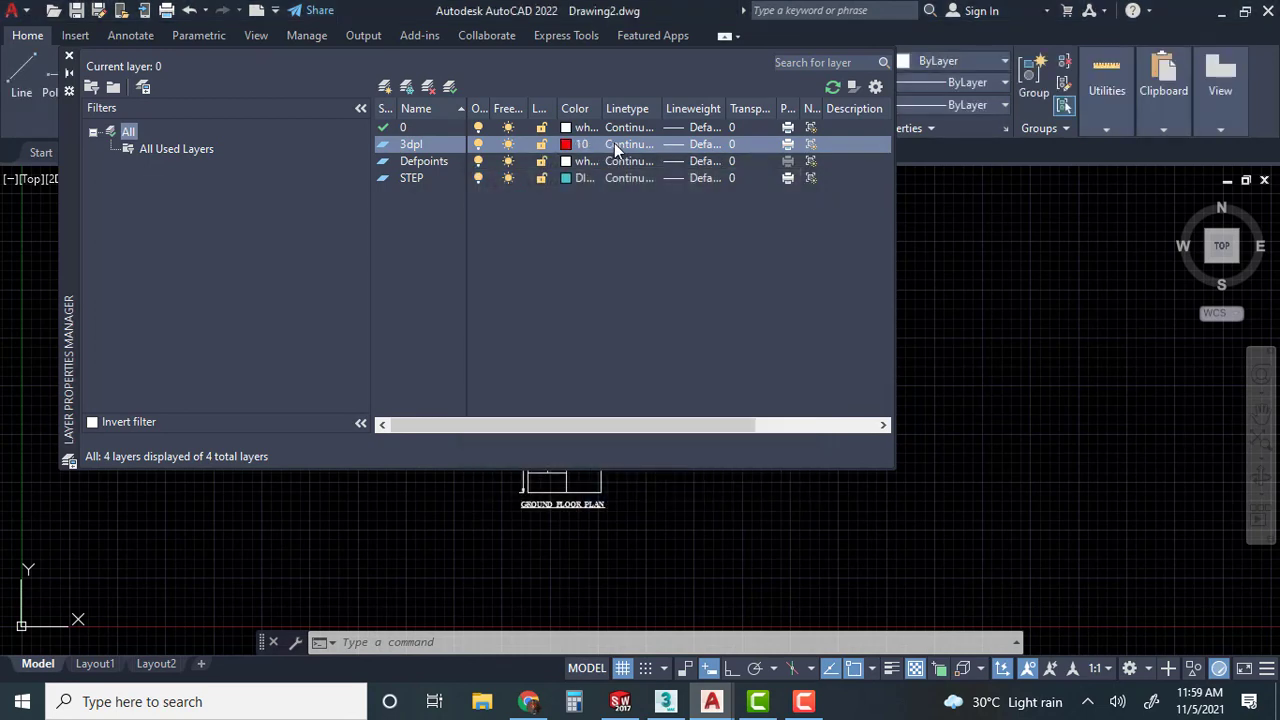
{"action": "left_click", "coordinate": [614, 144]}
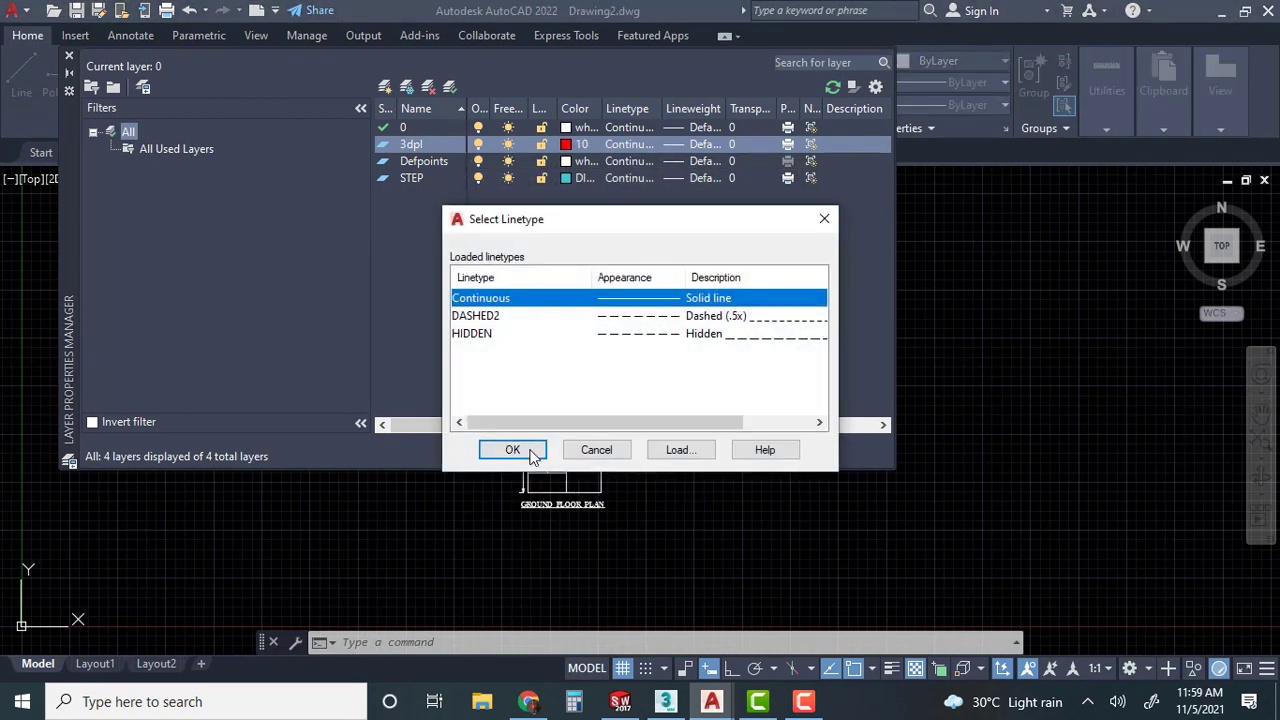
{"action": "left_click", "coordinate": [824, 219]}
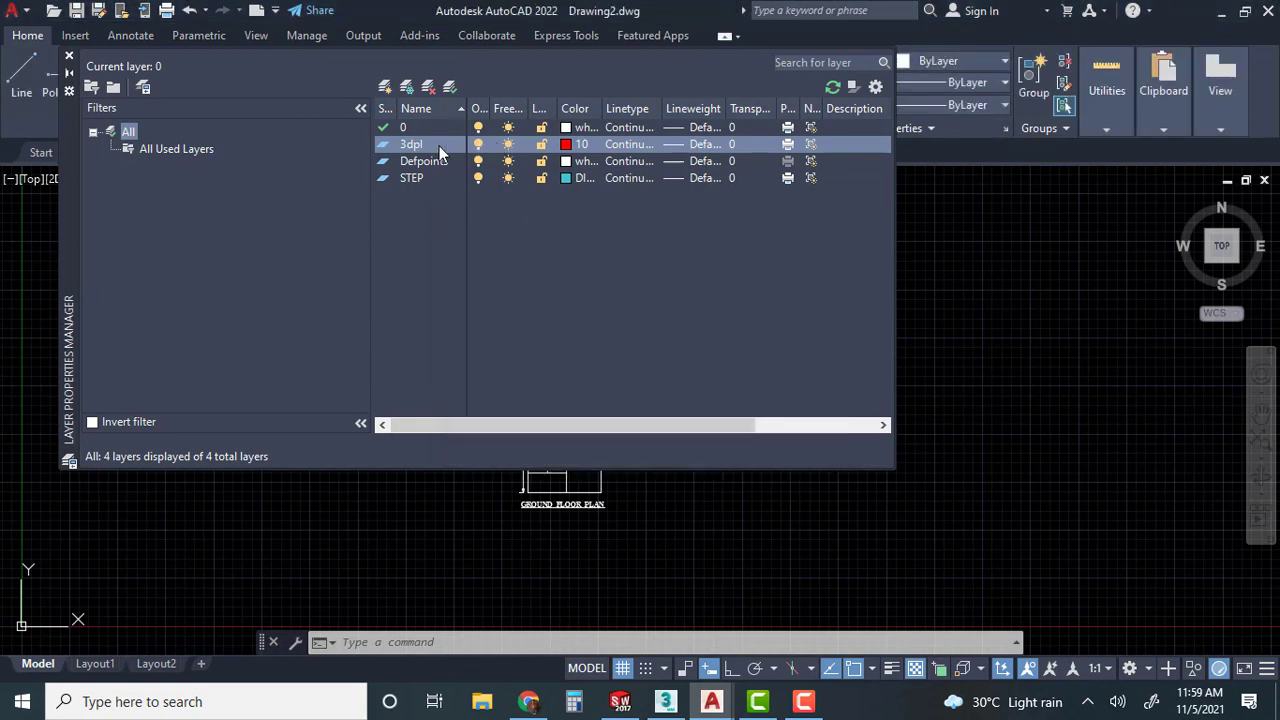
{"action": "double_click", "coordinate": [439, 146]}
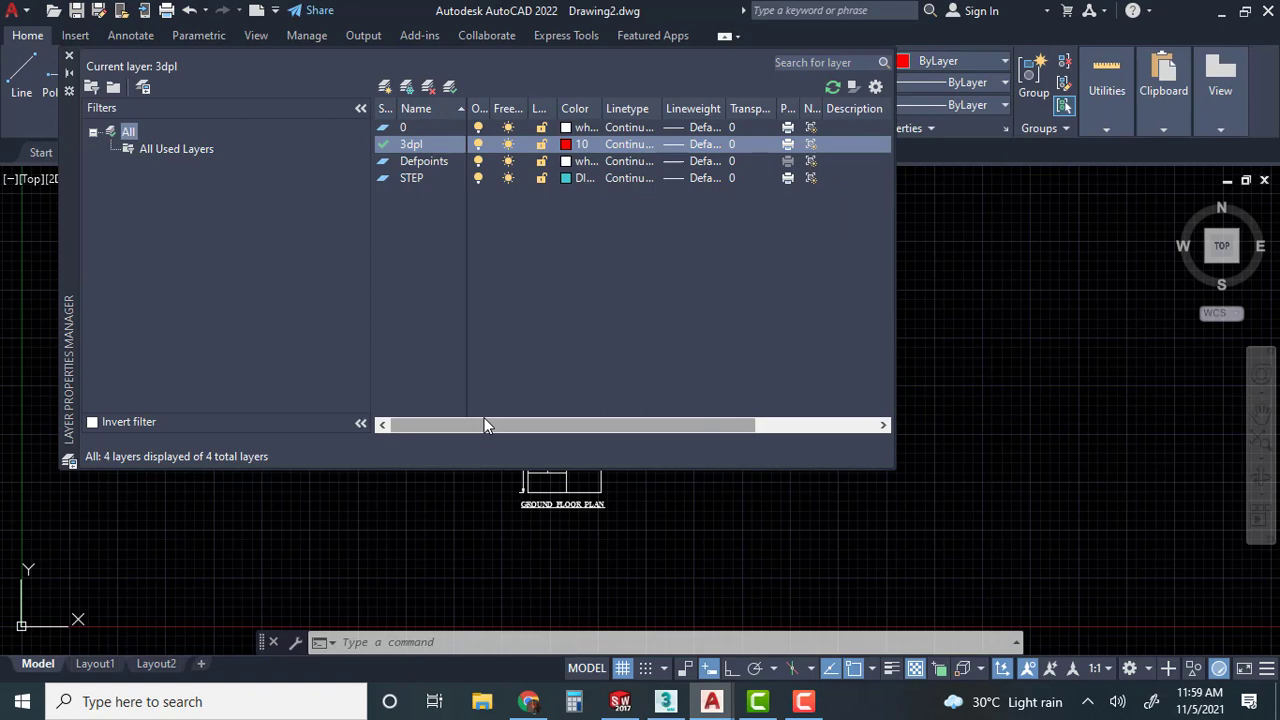
{"action": "left_click", "coordinate": [69, 57]}
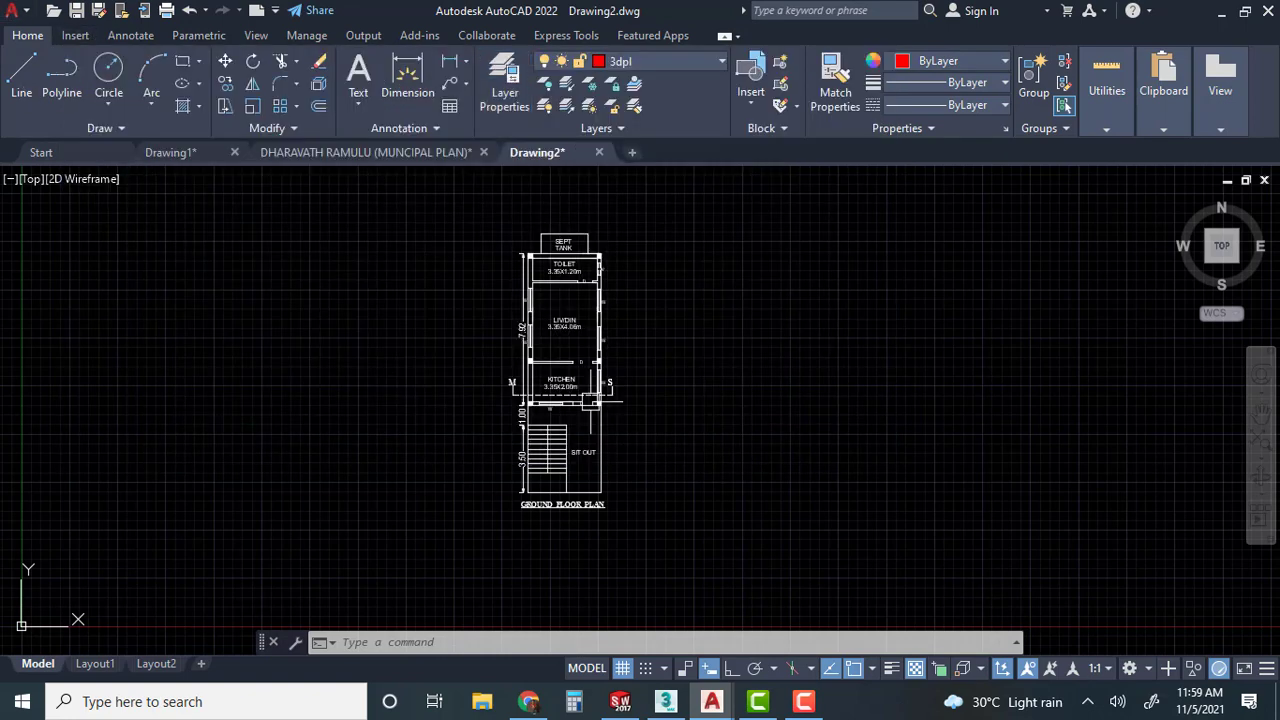
Turn off the drawing grid around the pasted ground floor plan.
{"action": "scroll", "coordinate": [557, 456], "scroll_direction": "up", "scroll_amount": 6}
{"action": "middle_click_drag", "start_coordinate": [497, 457], "coordinate": [440, 605]}
{"action": "middle_click_drag", "start_coordinate": [563, 394], "coordinate": [549, 579]}
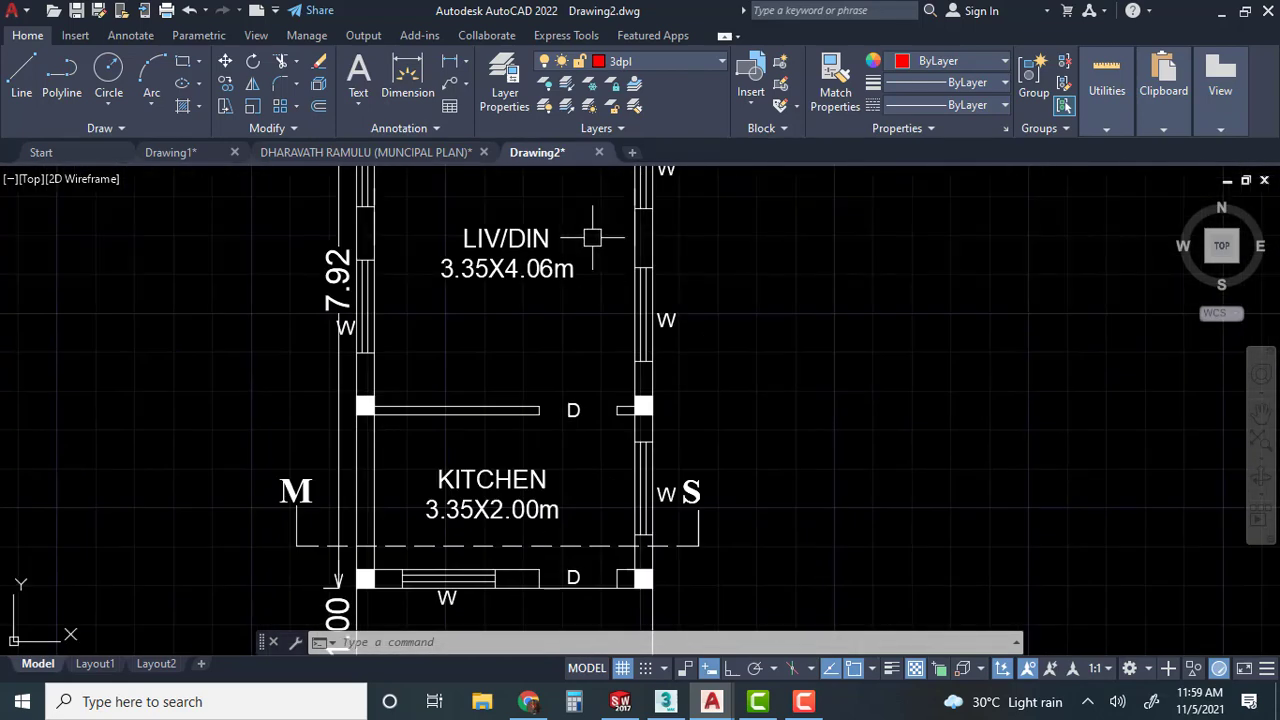
{"action": "scroll", "coordinate": [564, 285], "scroll_direction": "down", "scroll_amount": 4}
{"action": "middle_click_drag", "start_coordinate": [564, 300], "coordinate": [567, 443]}
{"action": "scroll", "coordinate": [550, 335], "scroll_direction": "up", "scroll_amount": 2}
{"action": "middle_click_drag", "start_coordinate": [526, 316], "coordinate": [530, 123]}
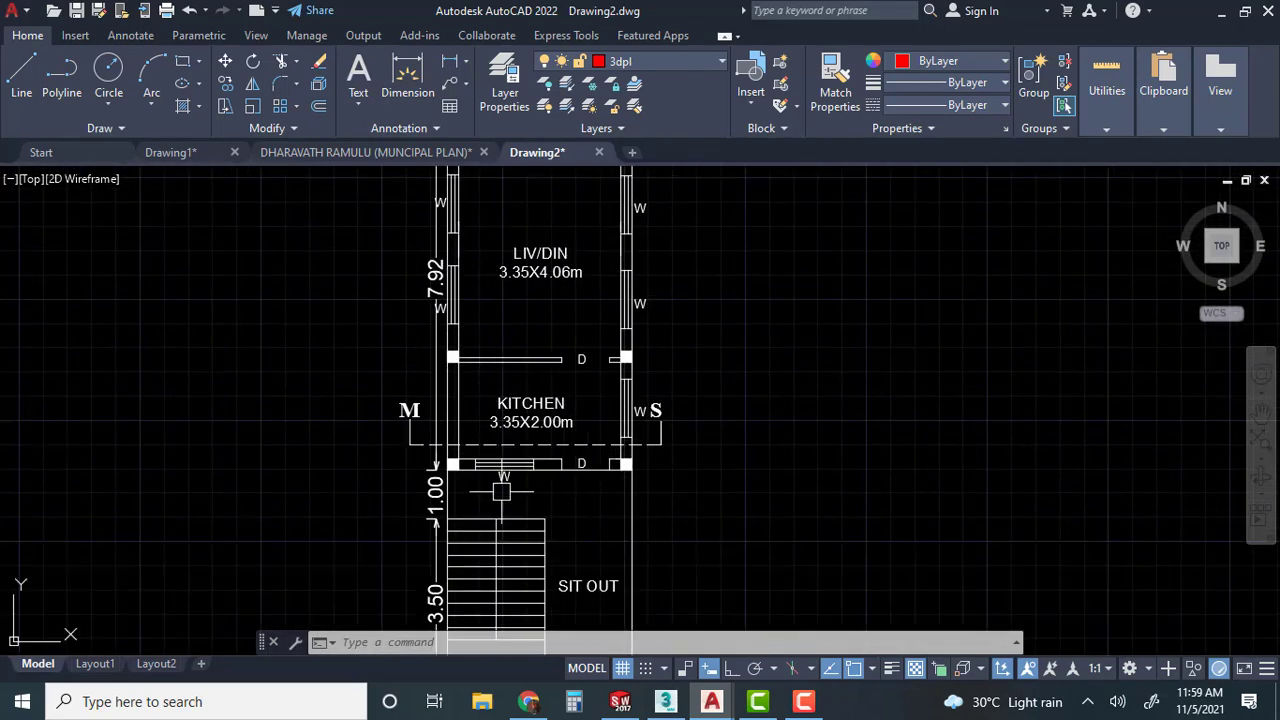
{"action": "middle_click_drag", "start_coordinate": [501, 491], "coordinate": [473, 484]}
{"action": "key", "text": "F7"}
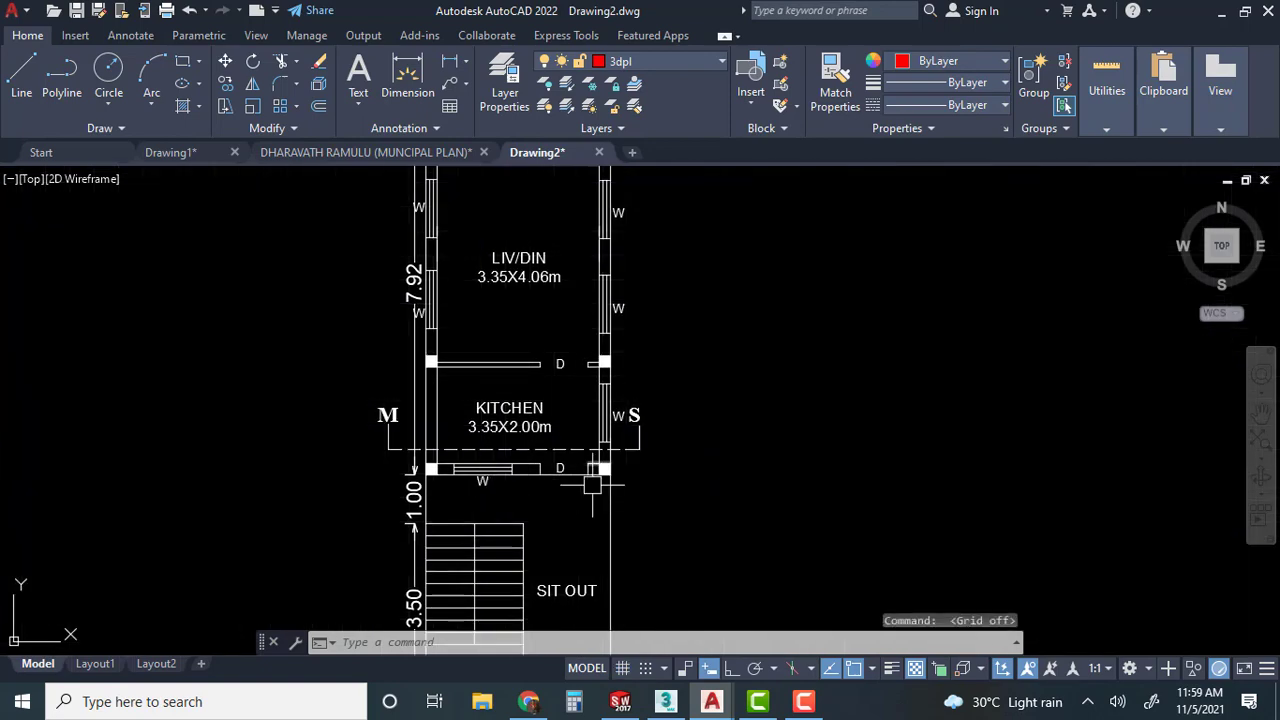
Start a polyline at the kitchen's outer door jamb and trace the plan's right and upper outer wall edges to the upper-left corner.
{"action": "scroll", "coordinate": [586, 478], "scroll_direction": "up", "scroll_amount": 4}
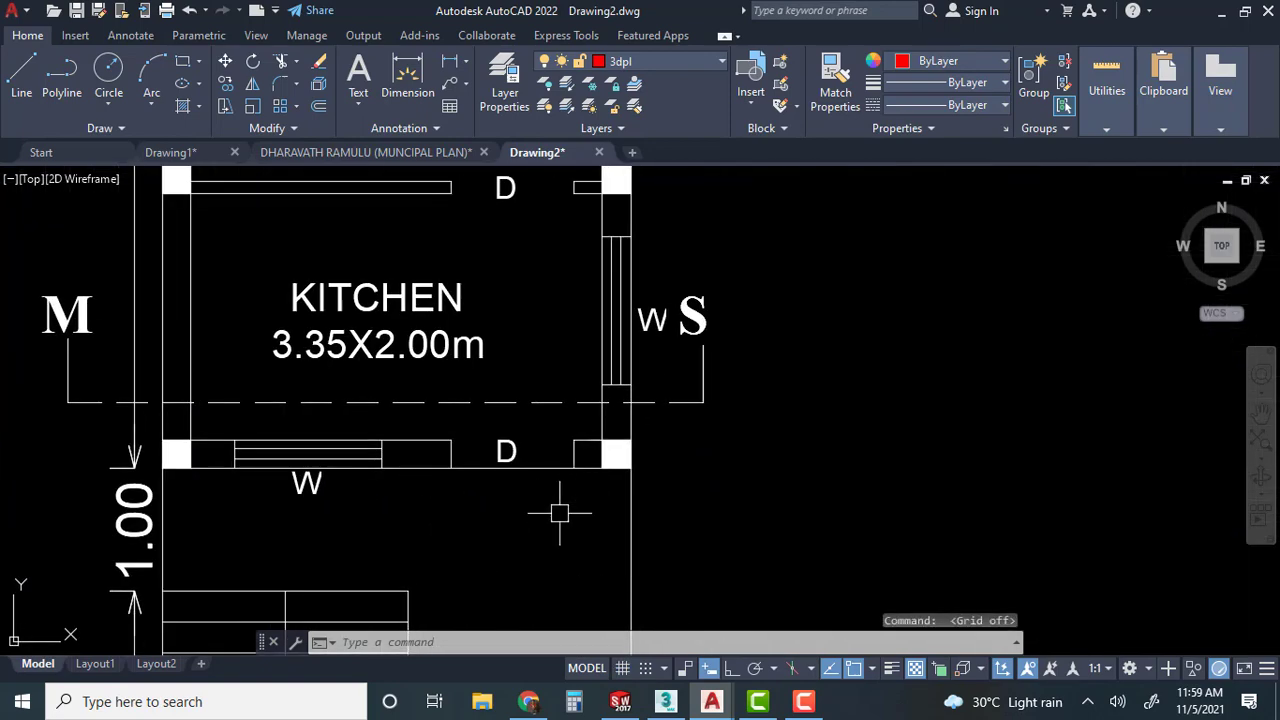
{"action": "left_click", "coordinate": [61, 75]}
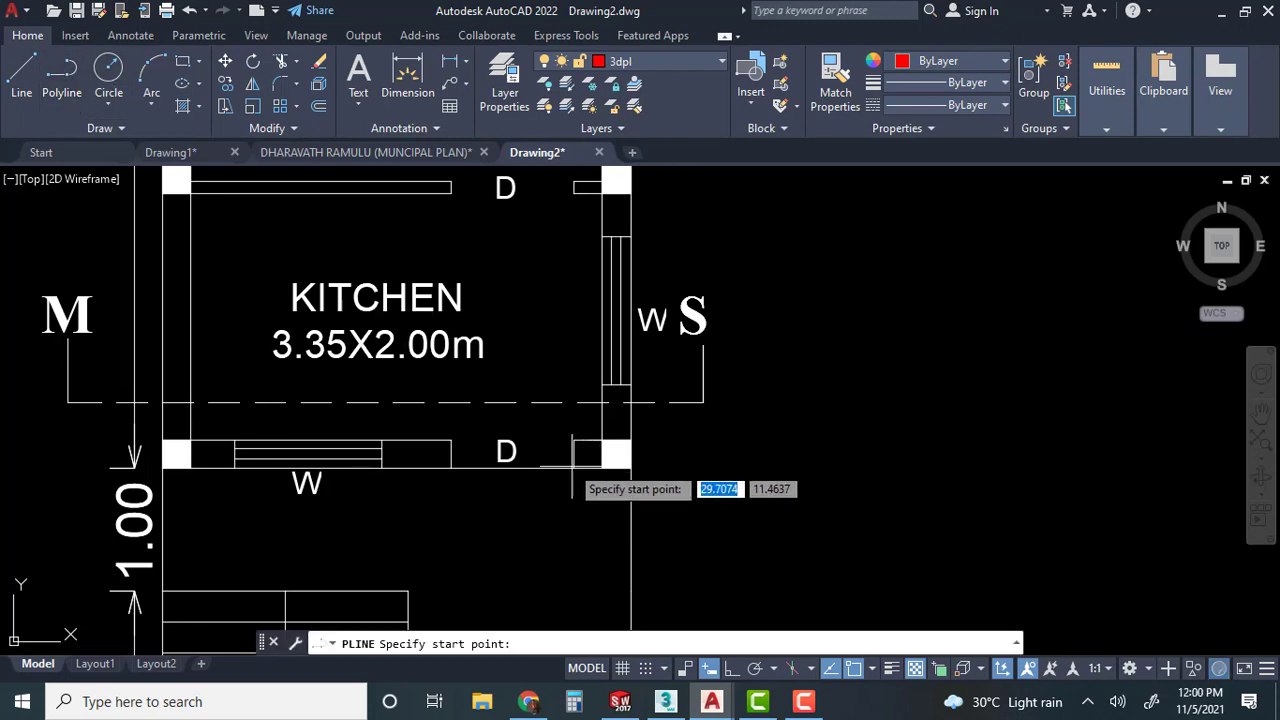
{"action": "left_click", "coordinate": [574, 466]}
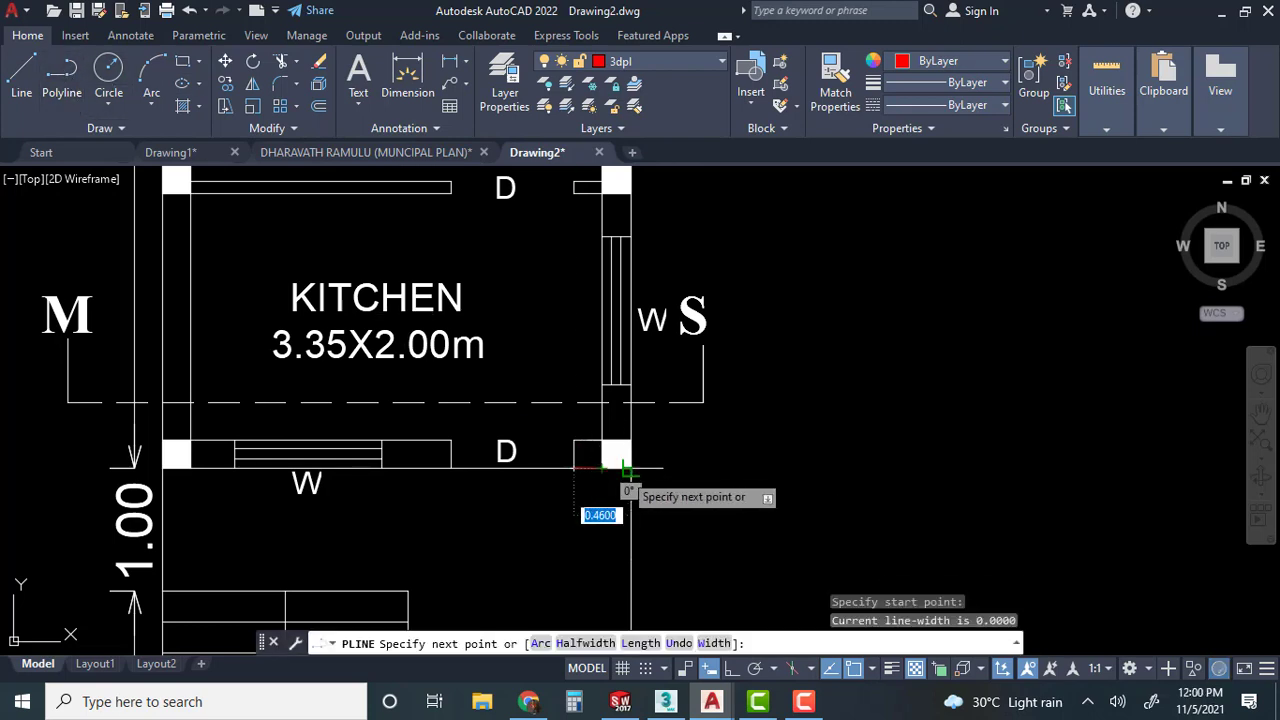
{"action": "scroll", "coordinate": [600, 350], "scroll_direction": "down", "scroll_amount": 4}
{"action": "middle_click_drag", "start_coordinate": [598, 345], "coordinate": [610, 641]}
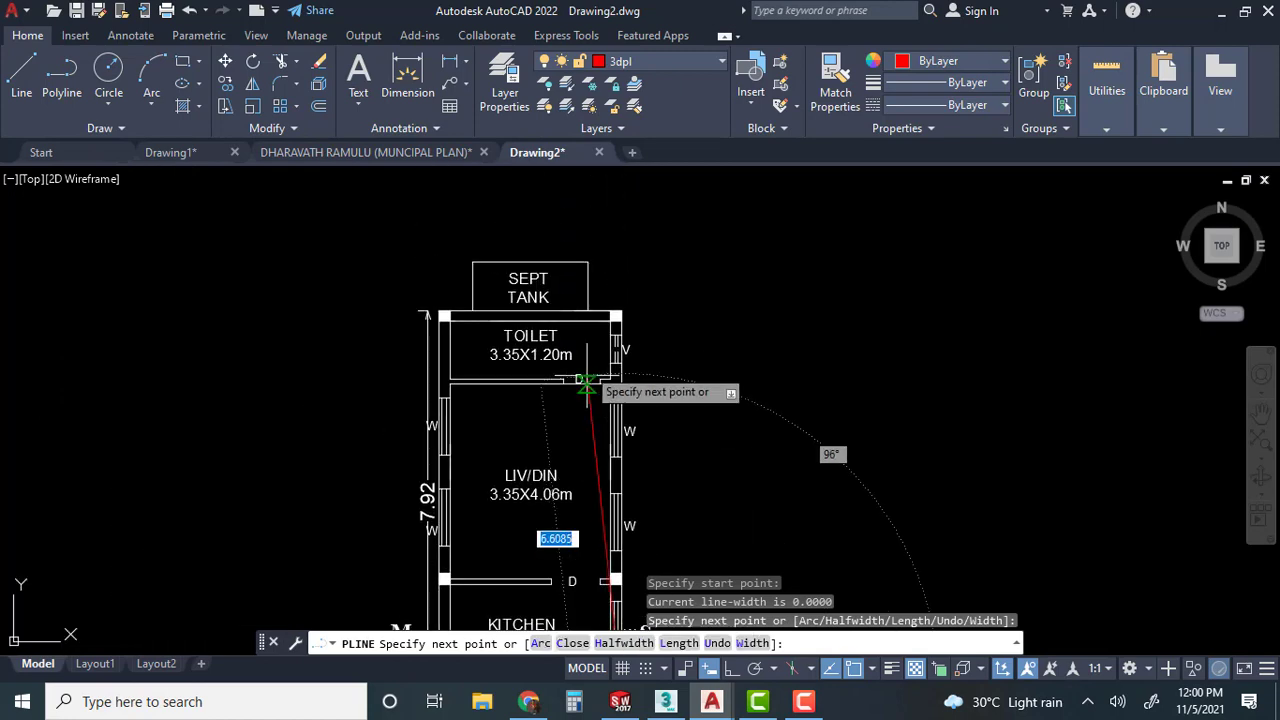
{"action": "scroll", "coordinate": [614, 317], "scroll_direction": "up", "scroll_amount": 4}
{"action": "left_click", "coordinate": [637, 303]}
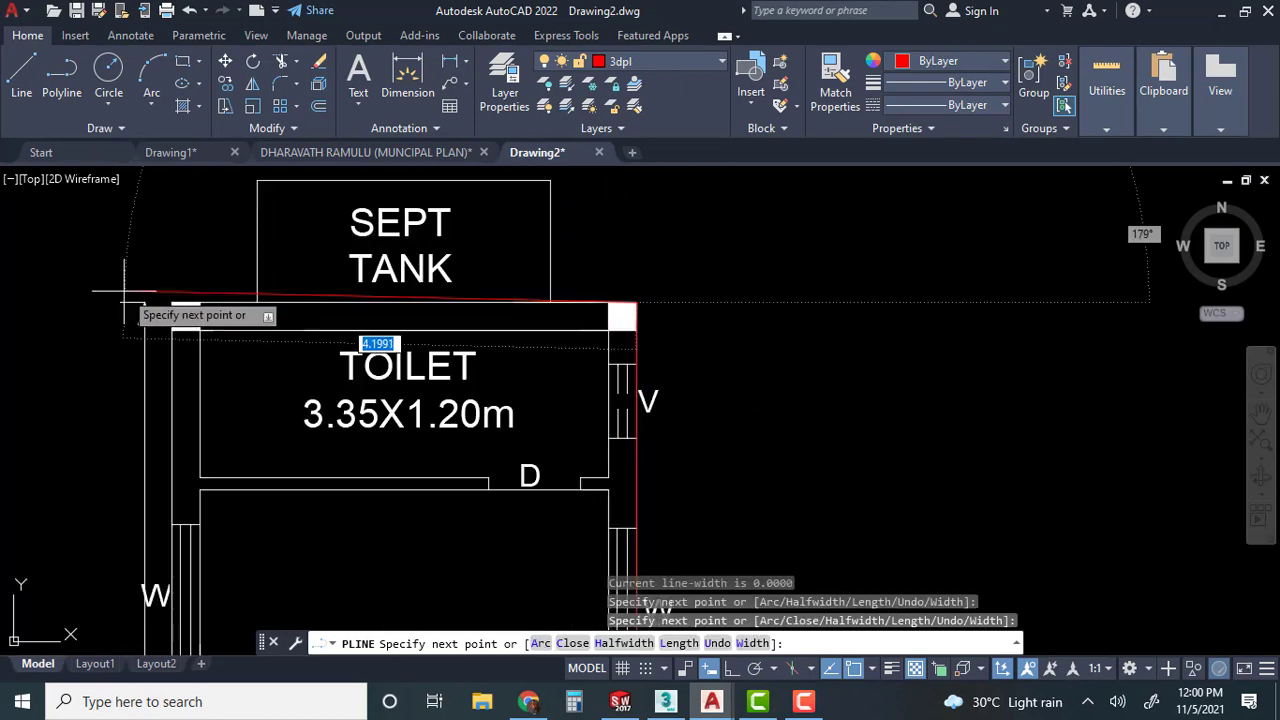
{"action": "left_click", "coordinate": [172, 303]}
Continue the polyline down the left outer wall, along the kitchen's lower wall to the door opening, and back to the kitchen's inner corner.
{"action": "scroll", "coordinate": [197, 428], "scroll_direction": "down", "scroll_amount": 4}
{"action": "middle_click_drag", "start_coordinate": [190, 433], "coordinate": [290, 145]}
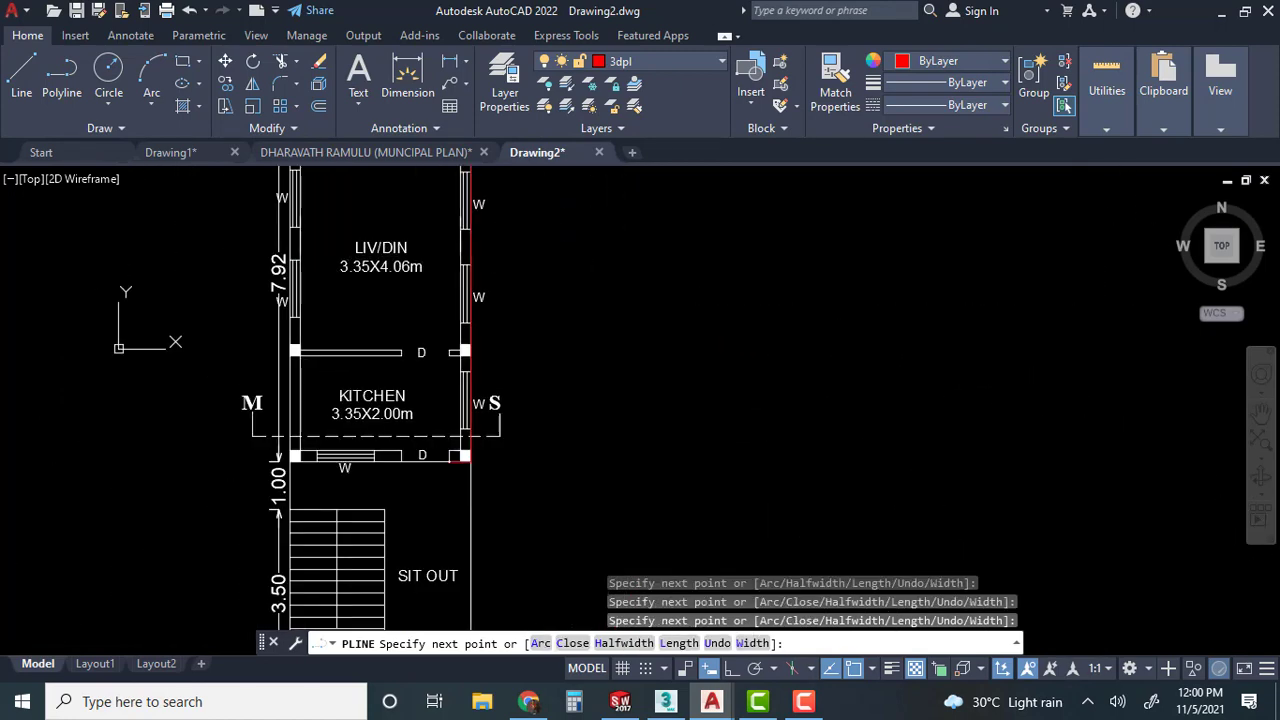
{"action": "middle_click_drag", "start_coordinate": [280, 438], "coordinate": [286, 382]}
{"action": "scroll", "coordinate": [286, 382], "scroll_direction": "up", "scroll_amount": 2}
{"action": "scroll", "coordinate": [293, 385], "scroll_direction": "up", "scroll_amount": 4}
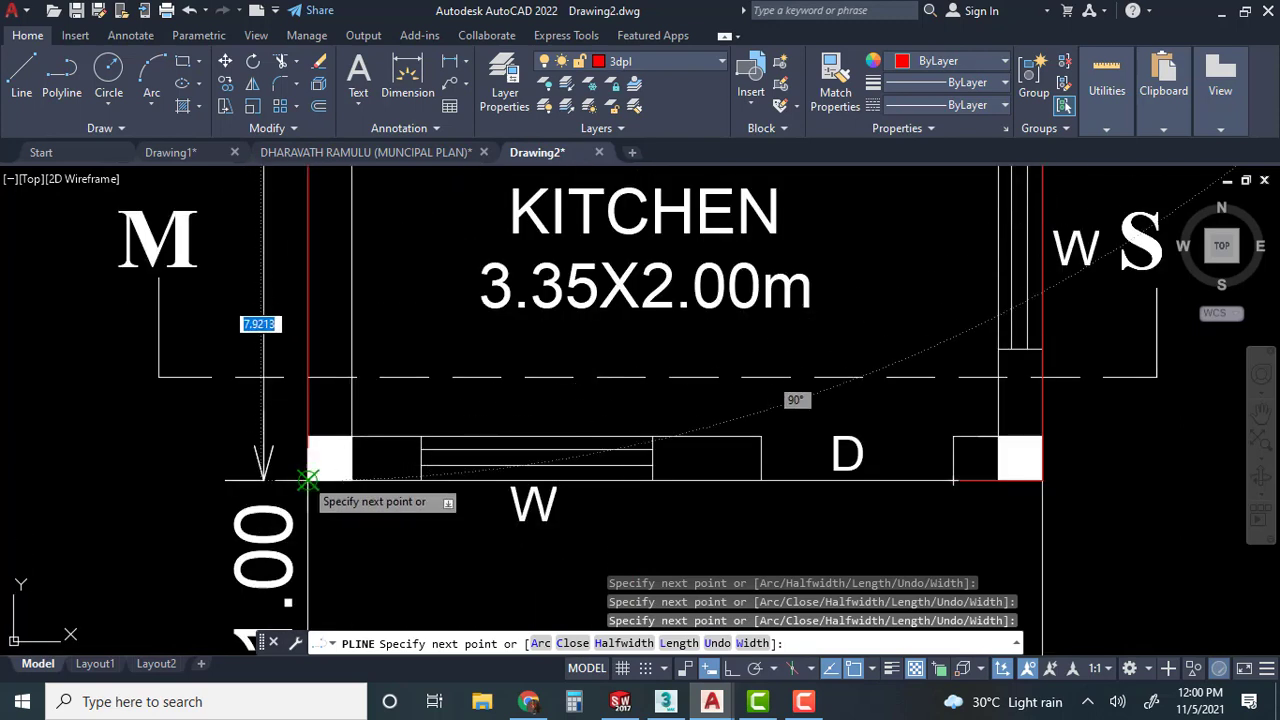
{"action": "middle_click_drag", "start_coordinate": [577, 491], "coordinate": [334, 485]}
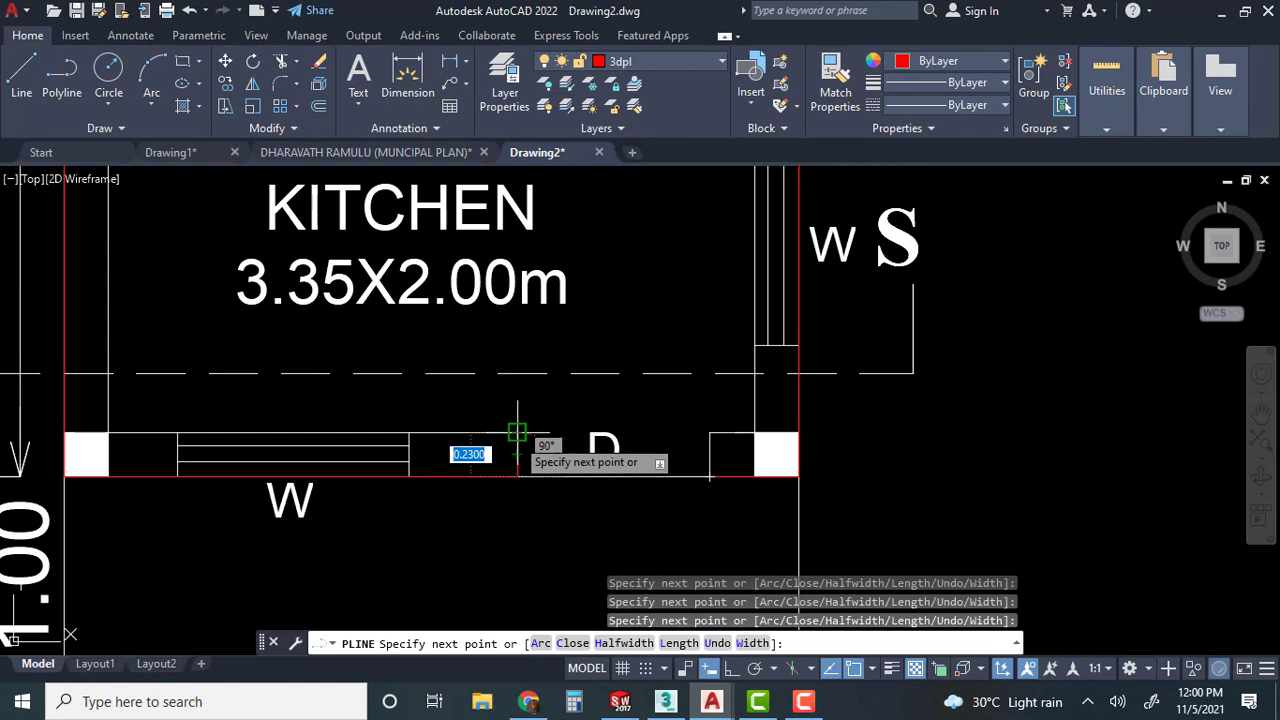
{"action": "middle_click_drag", "start_coordinate": [265, 479], "coordinate": [648, 495]}
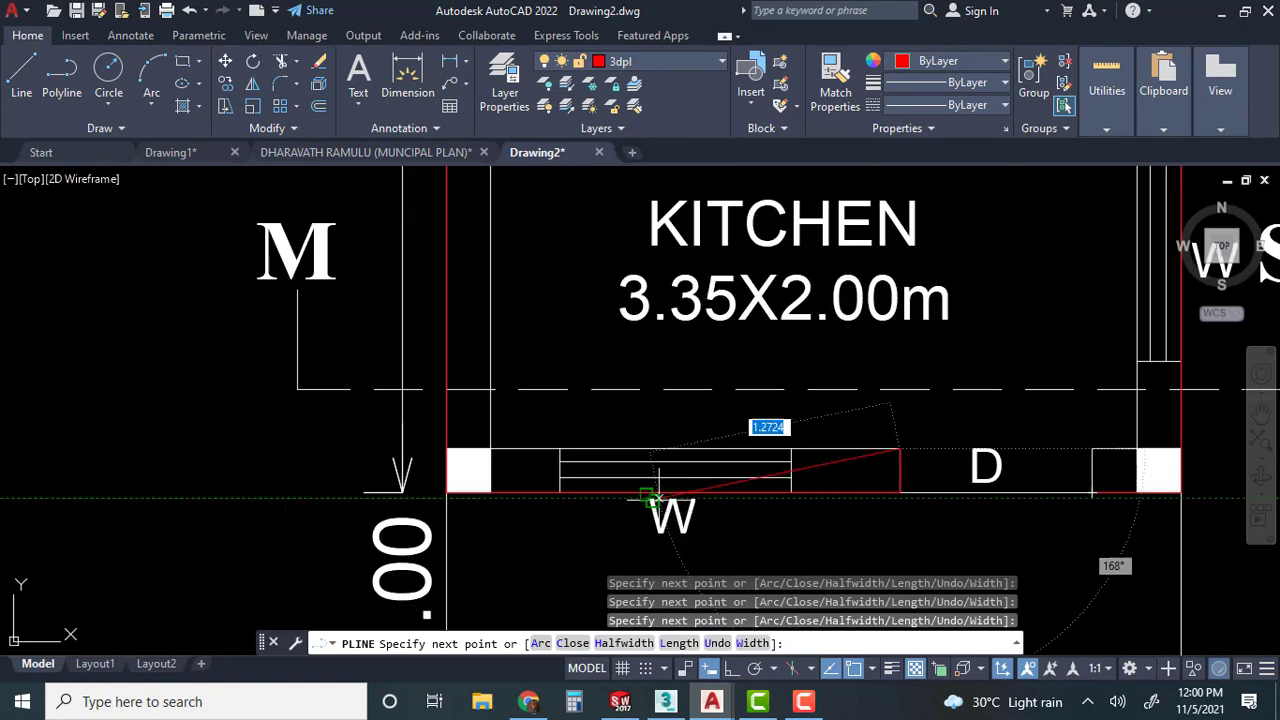
{"action": "left_click", "coordinate": [490, 449]}
Trace the kitchen's left inner wall and go around the kitchen–living partition, from its door end back to the left wall.
{"action": "scroll", "coordinate": [556, 372], "scroll_direction": "down", "scroll_amount": 4}
{"action": "middle_click_drag", "start_coordinate": [557, 369], "coordinate": [517, 588]}
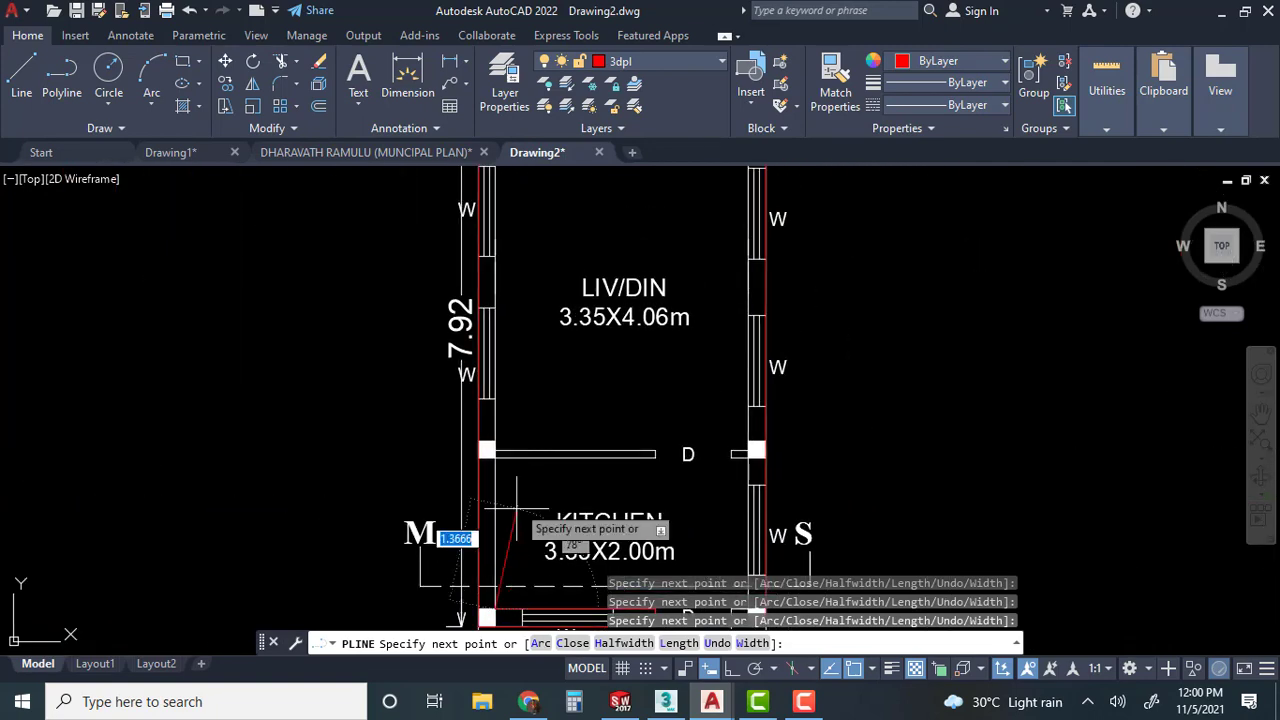
{"action": "middle_click_drag", "start_coordinate": [494, 470], "coordinate": [483, 411]}
{"action": "scroll", "coordinate": [483, 411], "scroll_direction": "up", "scroll_amount": 4}
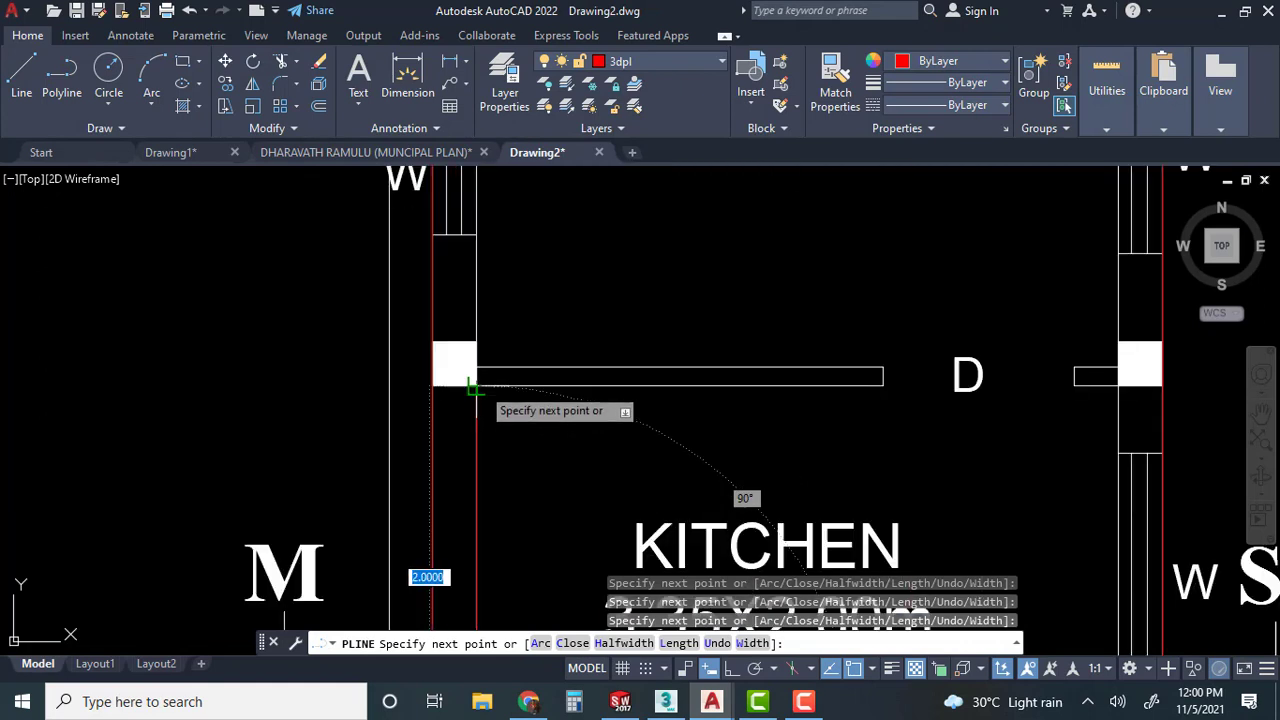
{"action": "left_click", "coordinate": [883, 368]}
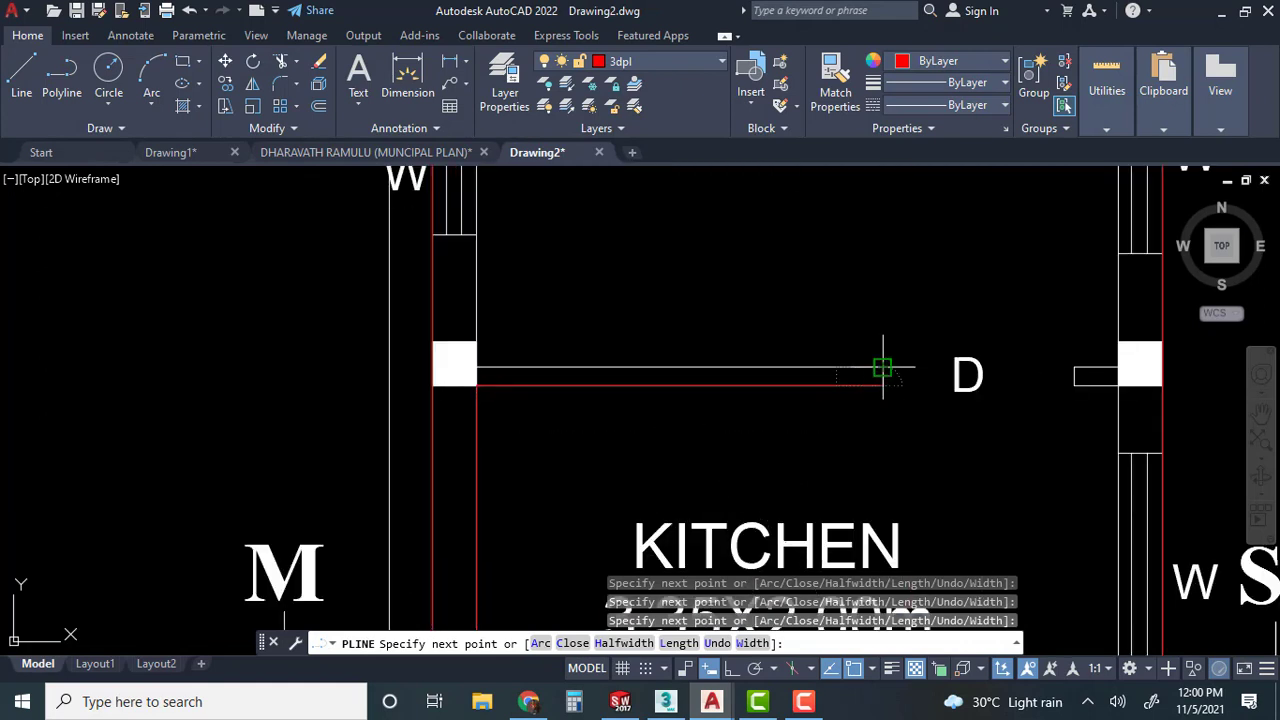
{"action": "left_click", "coordinate": [477, 367]}
Continue the polyline up the living room's left inner wall and around the toilet partition, from its door end back to the wall.
{"action": "scroll", "coordinate": [500, 294], "scroll_direction": "down", "scroll_amount": 1}
{"action": "middle_click_drag", "start_coordinate": [500, 298], "coordinate": [454, 584]}
{"action": "middle_click_drag", "start_coordinate": [459, 203], "coordinate": [437, 432]}
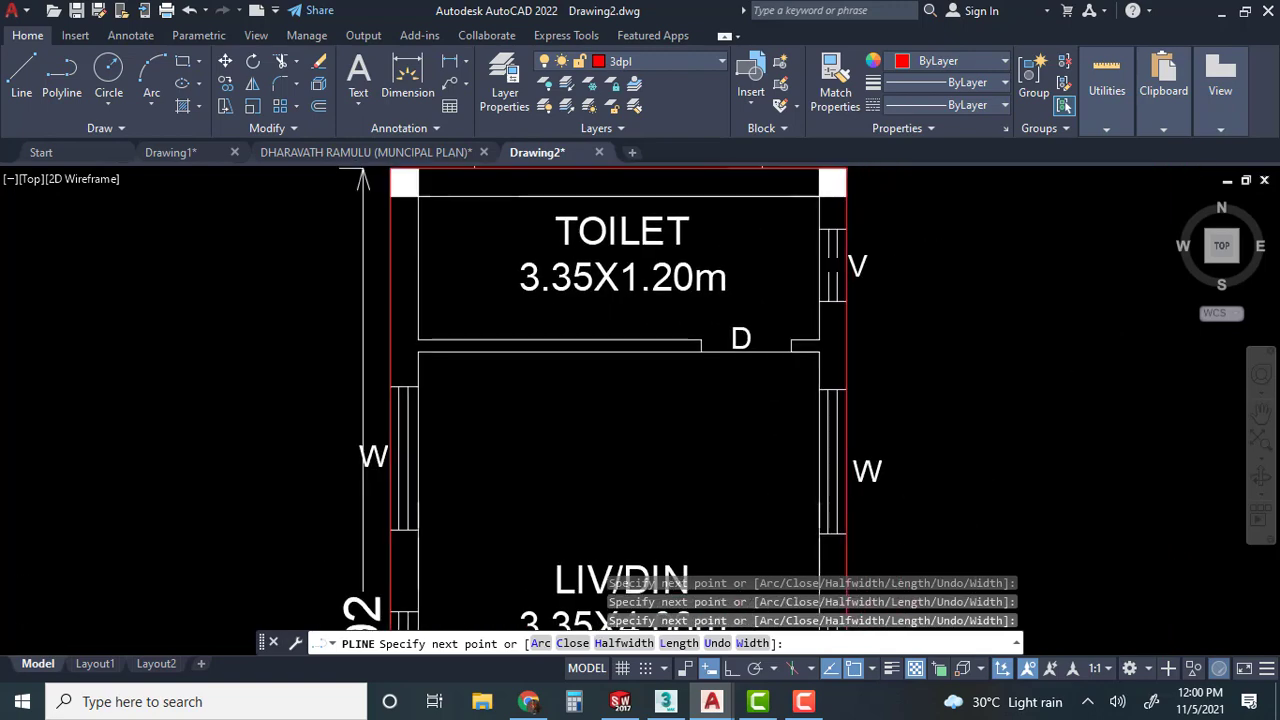
{"action": "scroll", "coordinate": [437, 431], "scroll_direction": "up", "scroll_amount": 2}
{"action": "left_click", "coordinate": [407, 307]}
{"action": "middle_click_drag", "start_coordinate": [656, 340], "coordinate": [343, 437]}
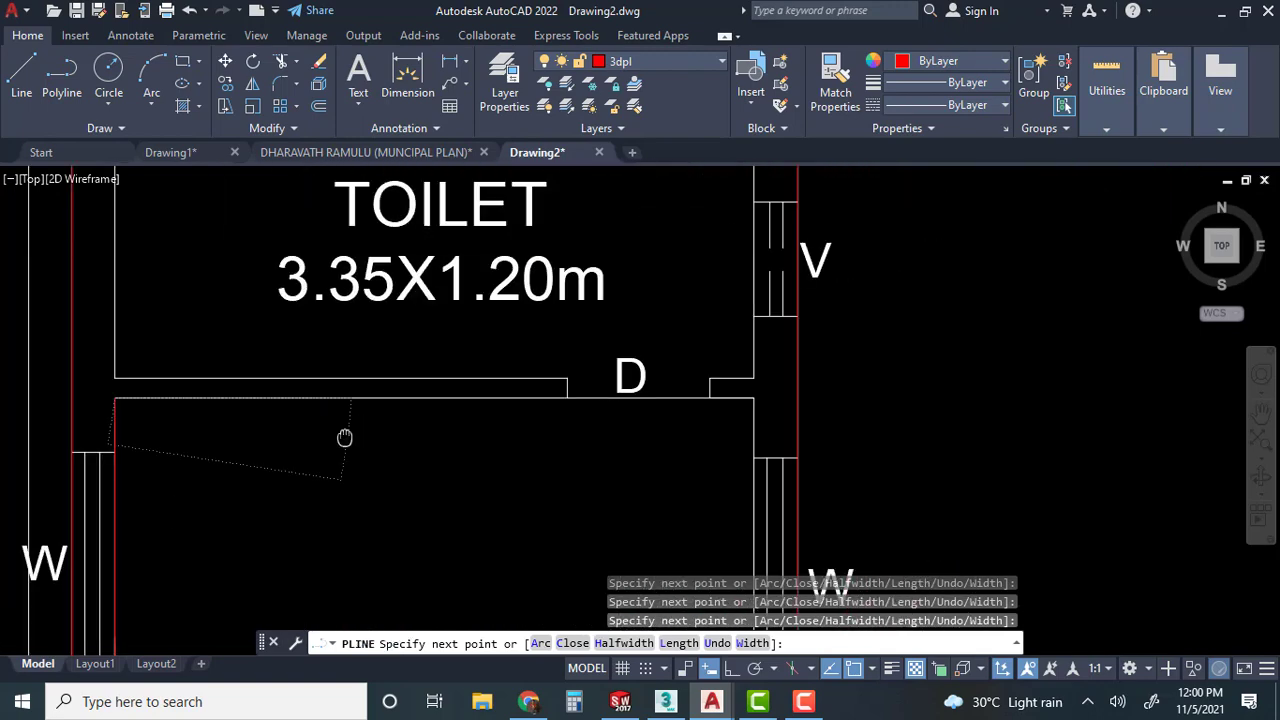
{"action": "left_click", "coordinate": [545, 404]}
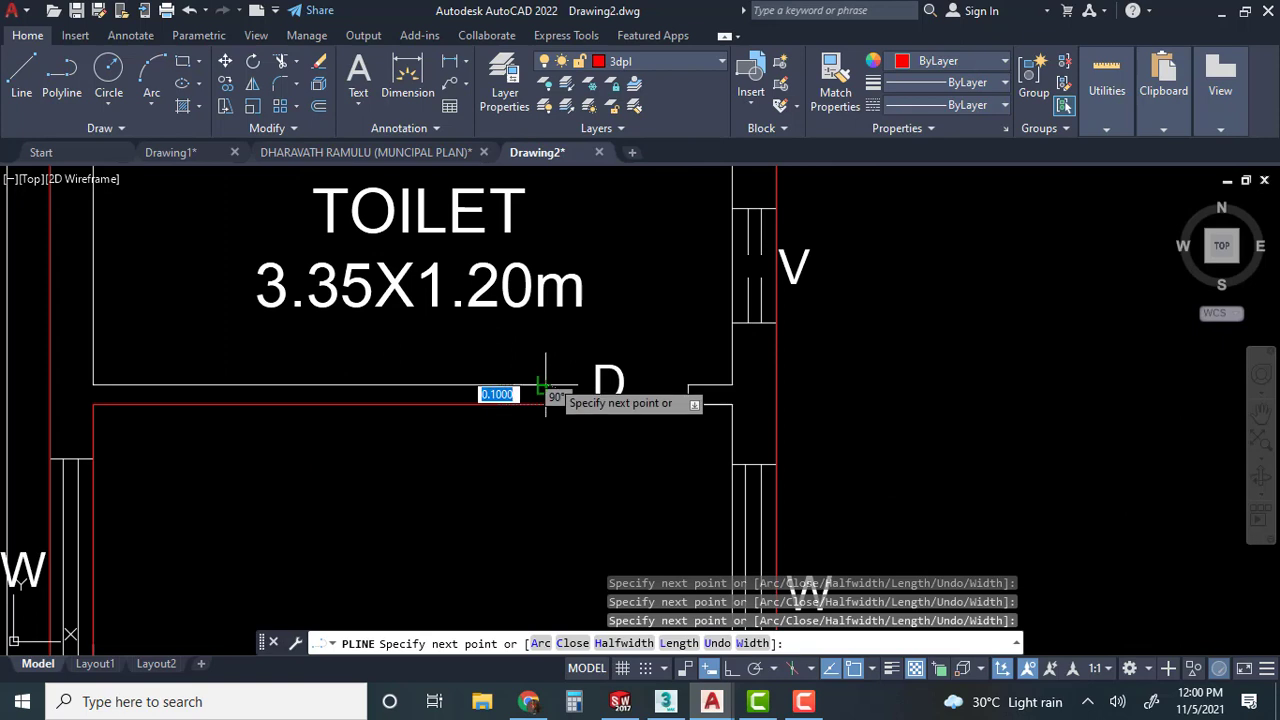
{"action": "left_click", "coordinate": [545, 384]}
{"action": "left_click", "coordinate": [93, 384]}
Trace the toilet's left, upper and right inner walls and the short partition stub beside its door, ending at the living room's corner.
{"action": "scroll", "coordinate": [160, 320], "scroll_direction": "down", "scroll_amount": 4}
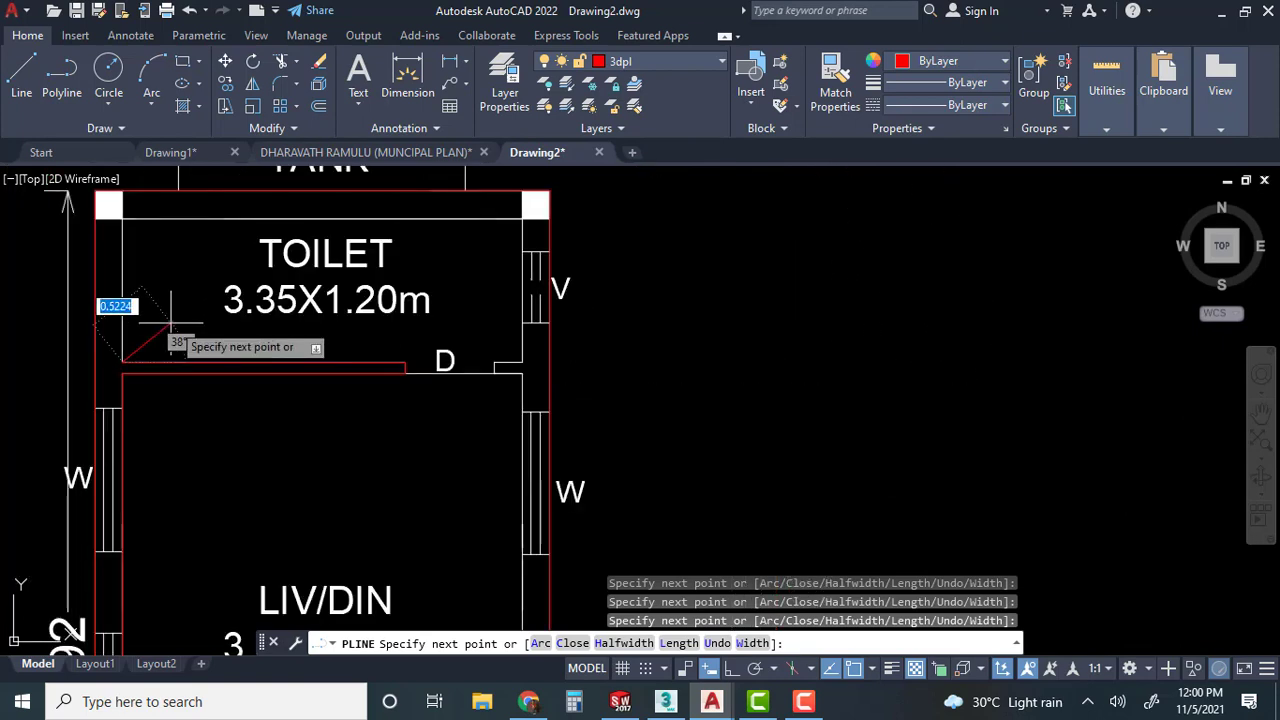
{"action": "scroll", "coordinate": [146, 267], "scroll_direction": "up", "scroll_amount": 2}
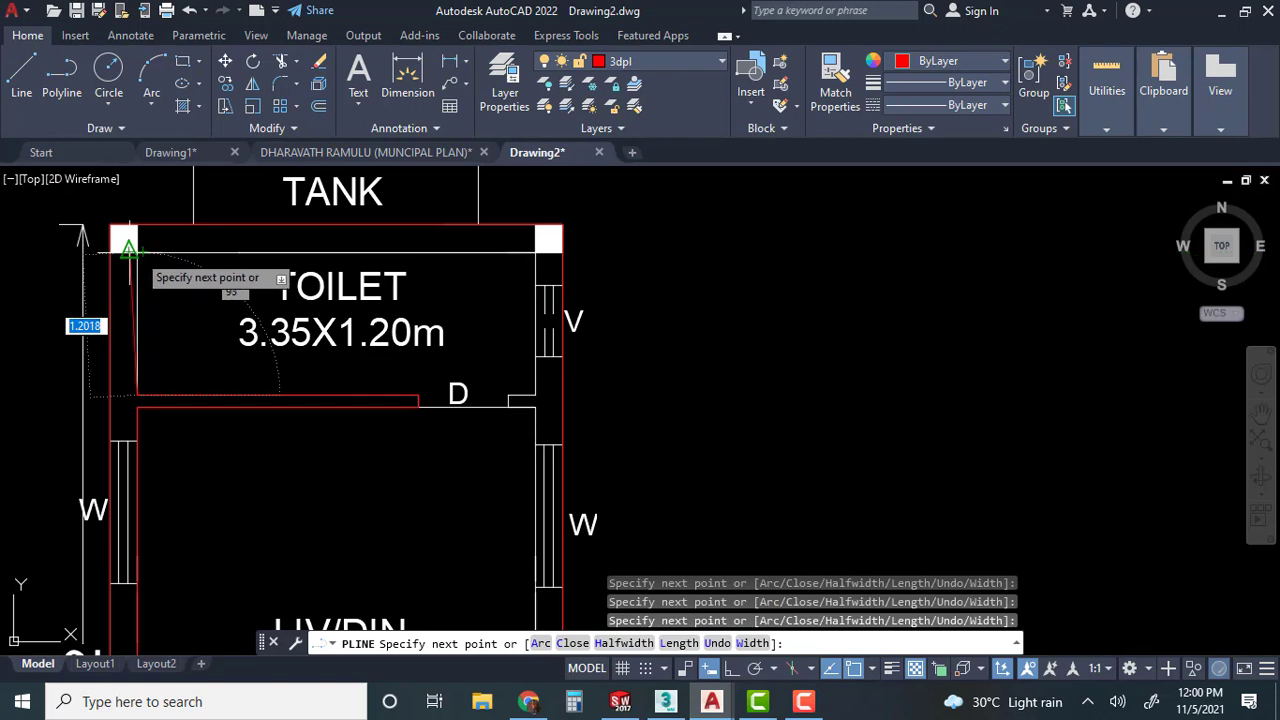
{"action": "left_click", "coordinate": [131, 251]}
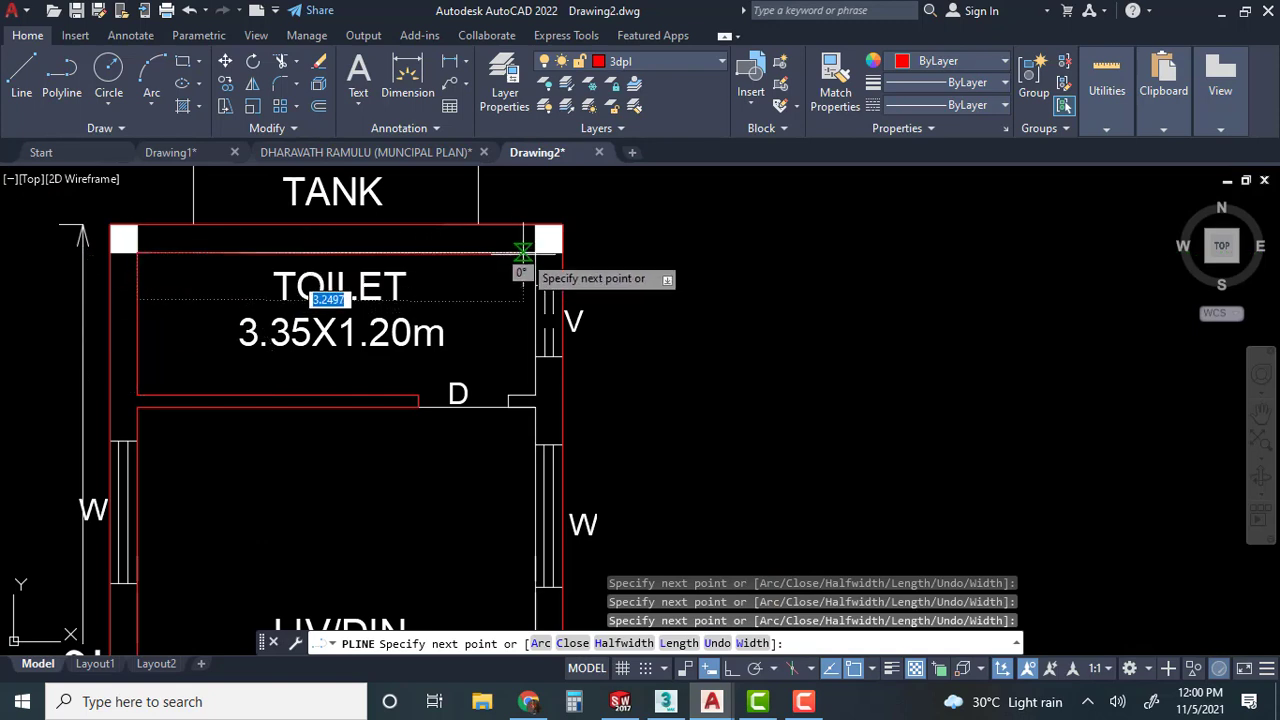
{"action": "scroll", "coordinate": [526, 440], "scroll_direction": "up", "scroll_amount": 5}
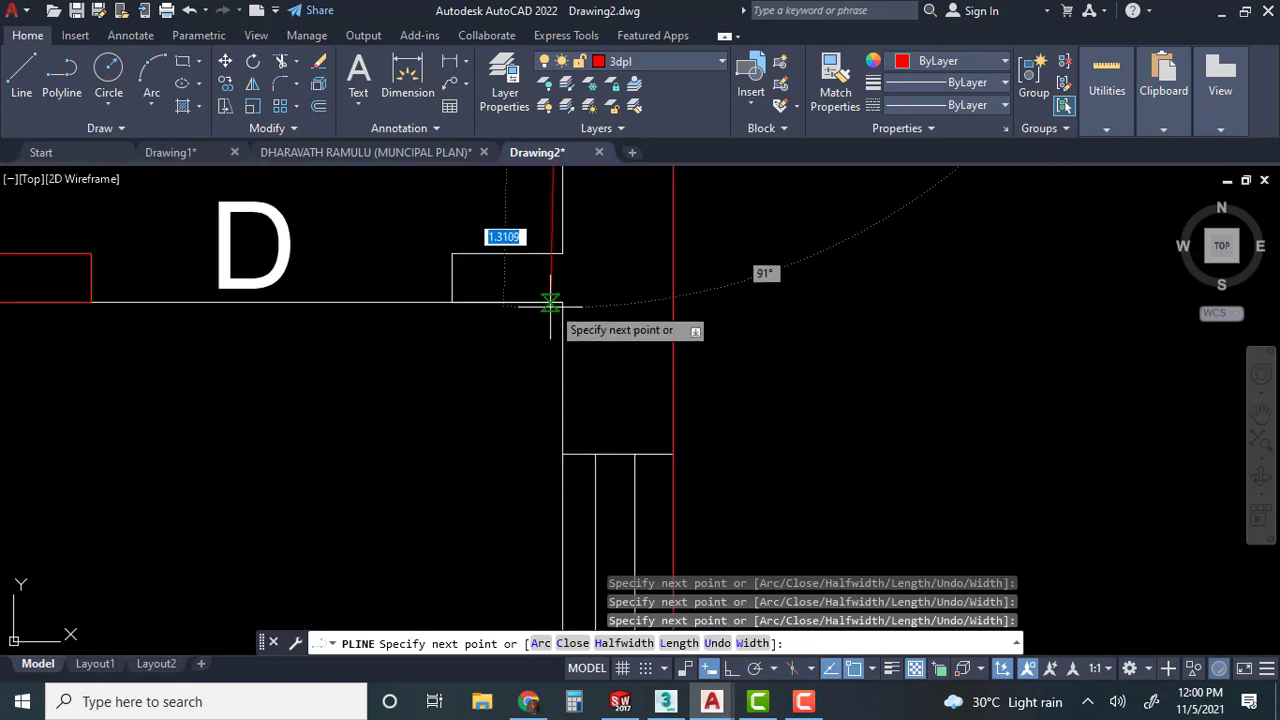
{"action": "left_click", "coordinate": [562, 254]}
{"action": "left_click", "coordinate": [452, 254]}
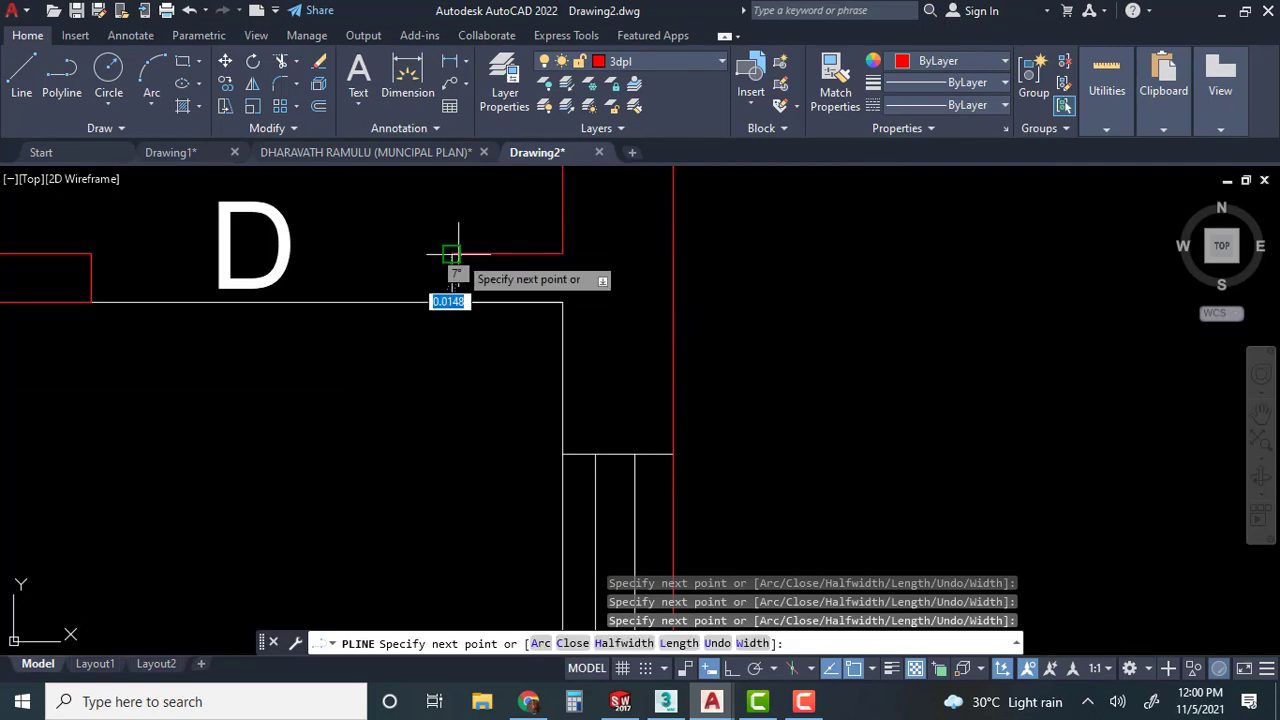
{"action": "left_click", "coordinate": [454, 297]}
{"action": "left_click", "coordinate": [563, 301]}
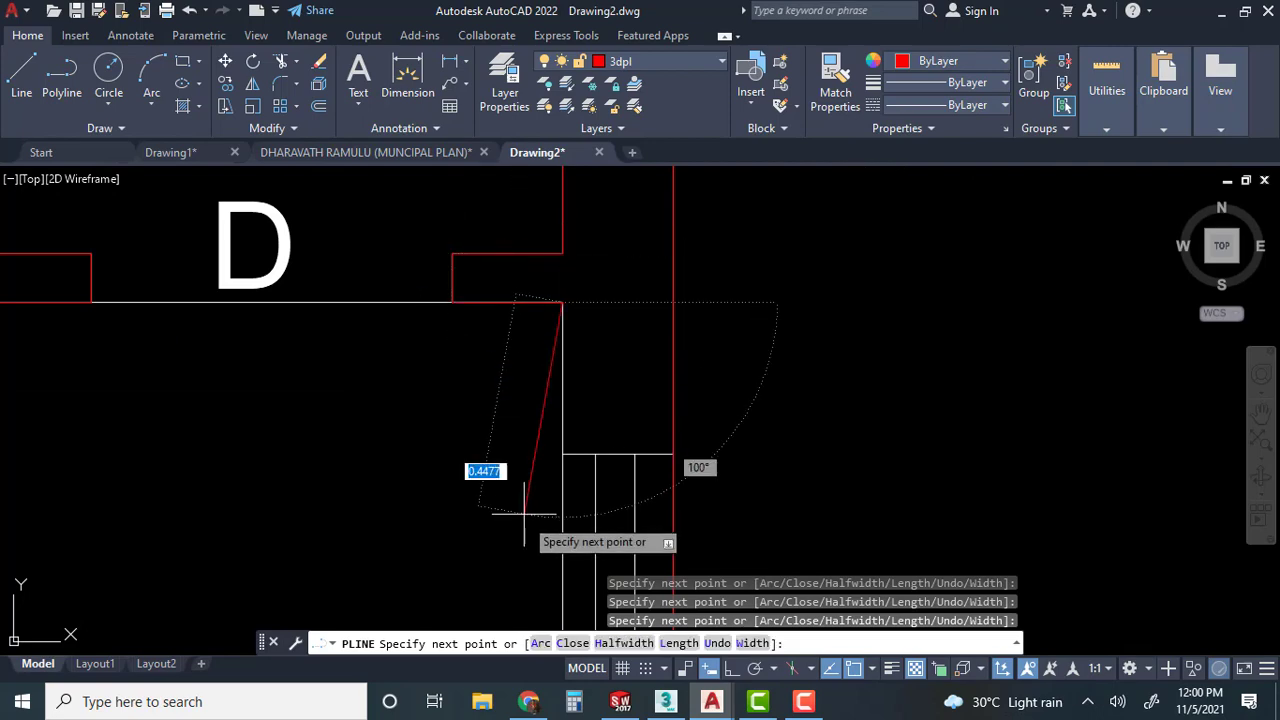
Continue the polyline down the living room's right inner wall and around the short kitchen–living partition stub beside the door.
{"action": "scroll", "coordinate": [523, 514], "scroll_direction": "down", "scroll_amount": 4}
{"action": "middle_click_drag", "start_coordinate": [523, 514], "coordinate": [532, 206]}
{"action": "scroll", "coordinate": [517, 450], "scroll_direction": "down", "scroll_amount": 4}
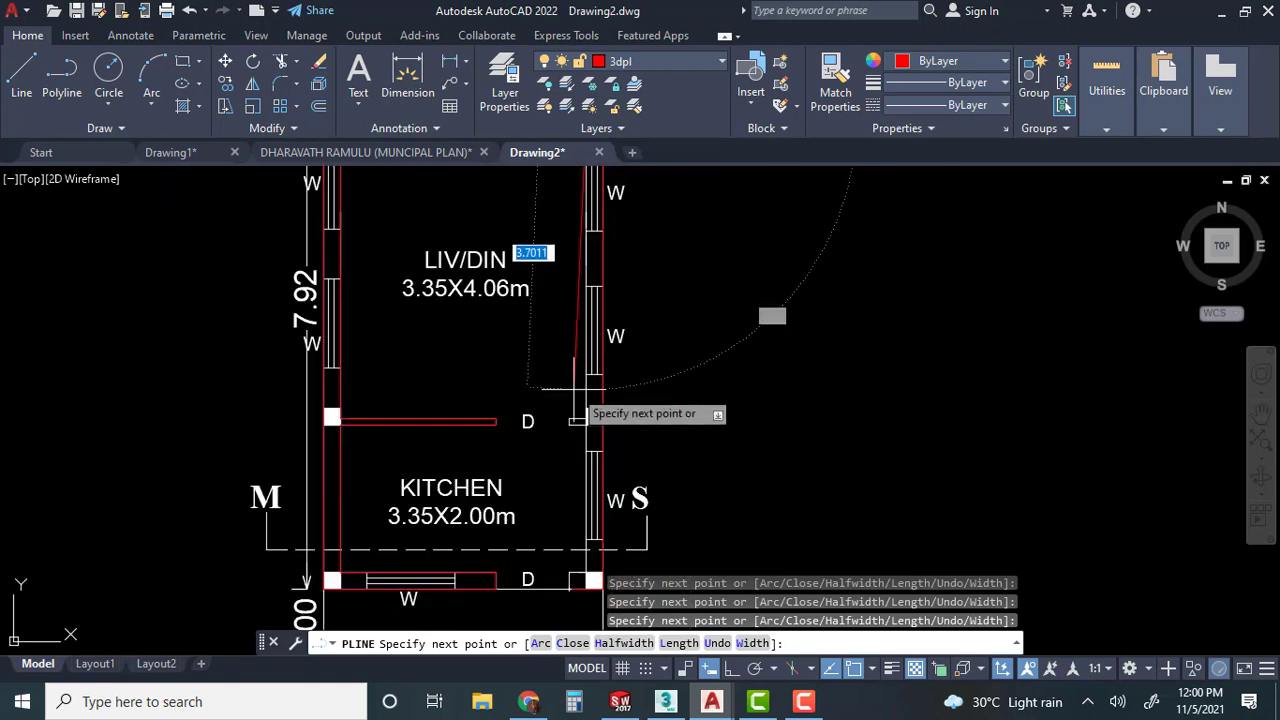
{"action": "middle_click_drag", "start_coordinate": [580, 400], "coordinate": [588, 330]}
{"action": "scroll", "coordinate": [582, 371], "scroll_direction": "up", "scroll_amount": 5}
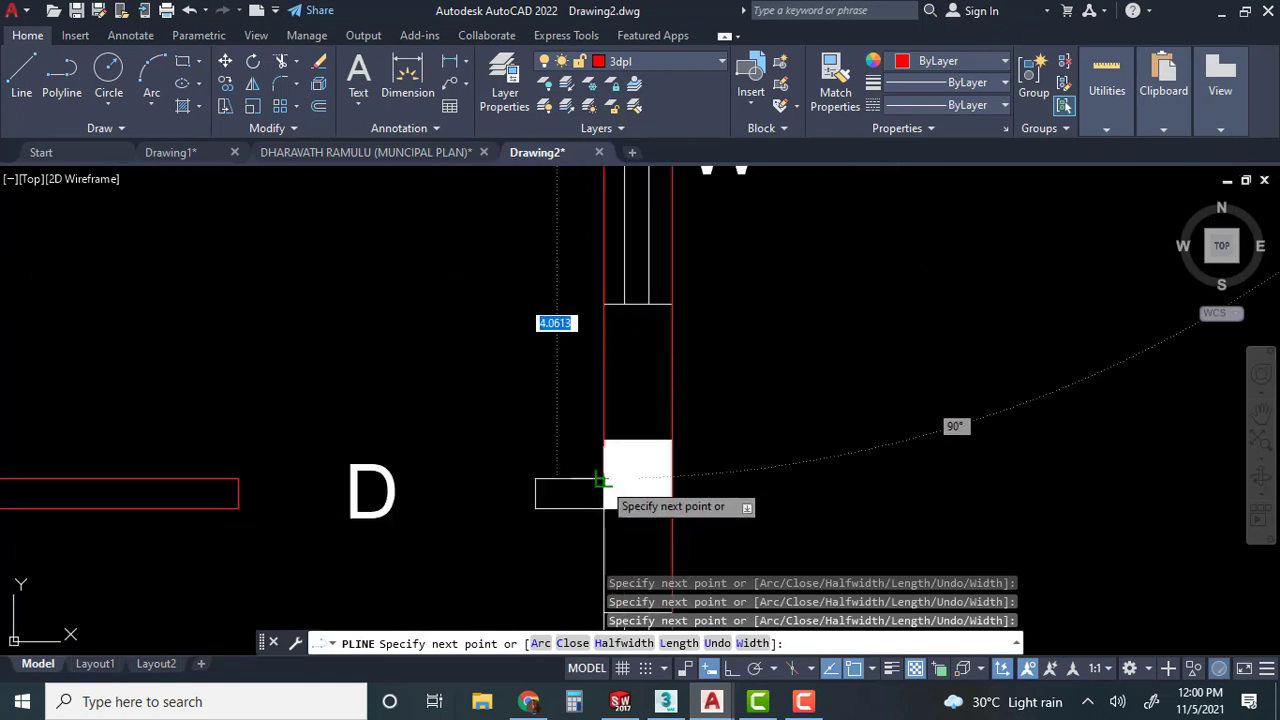
{"action": "left_click", "coordinate": [604, 479]}
{"action": "left_click", "coordinate": [536, 479]}
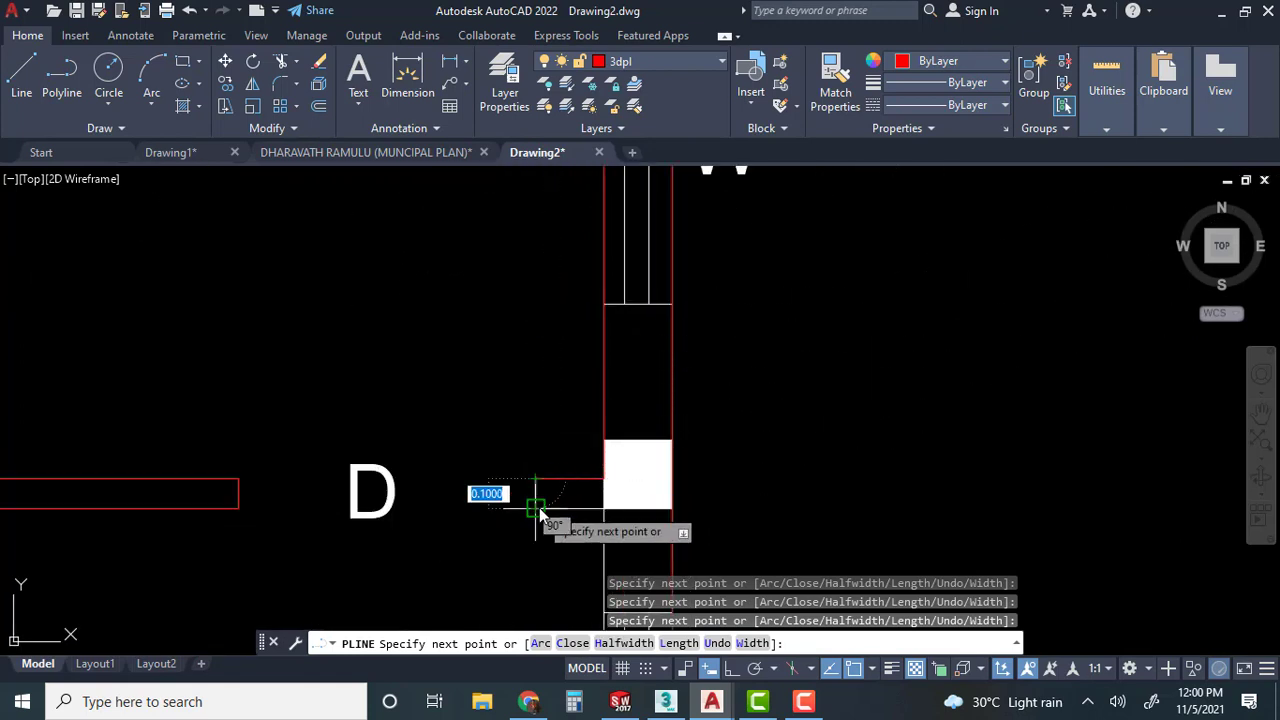
{"action": "left_click", "coordinate": [536, 508]}
{"action": "left_click", "coordinate": [604, 508]}
Trace the kitchen's right inner wall and the short lower wall stub beside the outer door, and end the polyline there.
{"action": "scroll", "coordinate": [604, 508], "scroll_direction": "down", "scroll_amount": 4}
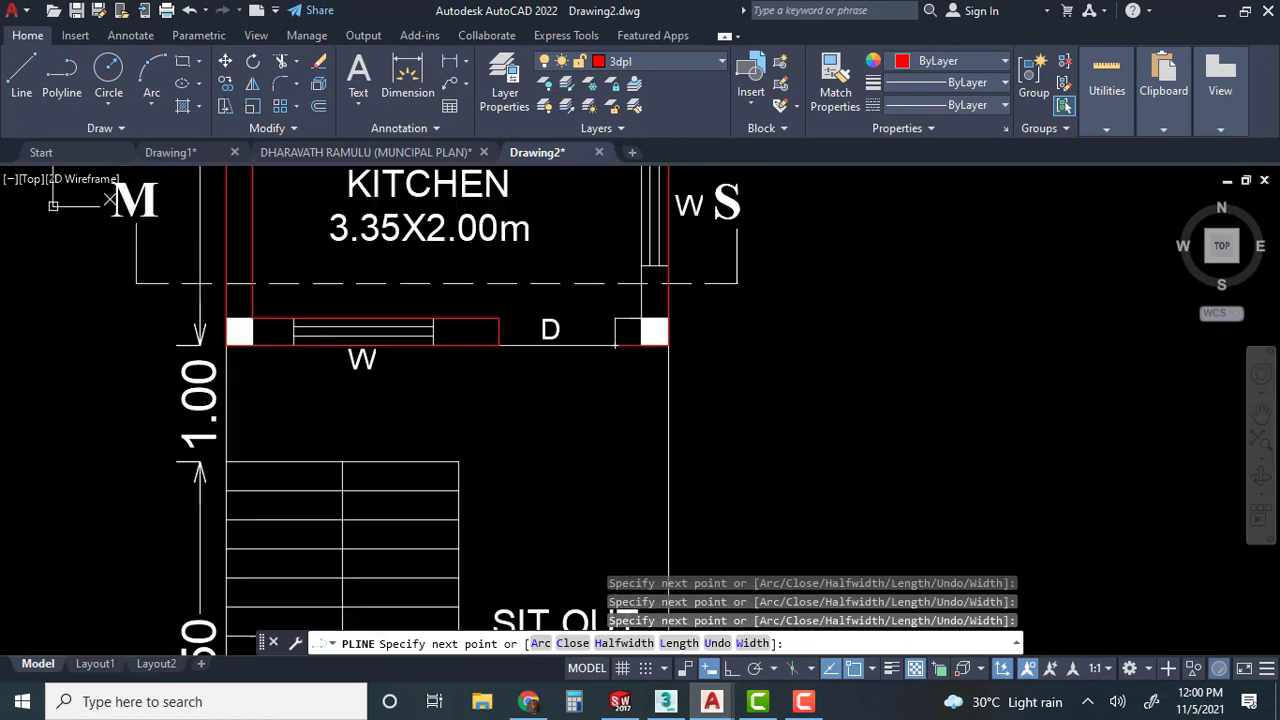
{"action": "scroll", "coordinate": [675, 380], "scroll_direction": "up", "scroll_amount": 4}
{"action": "left_click", "coordinate": [675, 476]}
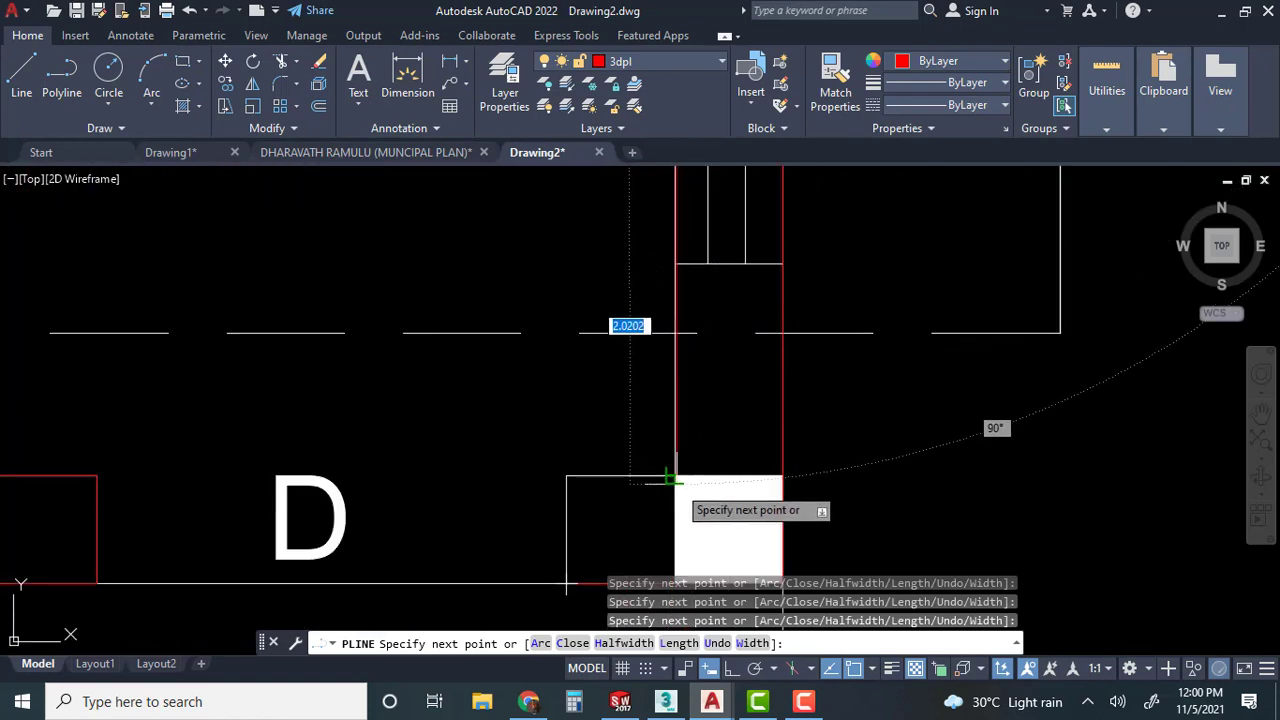
{"action": "left_click", "coordinate": [566, 476]}
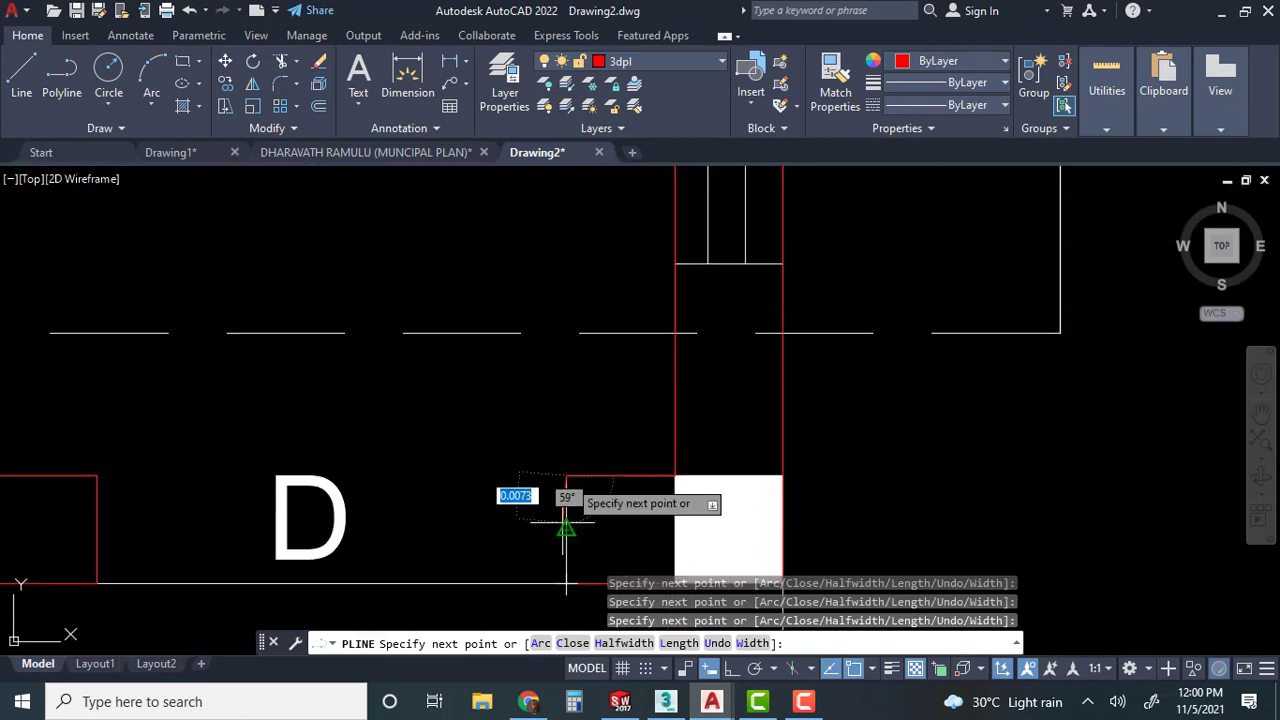
{"action": "left_click", "coordinate": [565, 584]}
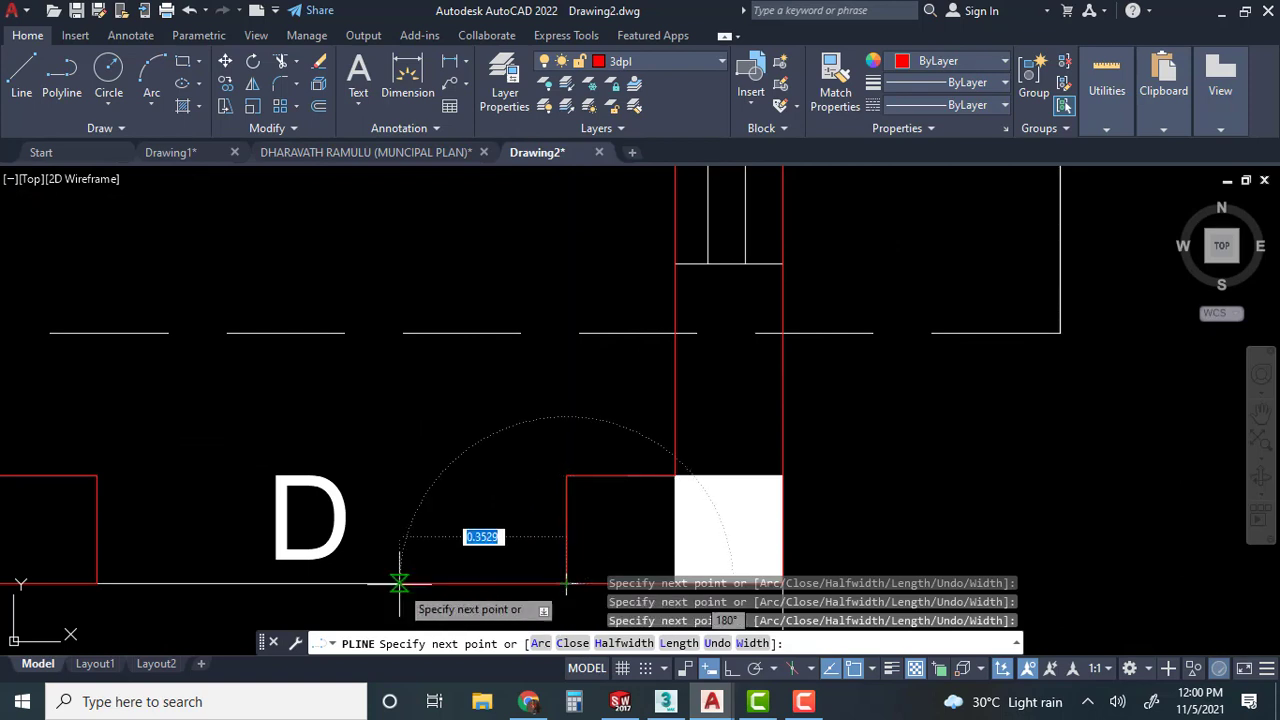
{"action": "key", "text": "Escape"}
Turn off layers 0, Defpoints and STEP, leaving the 3dpl layer on.
{"action": "scroll", "coordinate": [498, 530], "scroll_direction": "down", "scroll_amount": 2}
{"action": "mouse_move", "coordinate": [500, 532]}
{"action": "middle_mouse_down"}
{"action": "mouse_move", "coordinate": [595, 554]}
{"action": "mouse_move", "coordinate": [597, 572]}
{"action": "mouse_move", "coordinate": [672, 525]}
{"action": "mouse_move", "coordinate": [656, 577]}
{"action": "middle_mouse_up"}
{"action": "scroll", "coordinate": [496, 523], "scroll_direction": "down", "scroll_amount": 2}
{"action": "scroll", "coordinate": [645, 530], "scroll_direction": "down", "scroll_amount": 2}
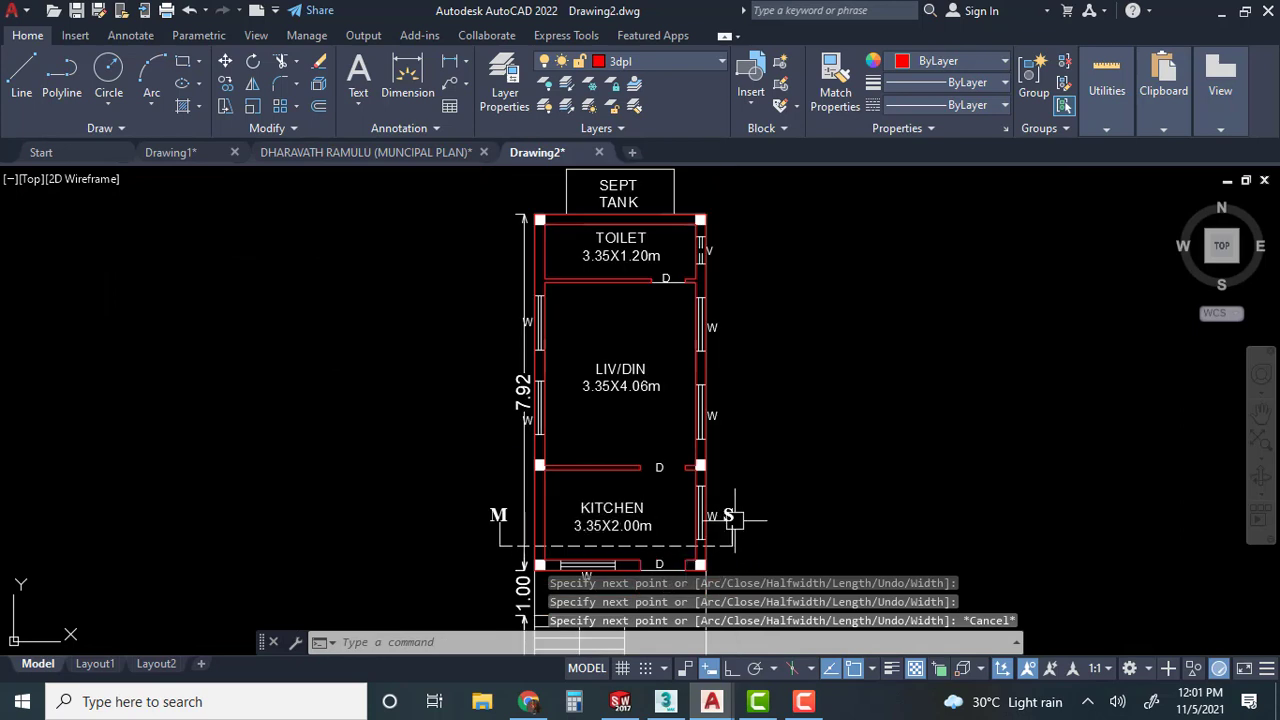
{"action": "left_click", "coordinate": [664, 64]}
{"action": "left_click", "coordinate": [546, 83]}
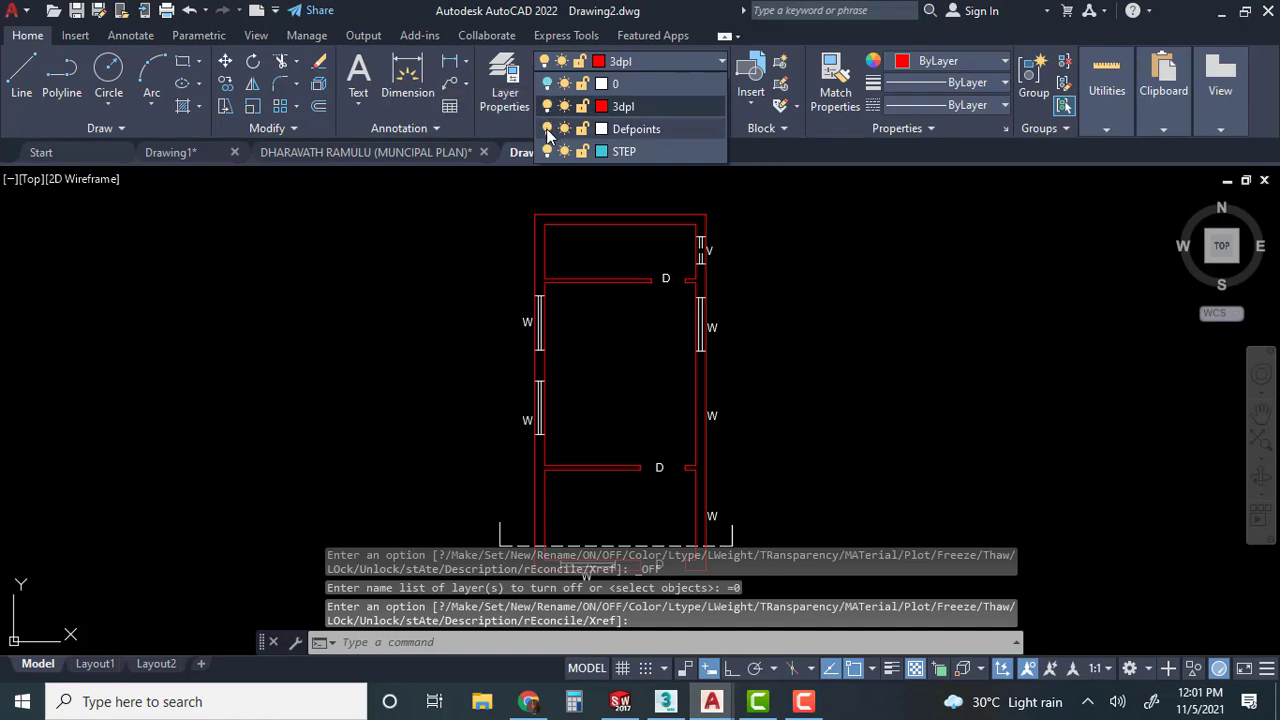
{"action": "left_click", "coordinate": [547, 129]}
{"action": "left_click", "coordinate": [547, 151]}
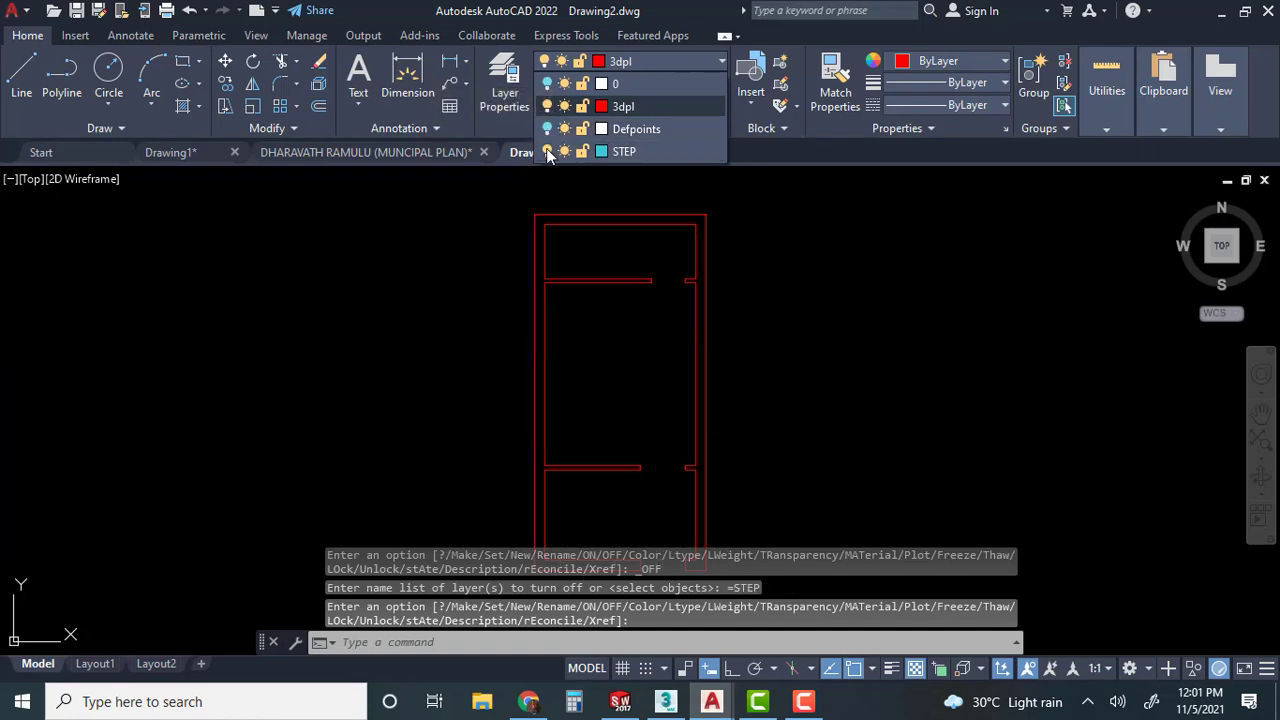
{"action": "scroll", "coordinate": [855, 437], "scroll_direction": "down", "scroll_amount": 4}
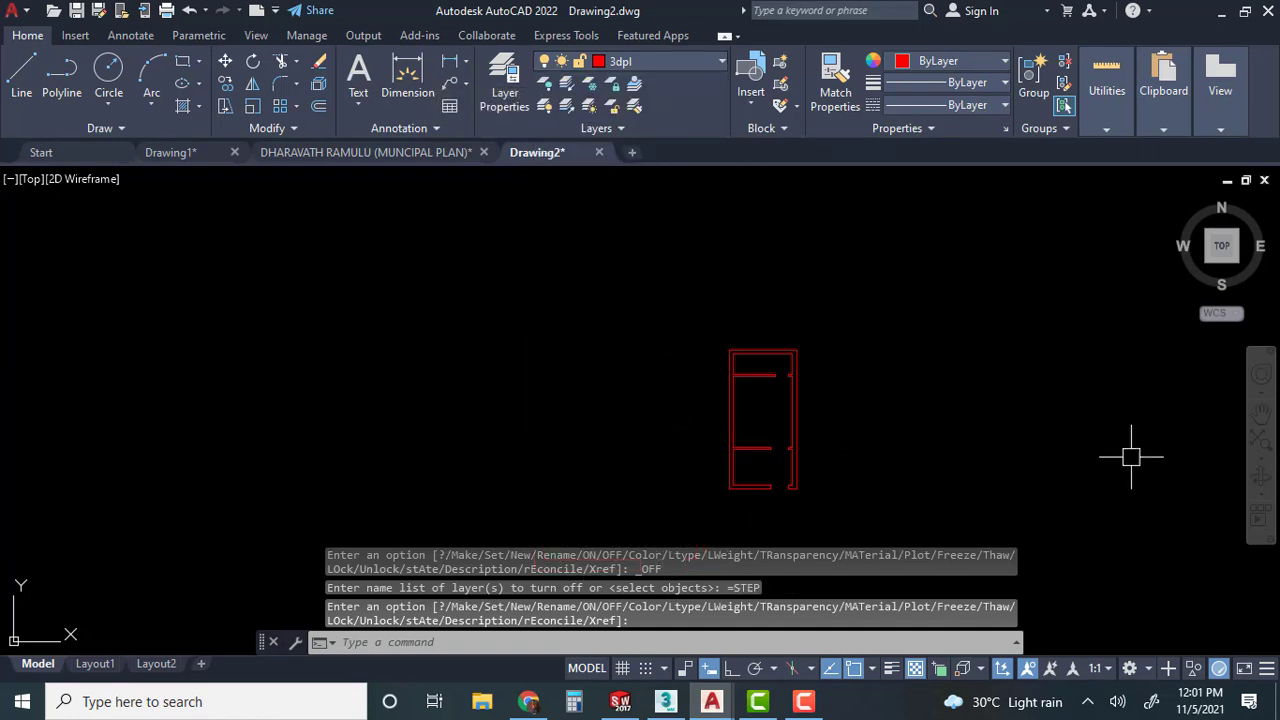
Switch to the 3D Modeling workspace and set the view to SE Isometric.
{"action": "left_click", "coordinate": [1149, 670]}
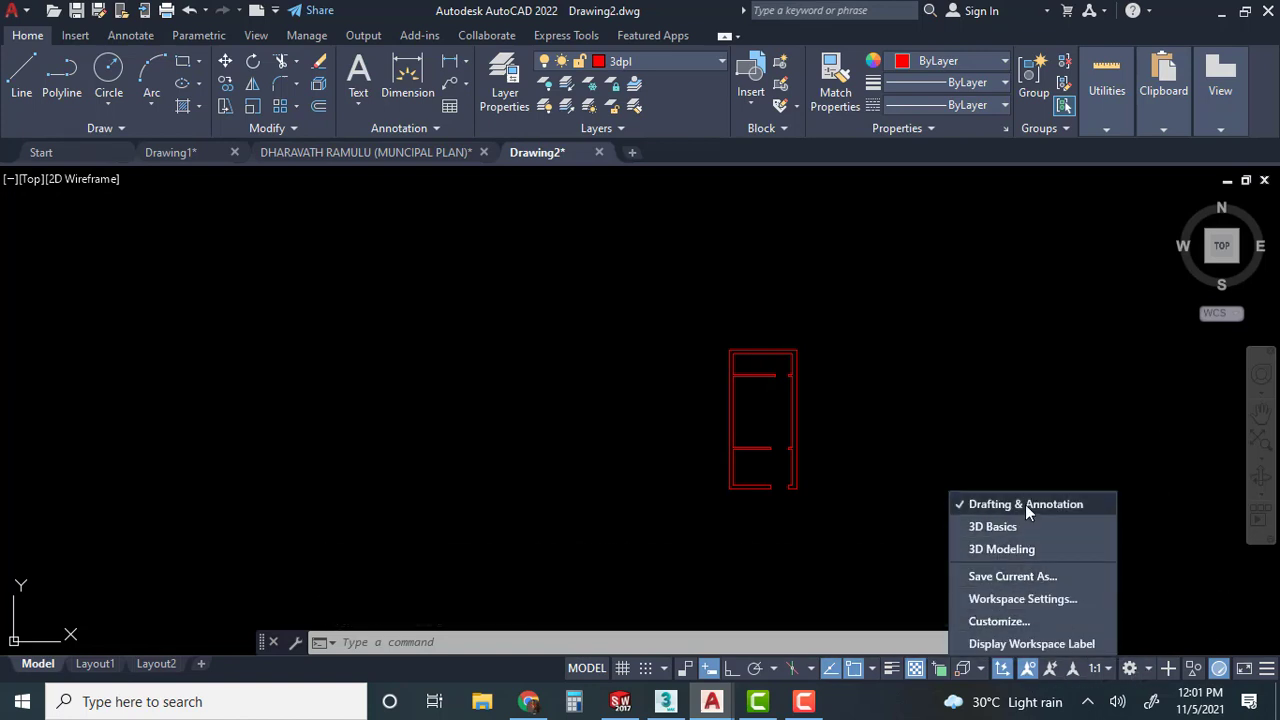
{"action": "left_click", "coordinate": [1021, 548]}
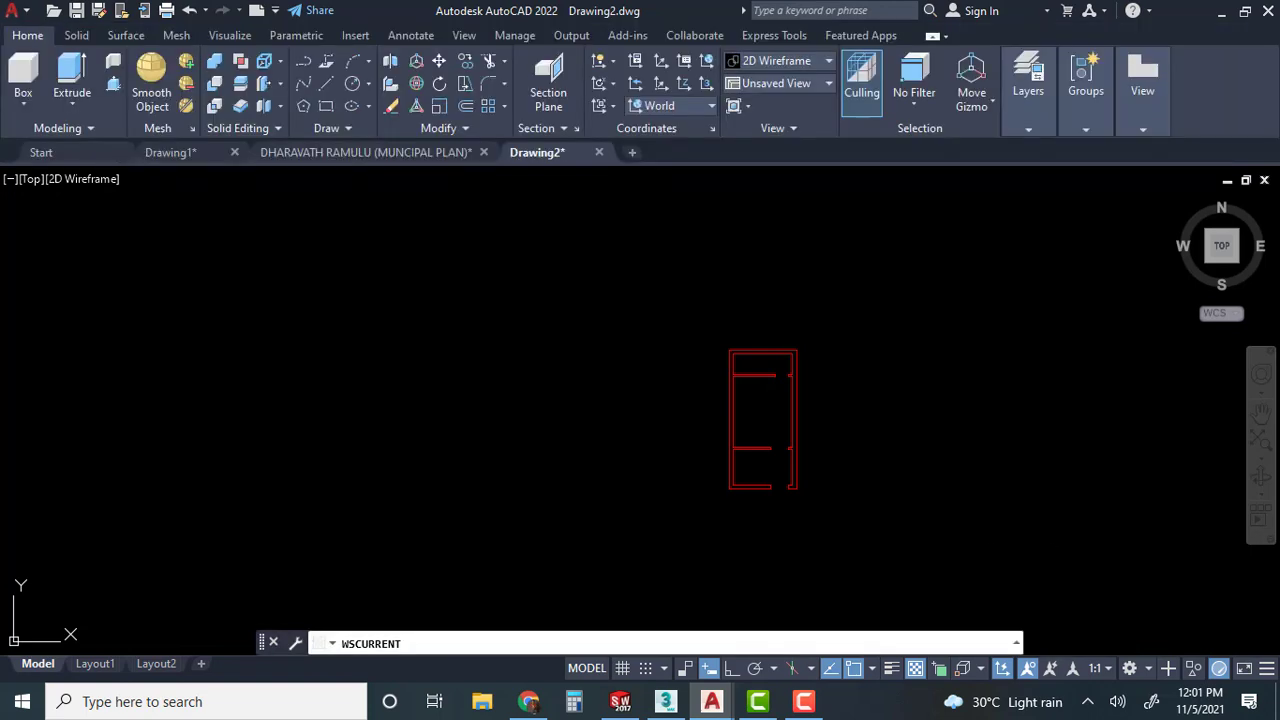
{"action": "left_click", "coordinate": [1238, 265]}
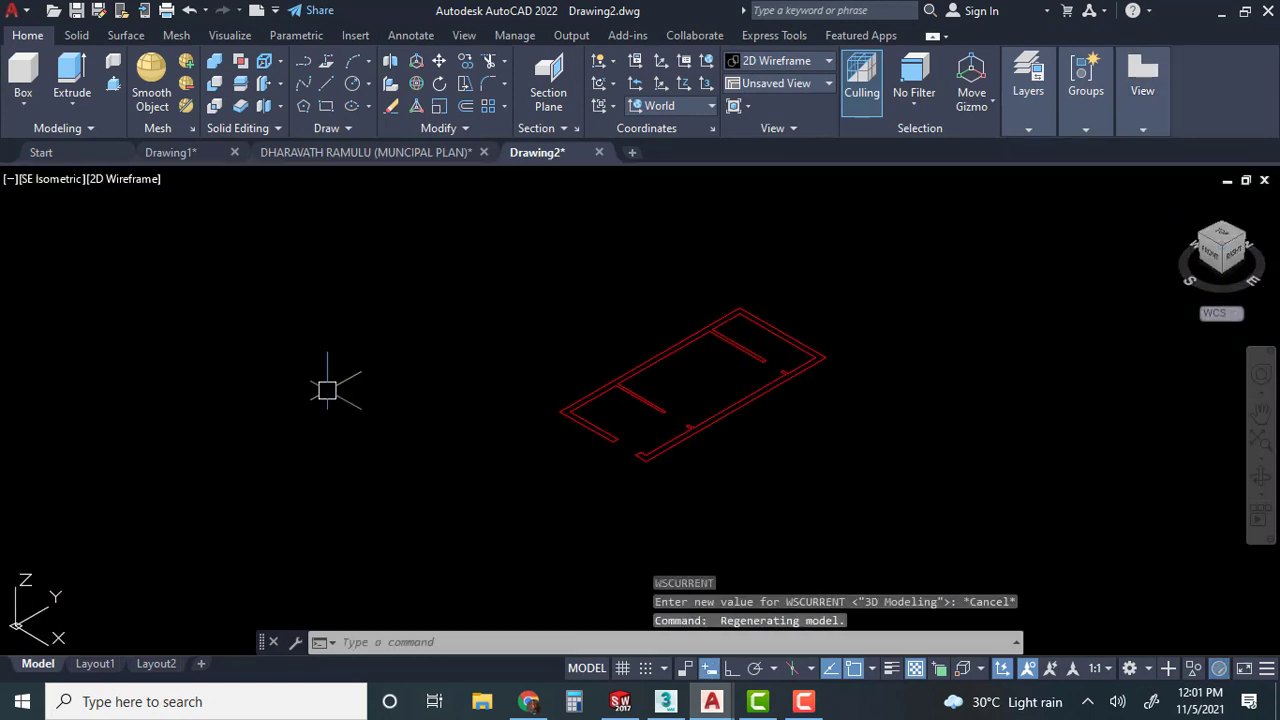
Extrude the traced wall polyline to a height of 3.
{"action": "left_click", "coordinate": [71, 75]}
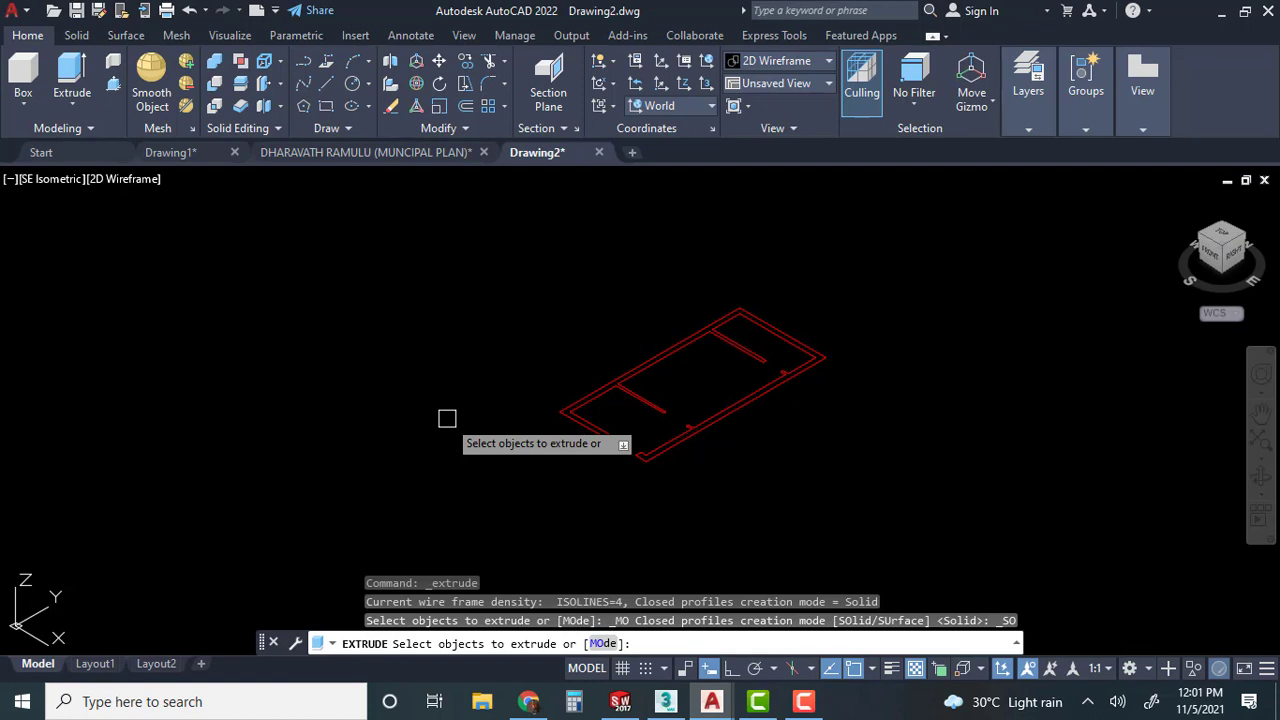
{"action": "left_click", "coordinate": [584, 420]}
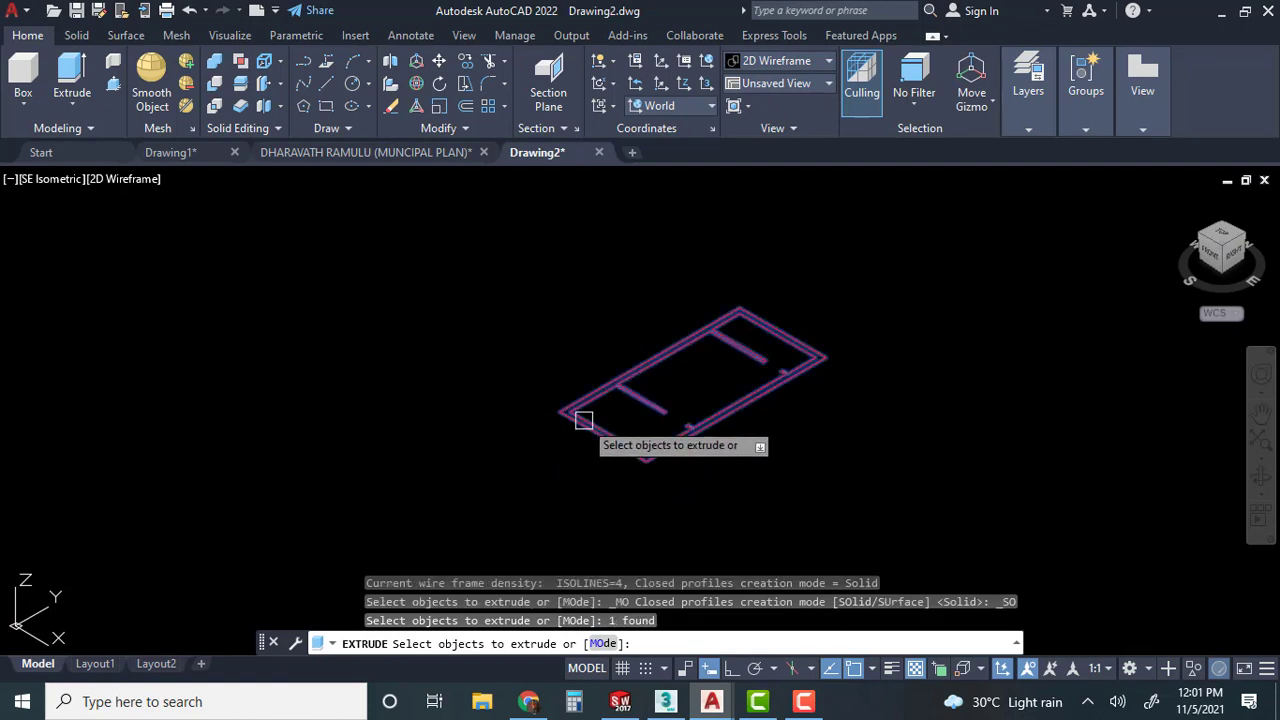
{"action": "key", "text": "Return"}
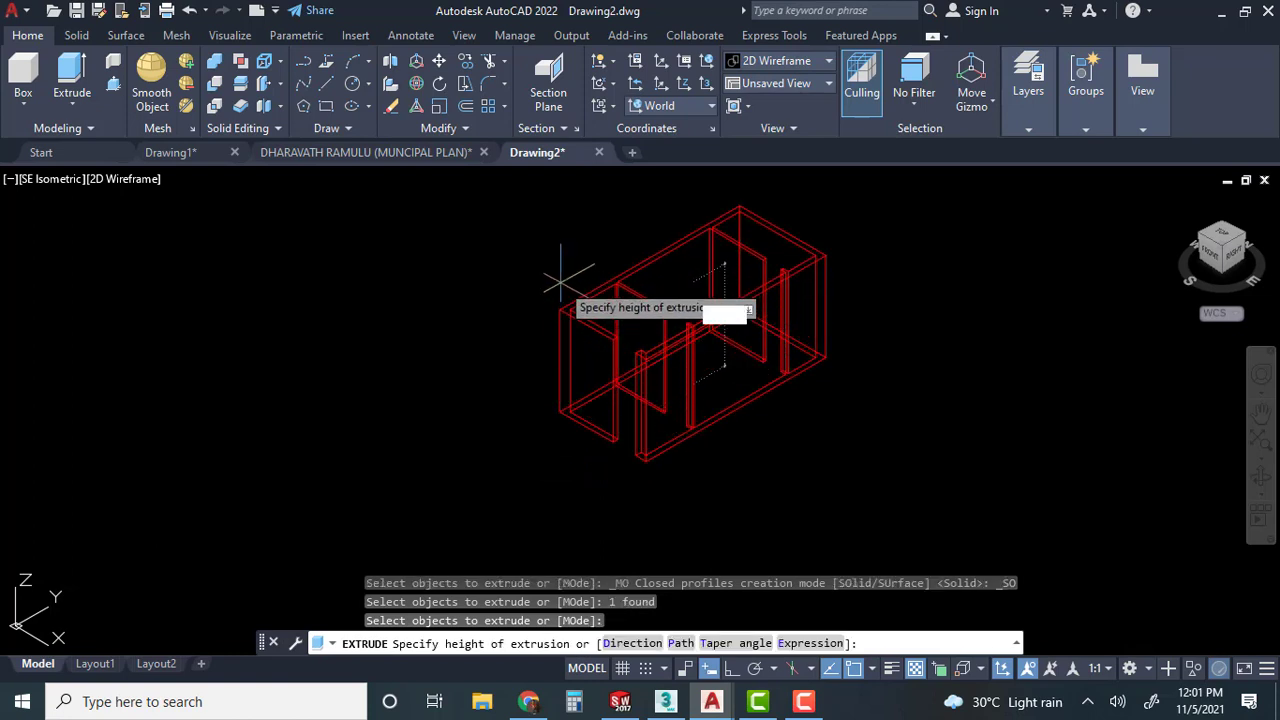
{"action": "key", "text": "Return"}
{"action": "key", "text": "Escape"}
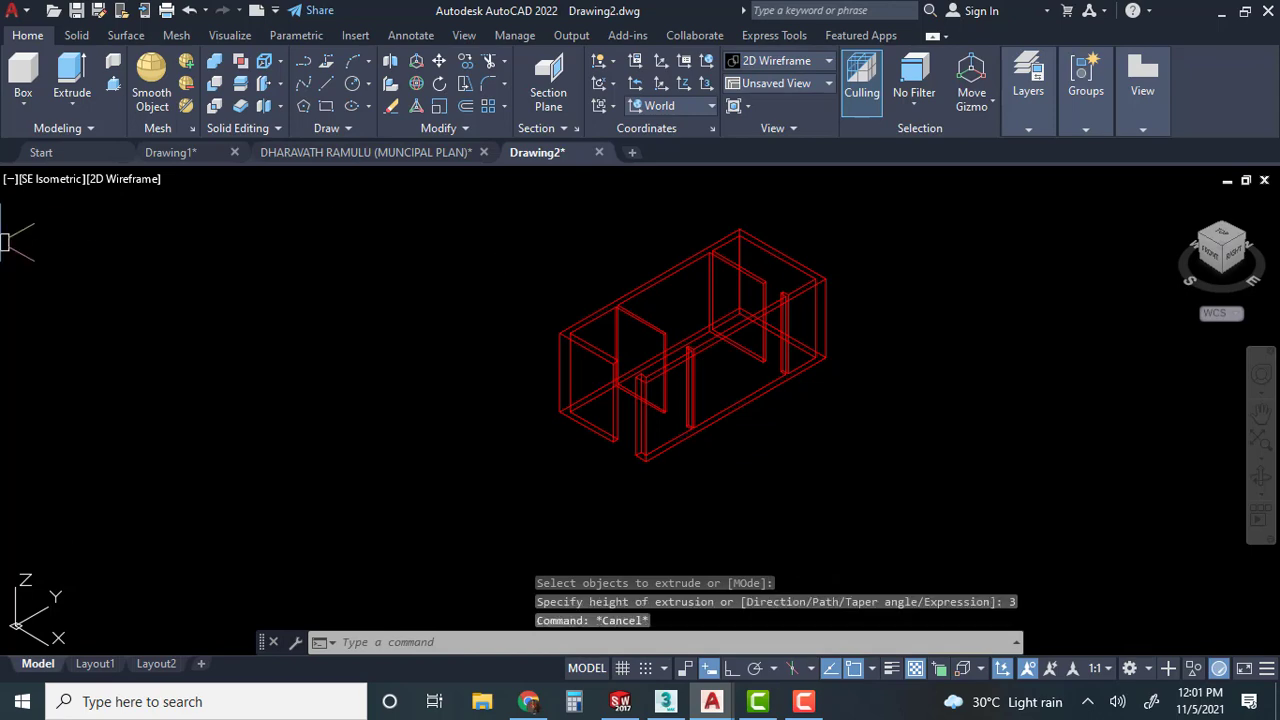
Set the visual style to Conceptual for the extruded walls.
{"action": "scroll", "coordinate": [576, 455], "scroll_direction": "up", "scroll_amount": 4}
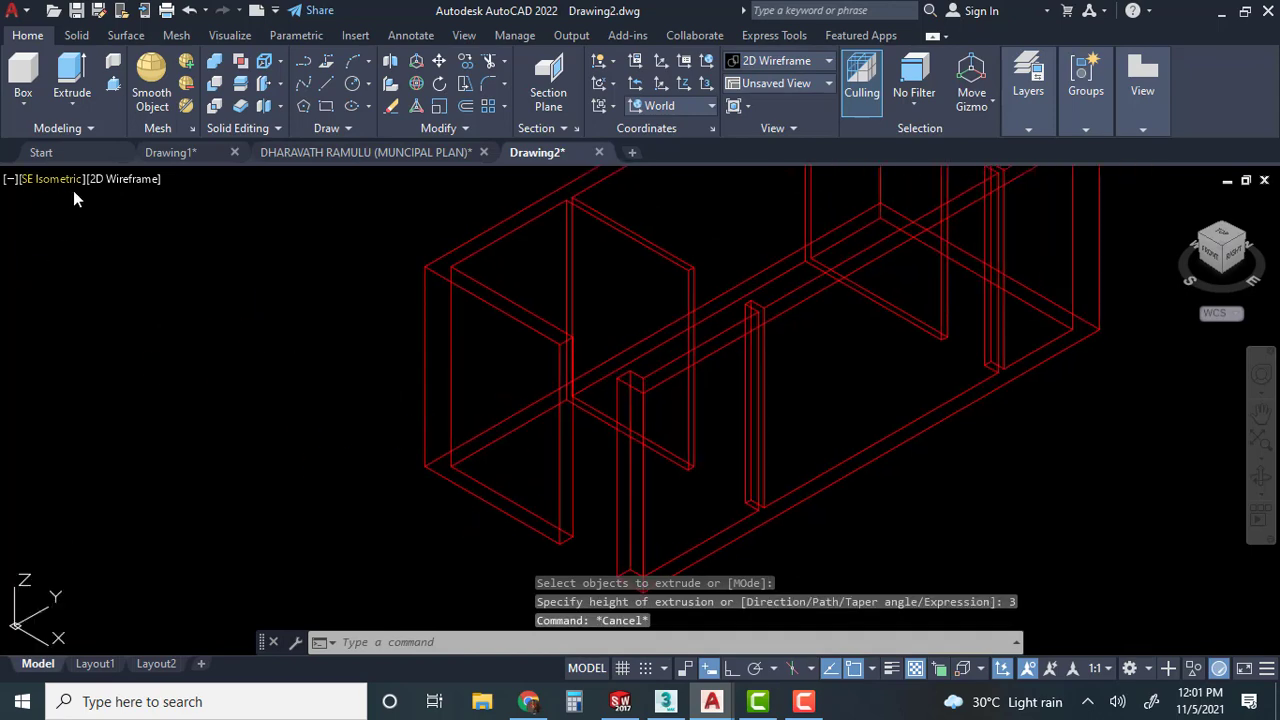
{"action": "left_click", "coordinate": [99, 178]}
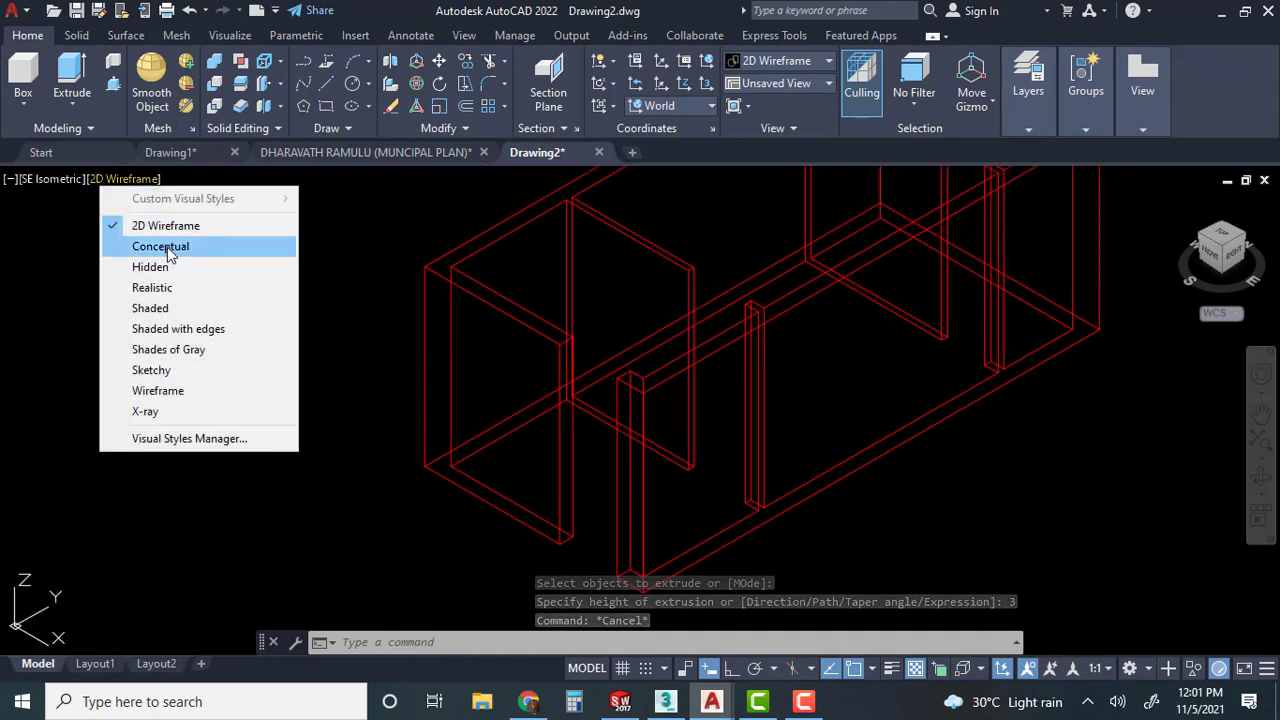
{"action": "key", "text": "Escape"}
{"action": "middle_click_drag", "start_coordinate": [862, 369], "coordinate": [764, 444]}
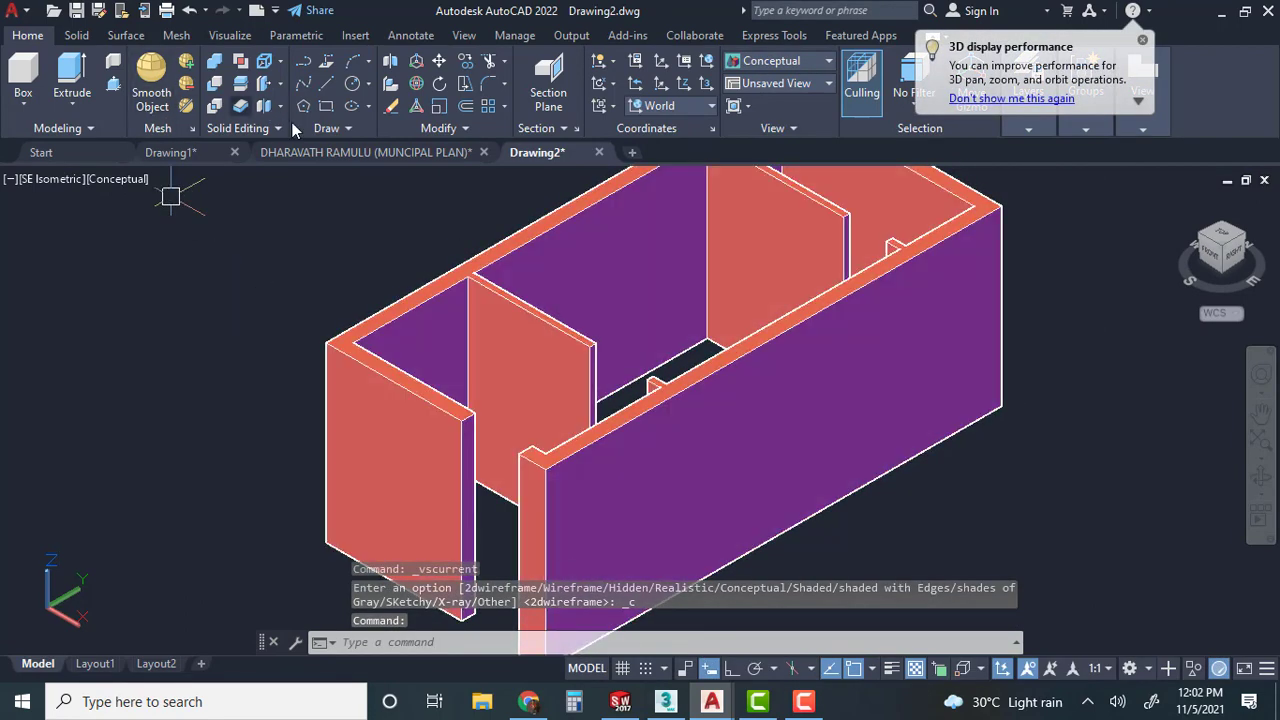
With Dynamic UCS off, draw a rectangle across the kitchen's outer door opening at the top of the walls.
{"action": "left_click", "coordinate": [327, 108]}
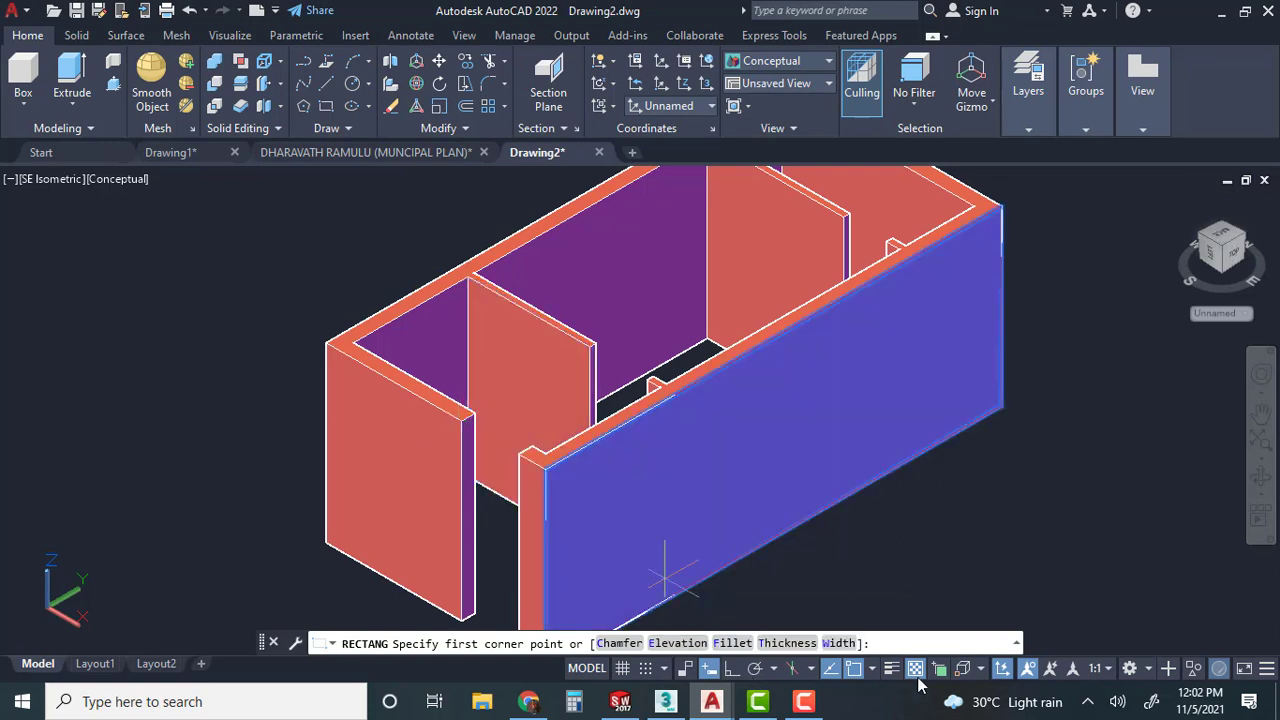
{"action": "left_click", "coordinate": [1002, 672]}
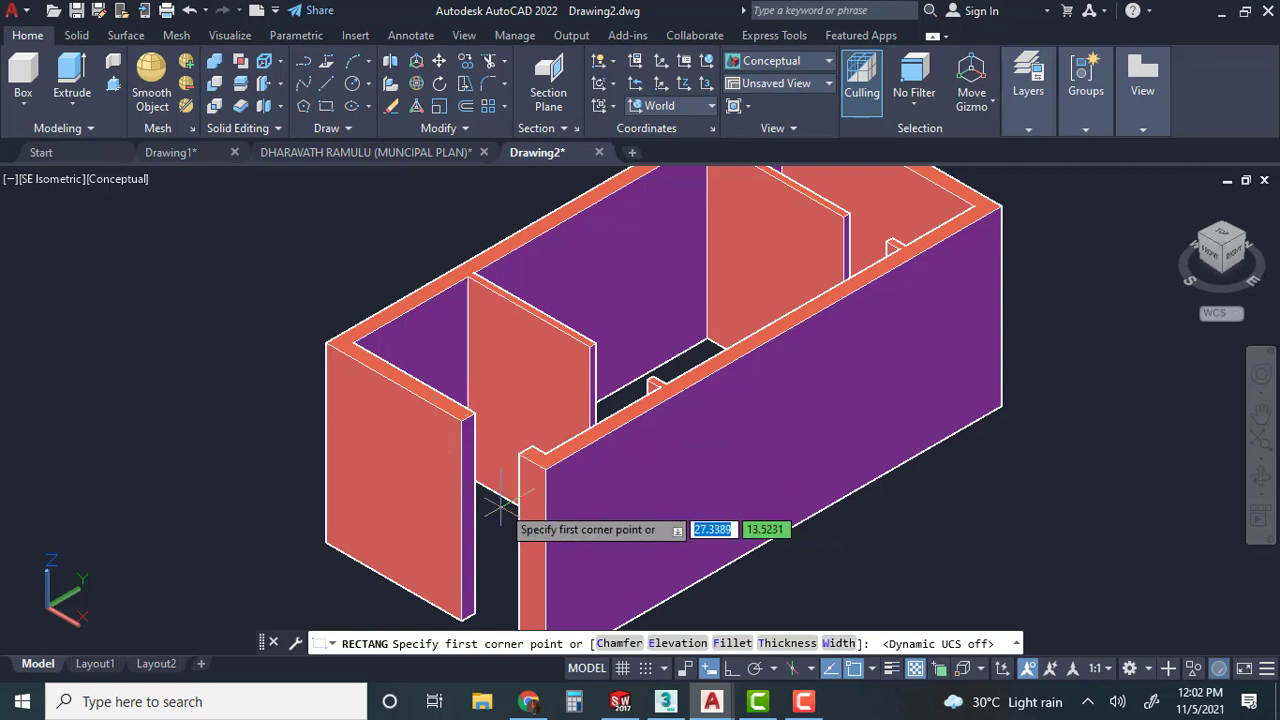
{"action": "left_click", "coordinate": [461, 421]}
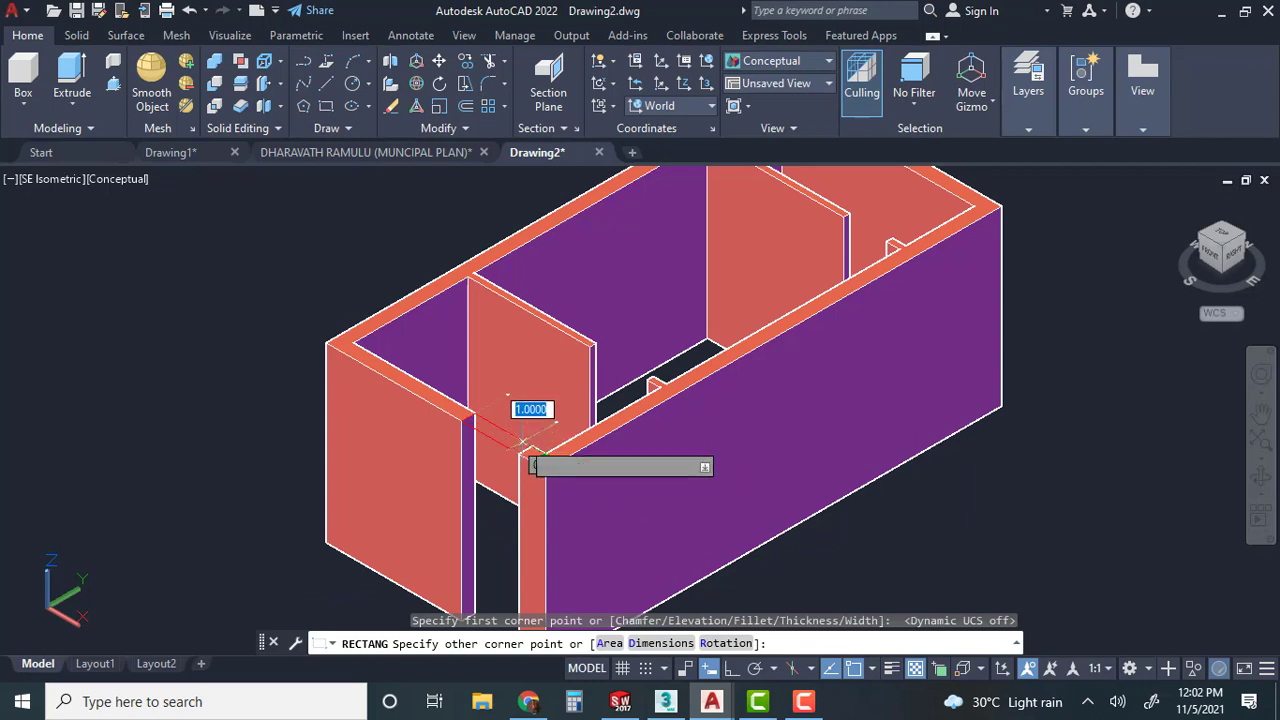
{"action": "scroll", "coordinate": [519, 443], "scroll_direction": "up", "scroll_amount": 2}
{"action": "left_click", "coordinate": [536, 450]}
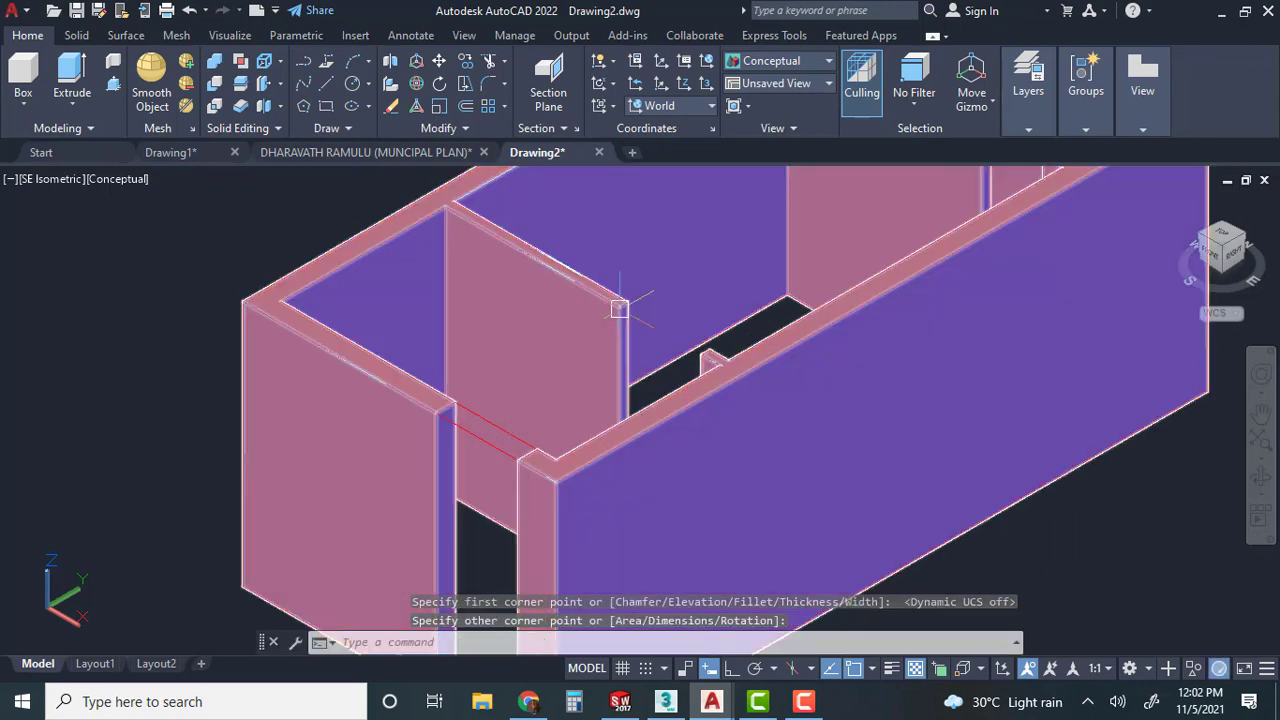
Draw a rectangle across the kitchen–living door opening at the wall top, from the partition's end to the opposite stub.
{"action": "type", "text": "rec"}
{"action": "key", "text": "Return"}
{"action": "left_click", "coordinate": [619, 306]}
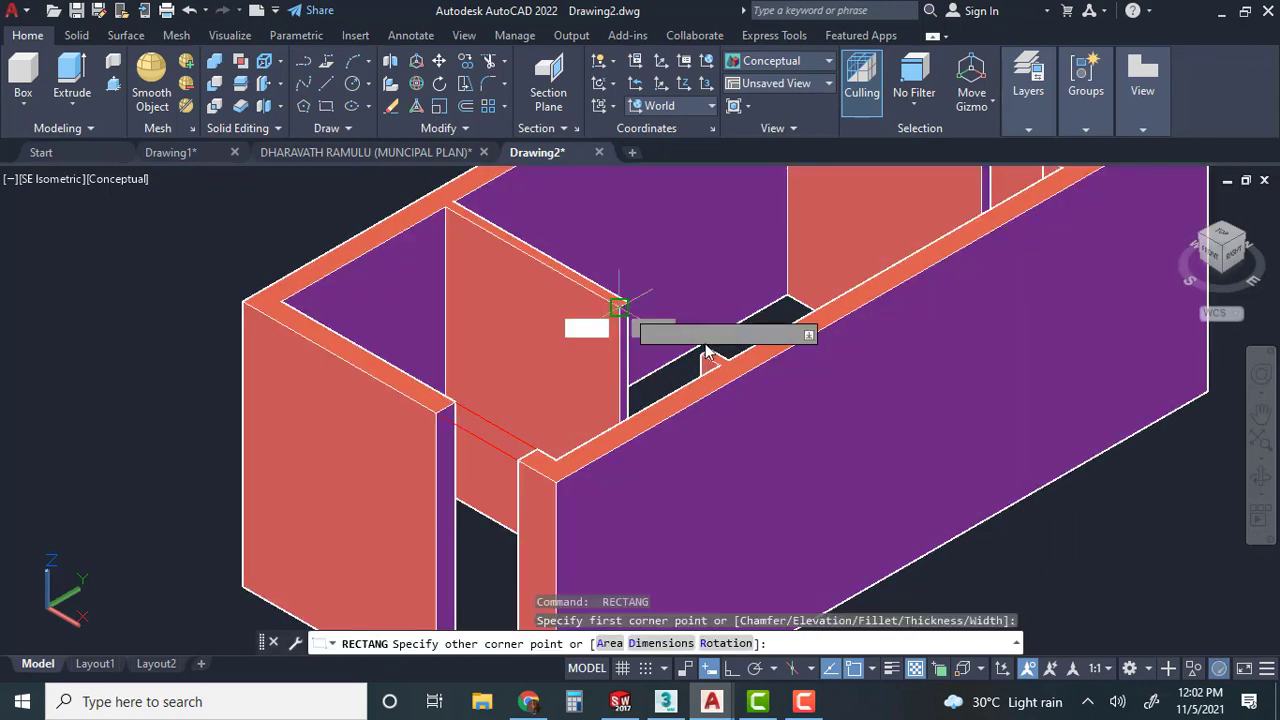
{"action": "middle_click_drag", "start_coordinate": [754, 326], "coordinate": [517, 521]}
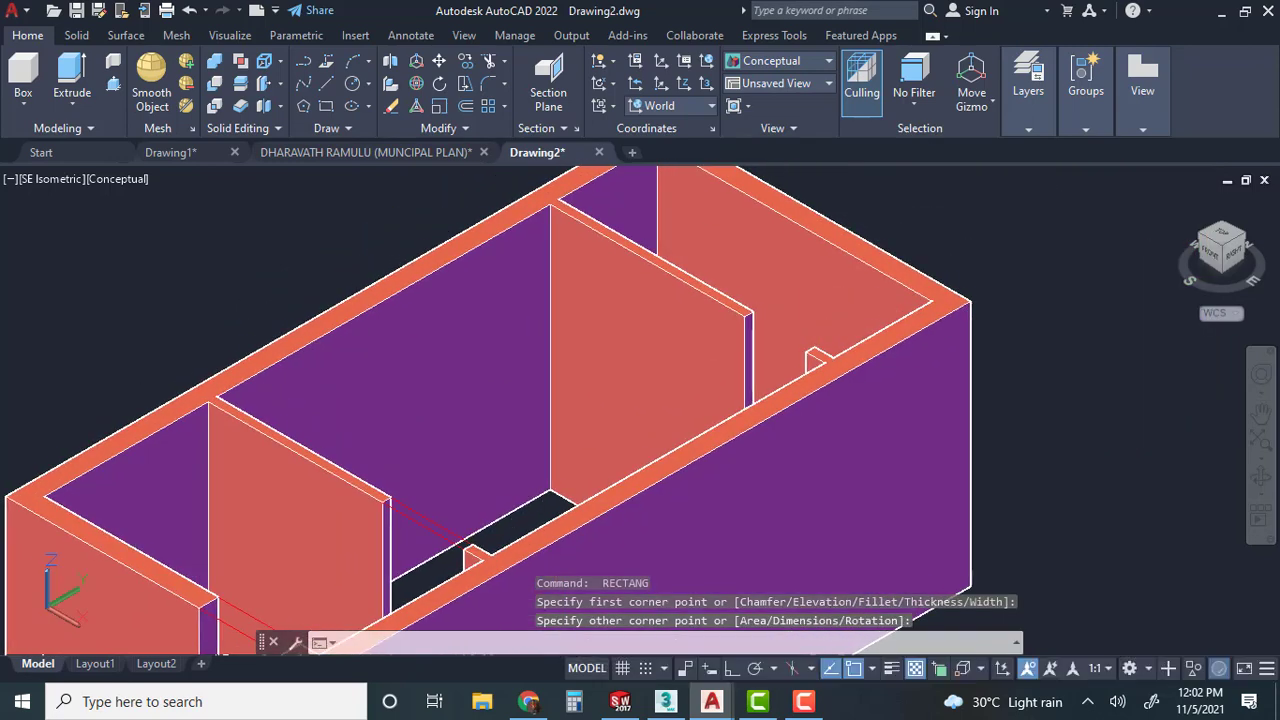
Draw a rectangle across the toilet door opening at the wall top, from the partition's end to the opposite stub.
{"action": "key", "text": "Return"}
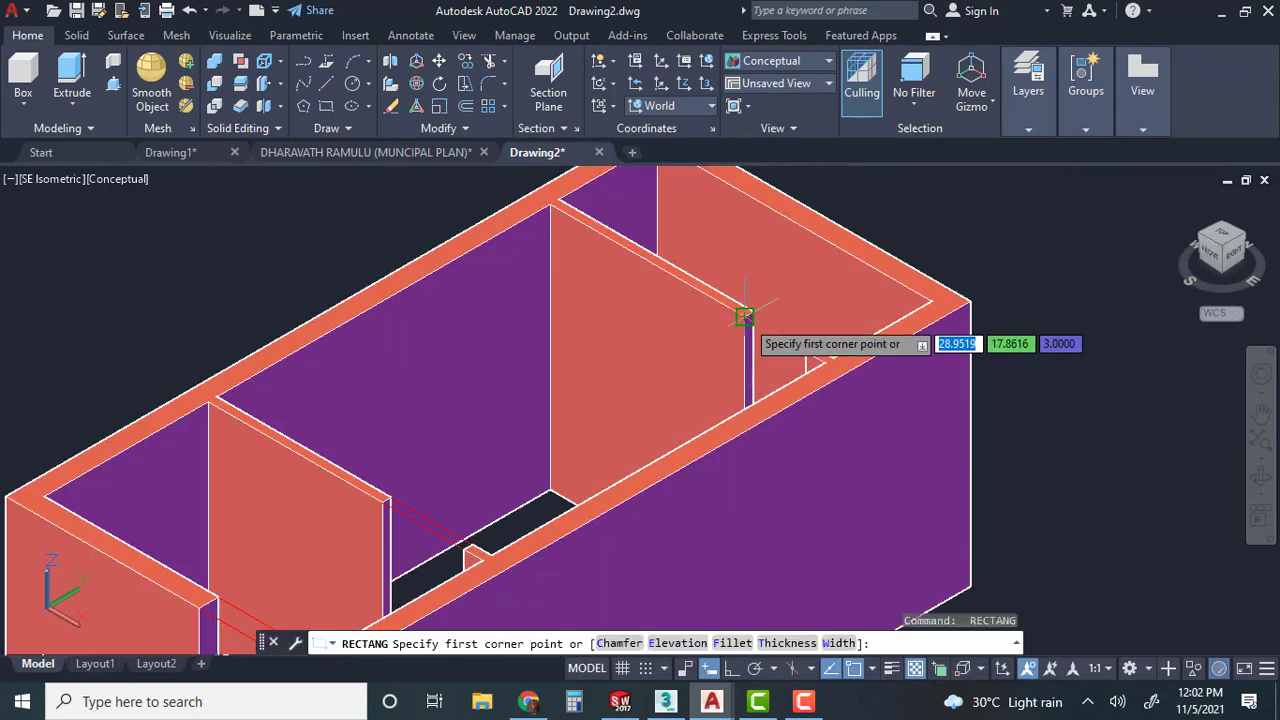
{"action": "left_click", "coordinate": [815, 348]}
{"action": "key", "text": "Escape"}
{"action": "scroll", "coordinate": [815, 348], "scroll_direction": "down", "scroll_amount": 5}
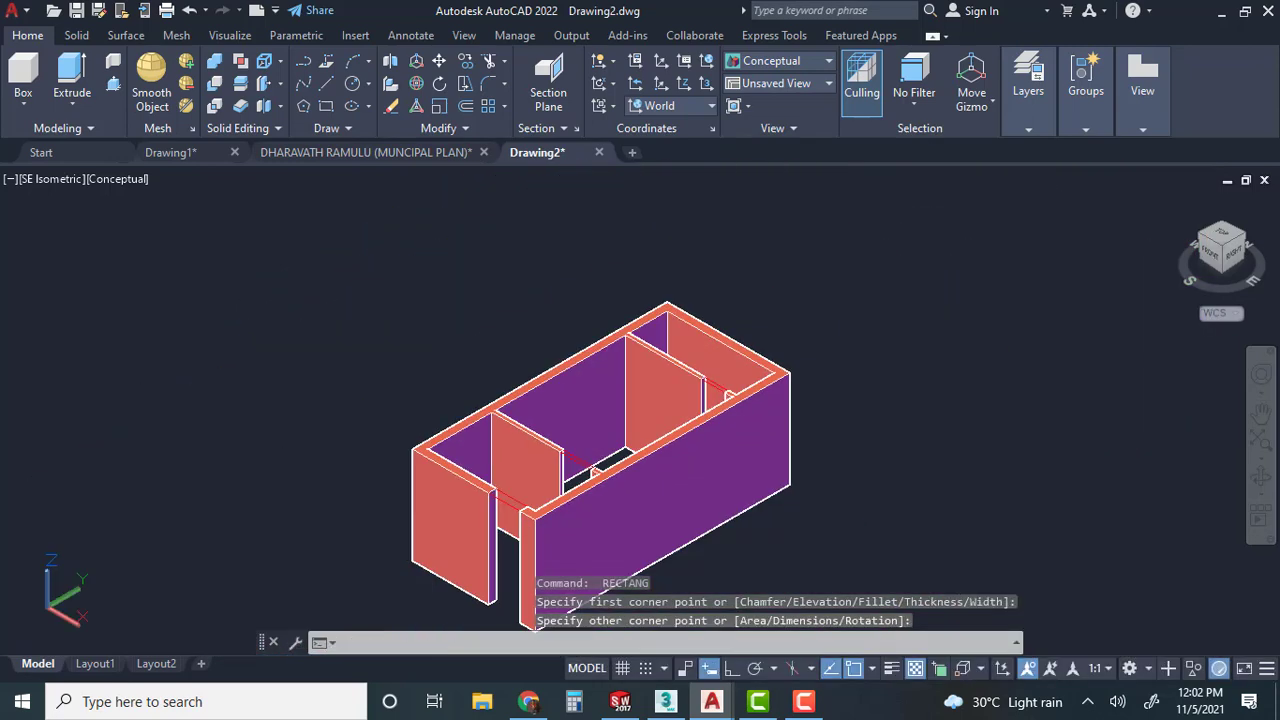
Extrude the rectangles over the kitchen–living and toilet door openings downward by 1.
{"action": "left_click", "coordinate": [73, 72]}
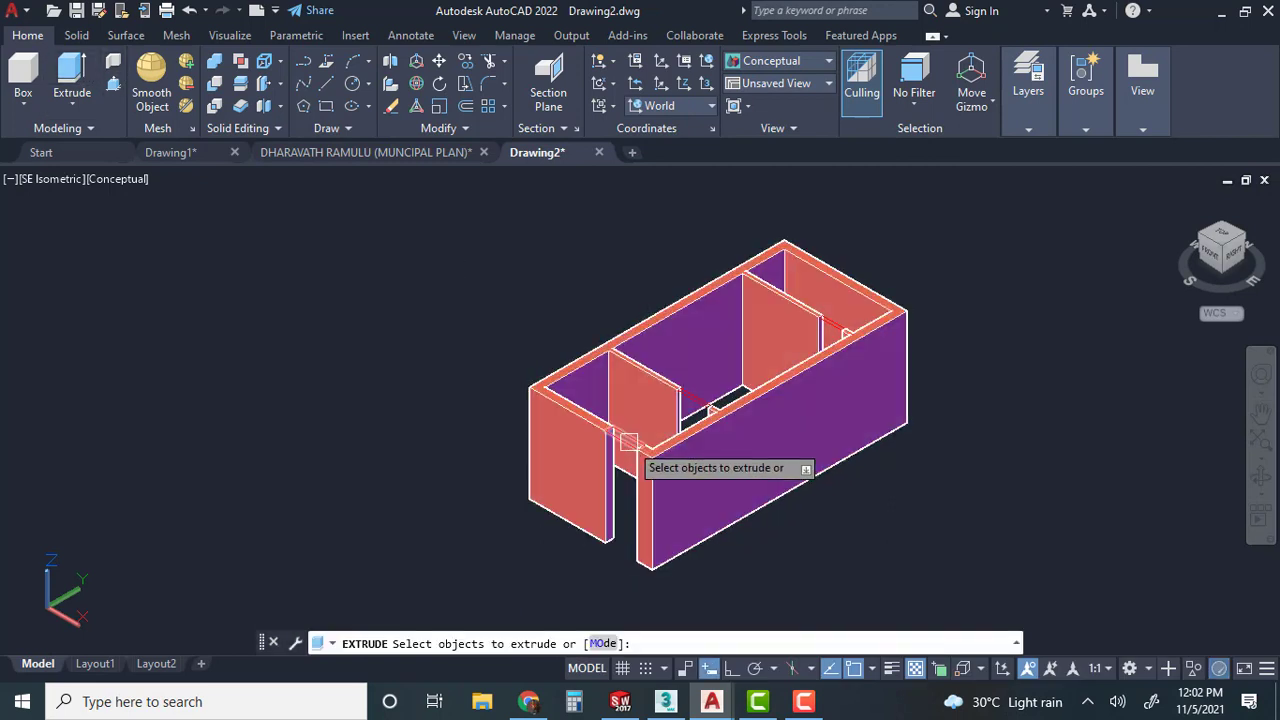
{"action": "left_click", "coordinate": [628, 440]}
{"action": "scroll", "coordinate": [694, 403], "scroll_direction": "up", "scroll_amount": 3}
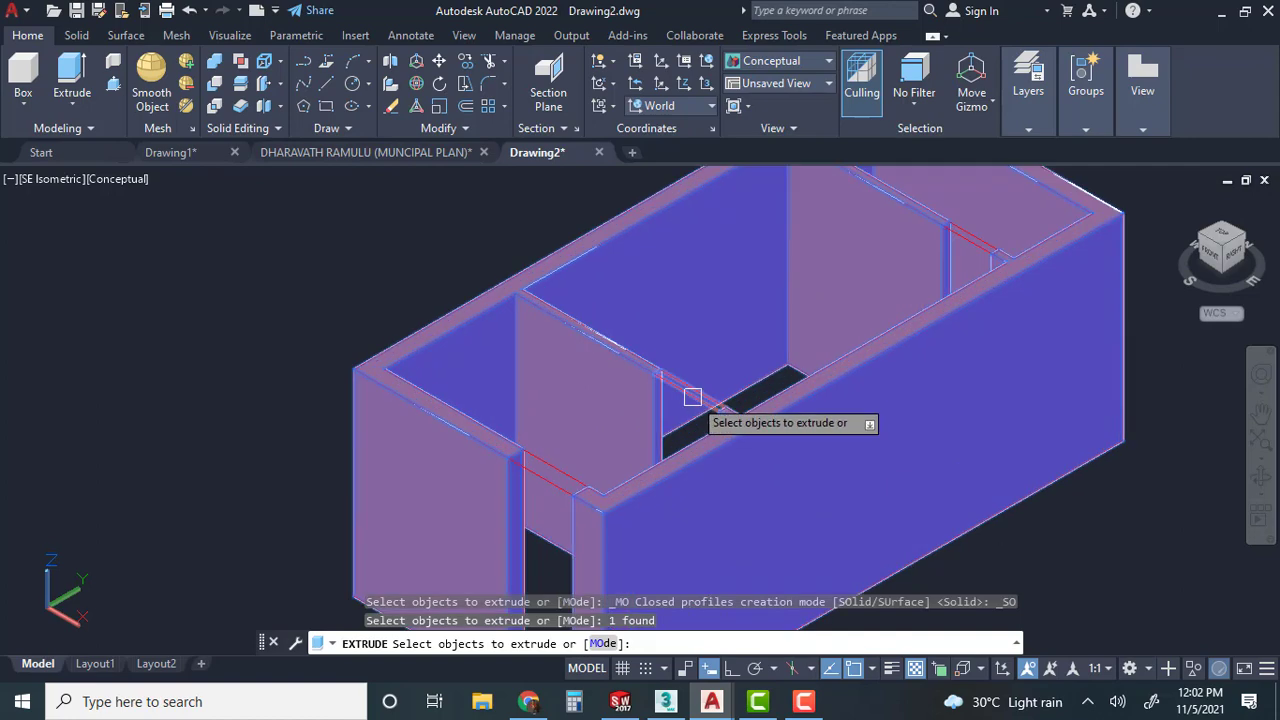
{"action": "left_click", "coordinate": [692, 397]}
{"action": "middle_click_drag", "start_coordinate": [692, 397], "coordinate": [820, 330], "text": "shift"}
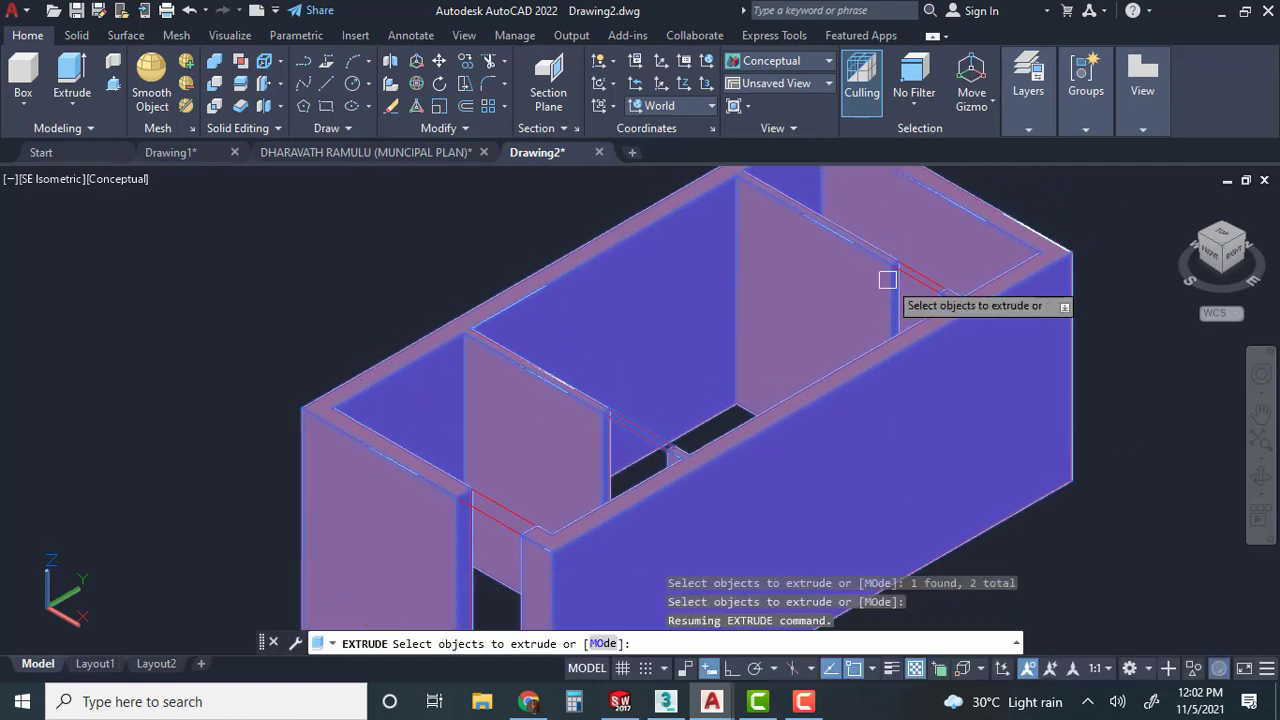
{"action": "left_click", "coordinate": [917, 280]}
{"action": "key", "text": "Return"}
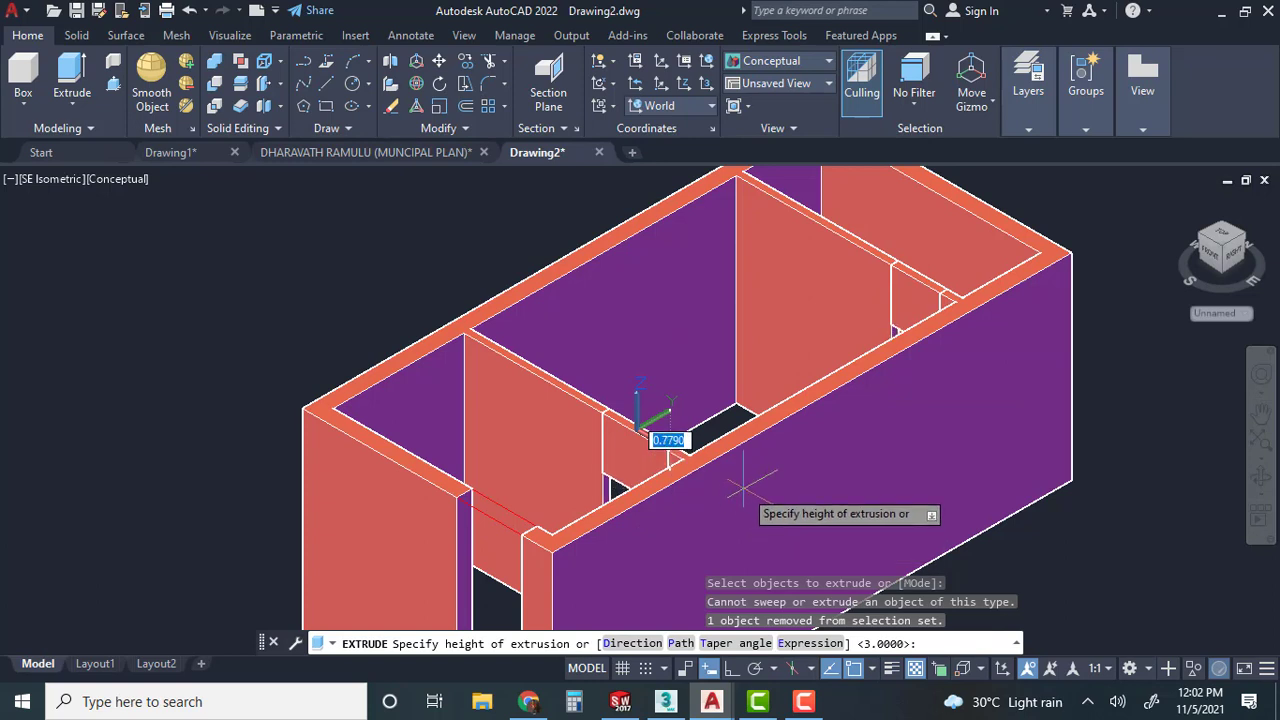
{"action": "key", "text": "Return"}
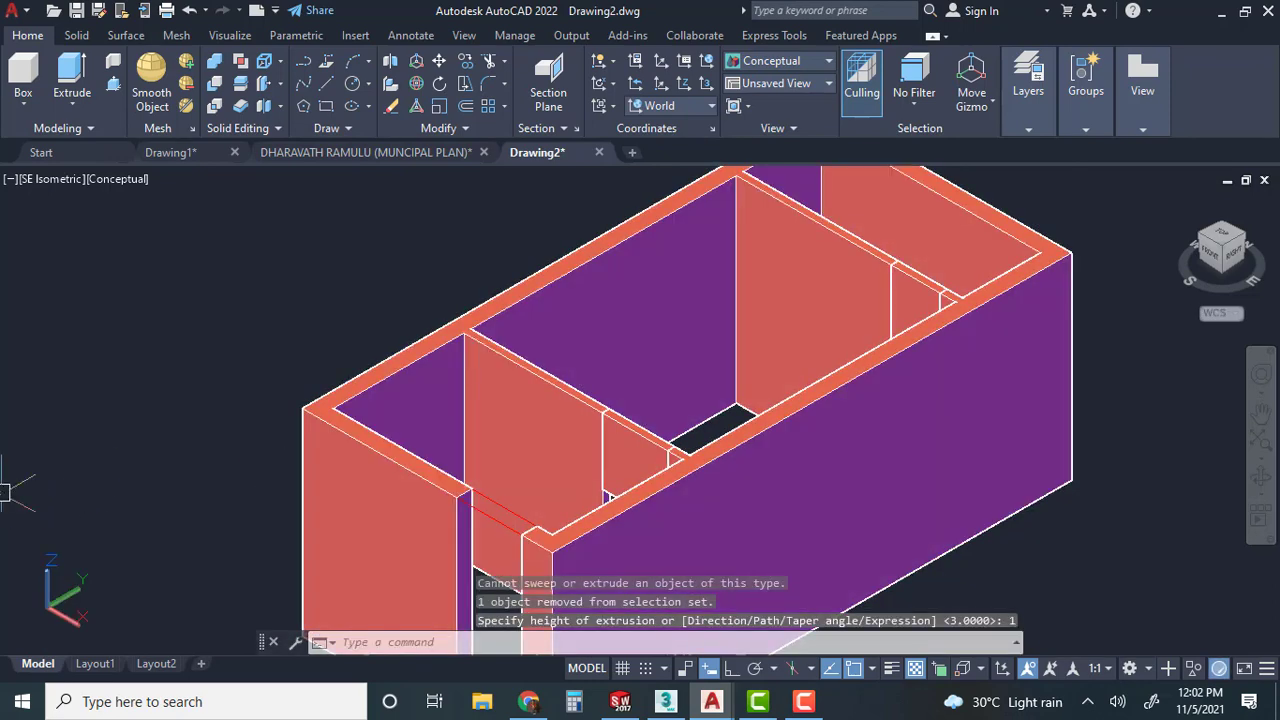
Extrude the rectangle over the kitchen's outer door opening downward by 1.
{"action": "left_click", "coordinate": [72, 70]}
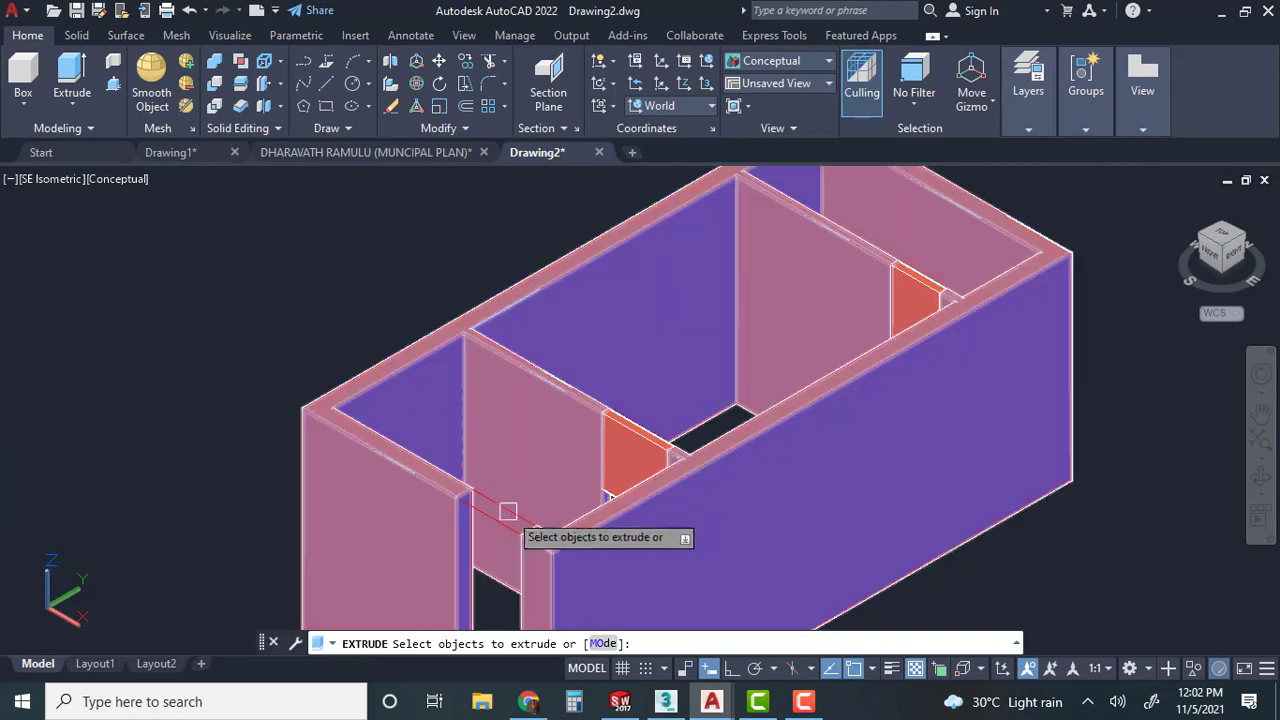
{"action": "left_click", "coordinate": [495, 518]}
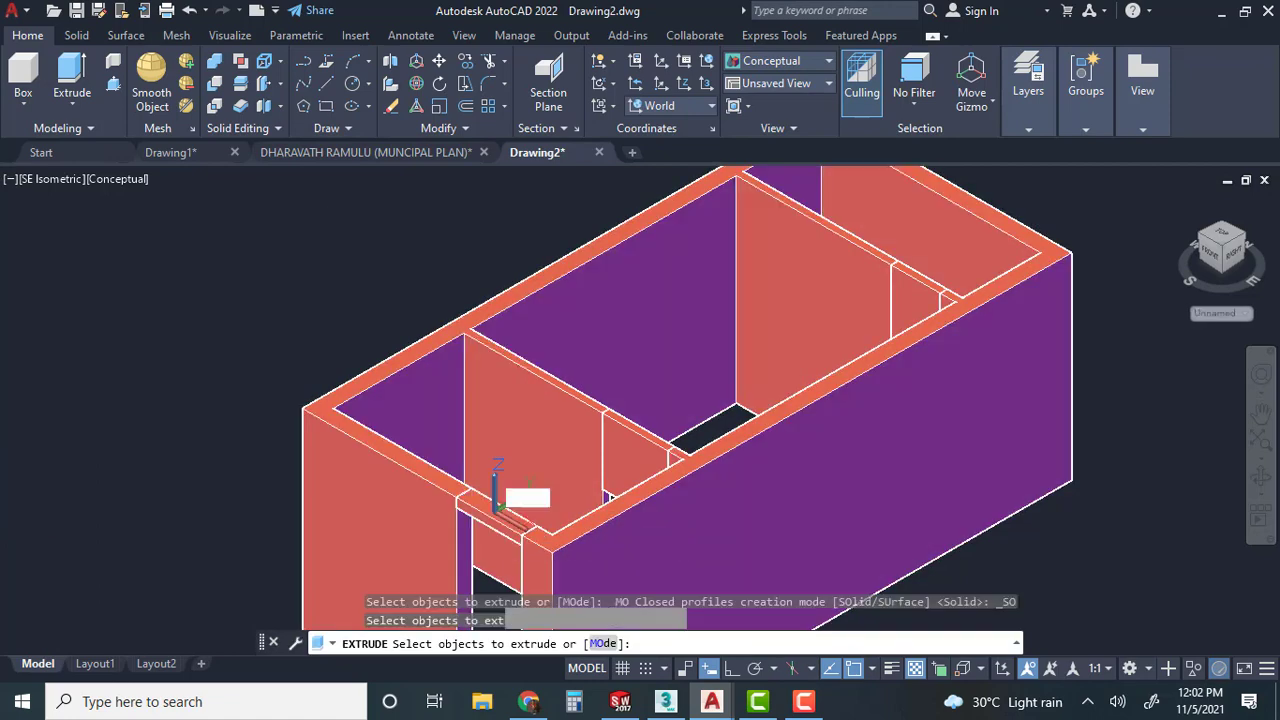
{"action": "key", "text": "Return"}
{"action": "type", "text": "1"}
{"action": "key", "text": "Return"}
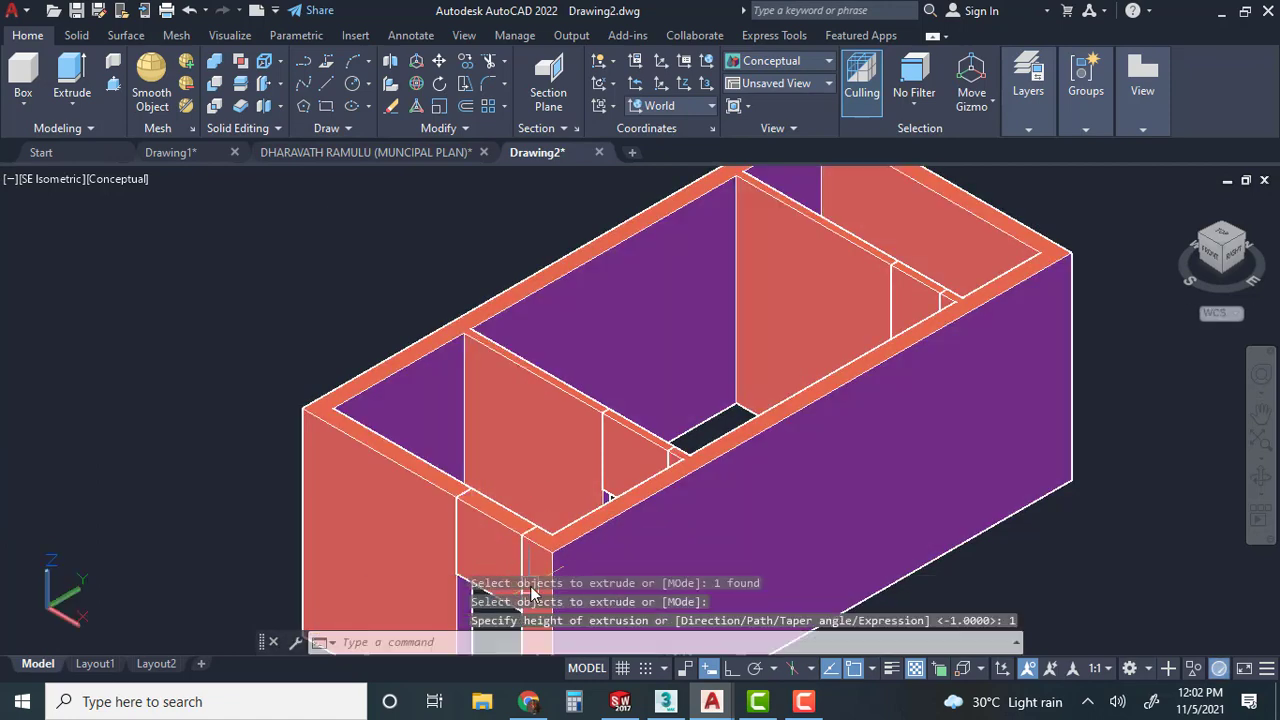
{"action": "key", "text": "Escape"}
{"action": "middle_click_drag", "start_coordinate": [603, 526], "coordinate": [509, 354]}
{"action": "key", "text": "Escape"}
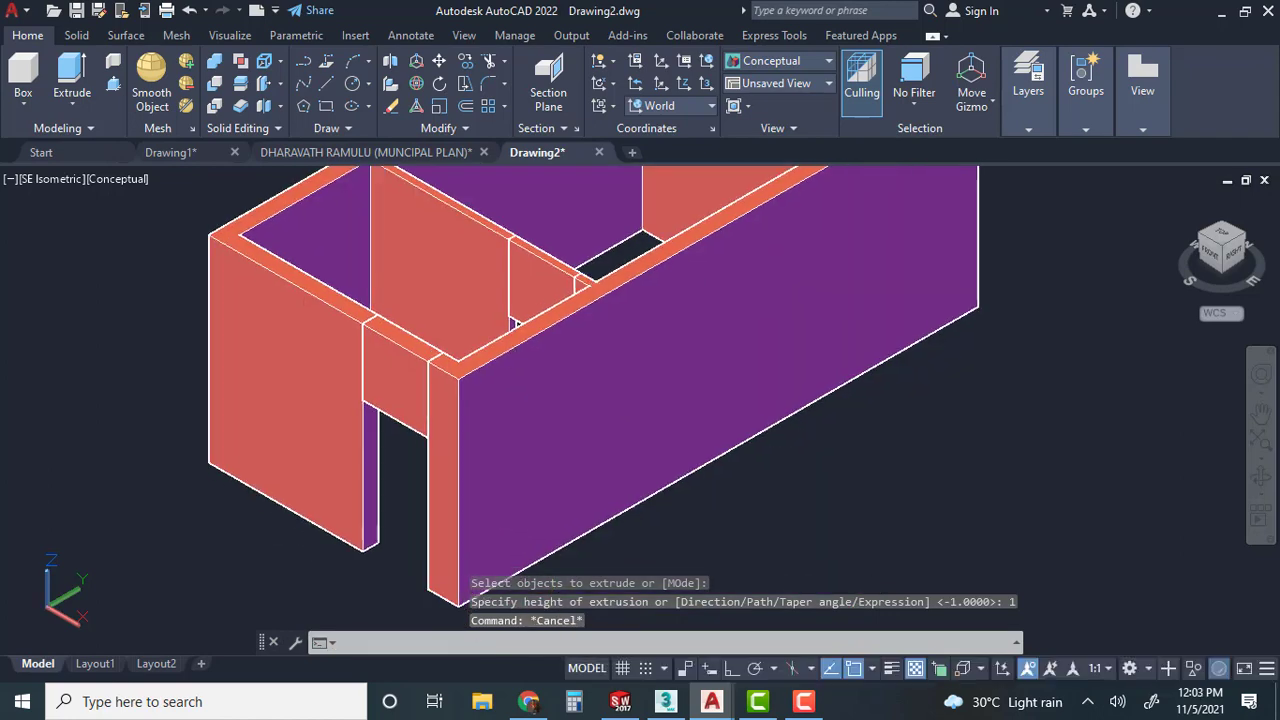
{"action": "left_click", "coordinate": [325, 106]}
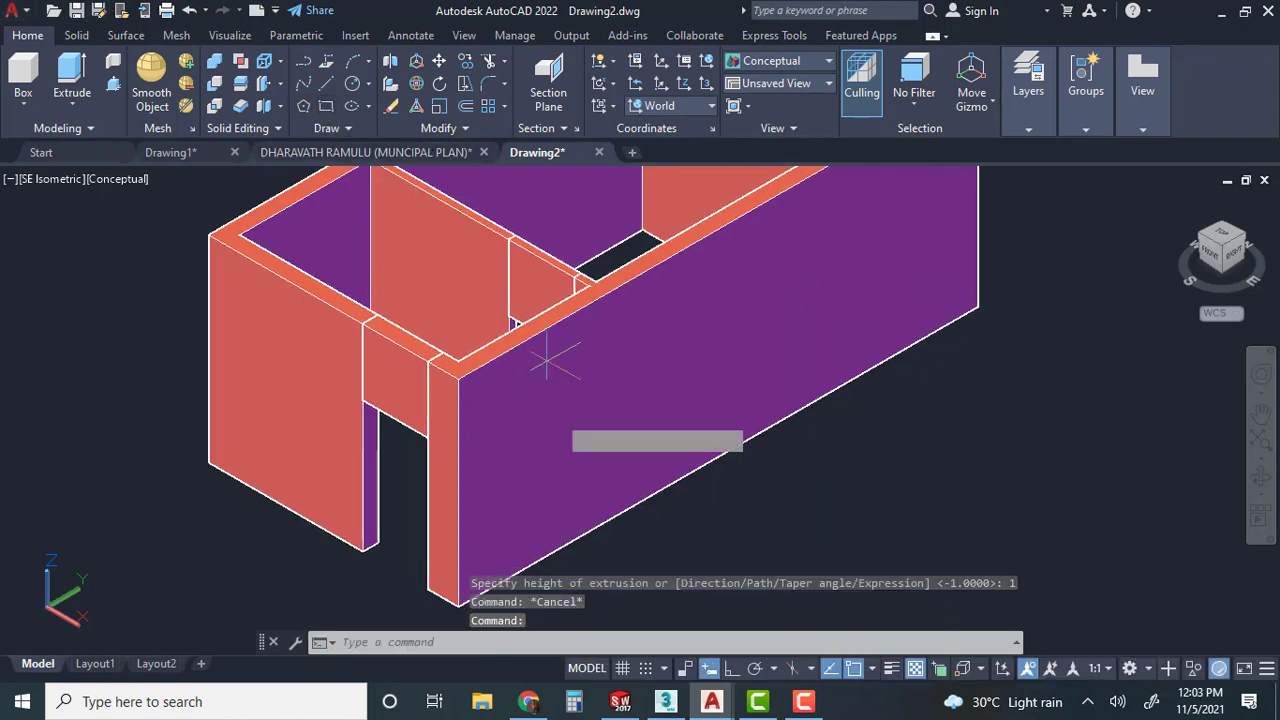
{"action": "left_click", "coordinate": [512, 415]}
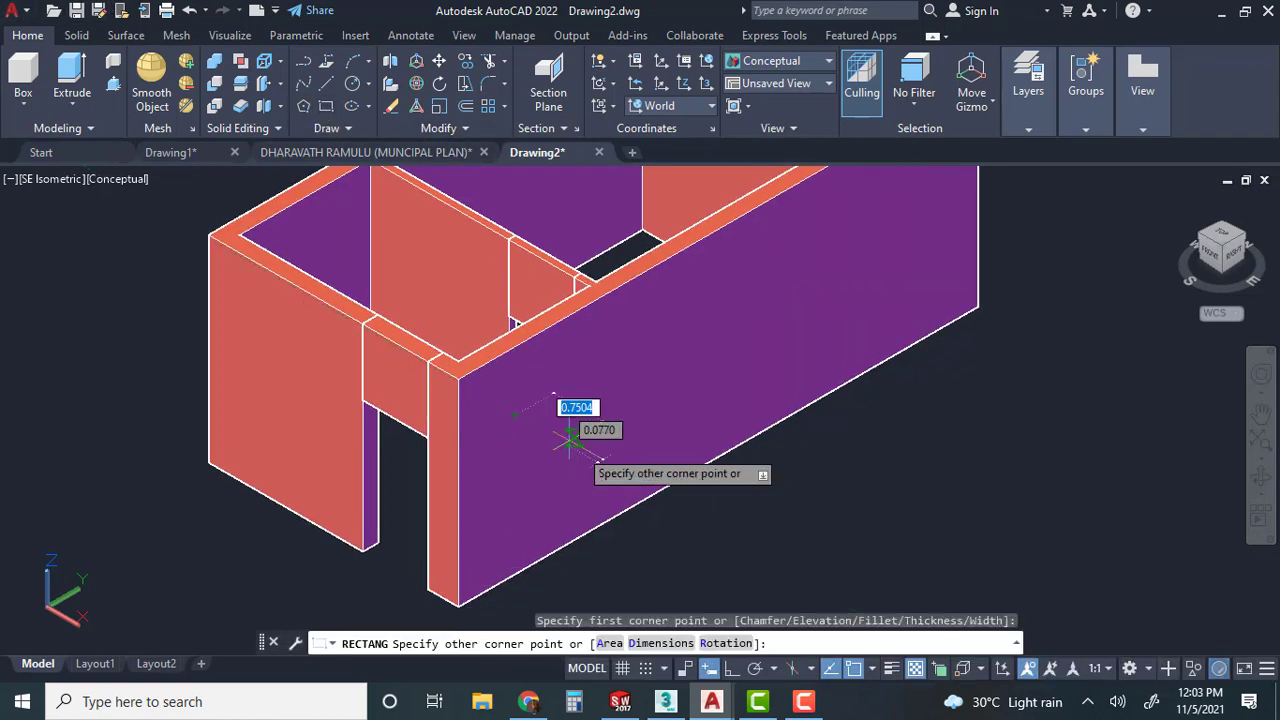
{"action": "key", "text": "Escape"}
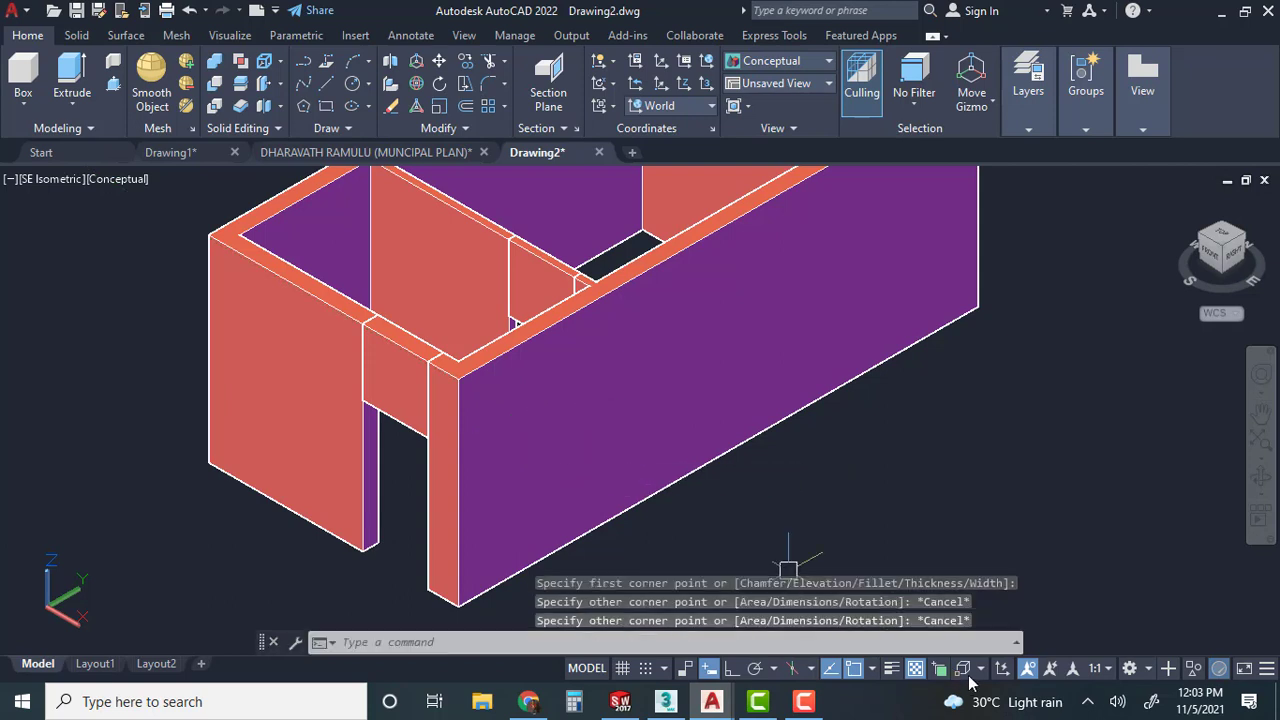
With Dynamic UCS on, draw a window rectangle about 1.39 by 0.83 on the long outer wall's face, near the kitchen door corner.
{"action": "left_click", "coordinate": [999, 670]}
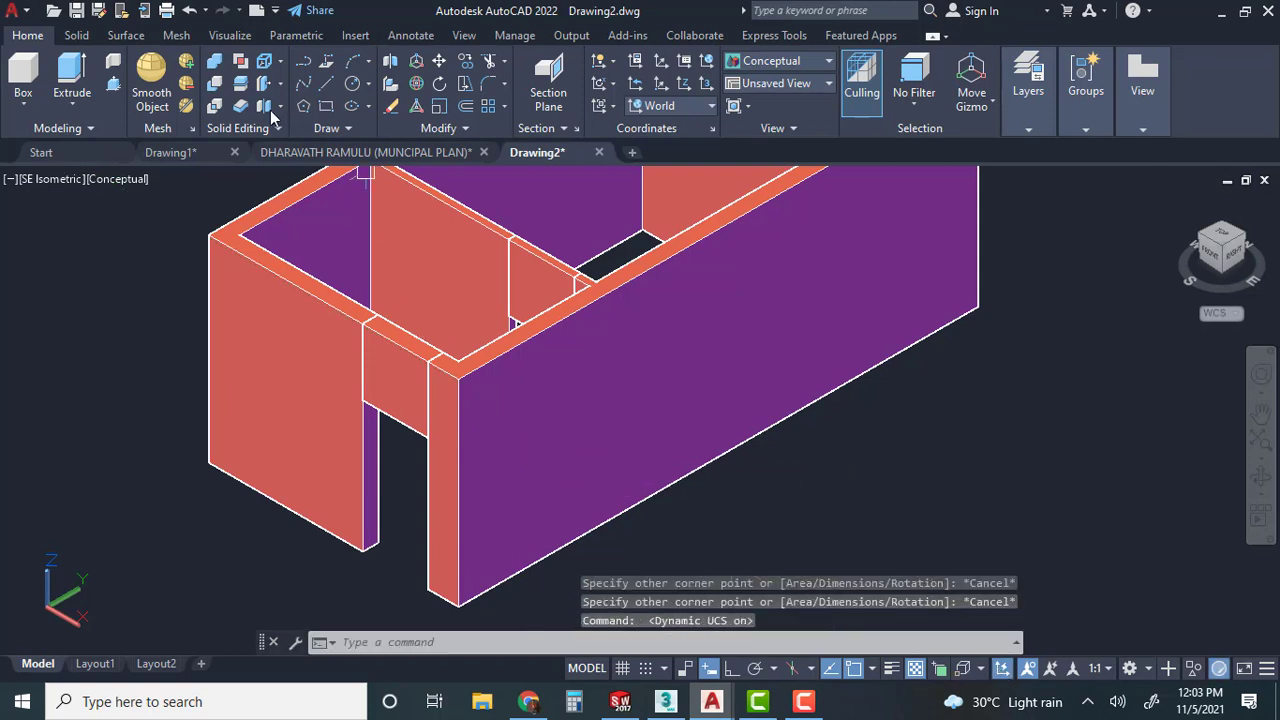
{"action": "left_click", "coordinate": [330, 108]}
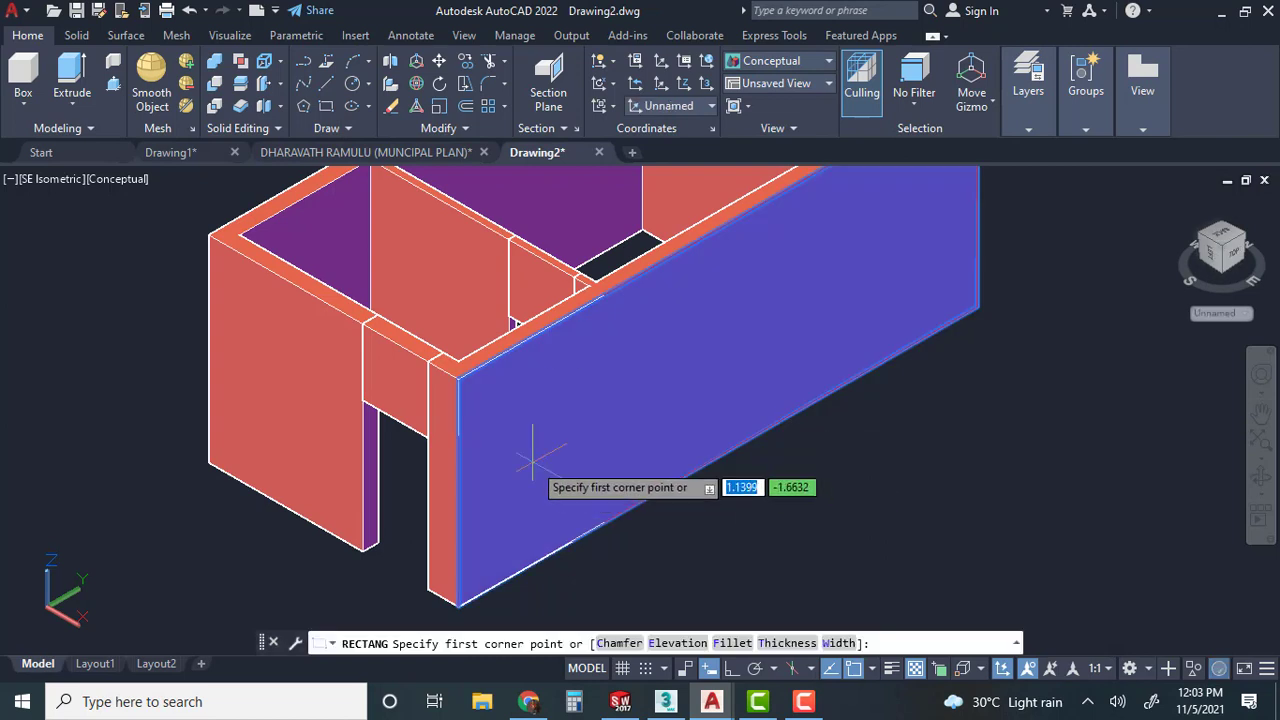
{"action": "left_click", "coordinate": [506, 417]}
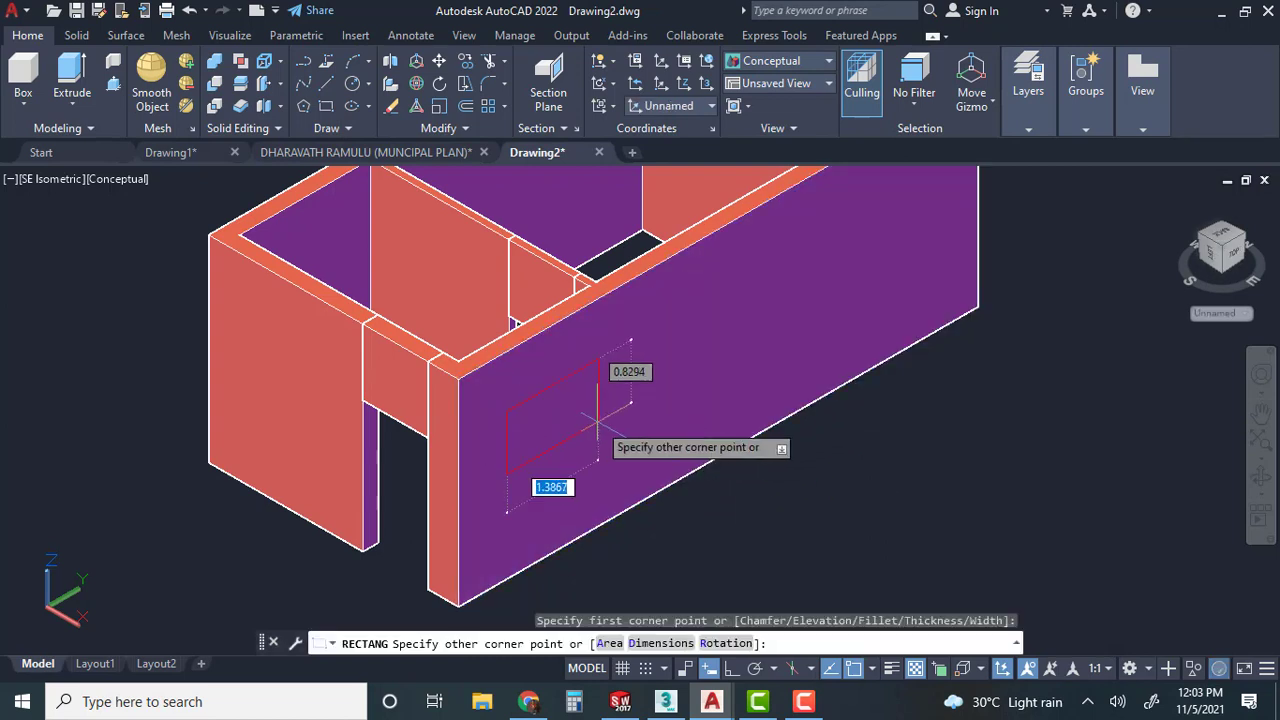
{"action": "left_click", "coordinate": [599, 422]}
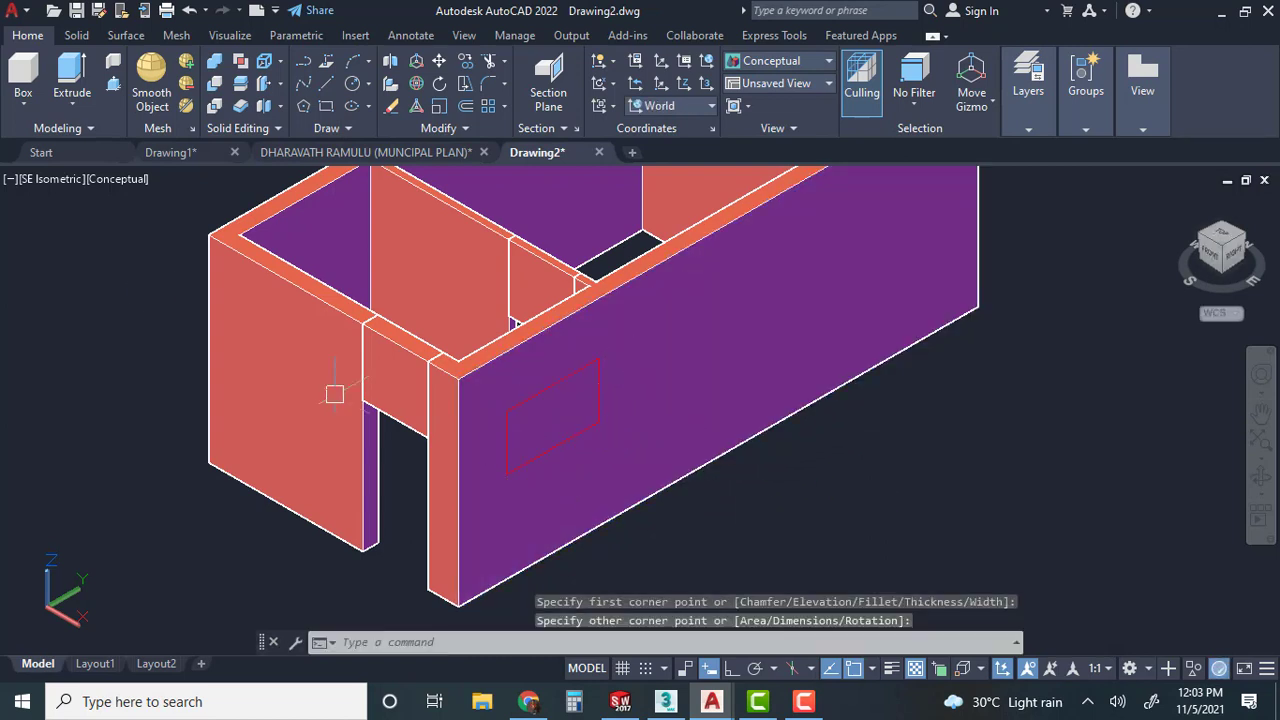
Presspull the window rectangle inward through the wall to cut the window opening.
{"action": "left_click", "coordinate": [112, 88]}
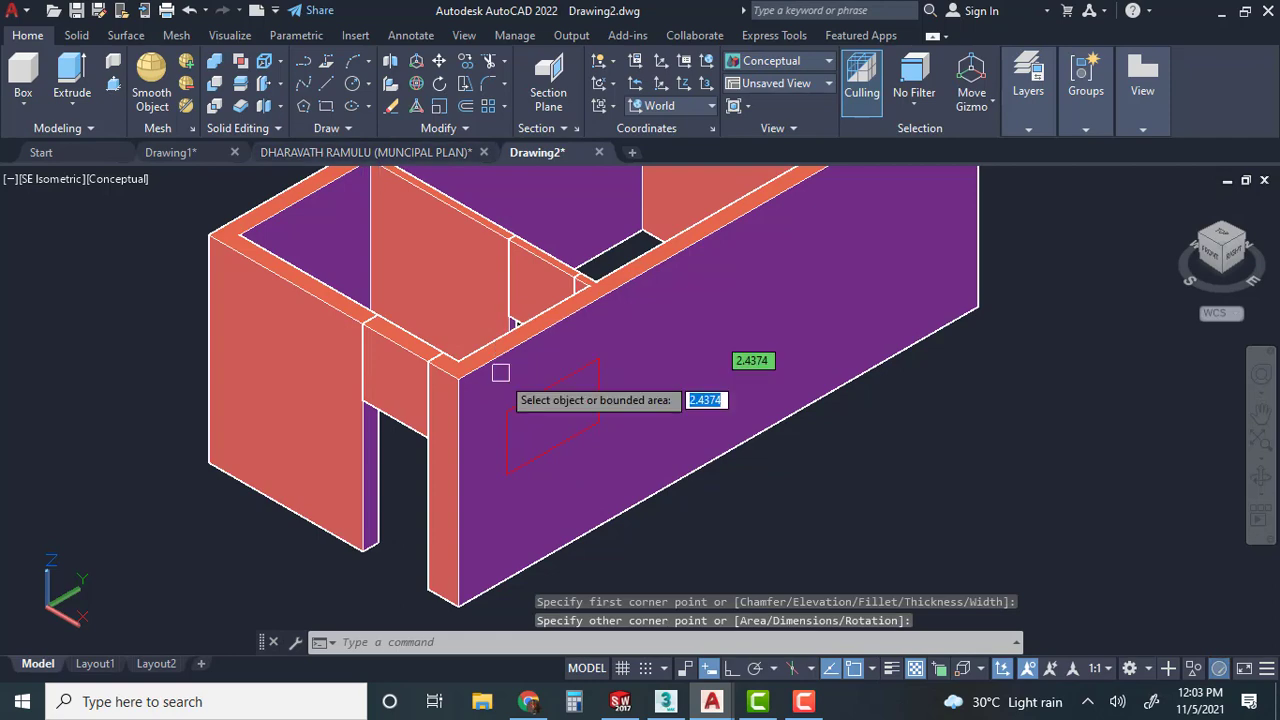
{"action": "left_click", "coordinate": [553, 415]}
{"action": "left_click", "coordinate": [530, 400]}
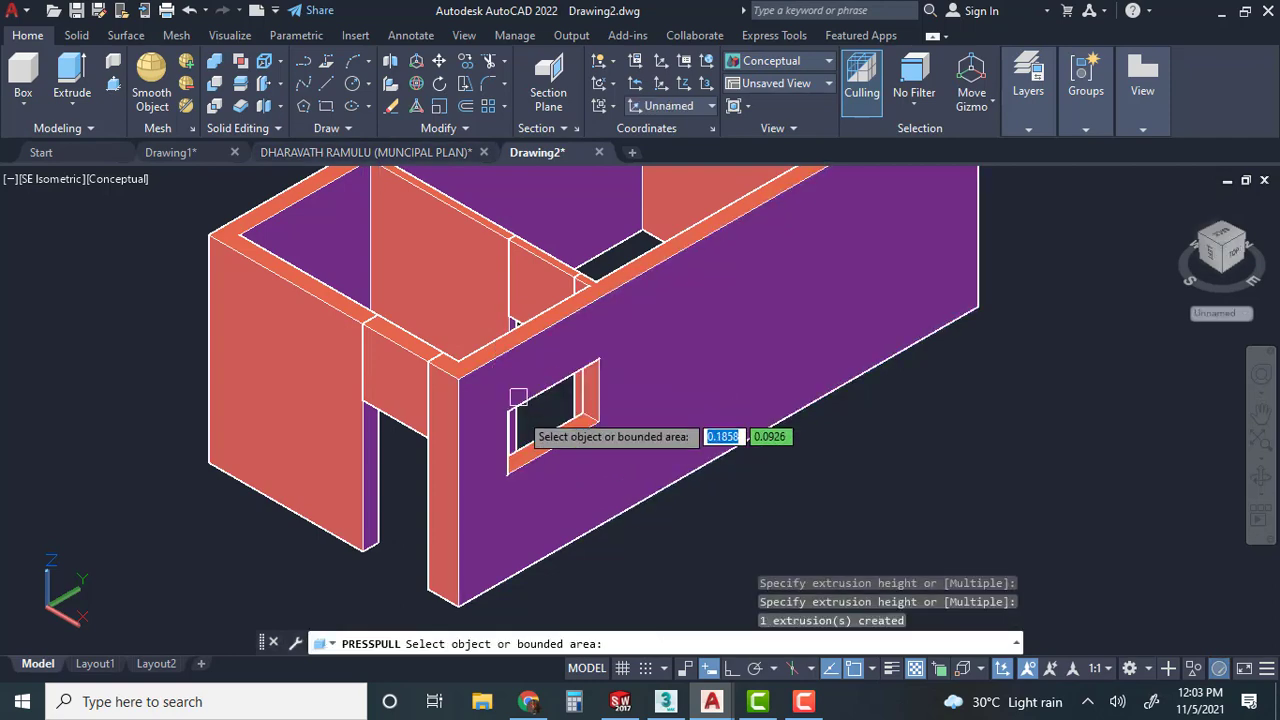
{"action": "middle_click_drag", "start_coordinate": [643, 411], "coordinate": [631, 444]}
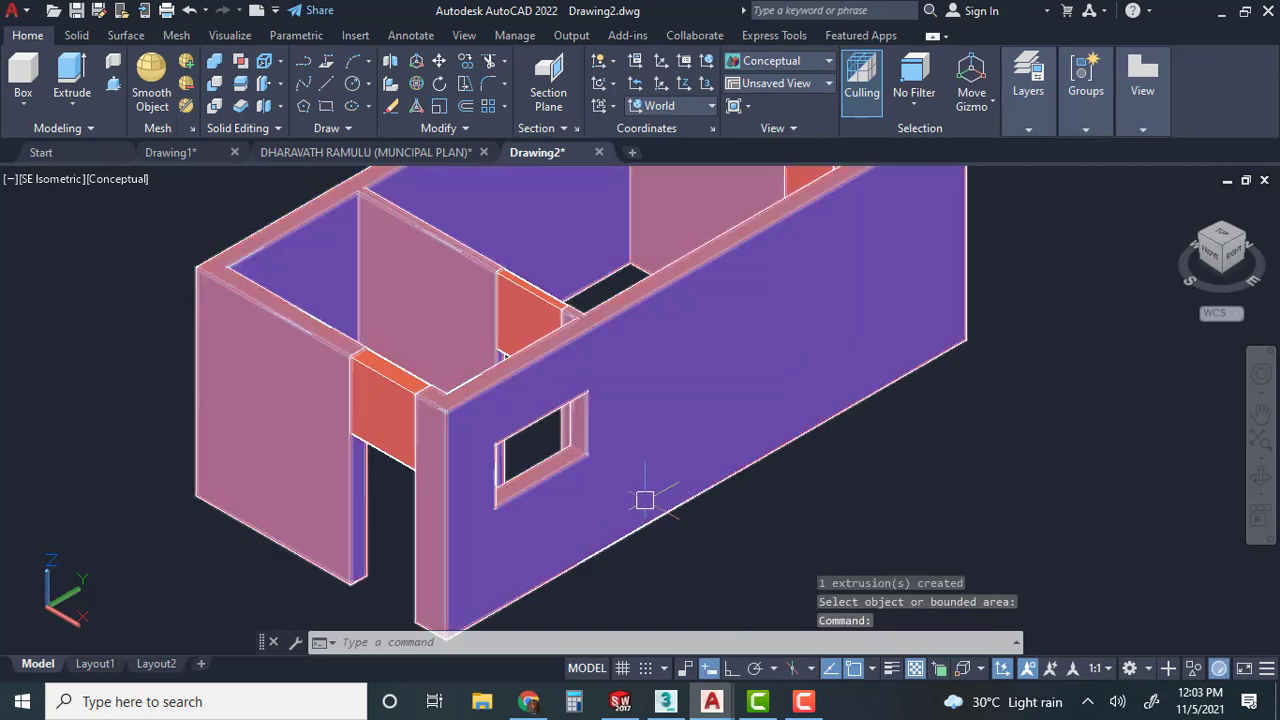
{"action": "scroll", "coordinate": [637, 521], "scroll_direction": "down", "scroll_amount": 2}
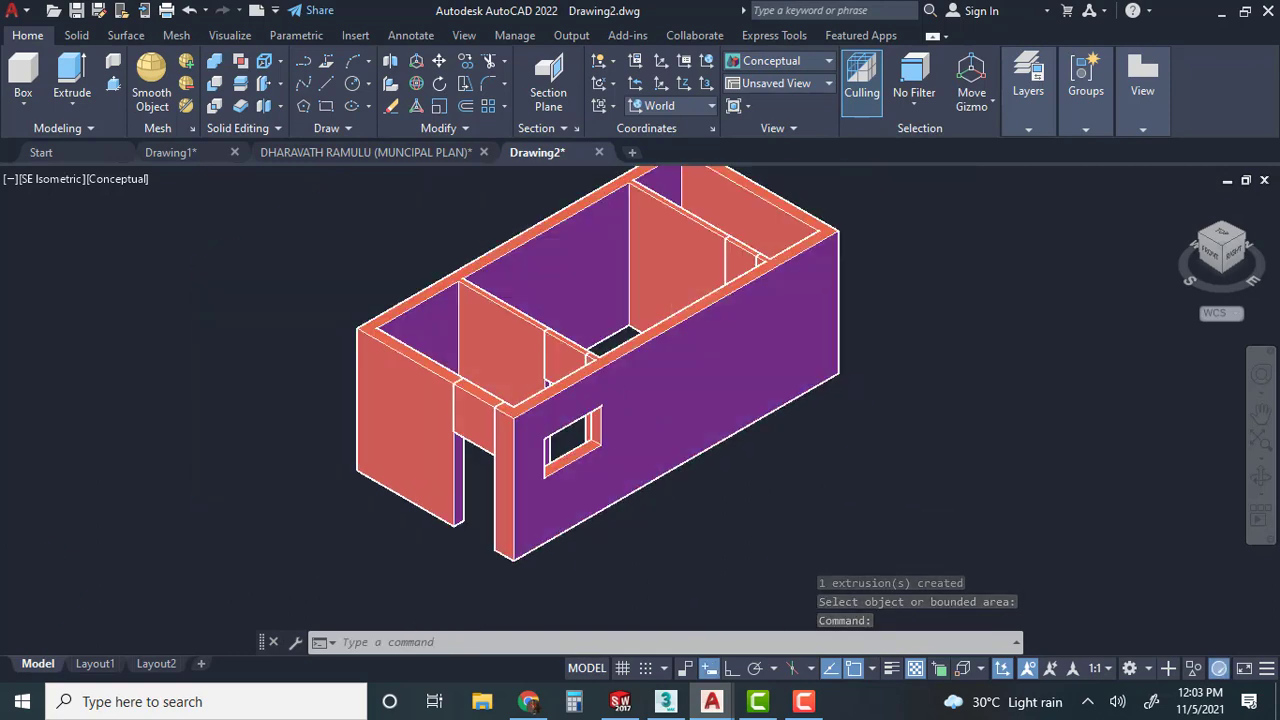
{"action": "middle_click_drag", "start_coordinate": [639, 437], "coordinate": [639, 428]}
{"action": "key", "text": "Escape"}
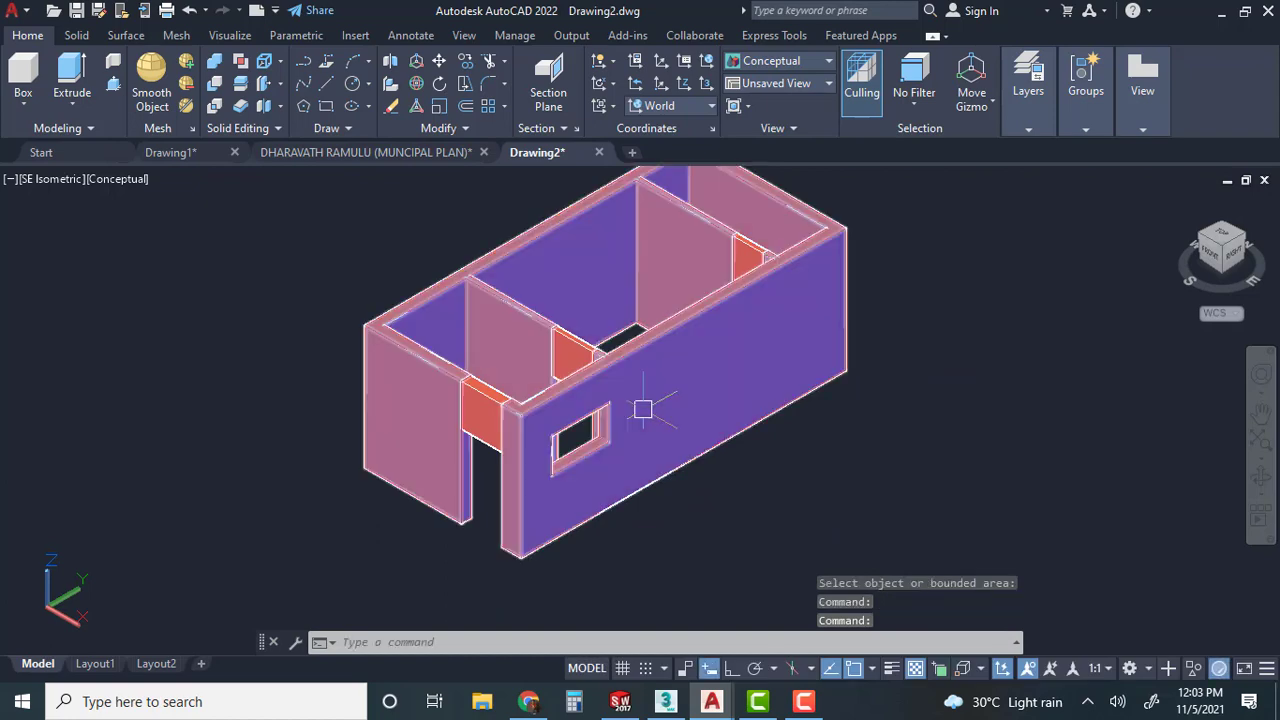
{"action": "key", "text": "alt"}
{"action": "key", "text": "Escape"}
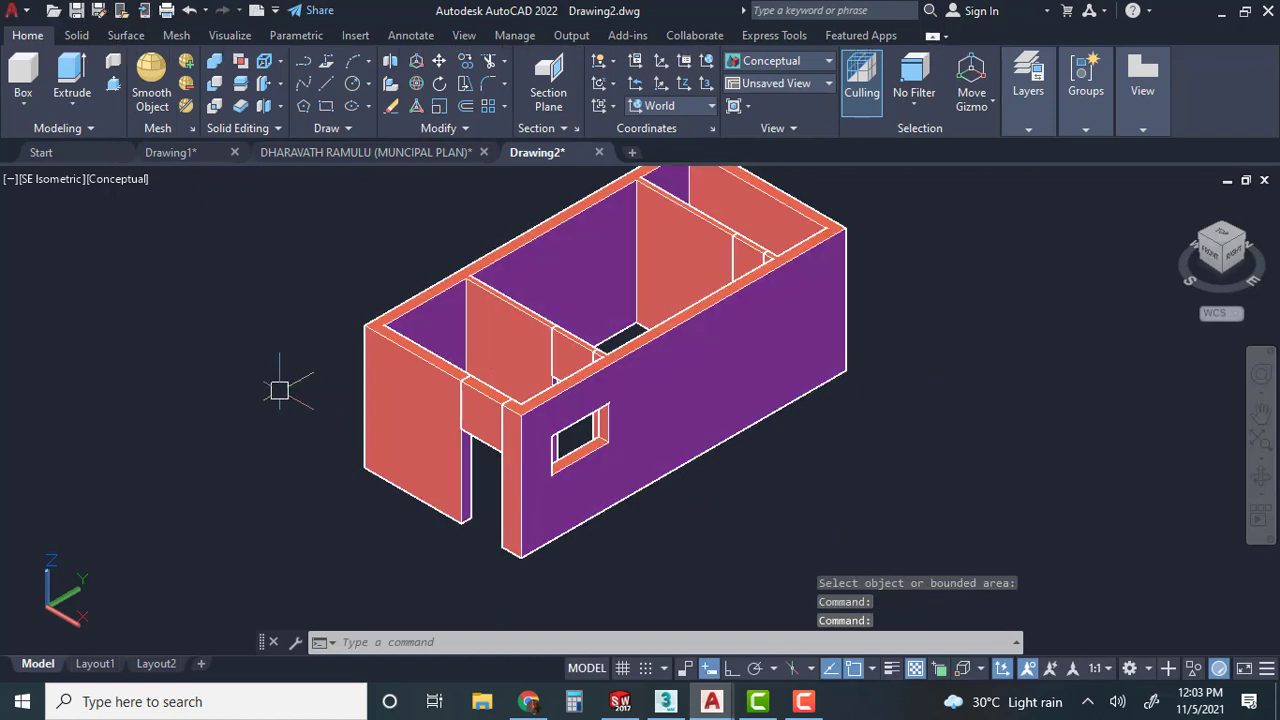
In the Top view, draw a rectangle around the whole house with a margin on every side, and return to the SE Isometric view.
{"action": "left_click", "coordinate": [58, 180]}
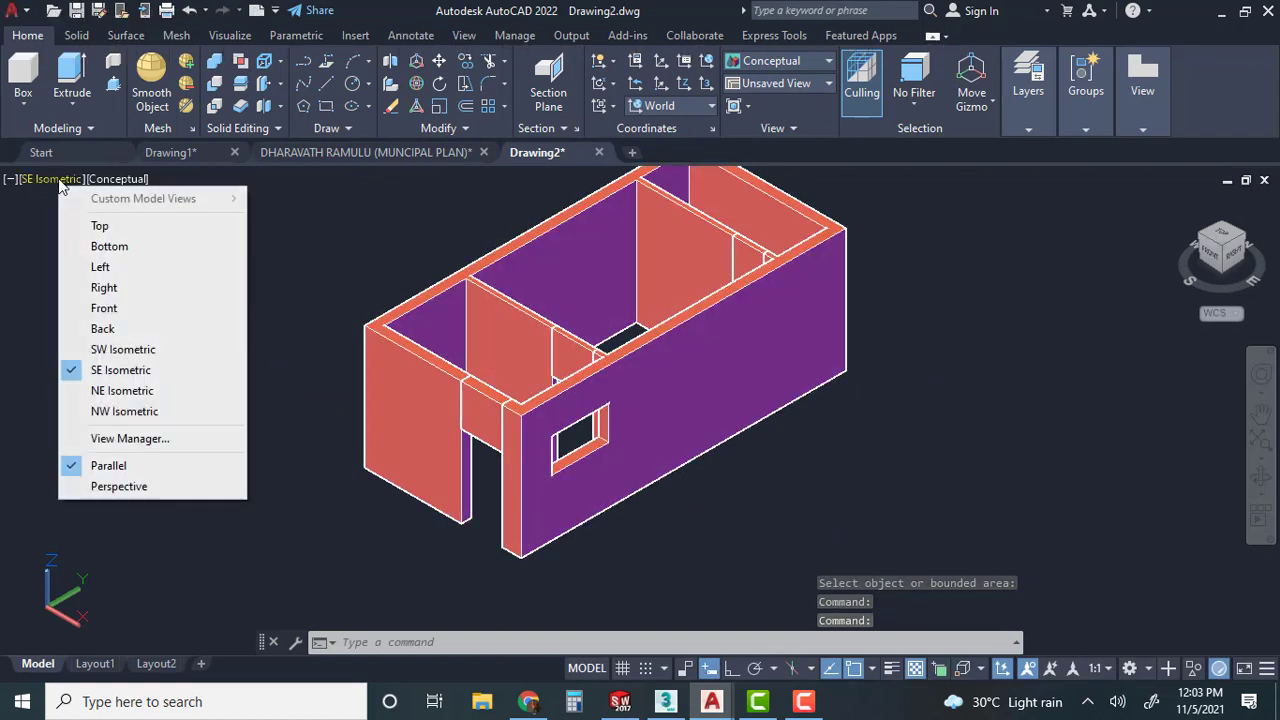
{"action": "left_click", "coordinate": [100, 228]}
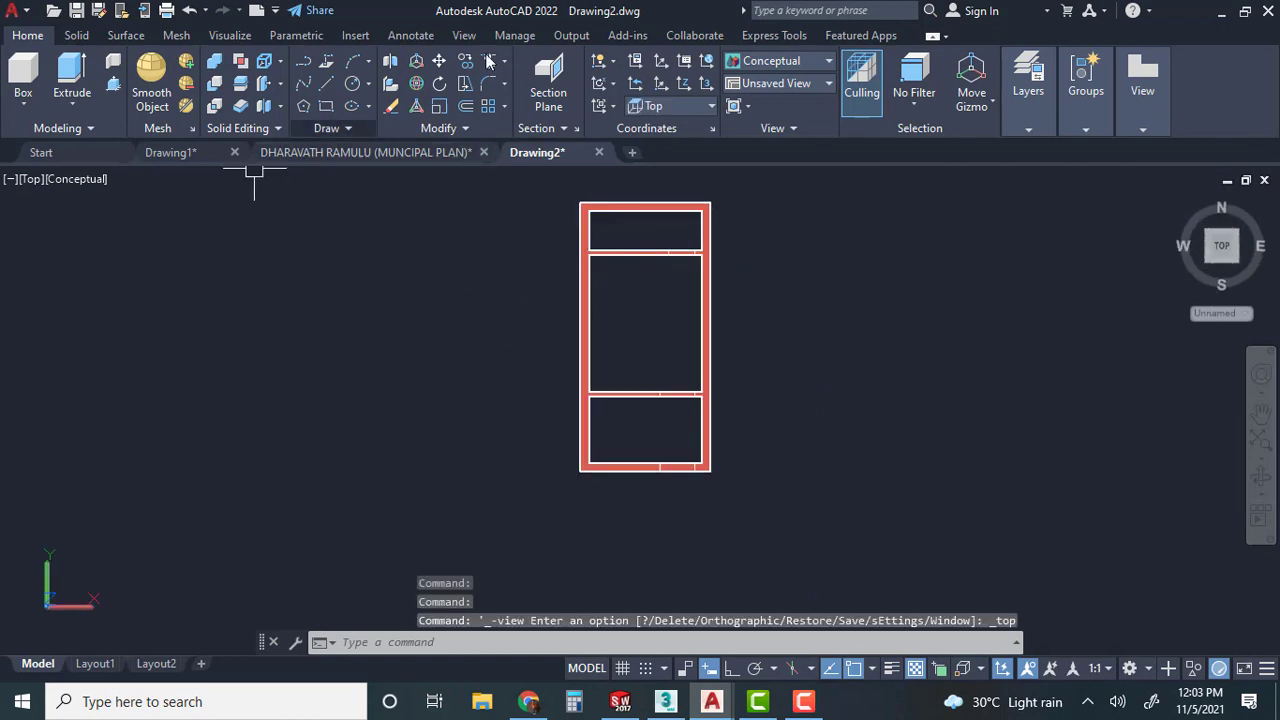
{"action": "left_click", "coordinate": [326, 106]}
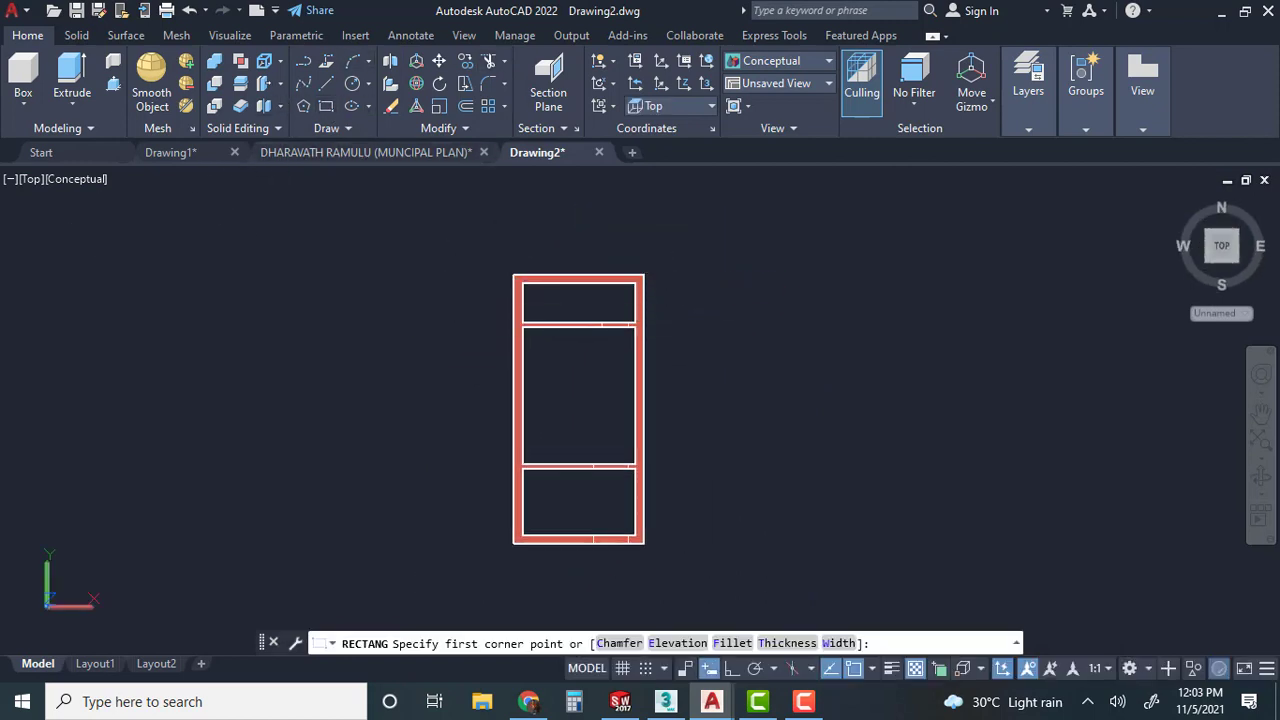
{"action": "left_click", "coordinate": [489, 262]}
{"action": "left_click", "coordinate": [668, 565]}
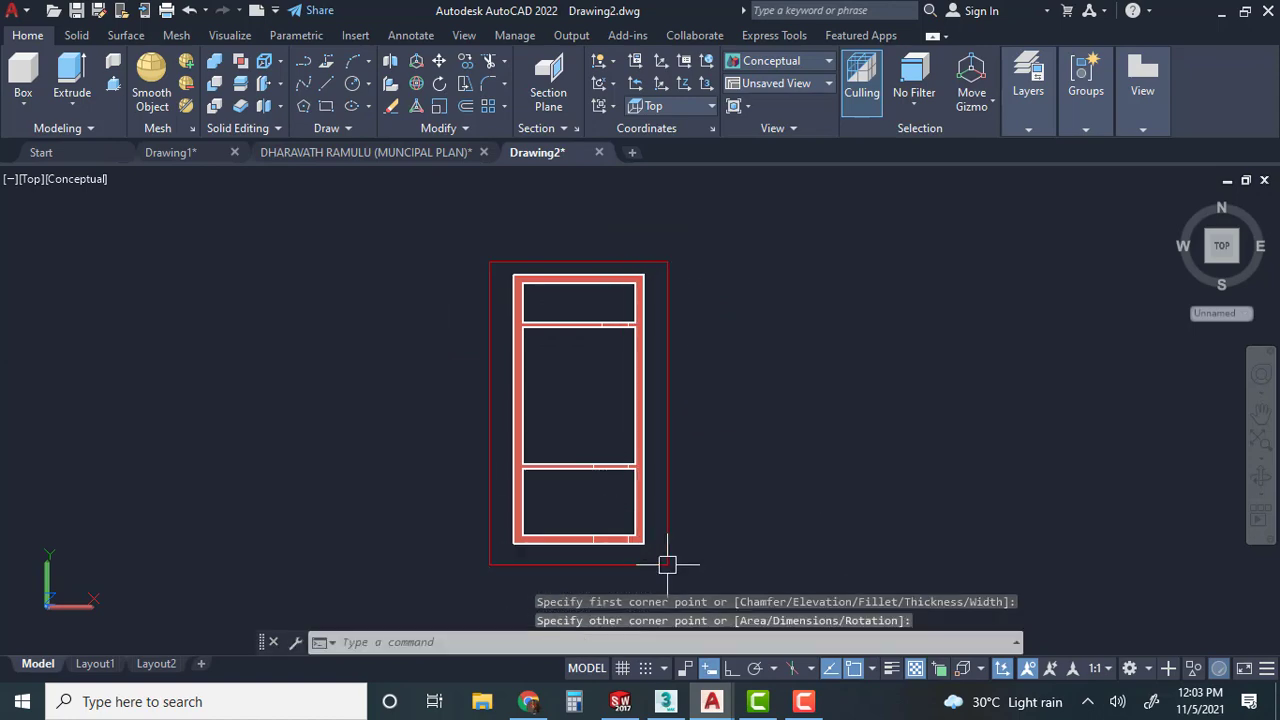
{"action": "left_click", "coordinate": [1238, 270]}
{"action": "middle_click_drag", "start_coordinate": [491, 417], "coordinate": [318, 436]}
{"action": "key", "text": "Escape"}
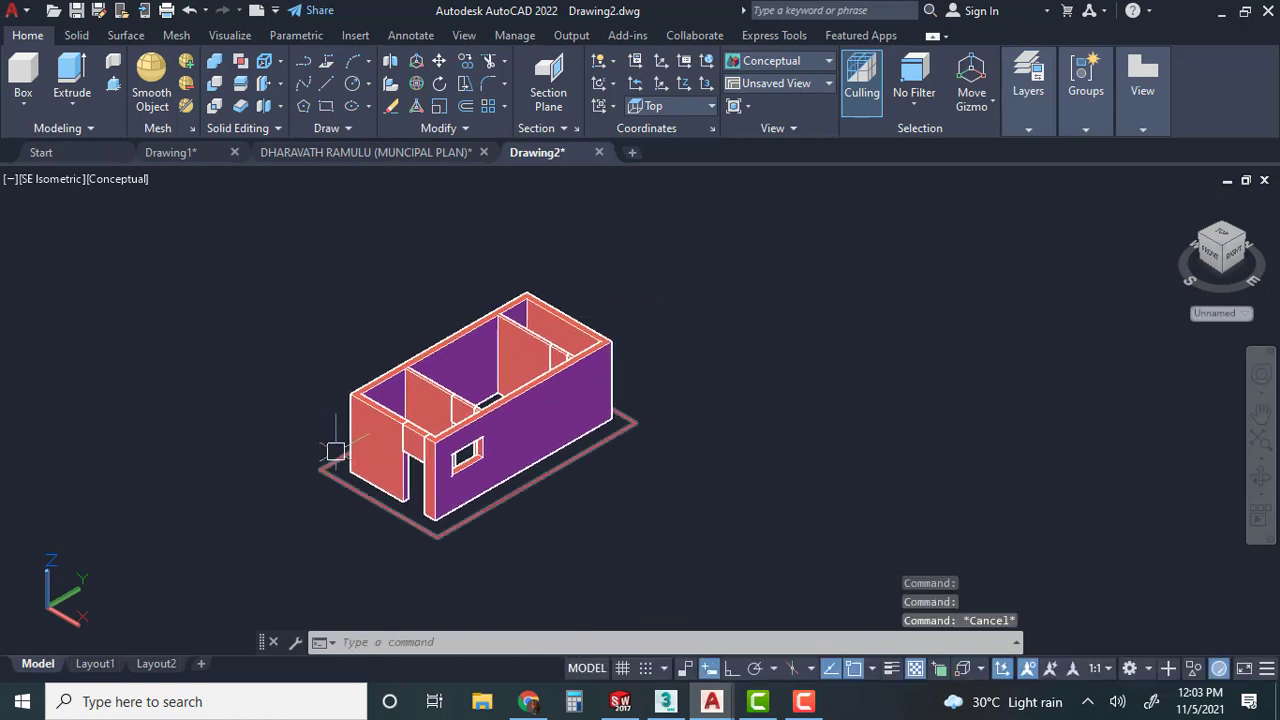
{"action": "key", "text": "Escape"}
{"action": "key", "text": "Escape"}
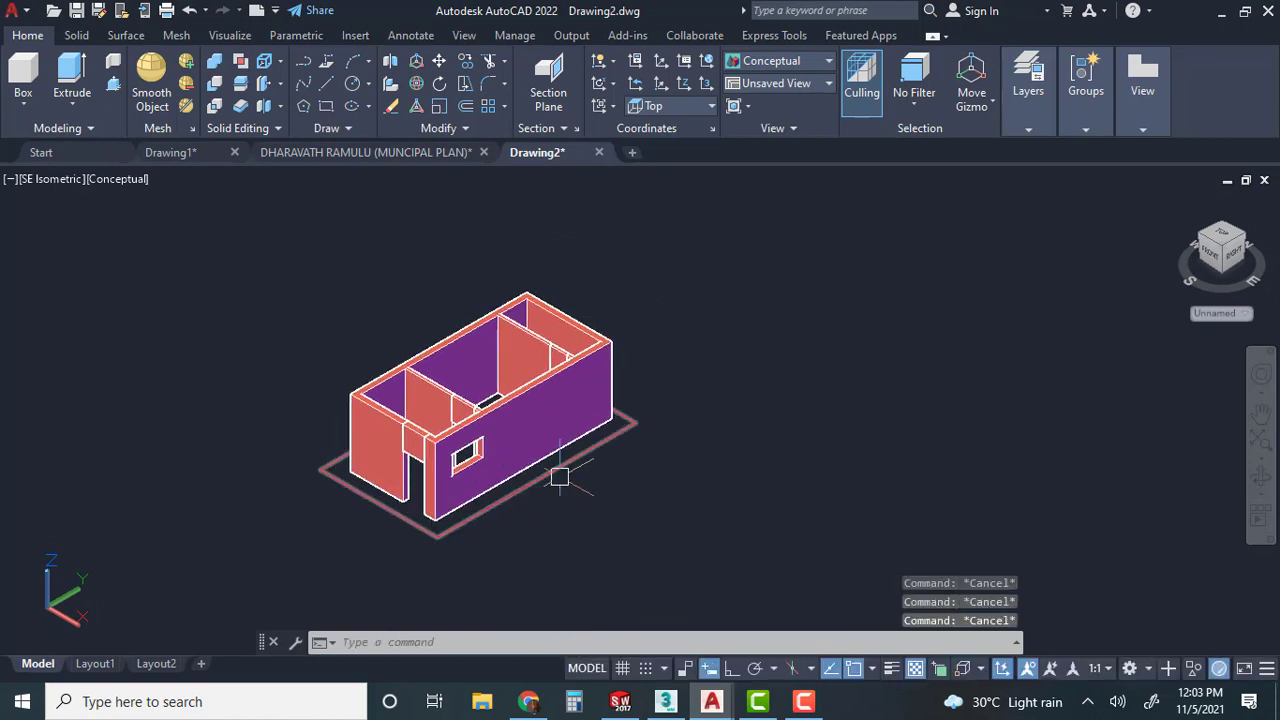
Copy the rectangle surrounding the house 3 units straight up with Ortho on.
{"action": "type", "text": "c"}
{"action": "key", "text": "Return"}
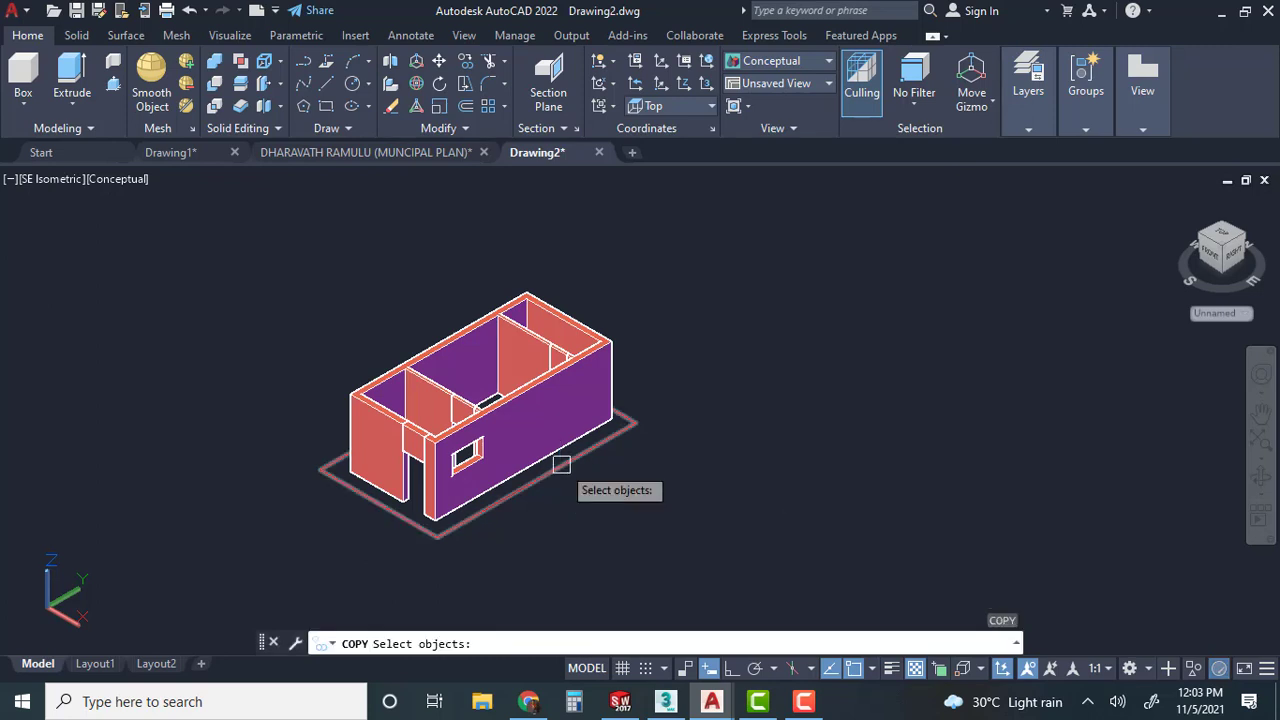
{"action": "left_click", "coordinate": [562, 462]}
{"action": "key", "text": "Return"}
{"action": "left_click", "coordinate": [686, 482]}
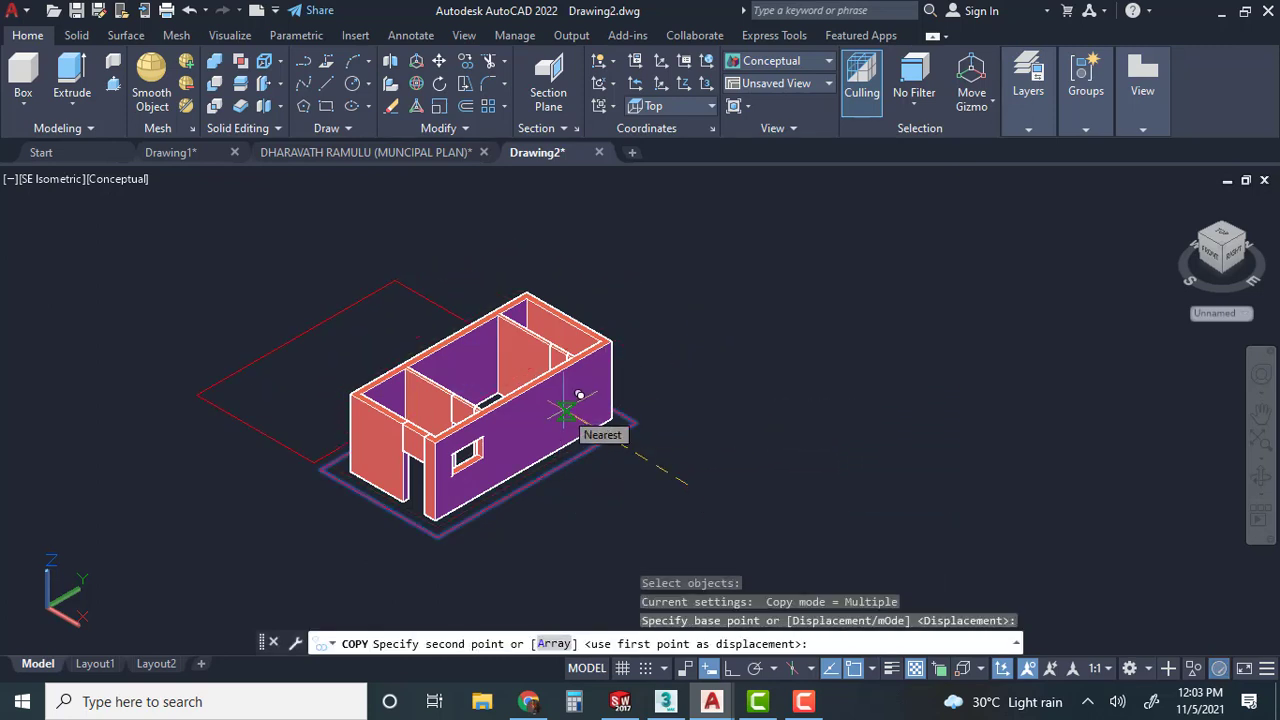
{"action": "key", "text": "F8"}
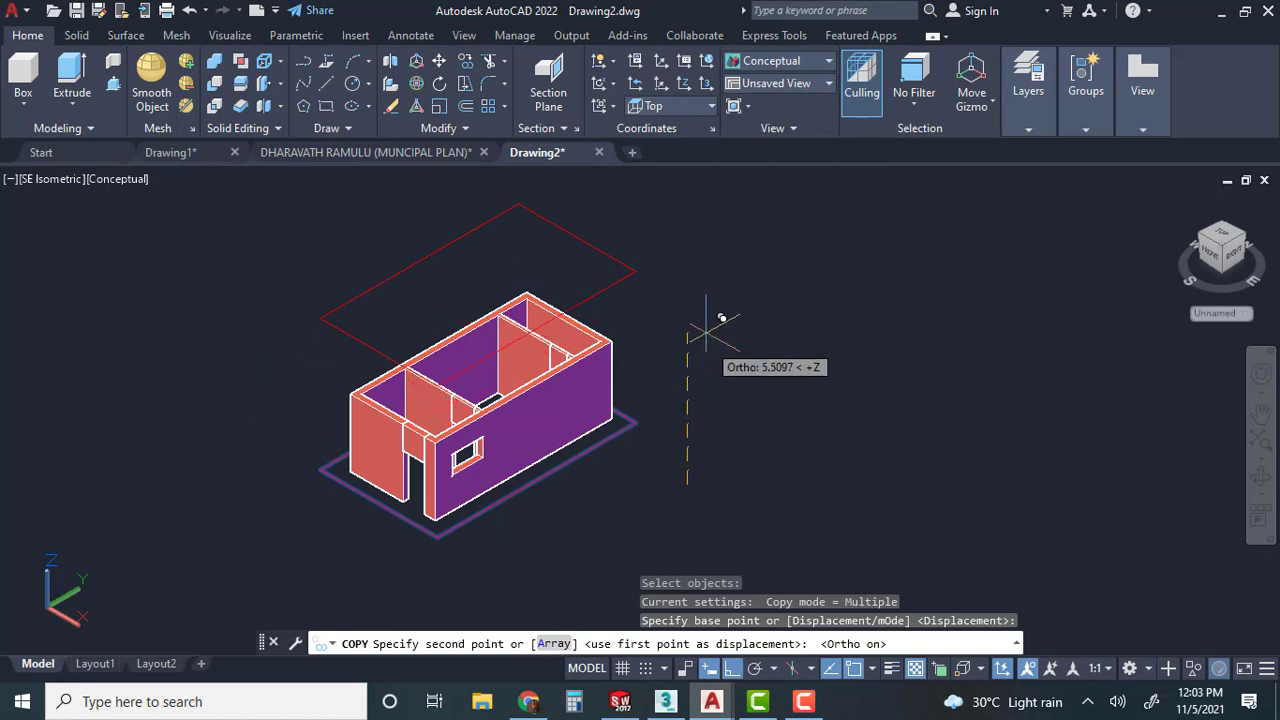
{"action": "type", "text": "3"}
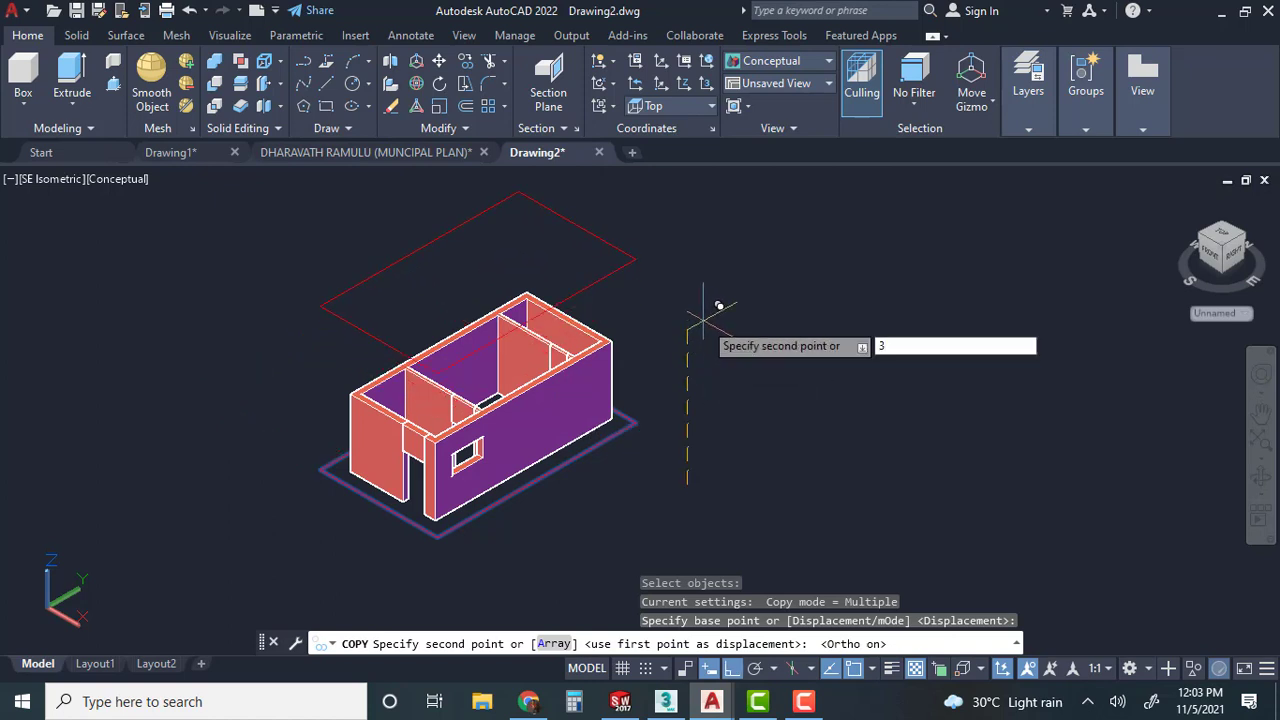
{"action": "key", "text": "Return"}
{"action": "key", "text": "Escape"}
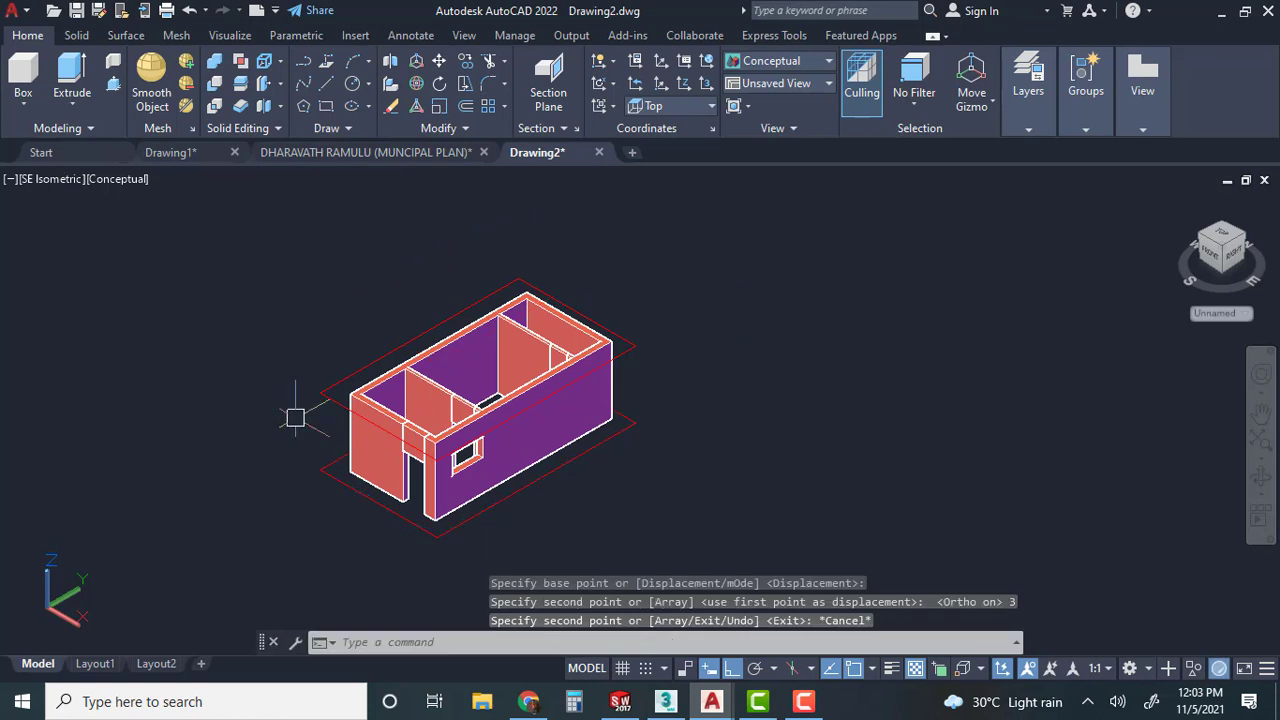
Extrude the raised rectangle upward by 0.1 to form the roof slab.
{"action": "left_click", "coordinate": [72, 75]}
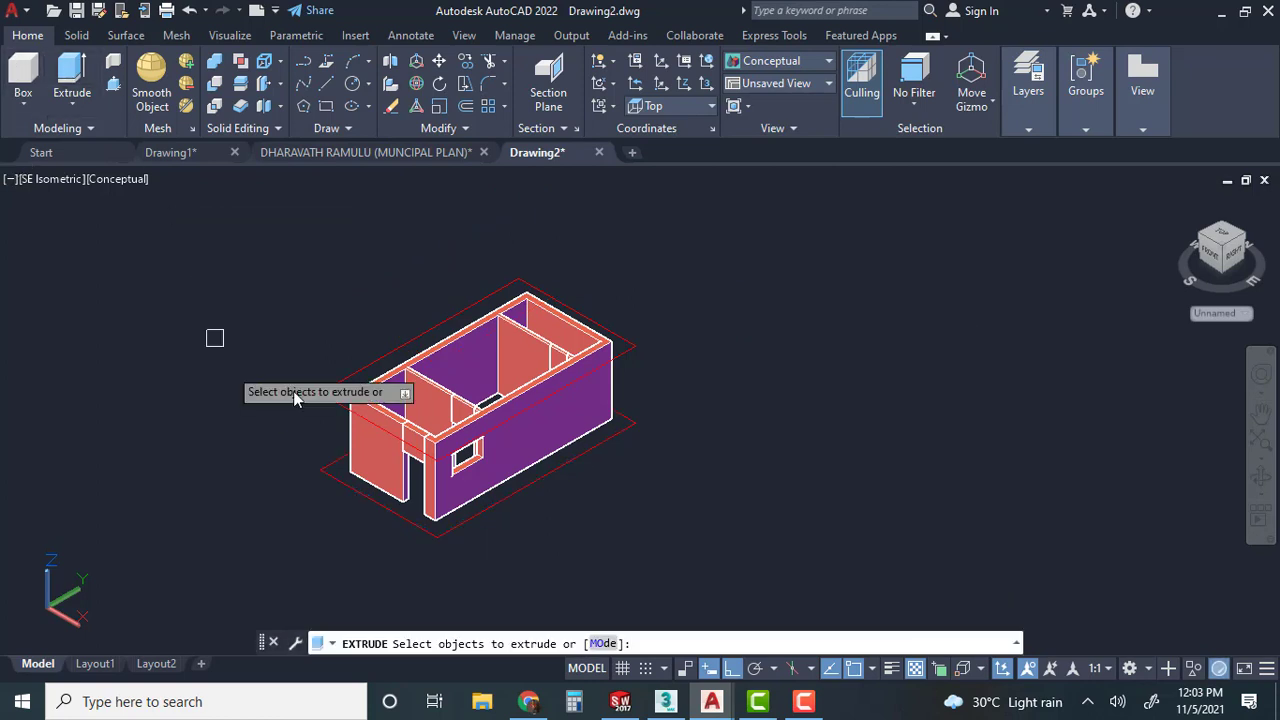
{"action": "left_click", "coordinate": [348, 408]}
{"action": "key", "text": "Return"}
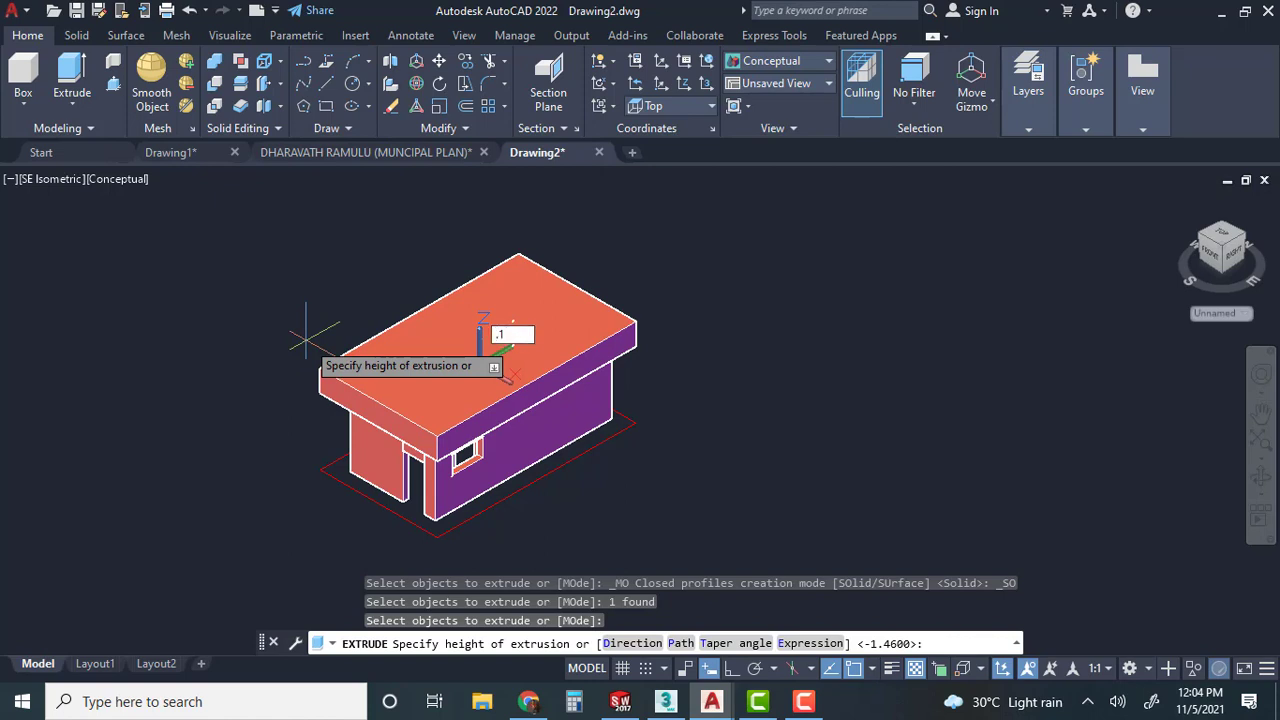
{"action": "key", "text": "Return"}
{"action": "key", "text": "Escape"}
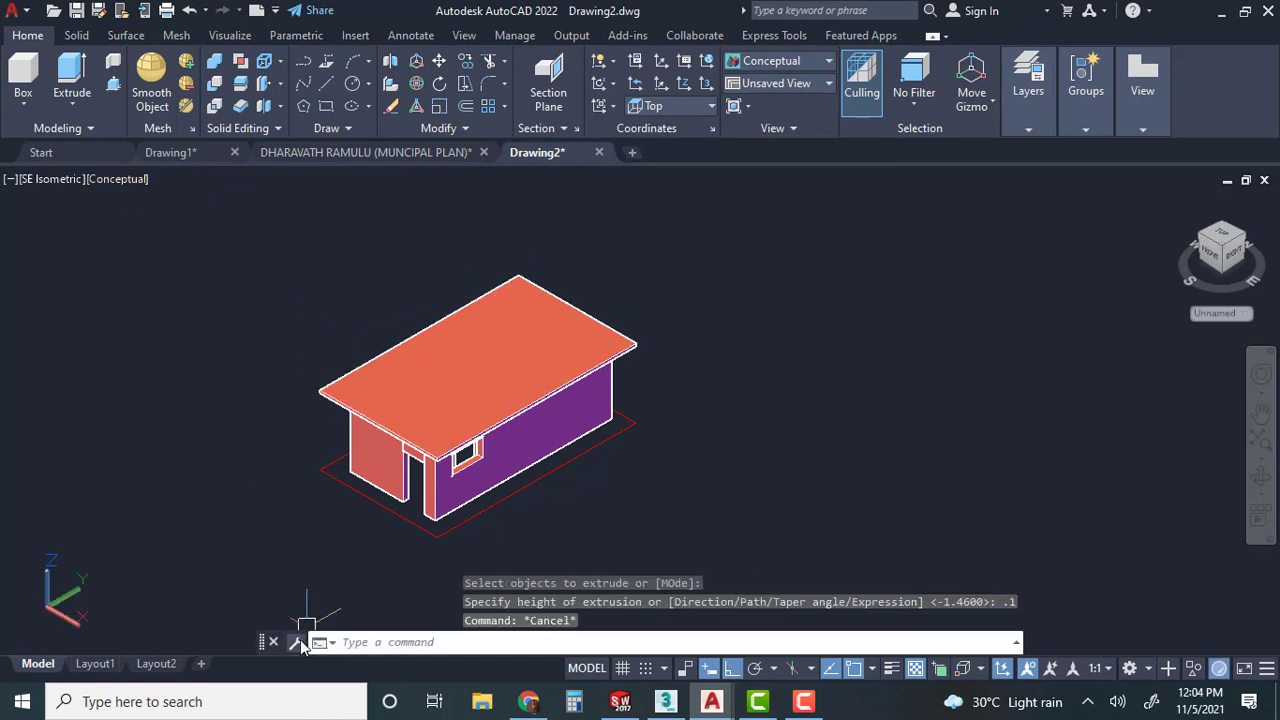
Move the ground-level rectangle out from under the house to the empty area in front of the window wall.
{"action": "middle_click_drag", "start_coordinate": [374, 530], "coordinate": [322, 499]}
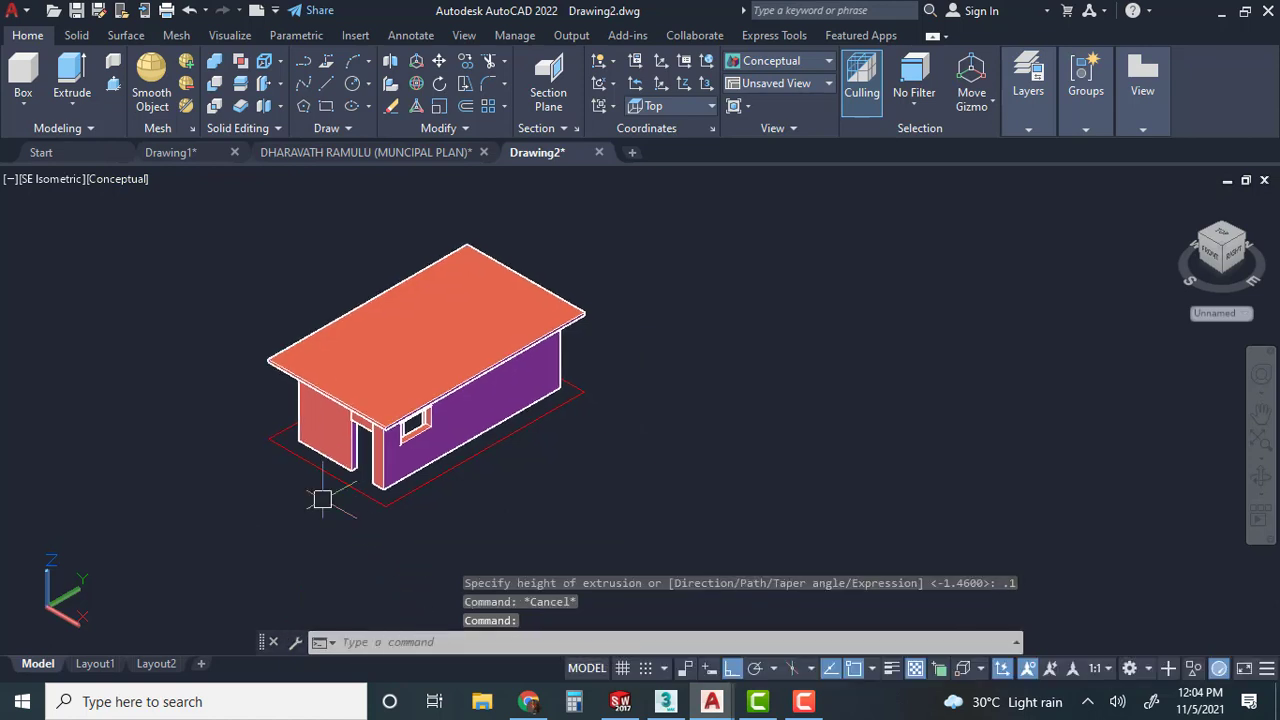
{"action": "type", "text": "m"}
{"action": "key", "text": "Return"}
{"action": "left_click", "coordinate": [362, 505]}
{"action": "key", "text": "Return"}
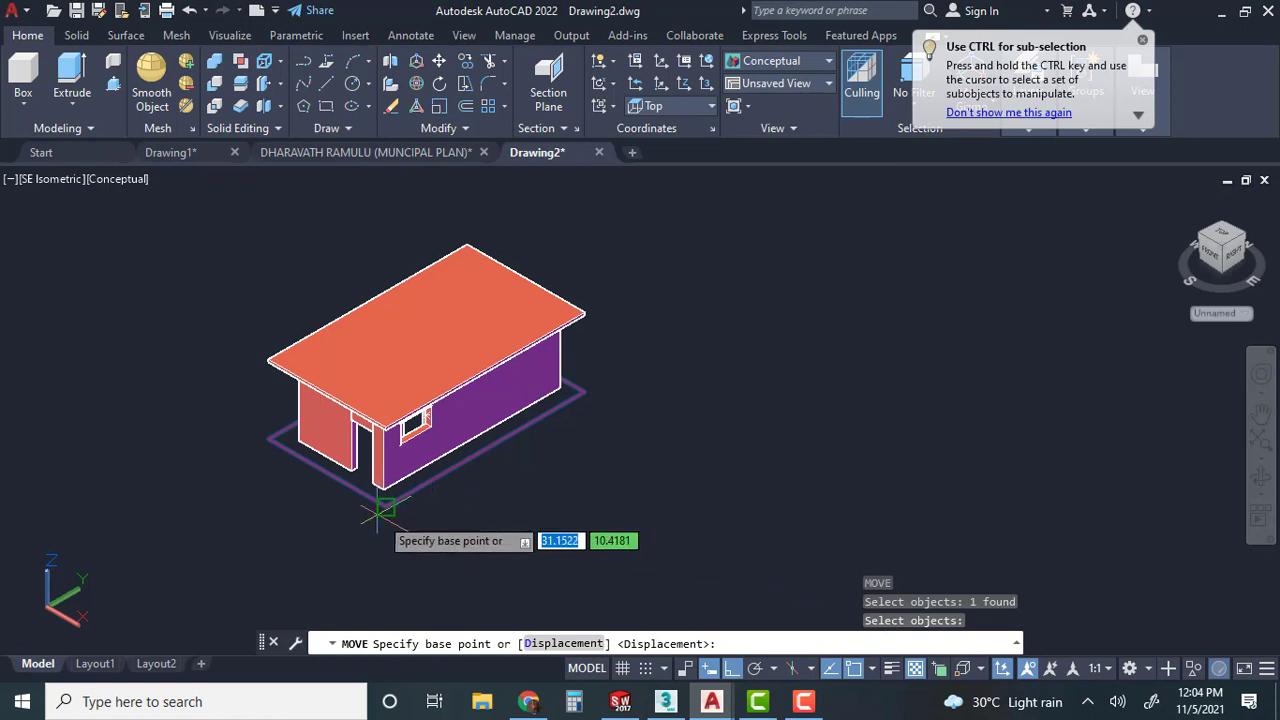
{"action": "left_click", "coordinate": [382, 509]}
{"action": "key", "text": "Escape"}
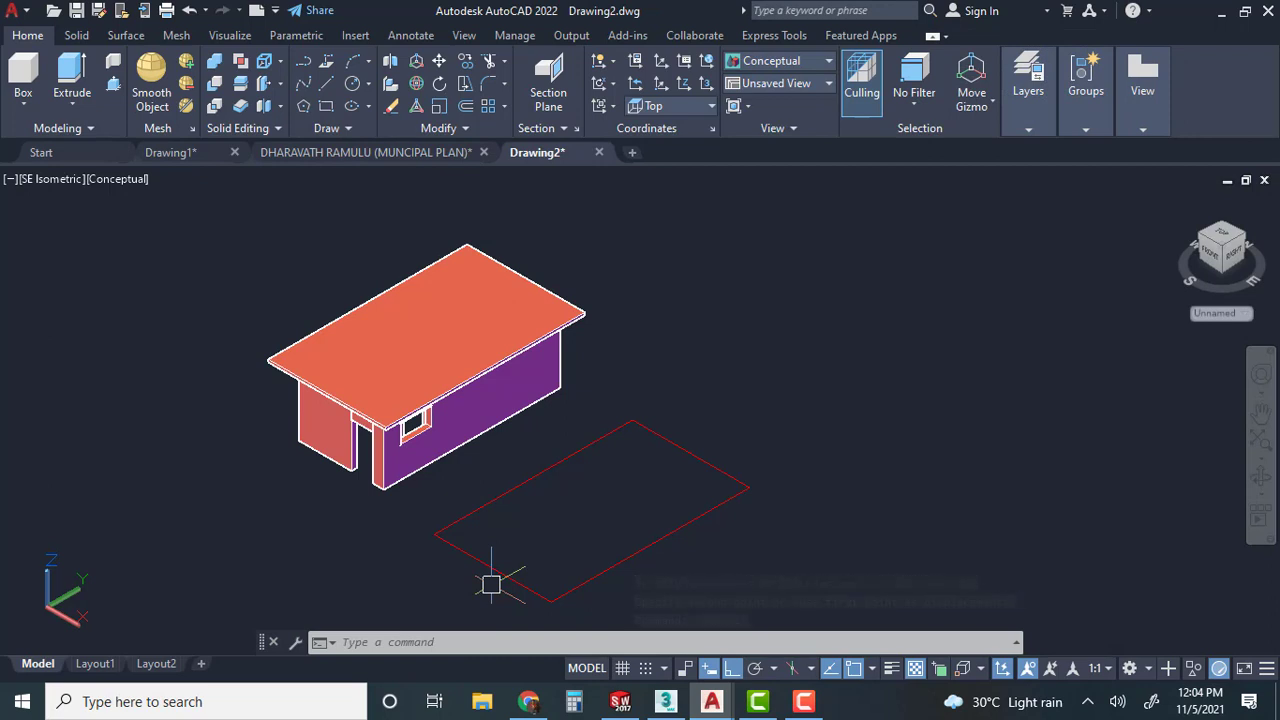
Try to offset the ground-level rectangle inward by 4.
{"action": "type", "text": "o"}
{"action": "key", "text": "Return"}
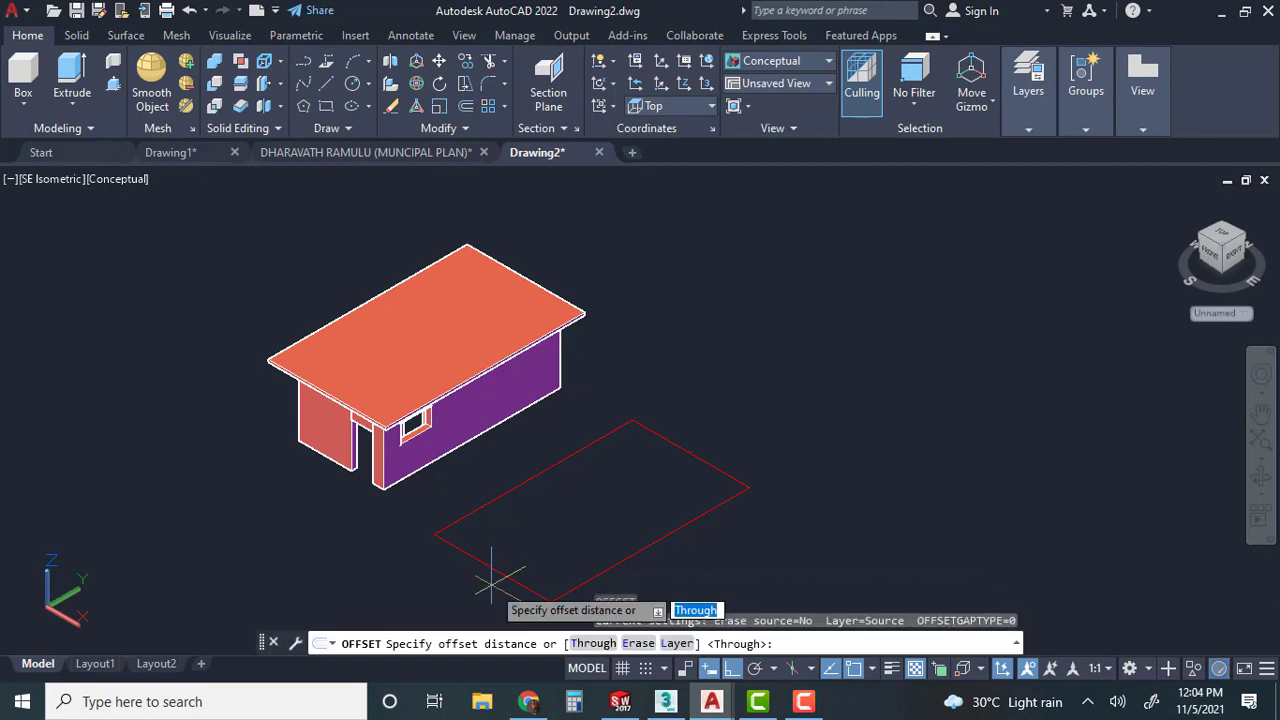
{"action": "key", "text": "Return"}
{"action": "left_click", "coordinate": [487, 574]}
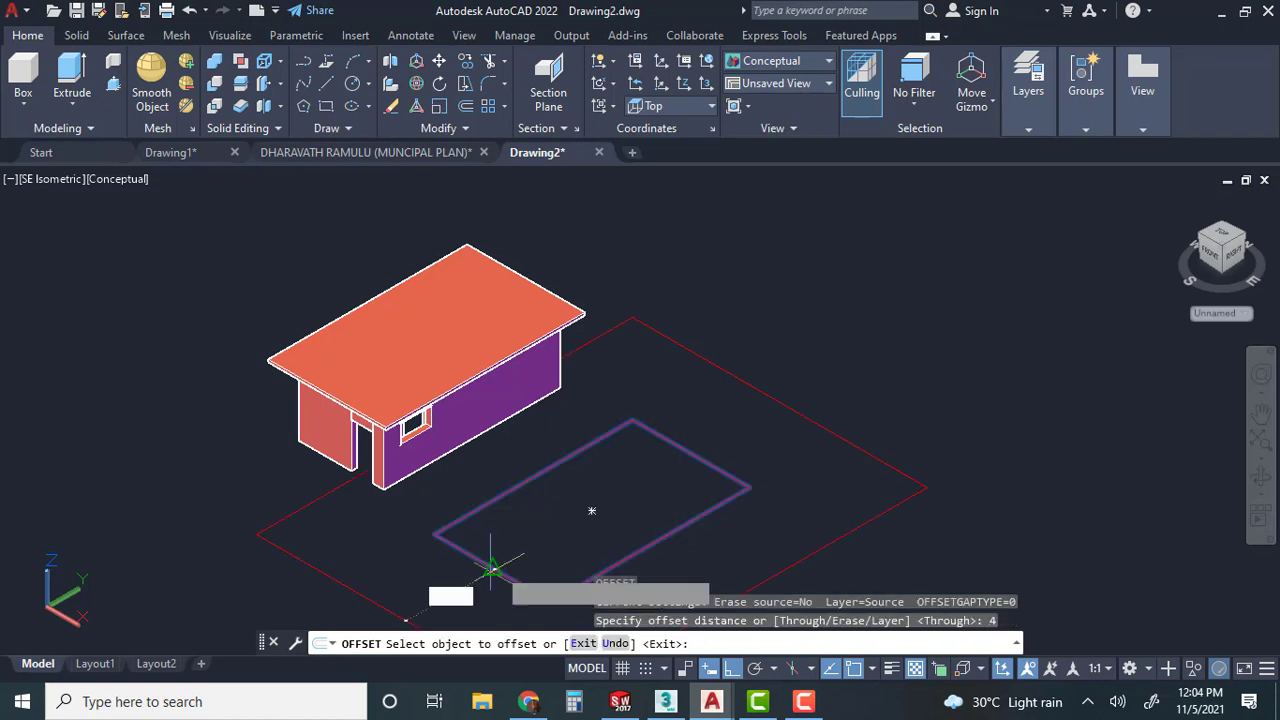
{"action": "left_click", "coordinate": [549, 526]}
{"action": "scroll", "coordinate": [451, 575], "scroll_direction": "up", "scroll_amount": 2}
{"action": "scroll", "coordinate": [451, 575], "scroll_direction": "up", "scroll_amount": 2}
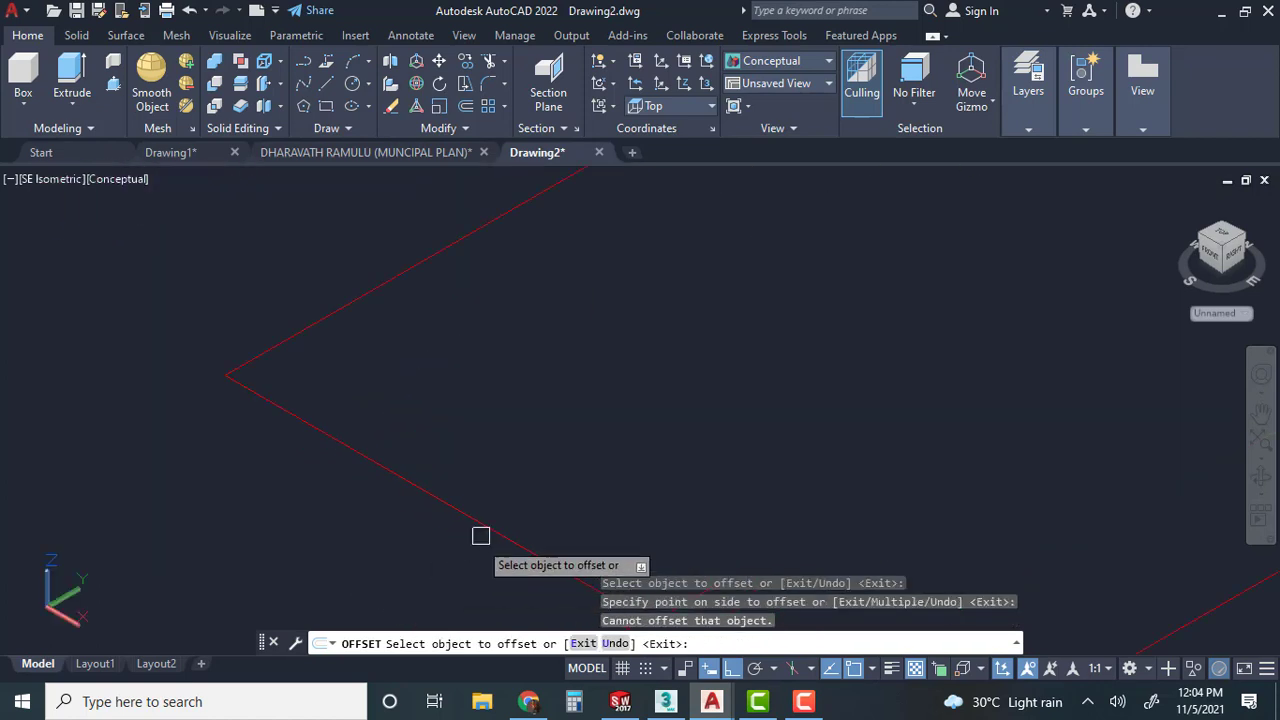
{"action": "left_click", "coordinate": [489, 529]}
{"action": "left_click", "coordinate": [540, 497]}
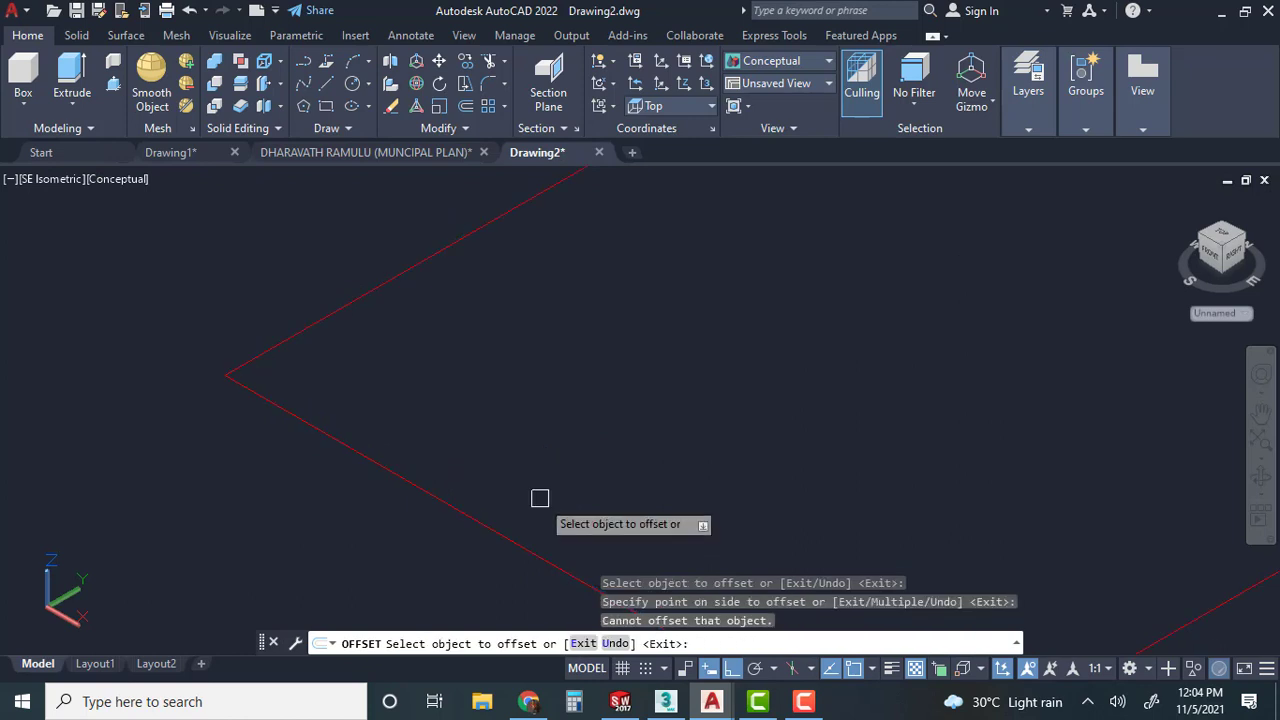
{"action": "key", "text": "Escape"}
{"action": "key", "text": "Escape"}
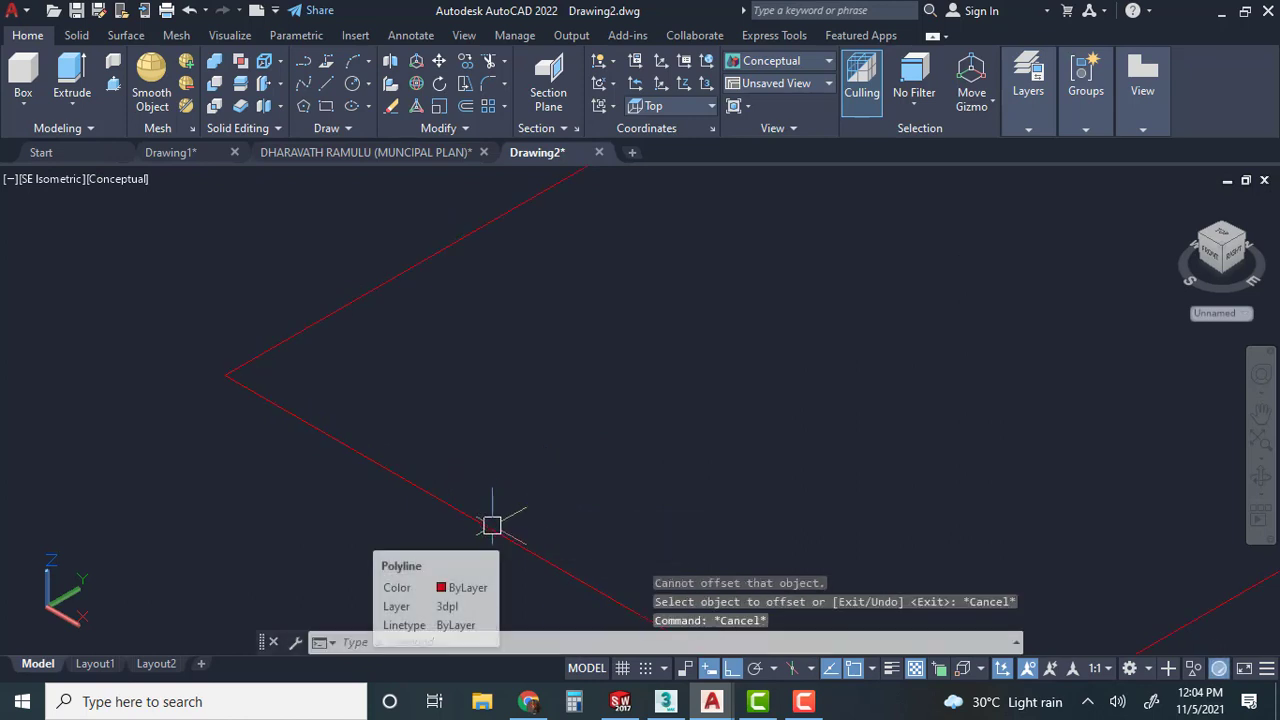
Offset the ground-level rectangle inward by 0.1 to make a thin double outline.
{"action": "key", "text": "Return"}
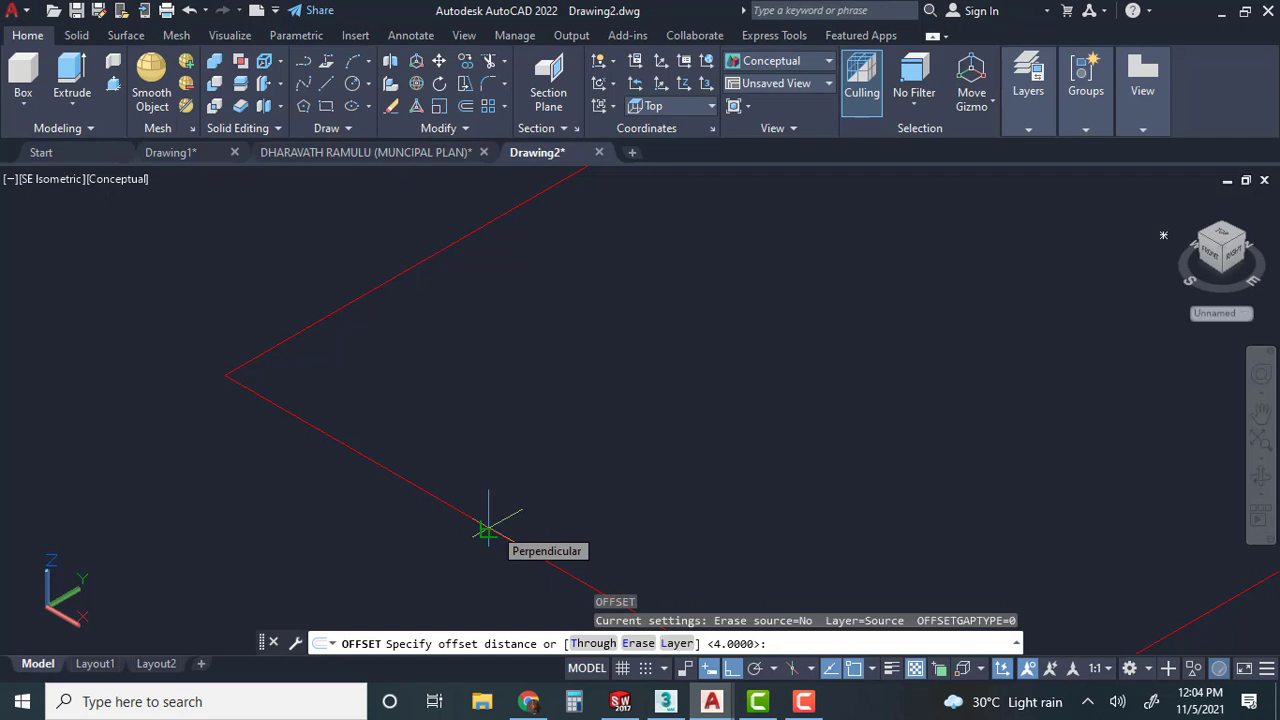
{"action": "type", "text": ".1"}
{"action": "key", "text": "Return"}
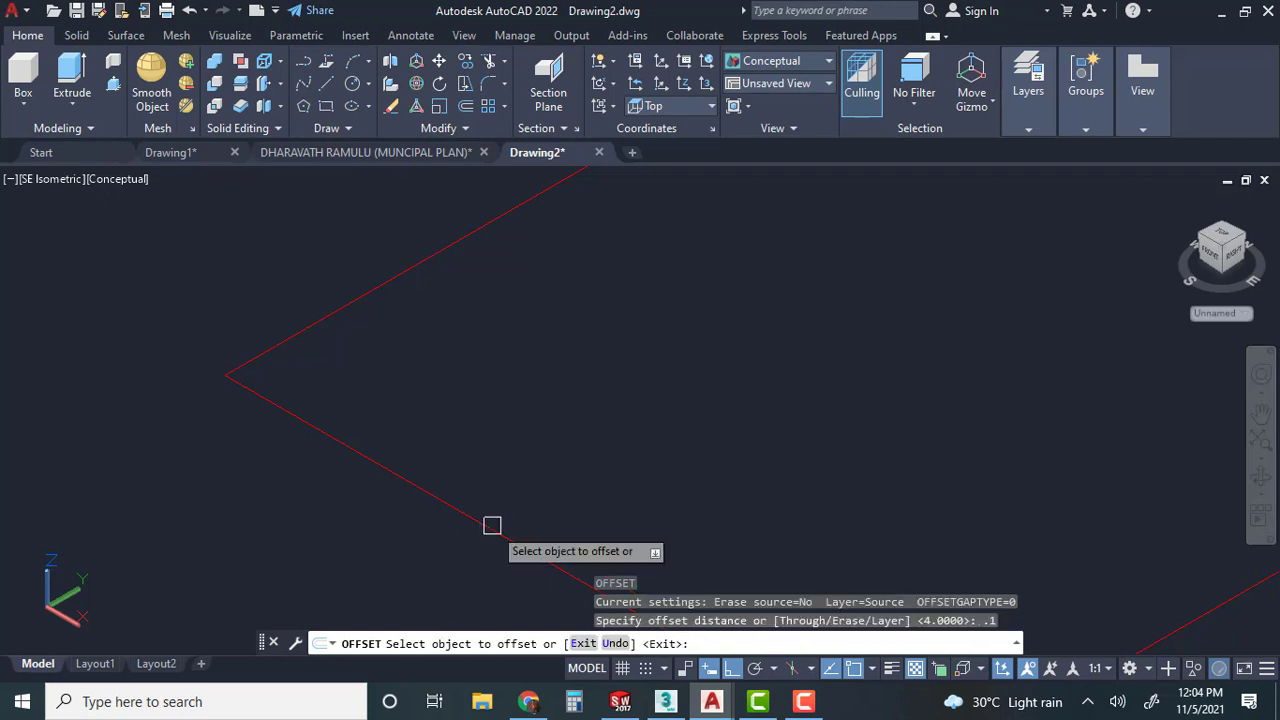
{"action": "left_click", "coordinate": [476, 525]}
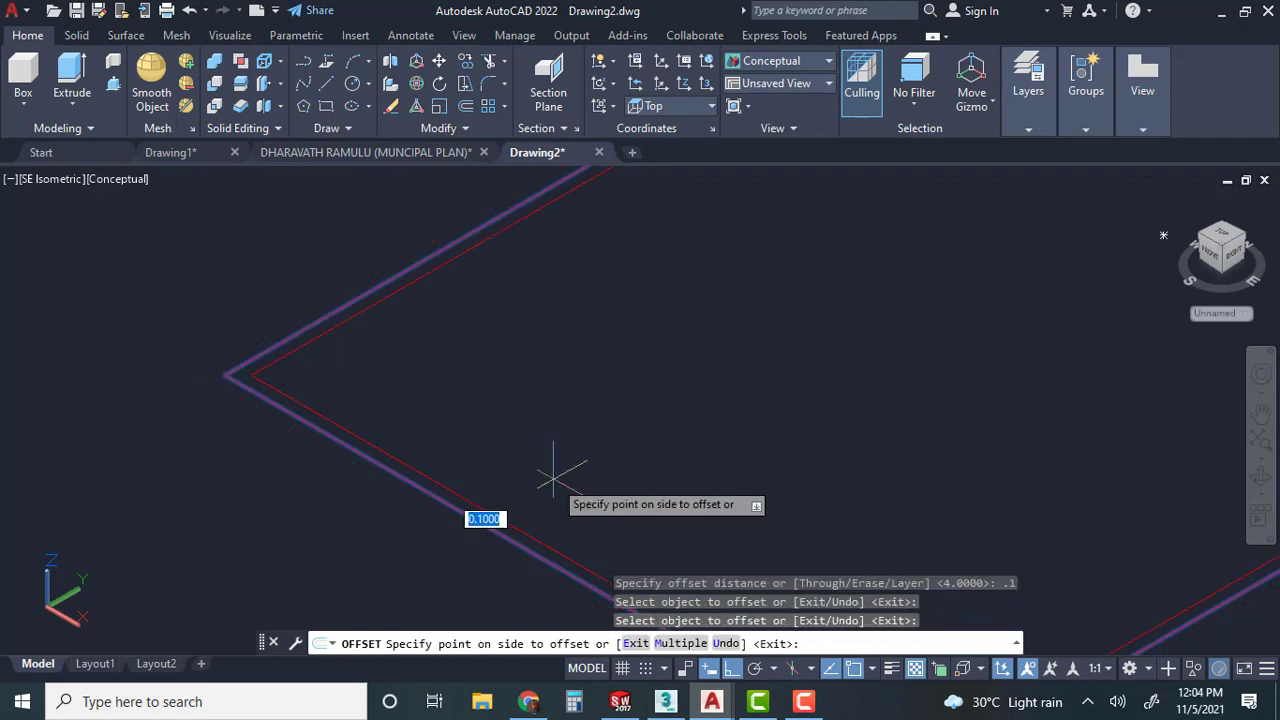
{"action": "left_click", "coordinate": [550, 472]}
{"action": "key", "text": "Escape"}
{"action": "scroll", "coordinate": [749, 338], "scroll_direction": "down", "scroll_amount": 4}
{"action": "middle_click_drag", "start_coordinate": [739, 357], "coordinate": [583, 434]}
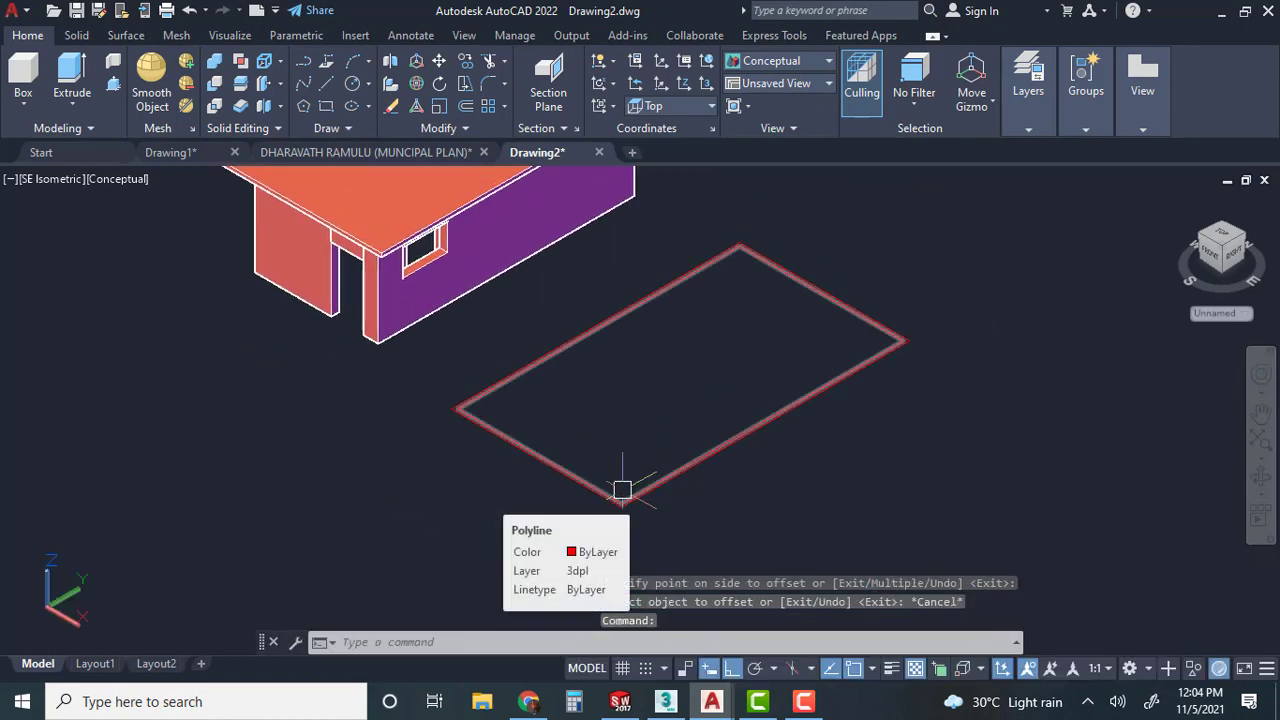
Draw a rectangle about 2.02 long between the two outlines, on the long side facing away from the house.
{"action": "key", "text": "Return"}
{"action": "scroll", "coordinate": [808, 420], "scroll_direction": "up", "scroll_amount": 3}
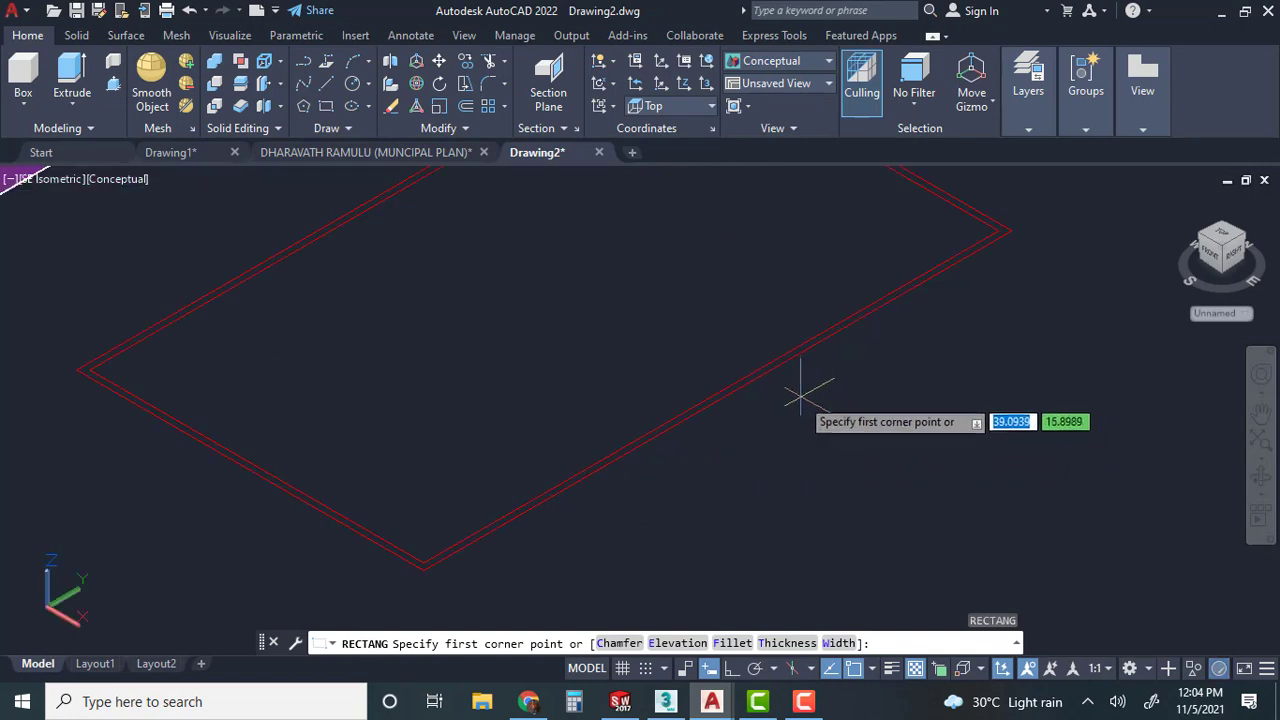
{"action": "left_click", "coordinate": [746, 337]}
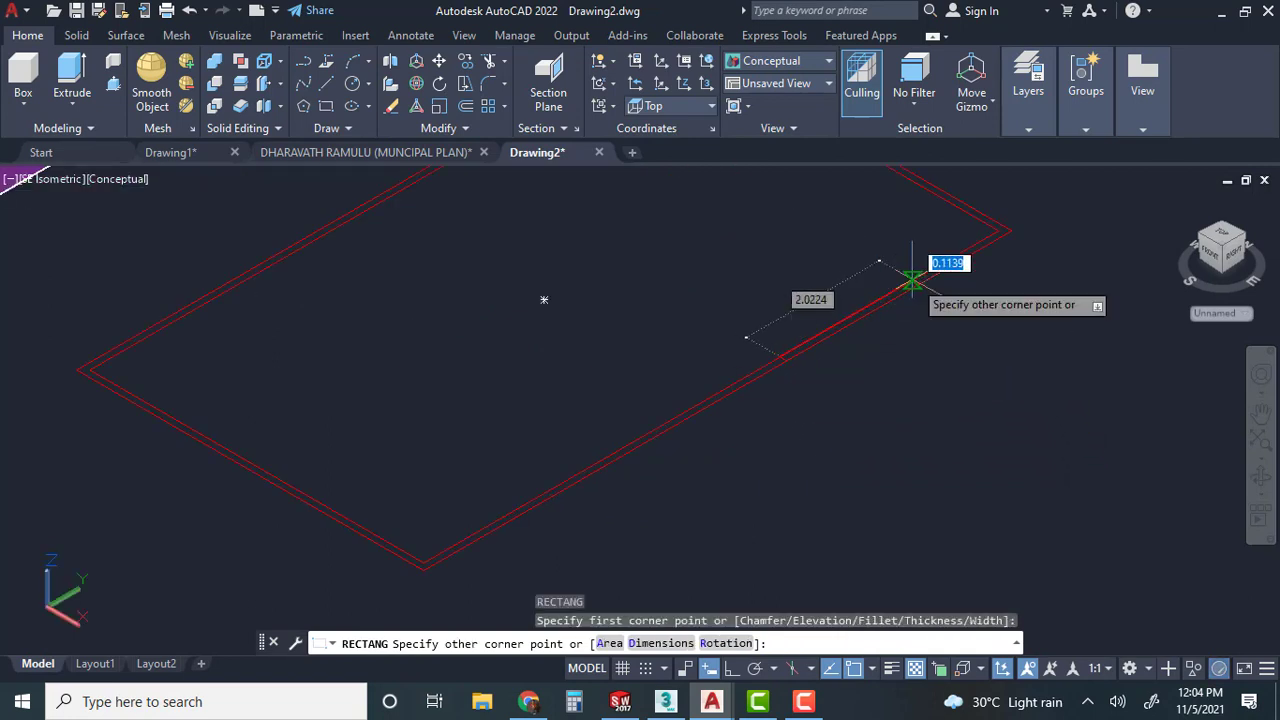
{"action": "key", "text": "Escape"}
{"action": "key", "text": "Escape"}
Trim the lines between the ends of the small rectangle to open a gap in the double outline.
{"action": "type", "text": "t"}
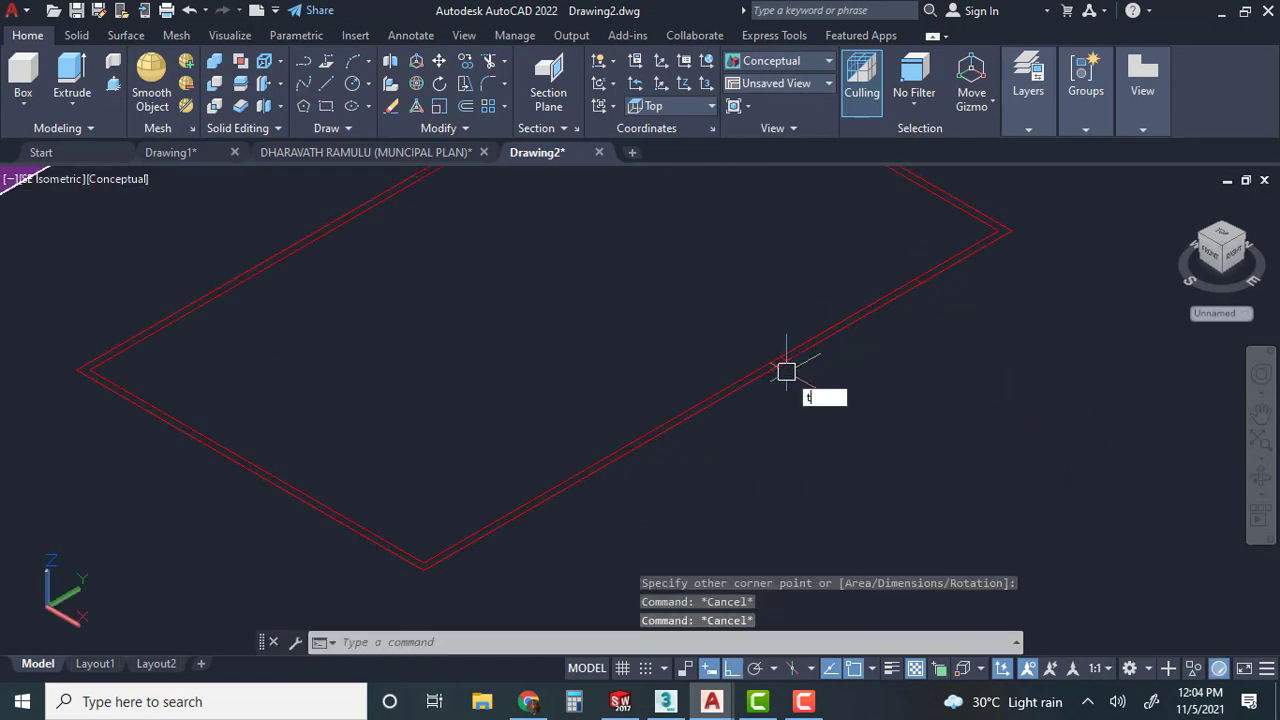
{"action": "type", "text": "r"}
{"action": "key", "text": "Return"}
{"action": "left_click", "coordinate": [894, 337]}
{"action": "left_click", "coordinate": [823, 291]}
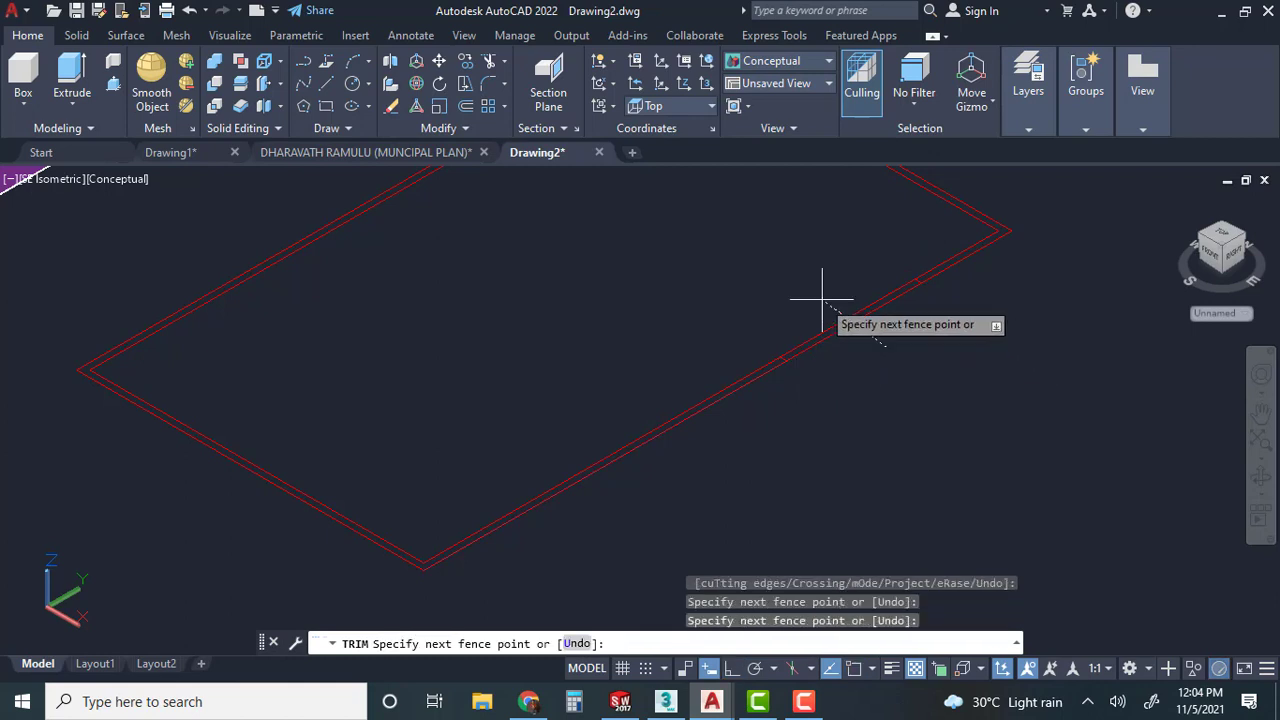
{"action": "key", "text": "Return"}
{"action": "key", "text": "Escape"}
{"action": "scroll", "coordinate": [686, 409], "scroll_direction": "down", "scroll_amount": 2}
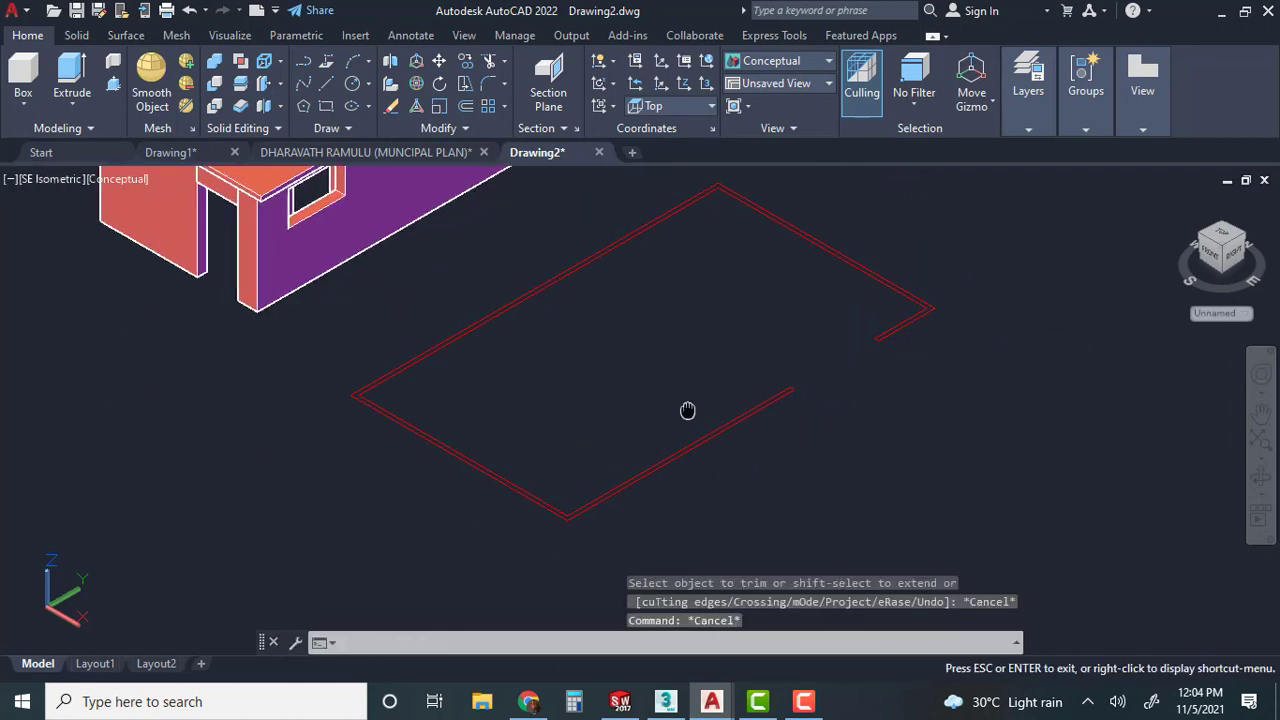
{"action": "key", "text": "Escape"}
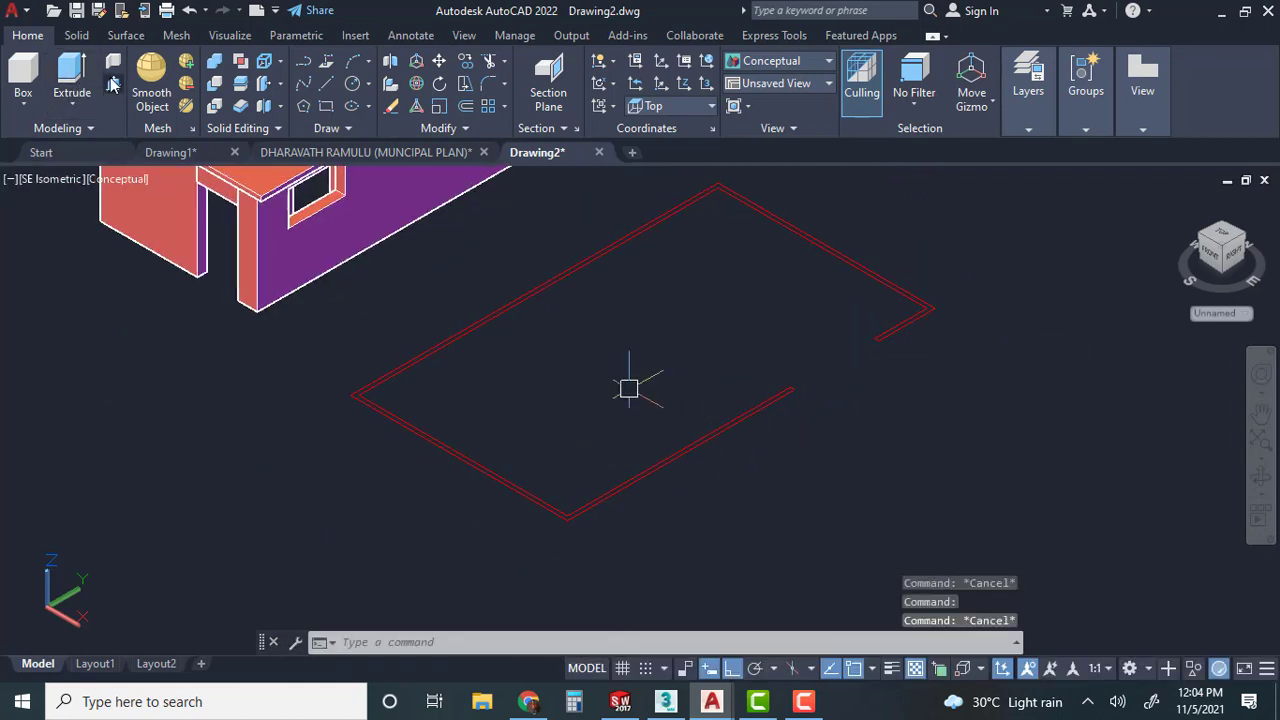
Try to presspull the narrow area between the two outlines.
{"action": "left_click", "coordinate": [113, 84]}
{"action": "scroll", "coordinate": [369, 403], "scroll_direction": "up", "scroll_amount": 4}
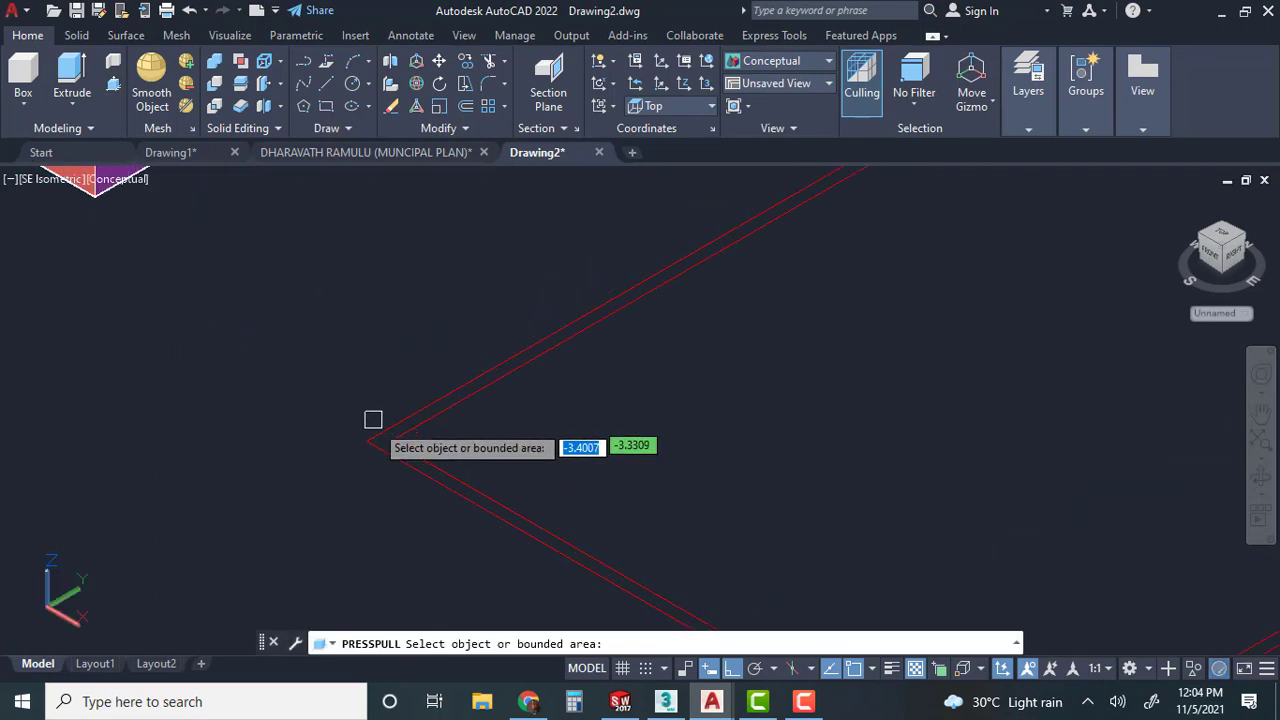
{"action": "scroll", "coordinate": [373, 419], "scroll_direction": "up", "scroll_amount": 3}
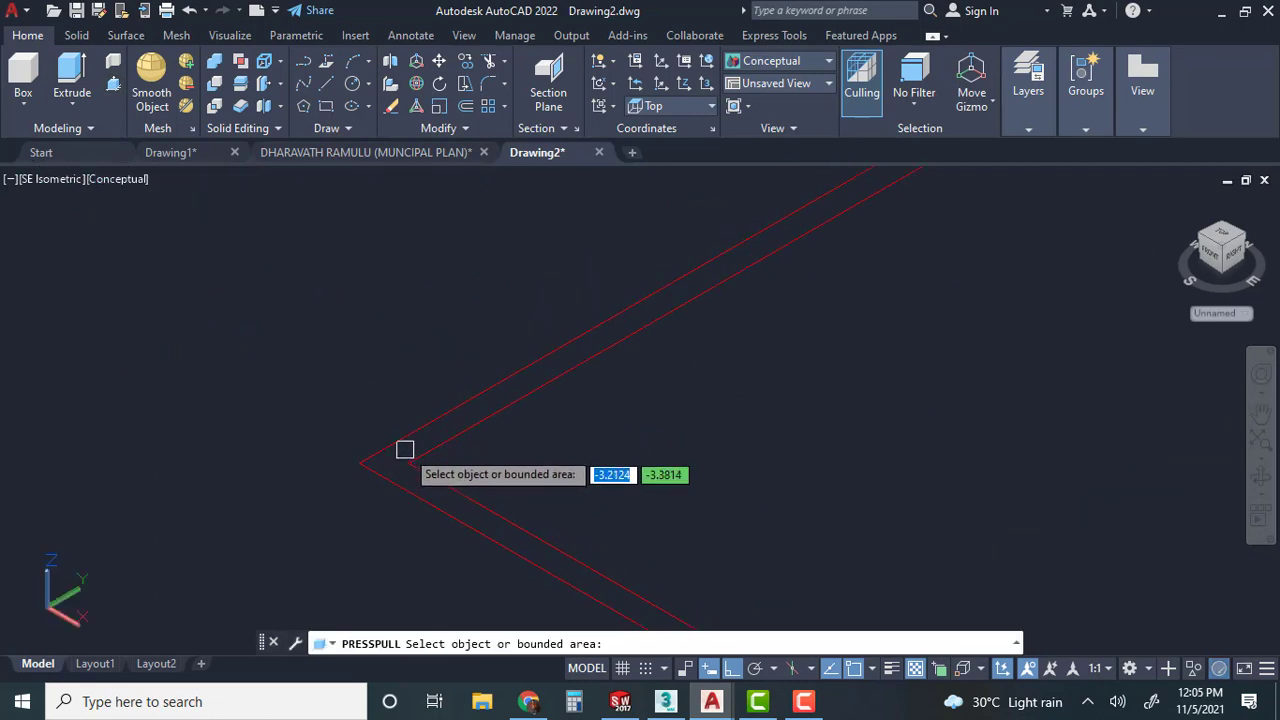
{"action": "scroll", "coordinate": [413, 445], "scroll_direction": "up", "scroll_amount": 2}
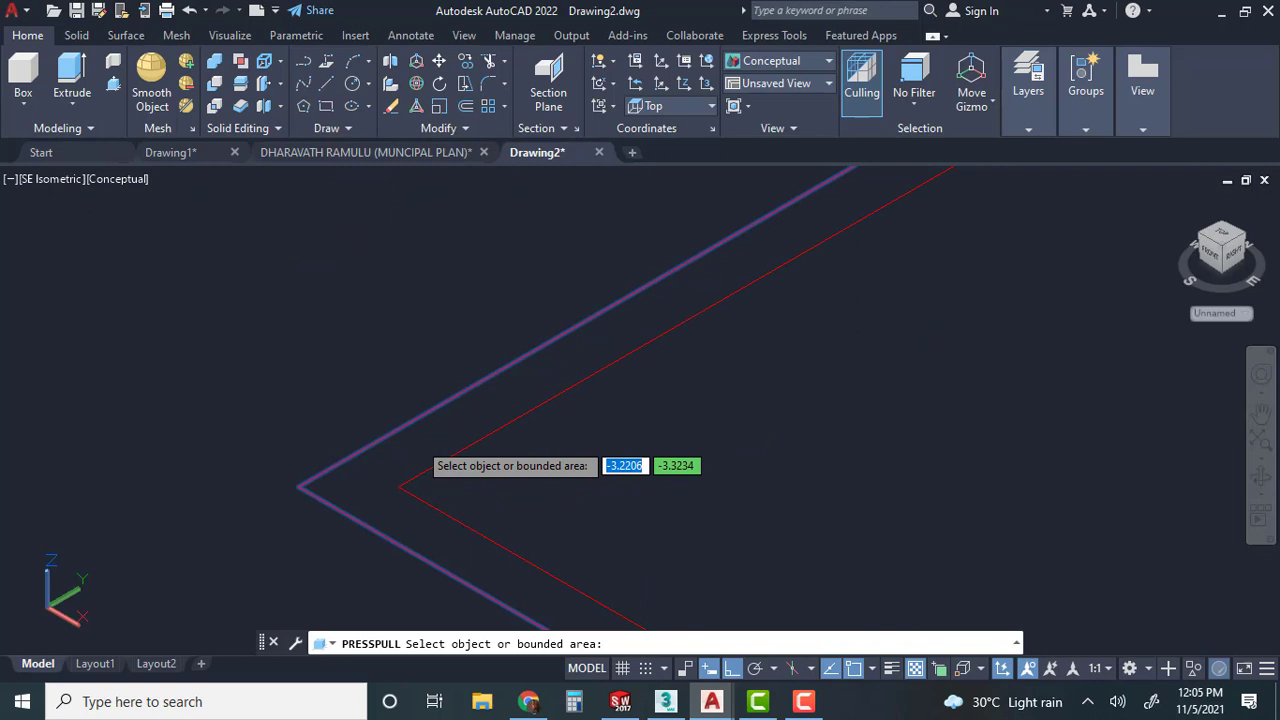
{"action": "left_click", "coordinate": [422, 439]}
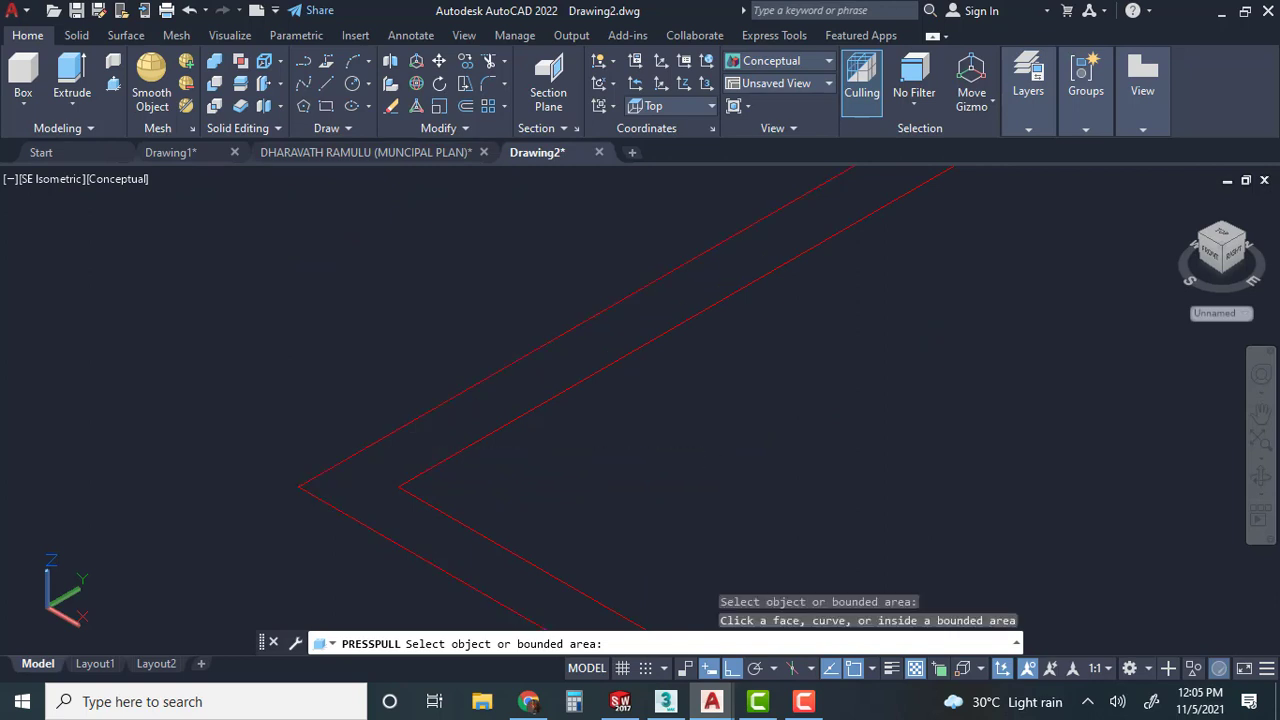
{"action": "left_click", "coordinate": [420, 437]}
{"action": "scroll", "coordinate": [447, 409], "scroll_direction": "down", "scroll_amount": 2}
{"action": "scroll", "coordinate": [450, 405], "scroll_direction": "down", "scroll_amount": 2}
{"action": "middle_click_drag", "start_coordinate": [450, 410], "coordinate": [243, 343]}
{"action": "scroll", "coordinate": [465, 404], "scroll_direction": "down", "scroll_amount": 2}
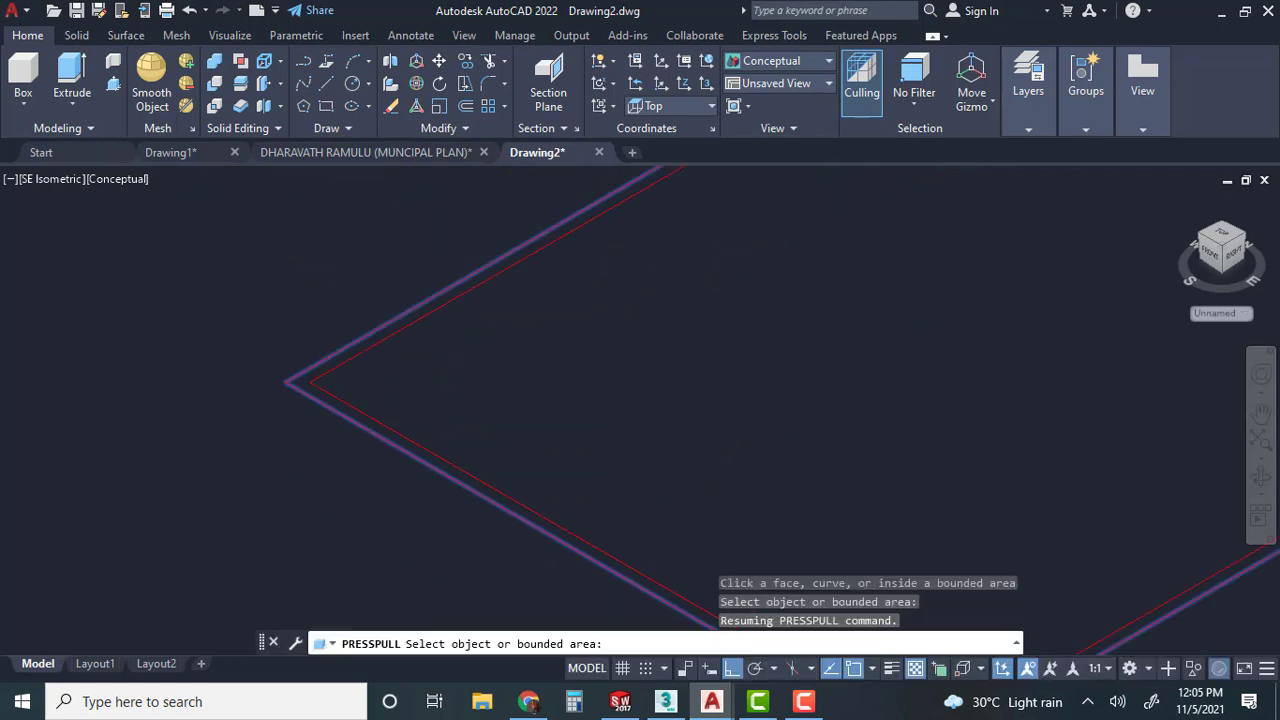
{"action": "middle_click_drag", "start_coordinate": [410, 425], "coordinate": [134, 351]}
{"action": "scroll", "coordinate": [826, 426], "scroll_direction": "down", "scroll_amount": 3}
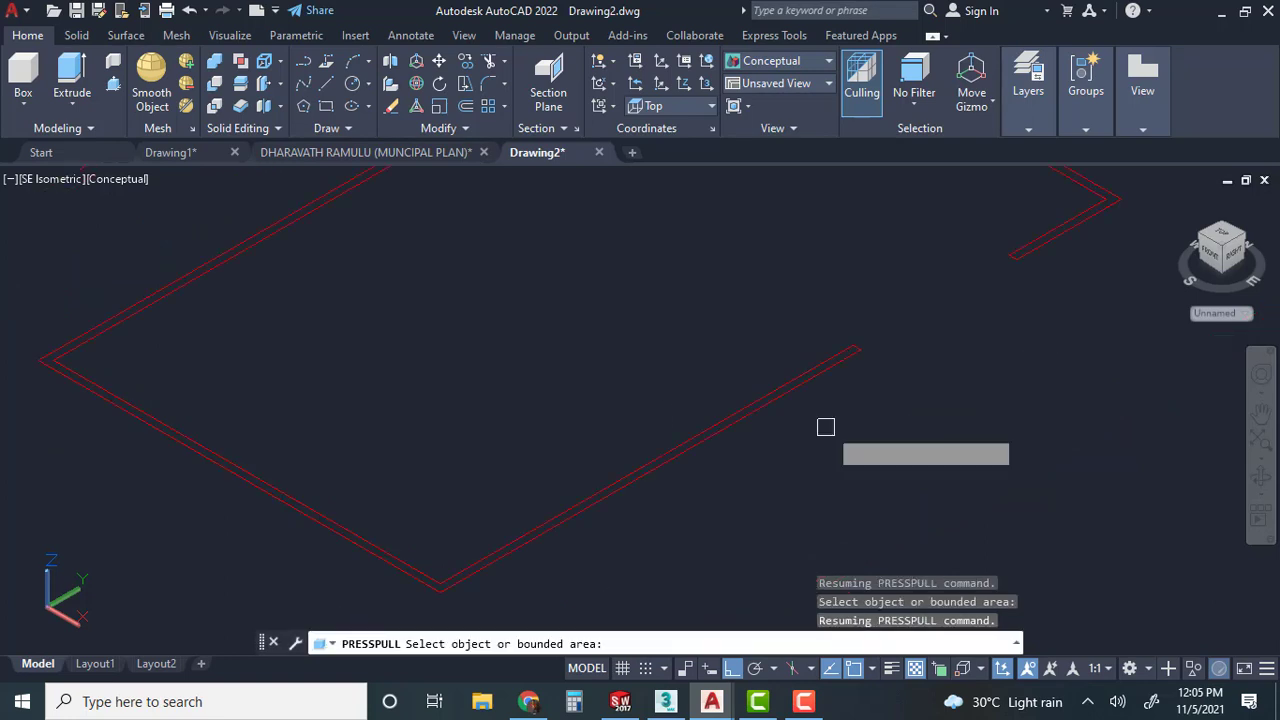
{"action": "scroll", "coordinate": [710, 405], "scroll_direction": "down", "scroll_amount": 2}
{"action": "key", "text": "Escape"}
{"action": "key", "text": "Escape"}
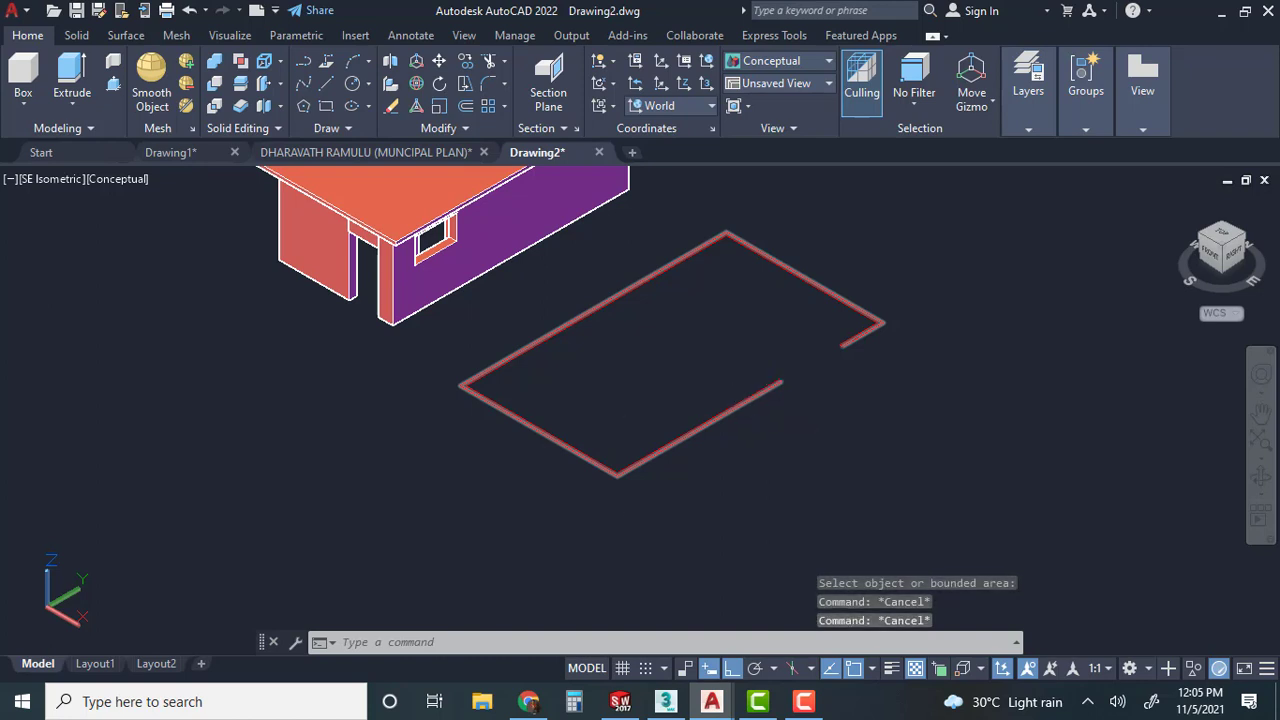
Join all segments of the gapped double outline into a single polyline.
{"action": "type", "text": "j"}
{"action": "key", "text": "Return"}
{"action": "left_click", "coordinate": [981, 490]}
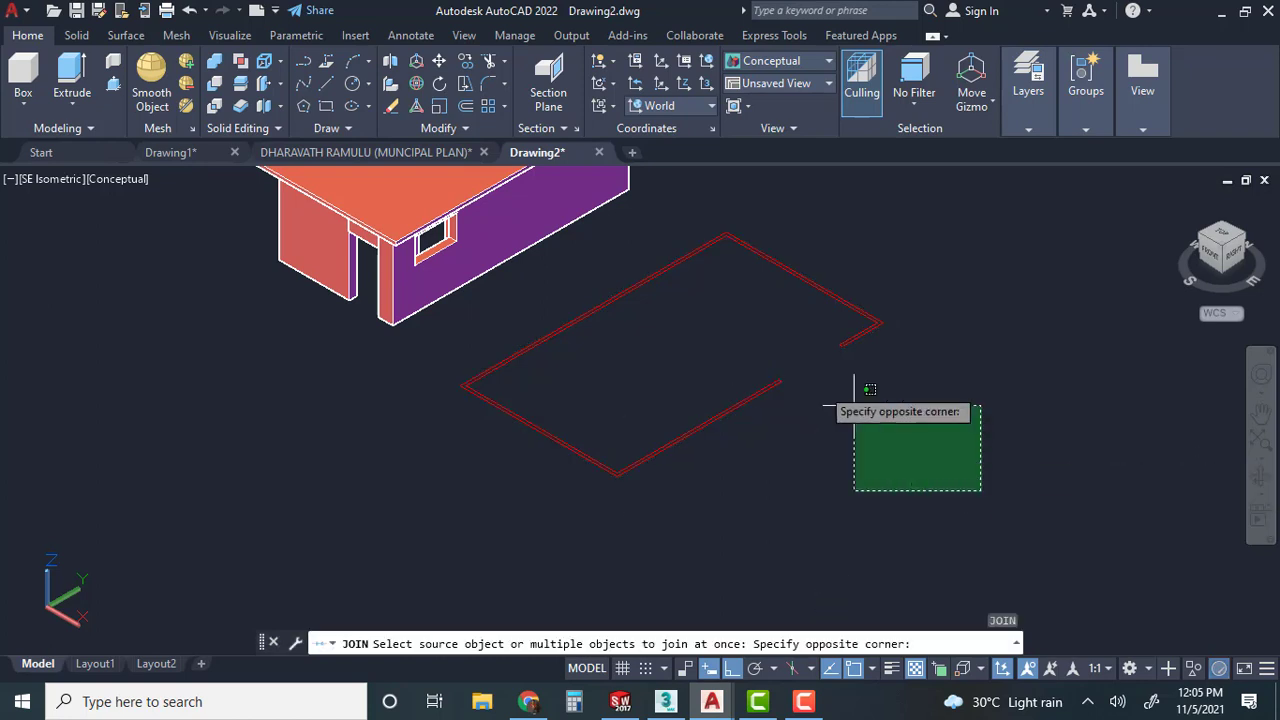
{"action": "left_click", "coordinate": [697, 229]}
{"action": "left_click", "coordinate": [645, 518]}
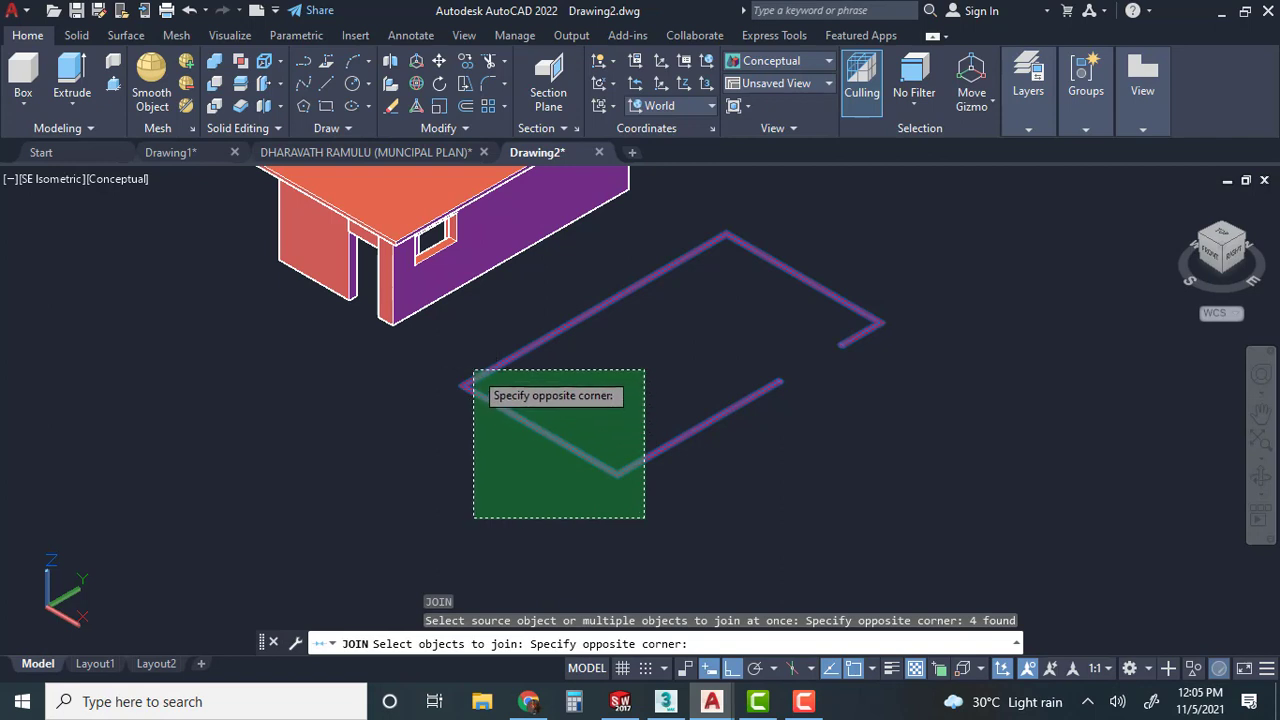
{"action": "left_click", "coordinate": [471, 373]}
{"action": "key", "text": "Return"}
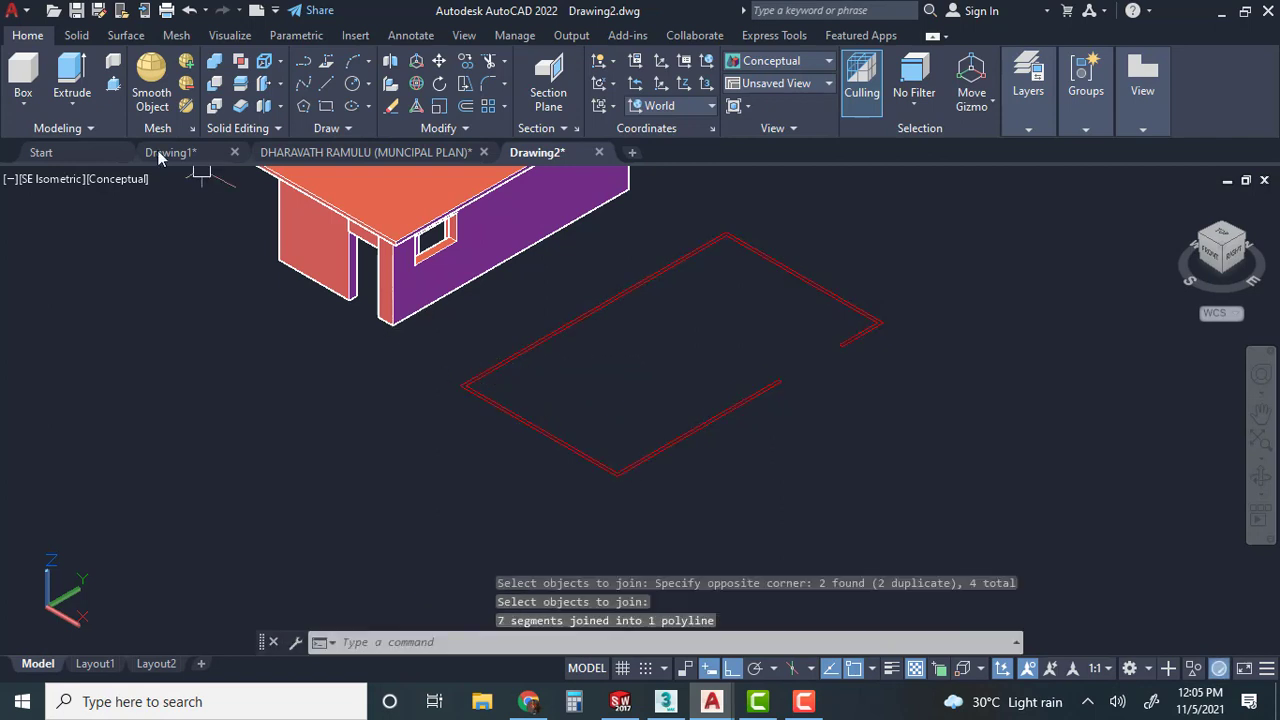
Extrude the joined outline upward by 1.5 to form the parapet wall.
{"action": "left_click", "coordinate": [68, 68]}
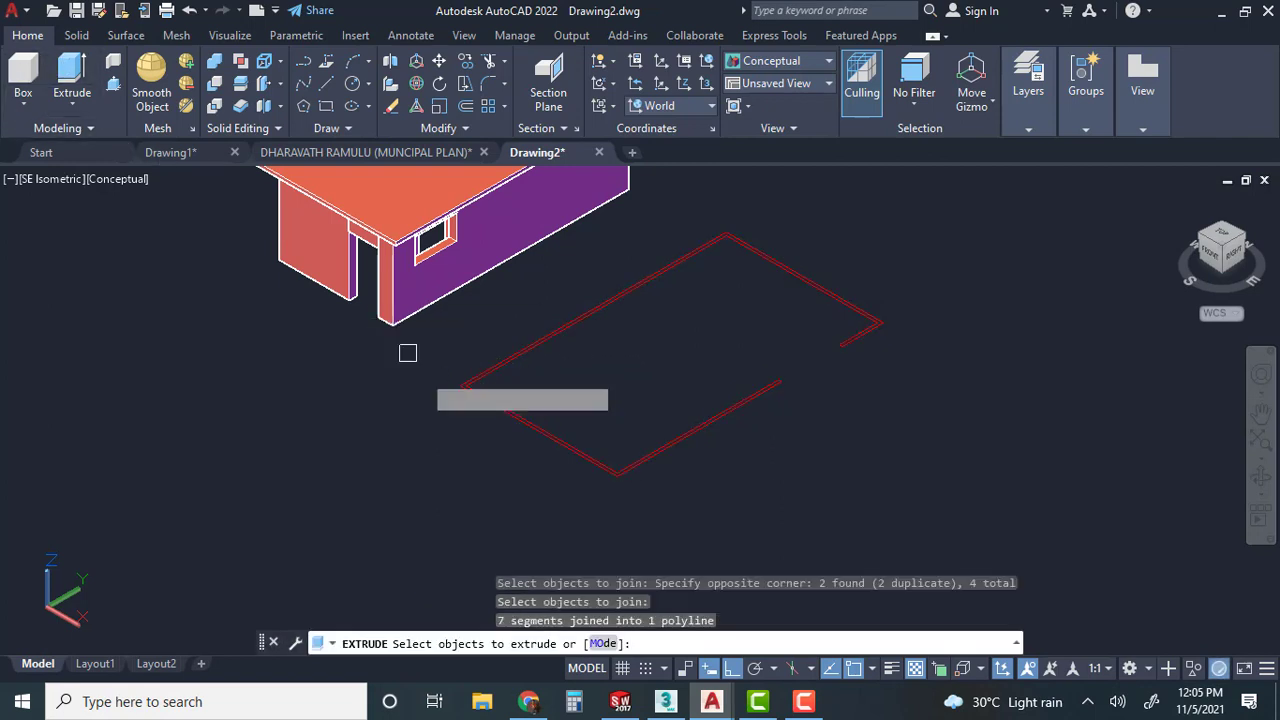
{"action": "left_click", "coordinate": [520, 420]}
{"action": "key", "text": "Return"}
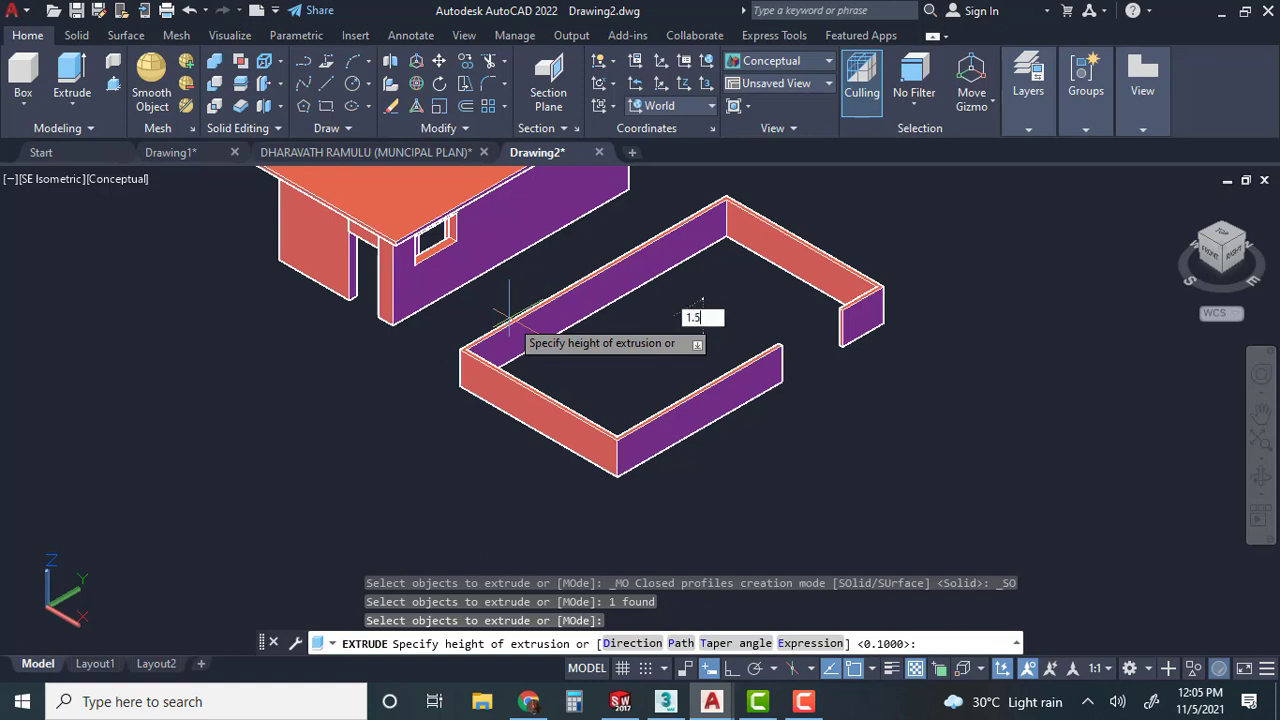
{"action": "type", "text": "1.5"}
{"action": "key", "text": "Return"}
{"action": "key", "text": "Escape"}
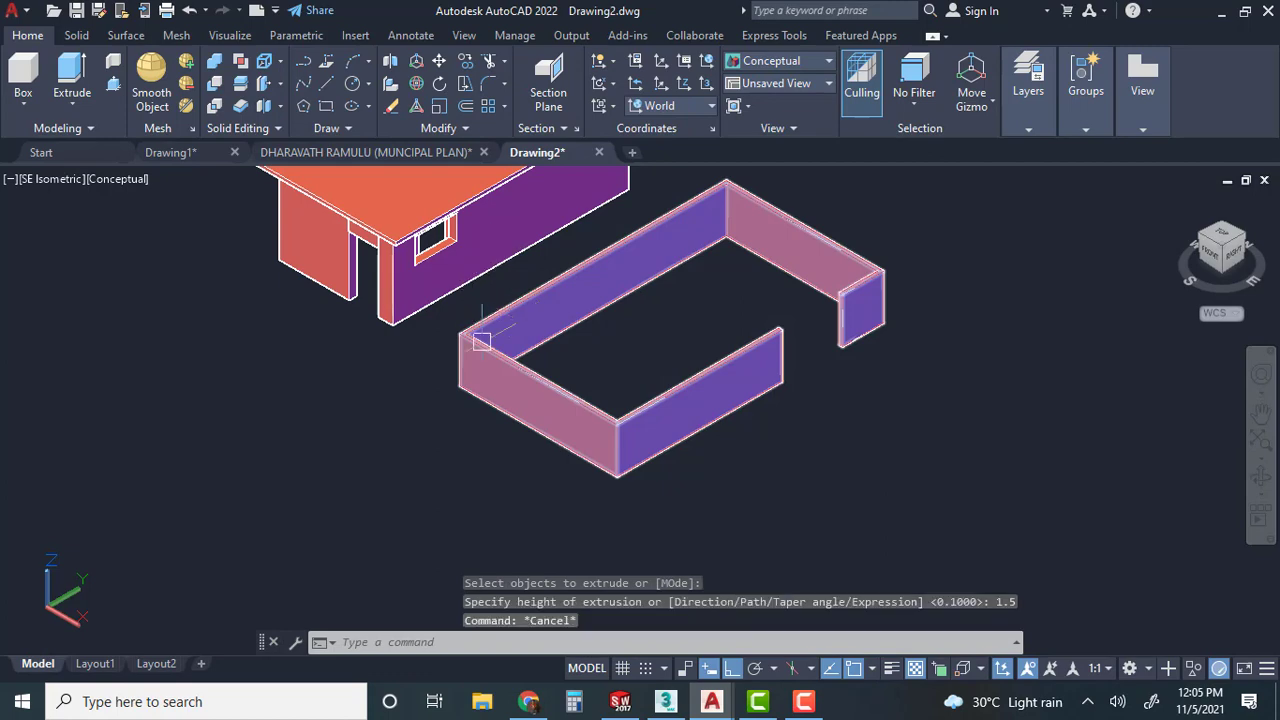
Move the parapet wall by its front bottom corner onto the matching top corner of the roof slab.
{"action": "middle_click_drag", "start_coordinate": [483, 405], "coordinate": [522, 452]}
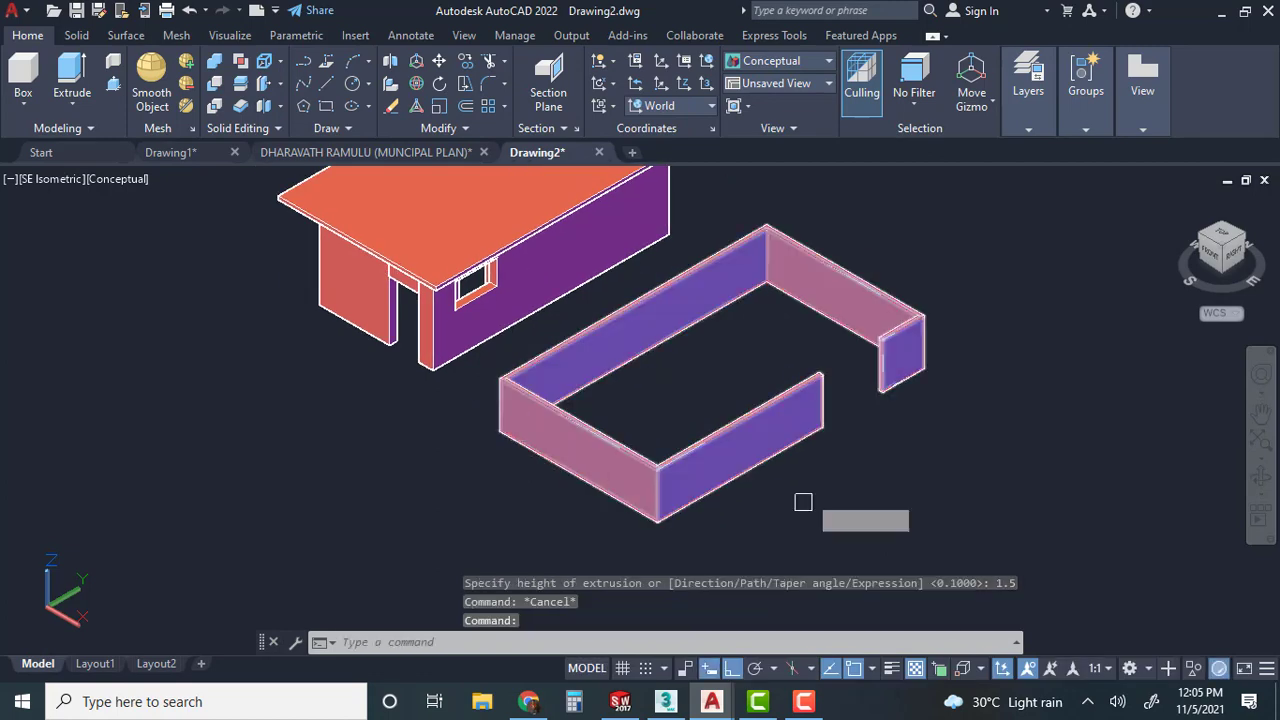
{"action": "type", "text": "m"}
{"action": "key", "text": "Return"}
{"action": "left_click", "coordinate": [1014, 556]}
{"action": "left_click", "coordinate": [584, 310]}
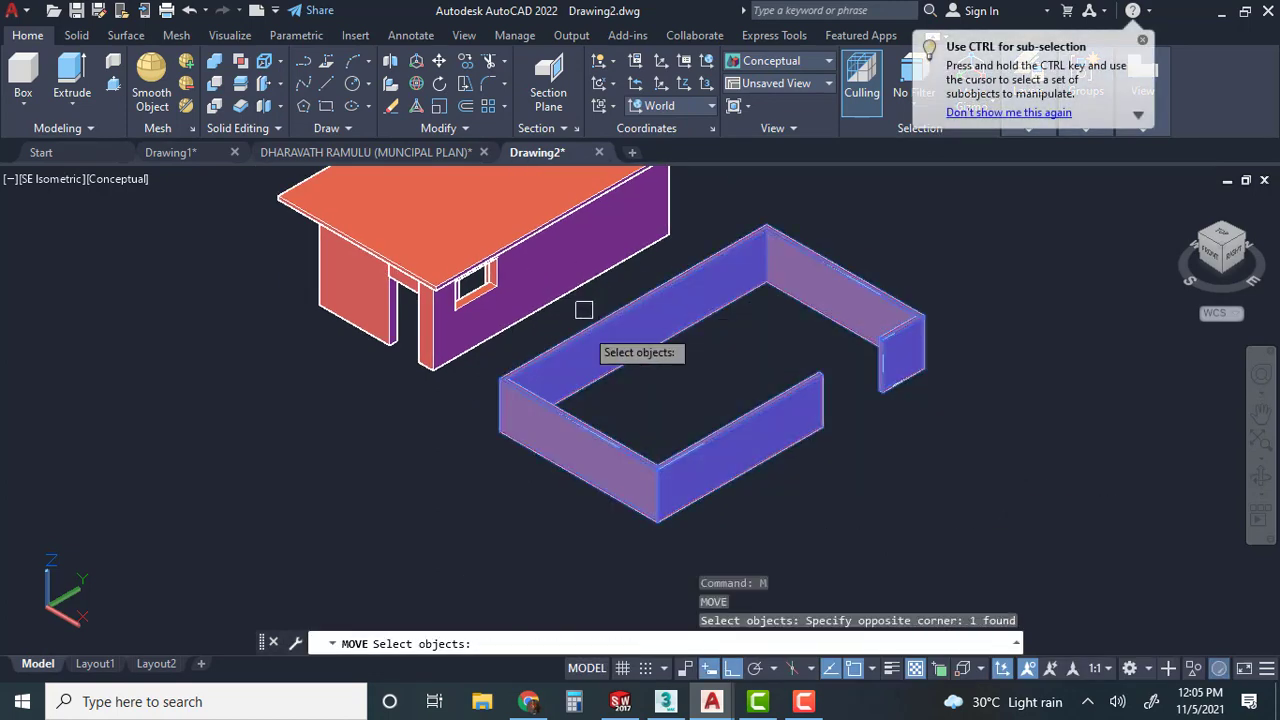
{"action": "key", "text": "Return"}
{"action": "left_click", "coordinate": [660, 519]}
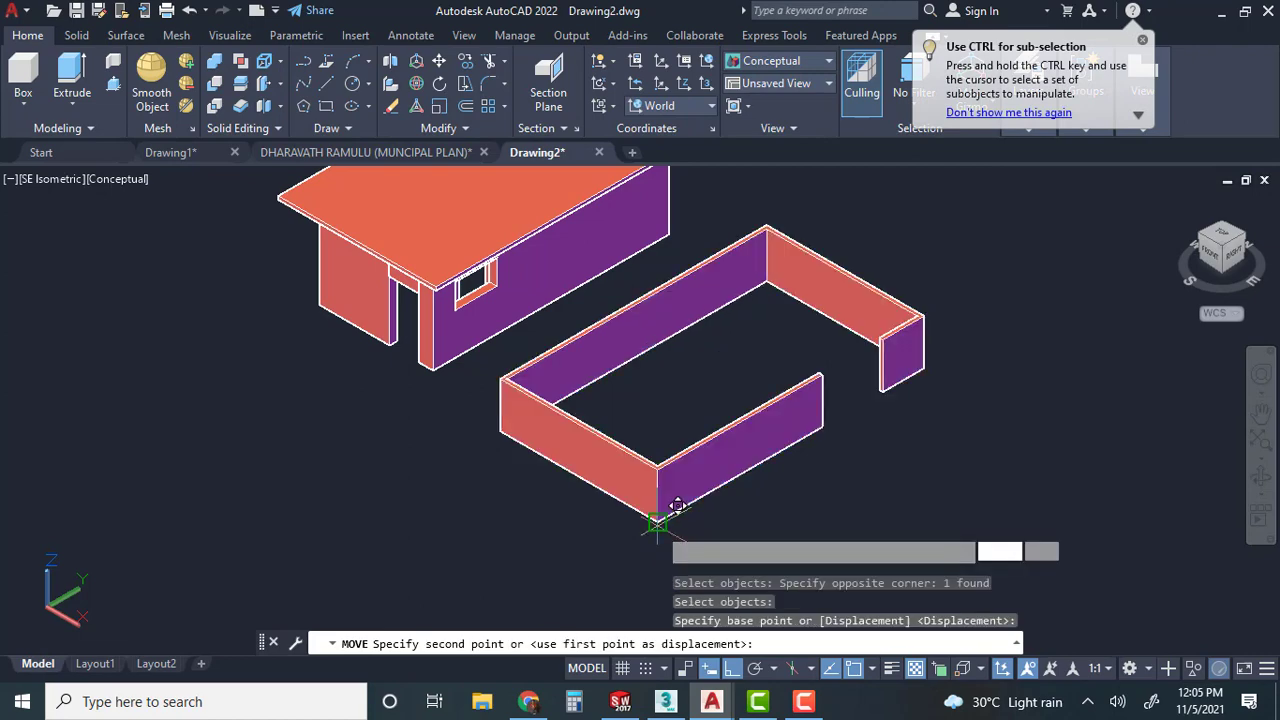
{"action": "scroll", "coordinate": [486, 240], "scroll_direction": "up", "scroll_amount": 5}
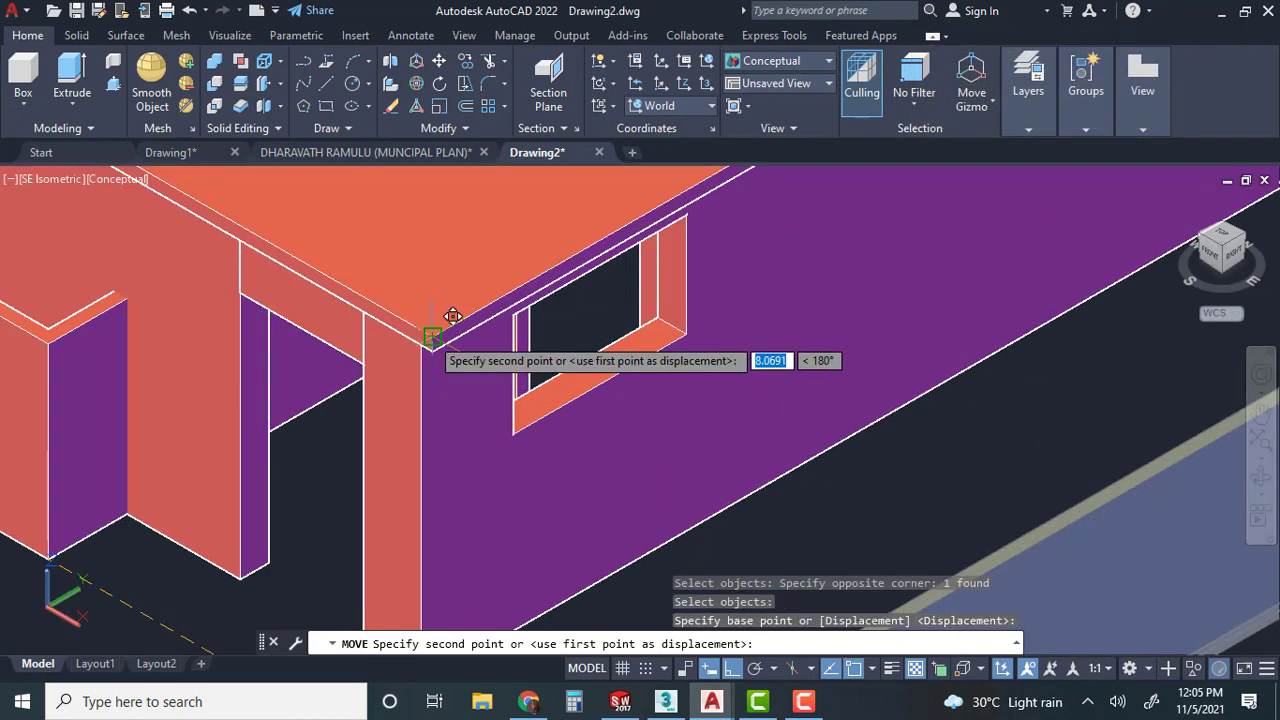
{"action": "left_click", "coordinate": [430, 337]}
{"action": "scroll", "coordinate": [430, 337], "scroll_direction": "down", "scroll_amount": 6}
{"action": "key", "text": "Escape"}
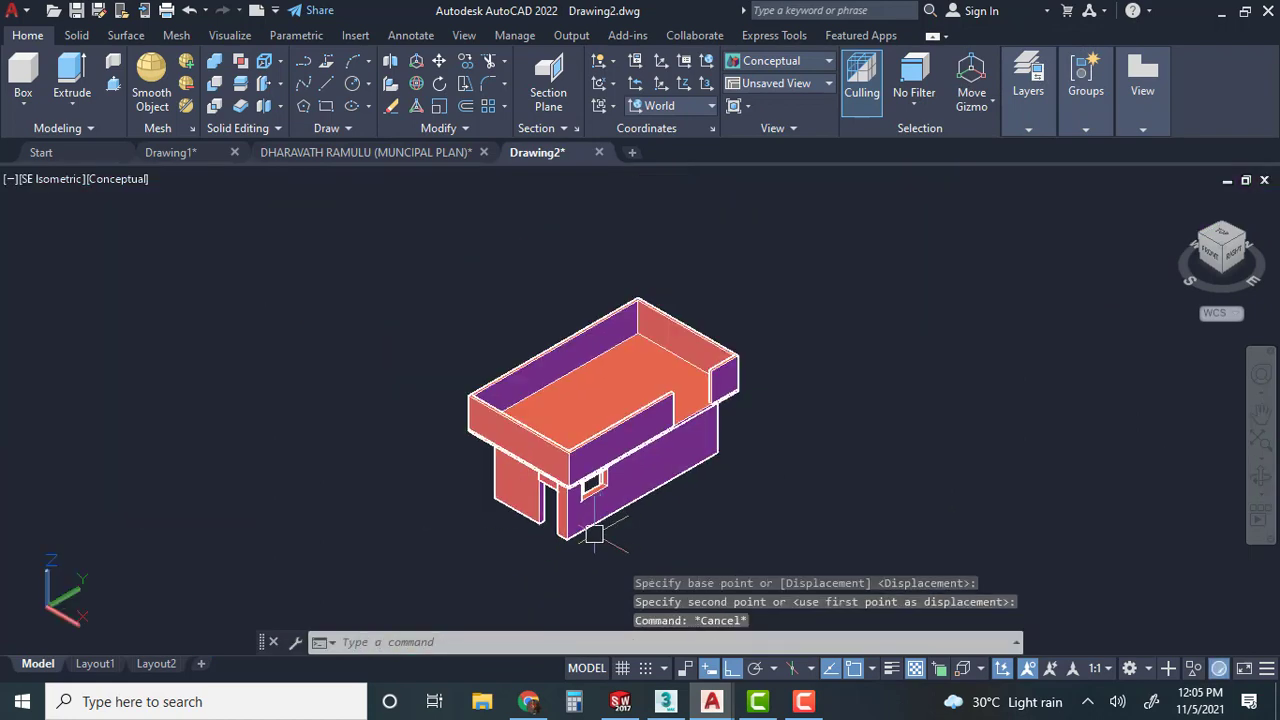
From the top view, draw a larger rectangle around the whole house, leaving the widest margin on its east side.
{"action": "left_click", "coordinate": [49, 178]}
{"action": "left_click", "coordinate": [90, 223]}
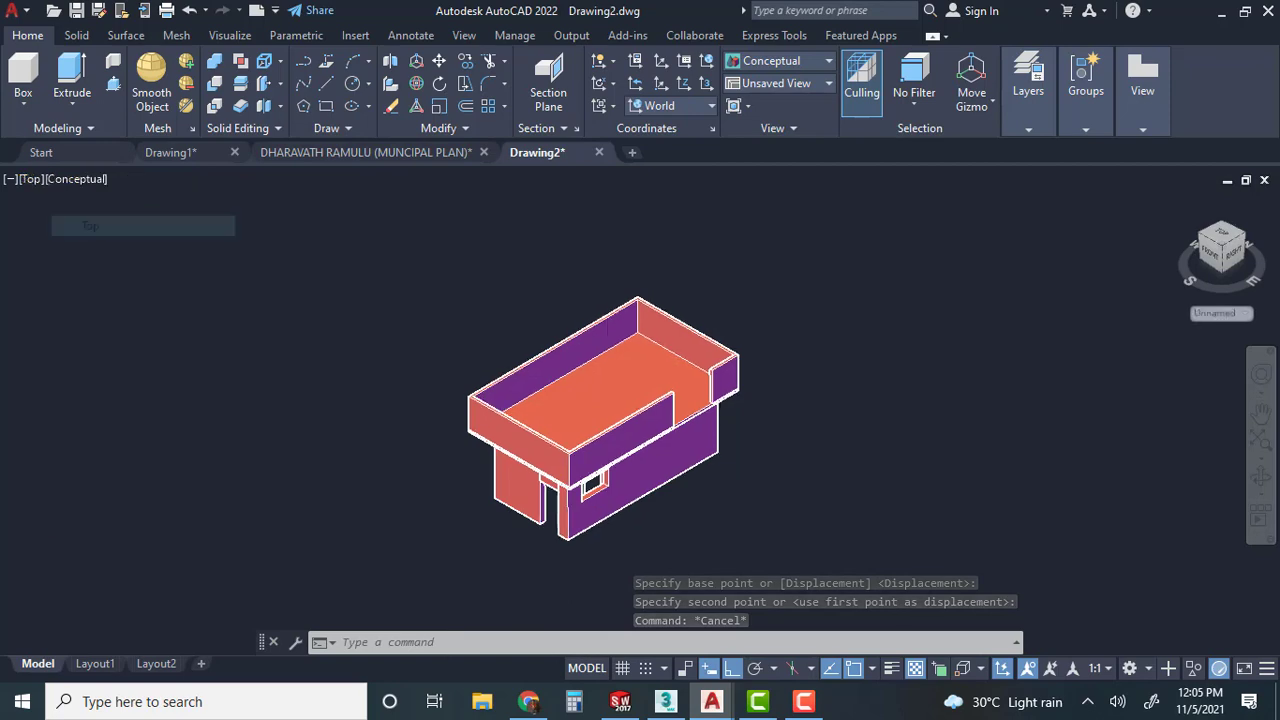
{"action": "middle_click_drag", "start_coordinate": [556, 440], "coordinate": [631, 449]}
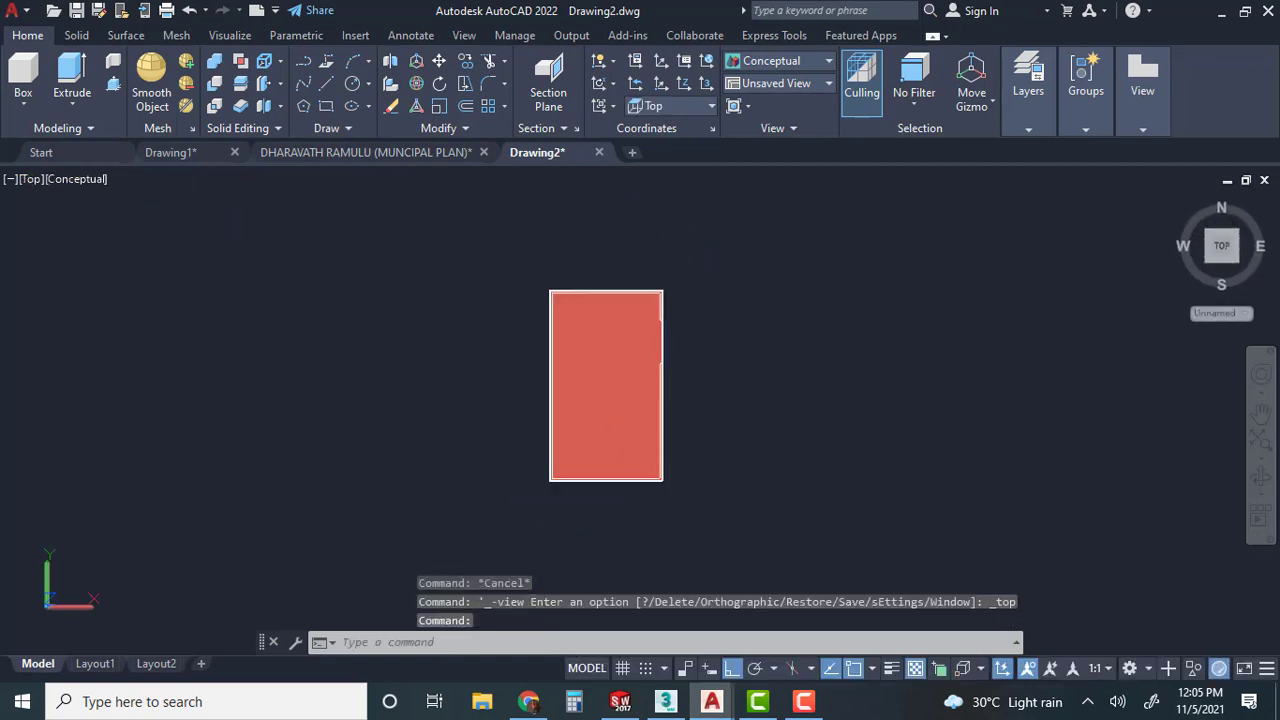
{"action": "left_click", "coordinate": [326, 106]}
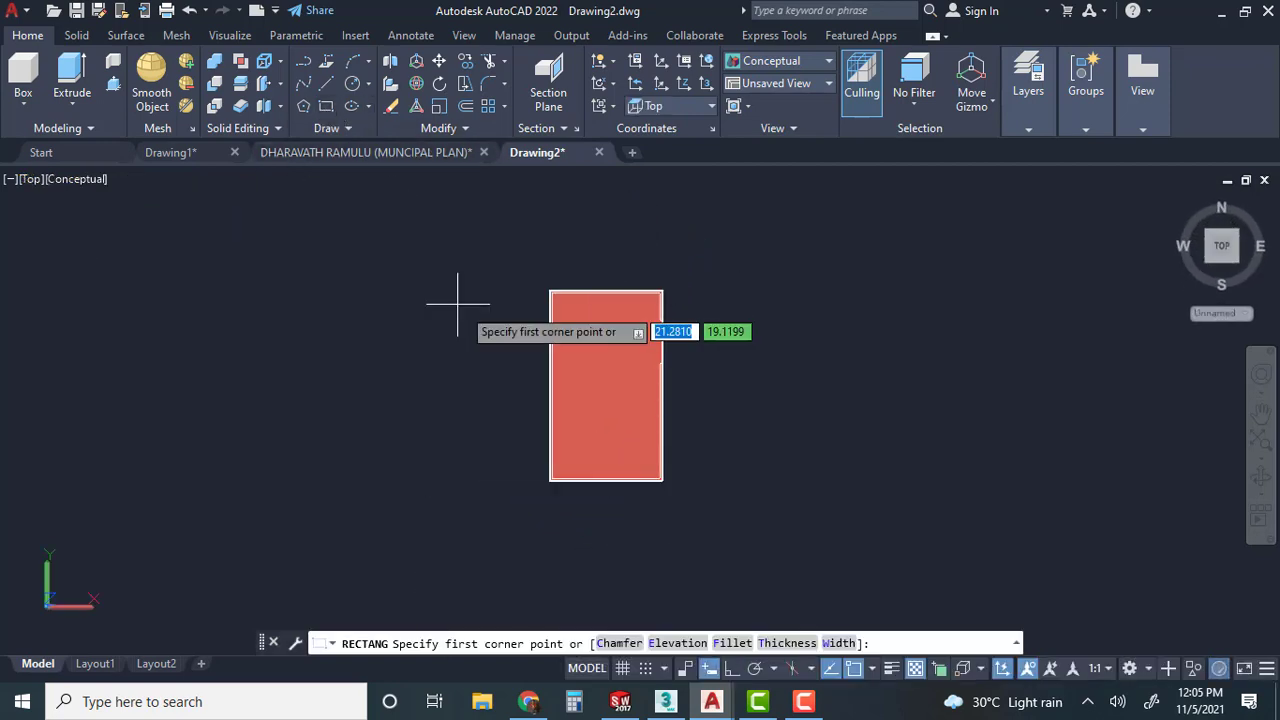
{"action": "left_click", "coordinate": [518, 274]}
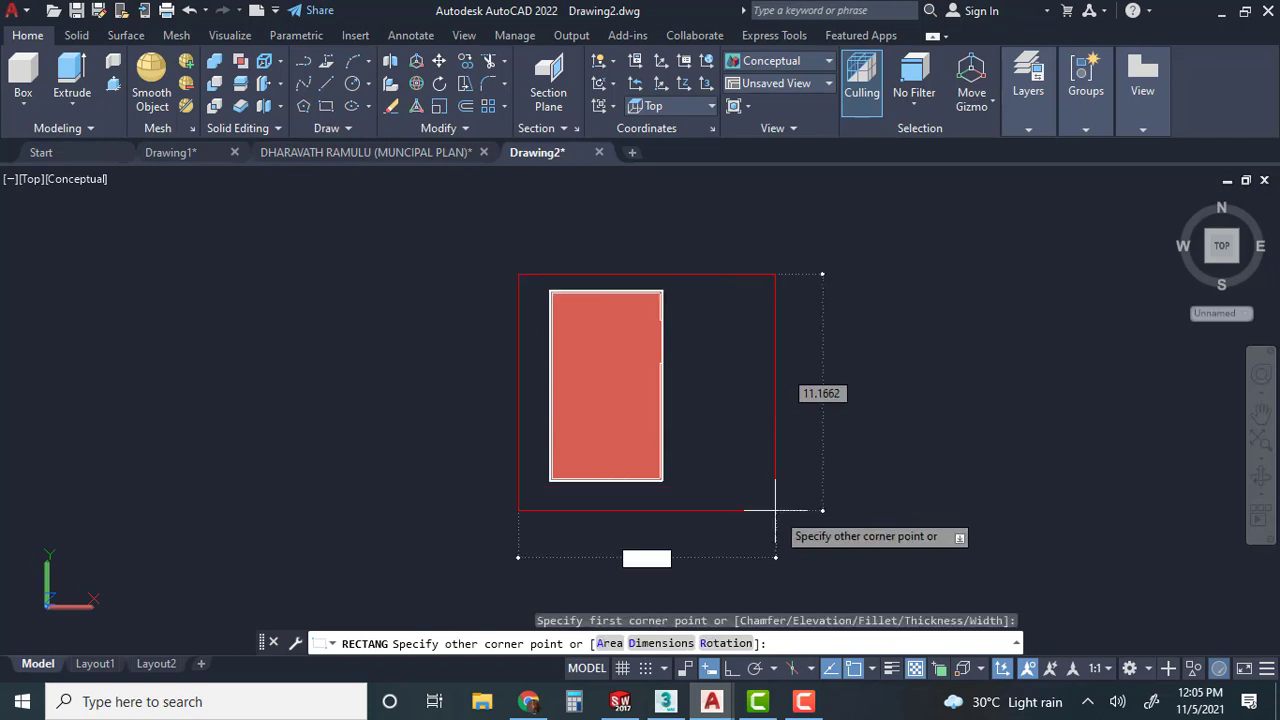
{"action": "key", "text": "Escape"}
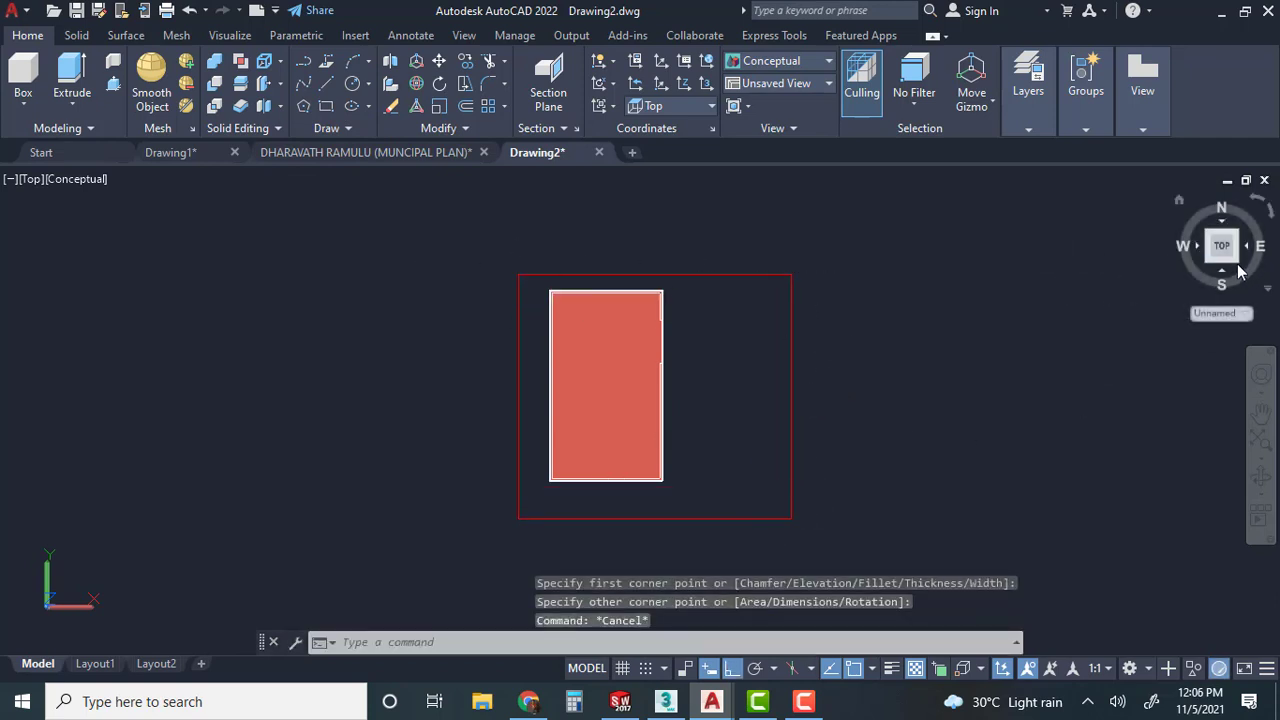
In the SE isometric view, copy the site rectangle to the empty area southeast of the house.
{"action": "left_click", "coordinate": [1238, 268]}
{"action": "middle_click_drag", "start_coordinate": [585, 310], "coordinate": [535, 278]}
{"action": "type", "text": "co"}
{"action": "key", "text": "Return"}
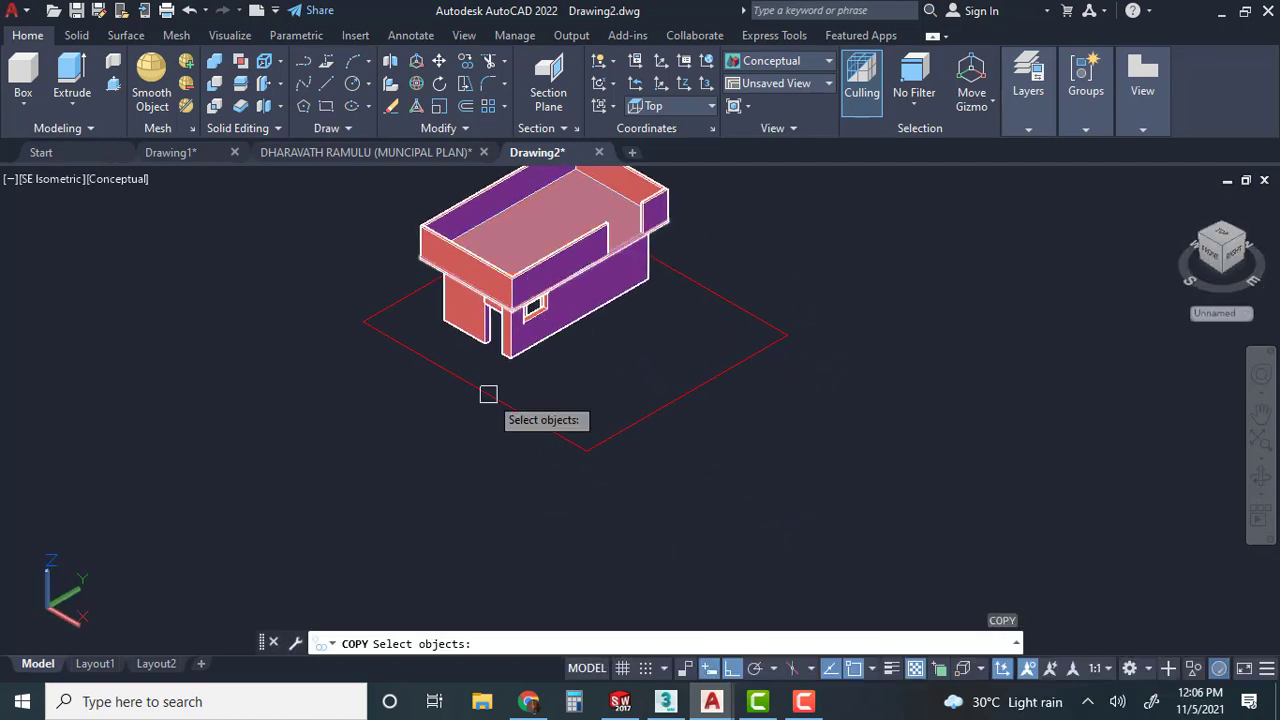
{"action": "left_click", "coordinate": [589, 449]}
{"action": "key", "text": "Return"}
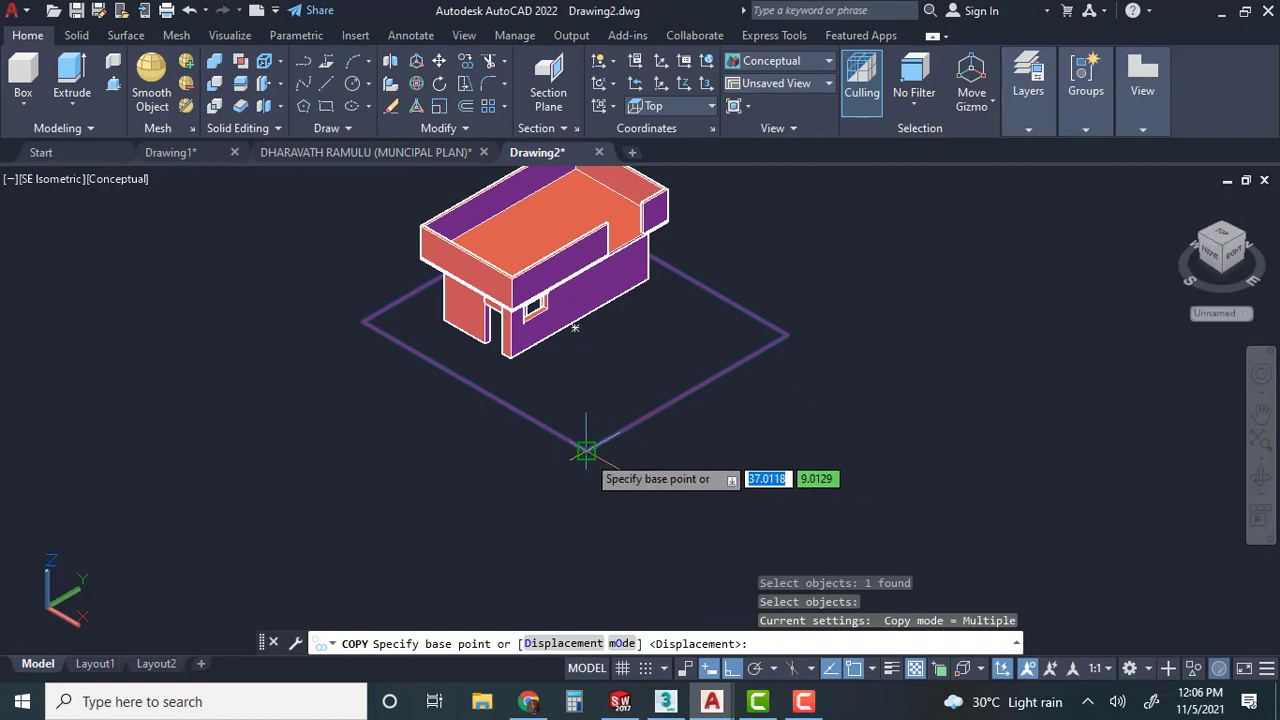
{"action": "left_click", "coordinate": [588, 450]}
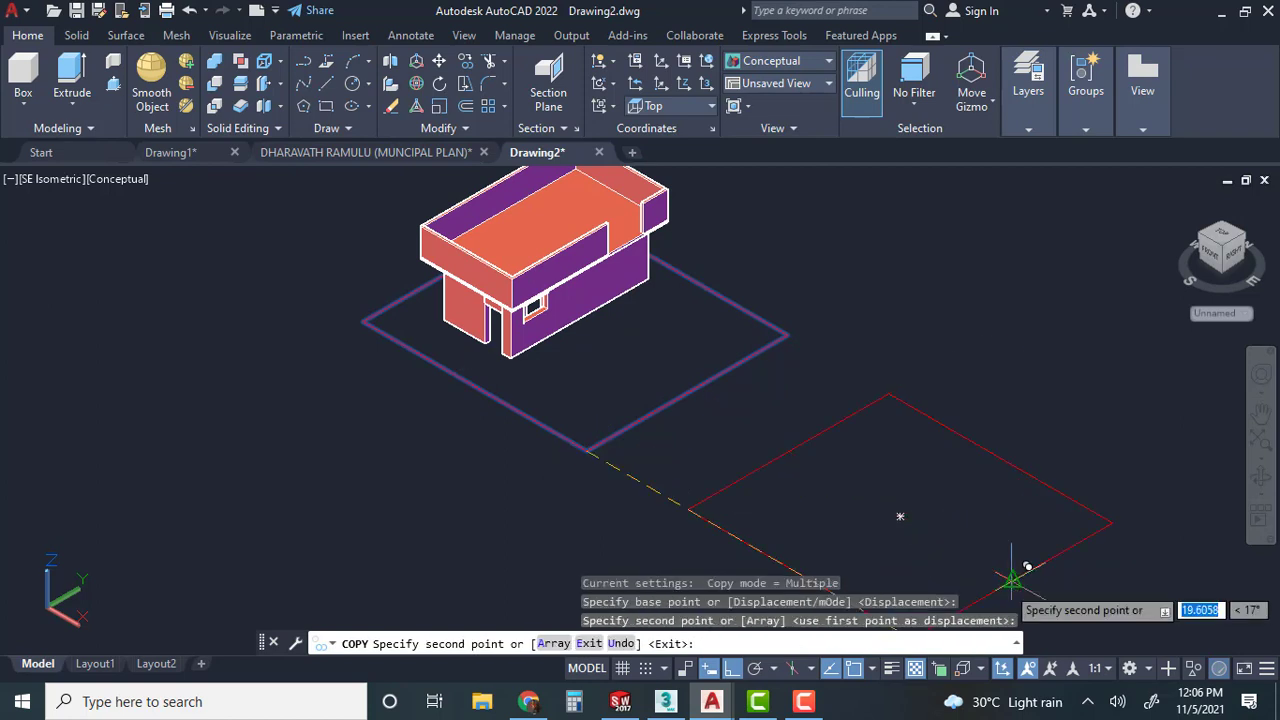
{"action": "left_click", "coordinate": [943, 529]}
{"action": "key", "text": "Escape"}
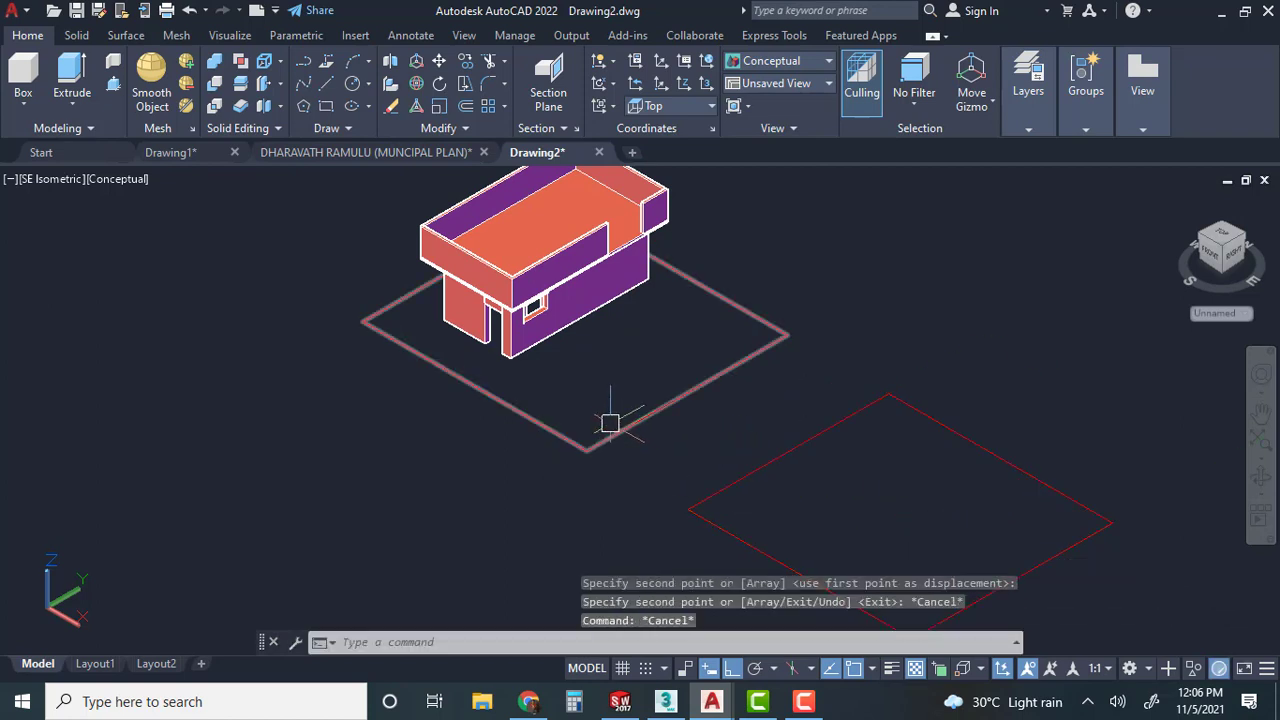
Offset the site rectangle around the house inward by 0.1.
{"action": "type", "text": "o"}
{"action": "key", "text": "Return"}
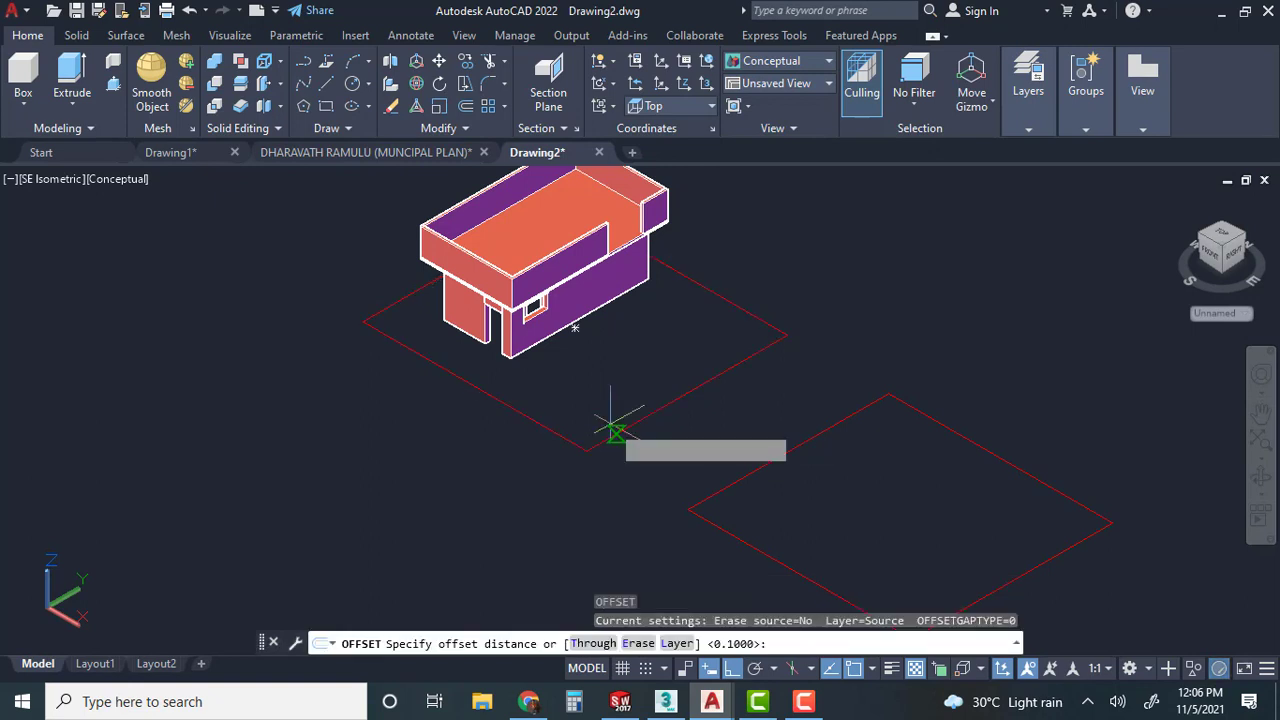
{"action": "type", "text": ".1"}
{"action": "key", "text": "Return"}
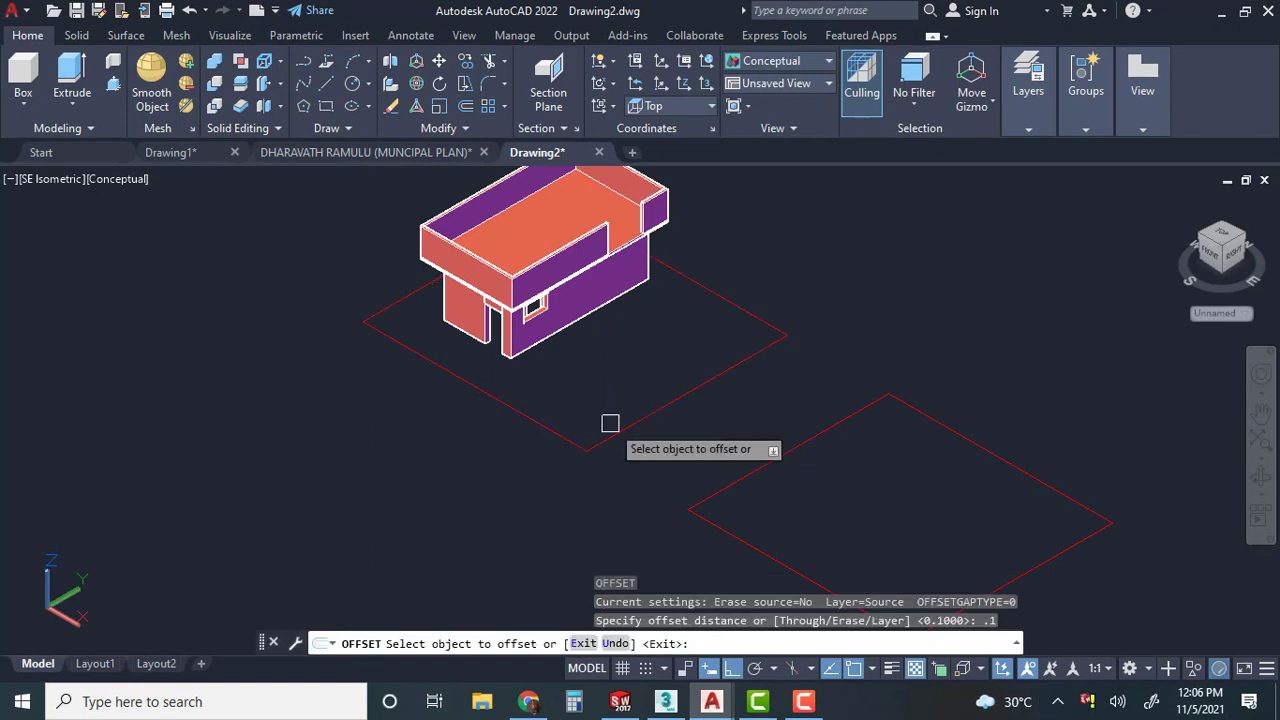
{"action": "left_click", "coordinate": [550, 430]}
{"action": "left_click", "coordinate": [590, 406]}
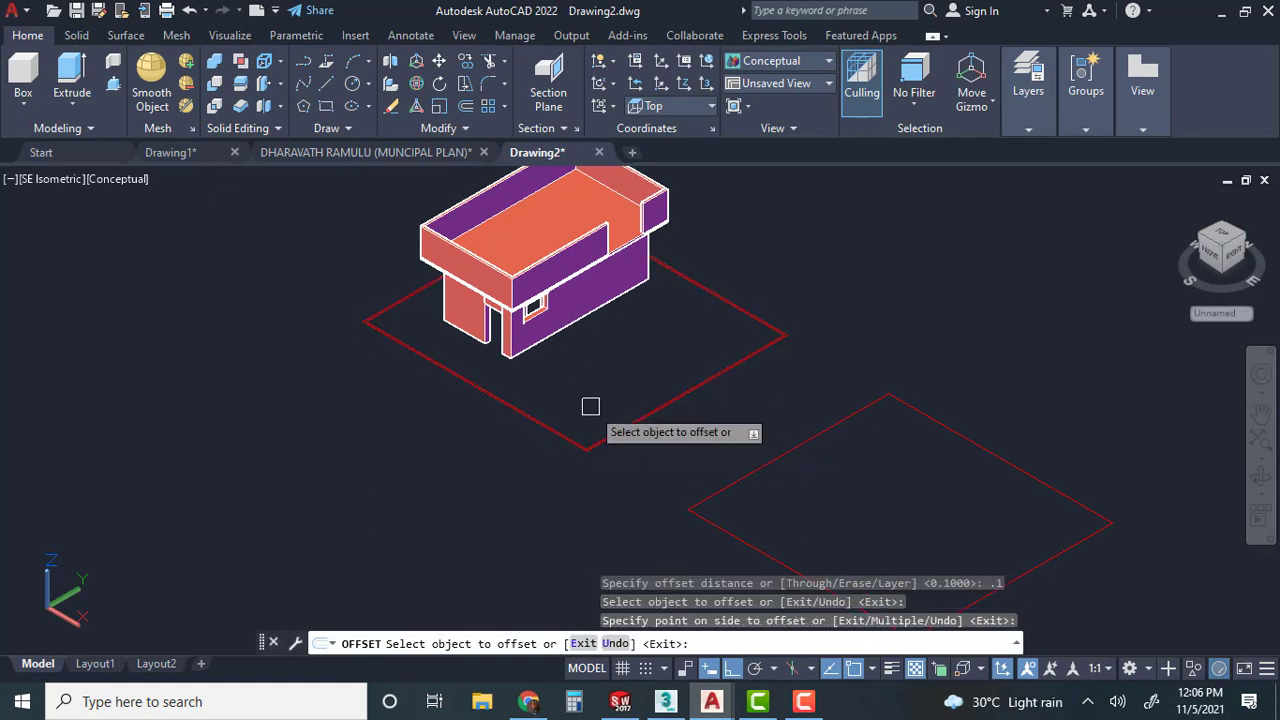
{"action": "key", "text": "Escape"}
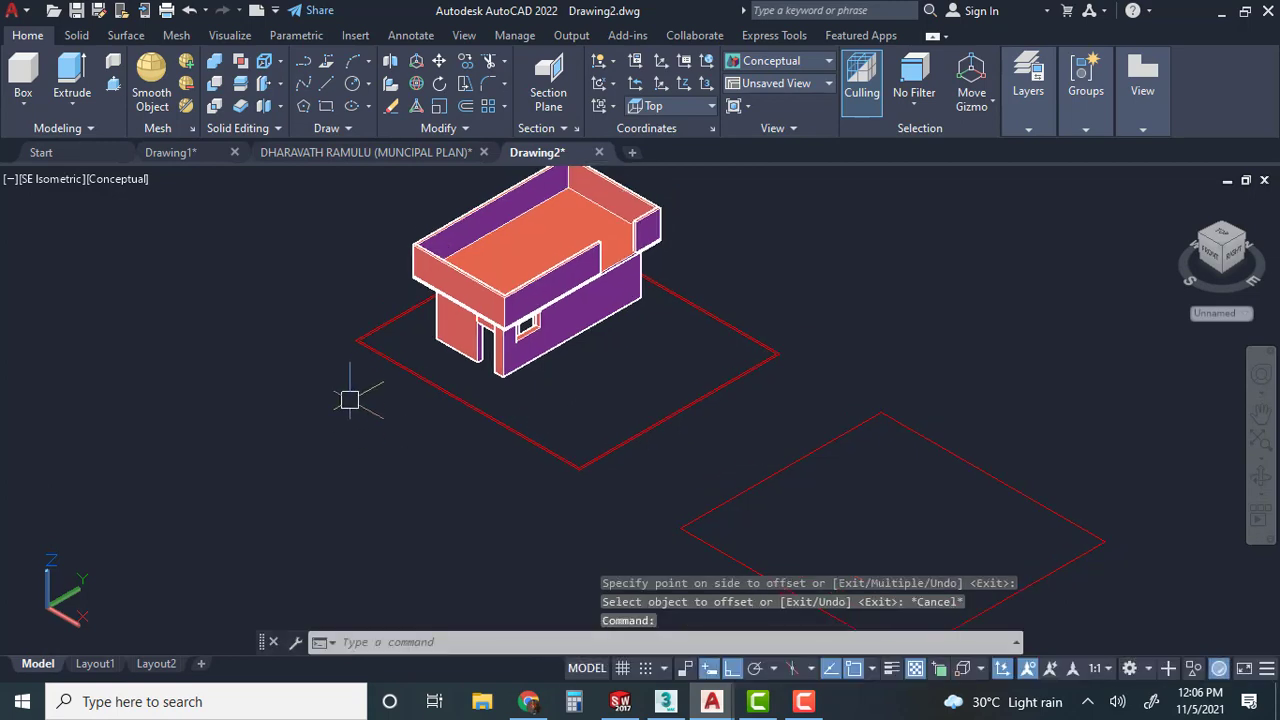
Draw a narrow rectangle between the two site outlines in front of the house to mark a gate opening.
{"action": "scroll", "coordinate": [350, 400], "scroll_direction": "up", "scroll_amount": 2}
{"action": "type", "text": "rec"}
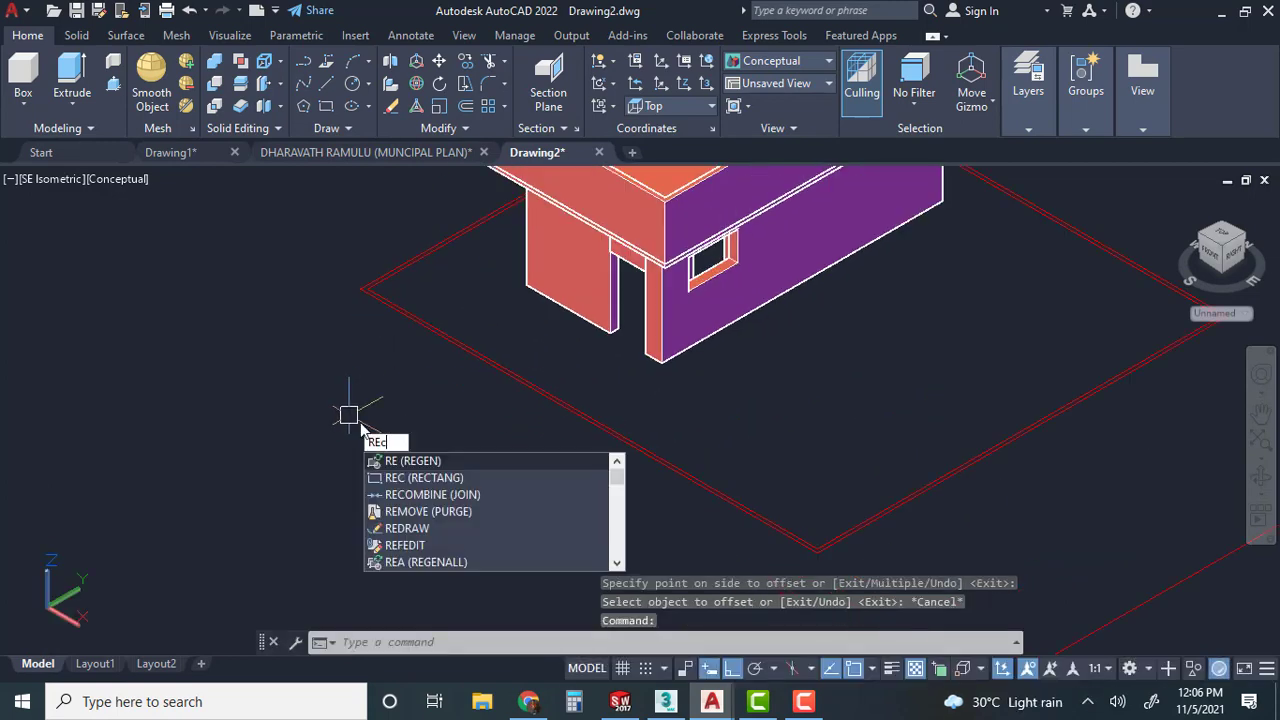
{"action": "key", "text": "Return"}
{"action": "scroll", "coordinate": [560, 412], "scroll_direction": "up", "scroll_amount": 3}
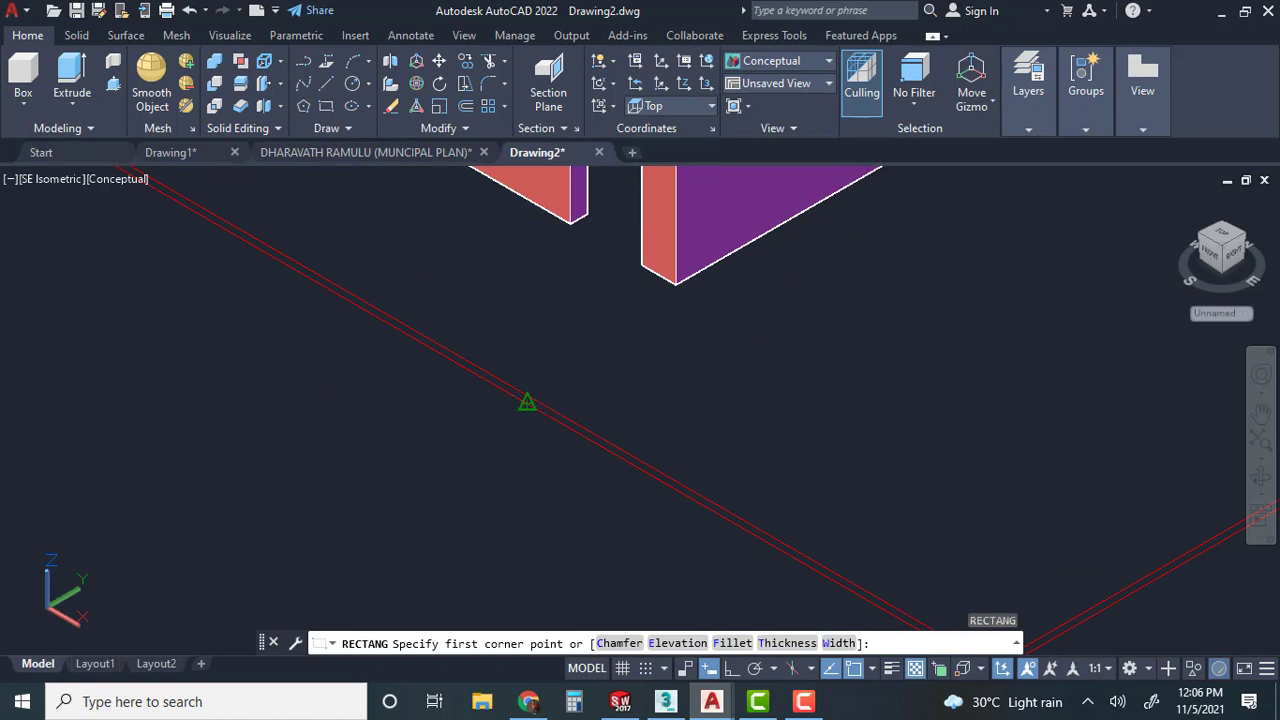
{"action": "left_click", "coordinate": [573, 377]}
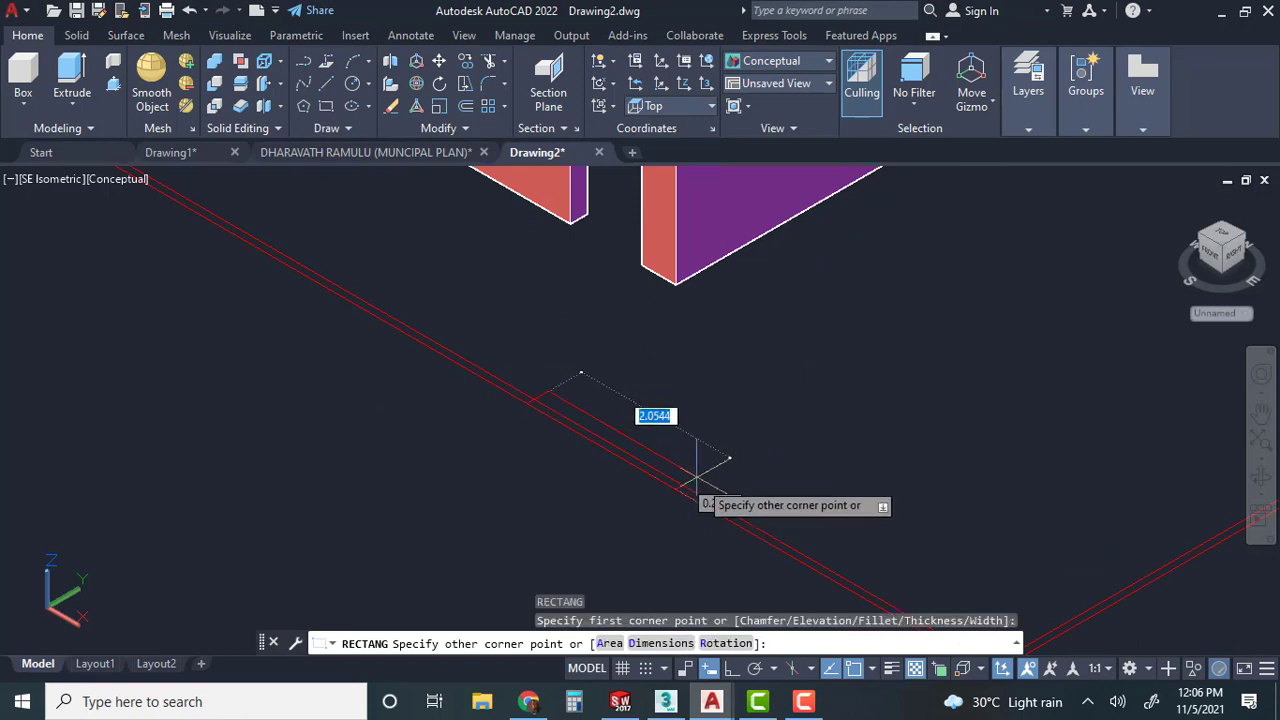
{"action": "left_click", "coordinate": [749, 522]}
{"action": "key", "text": "Escape"}
{"action": "key", "text": "Escape"}
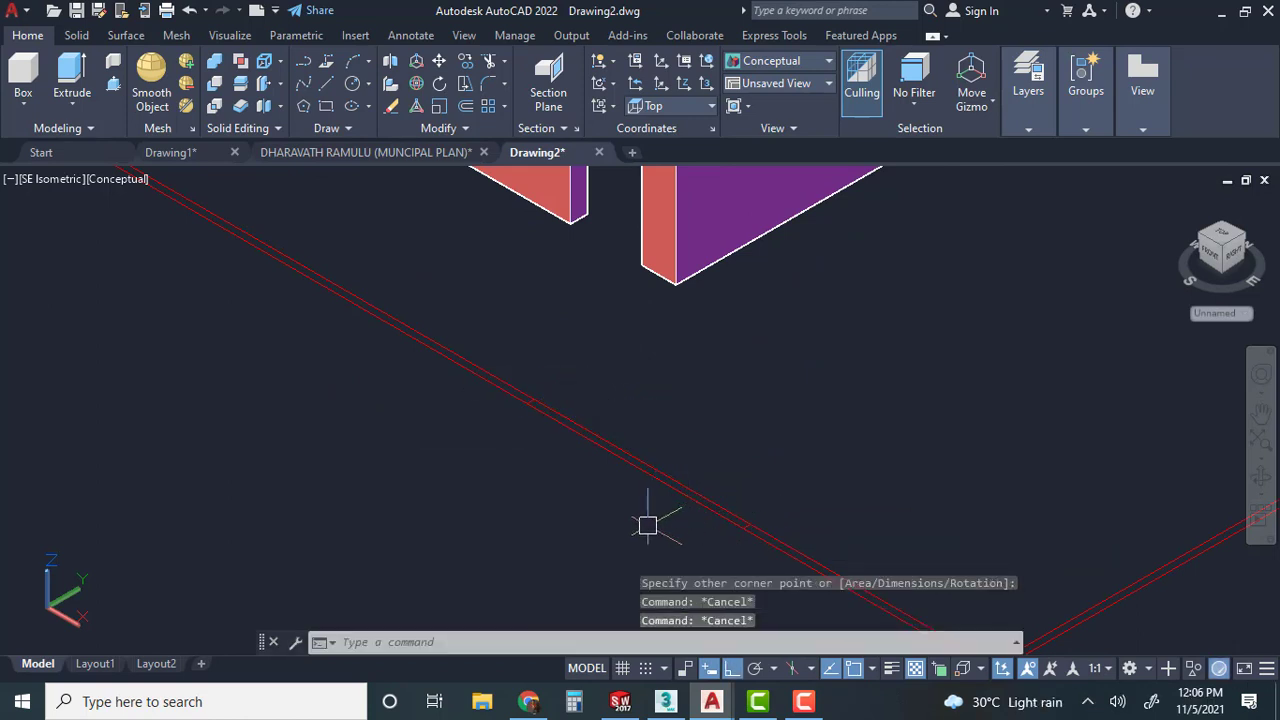
{"action": "scroll", "coordinate": [758, 499], "scroll_direction": "down", "scroll_amount": 5}
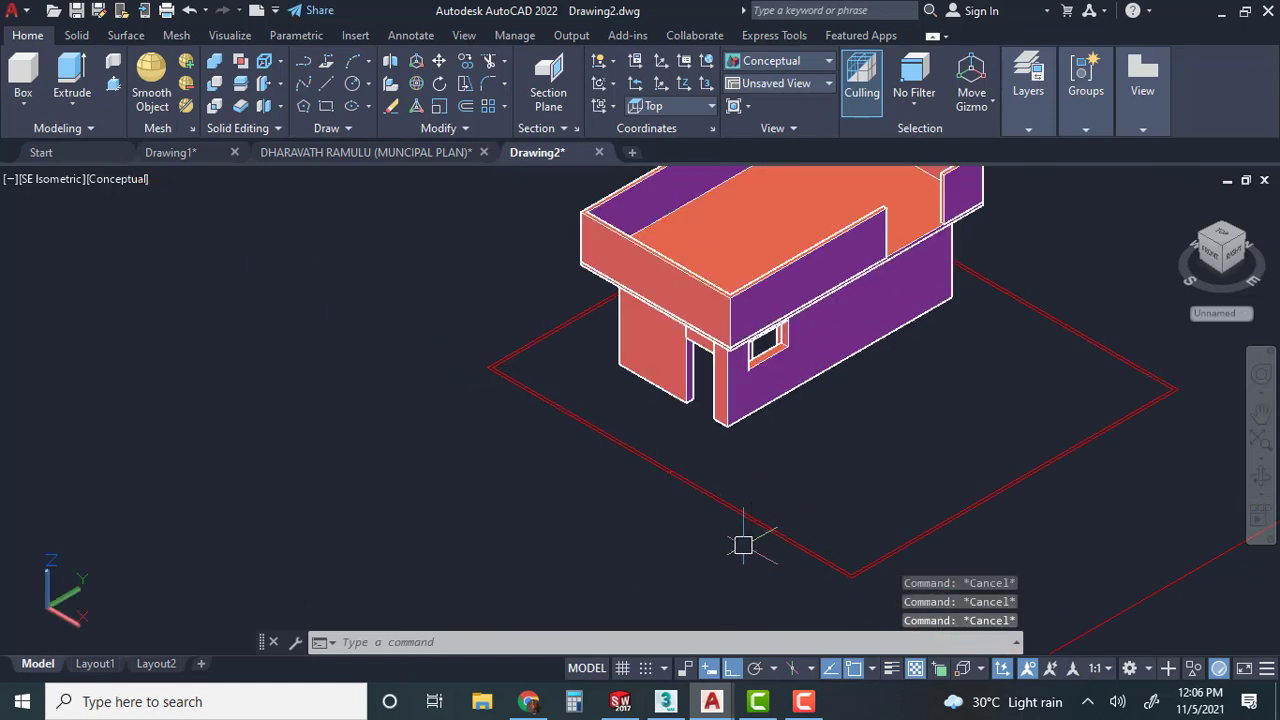
Undo the gate rectangle and the inward offset of the site outline around the house.
{"action": "key", "text": "ctrl+z"}
{"action": "key", "text": "ctrl+z"}
{"action": "key", "text": "ctrl+z"}
{"action": "key", "text": "ctrl+z"}
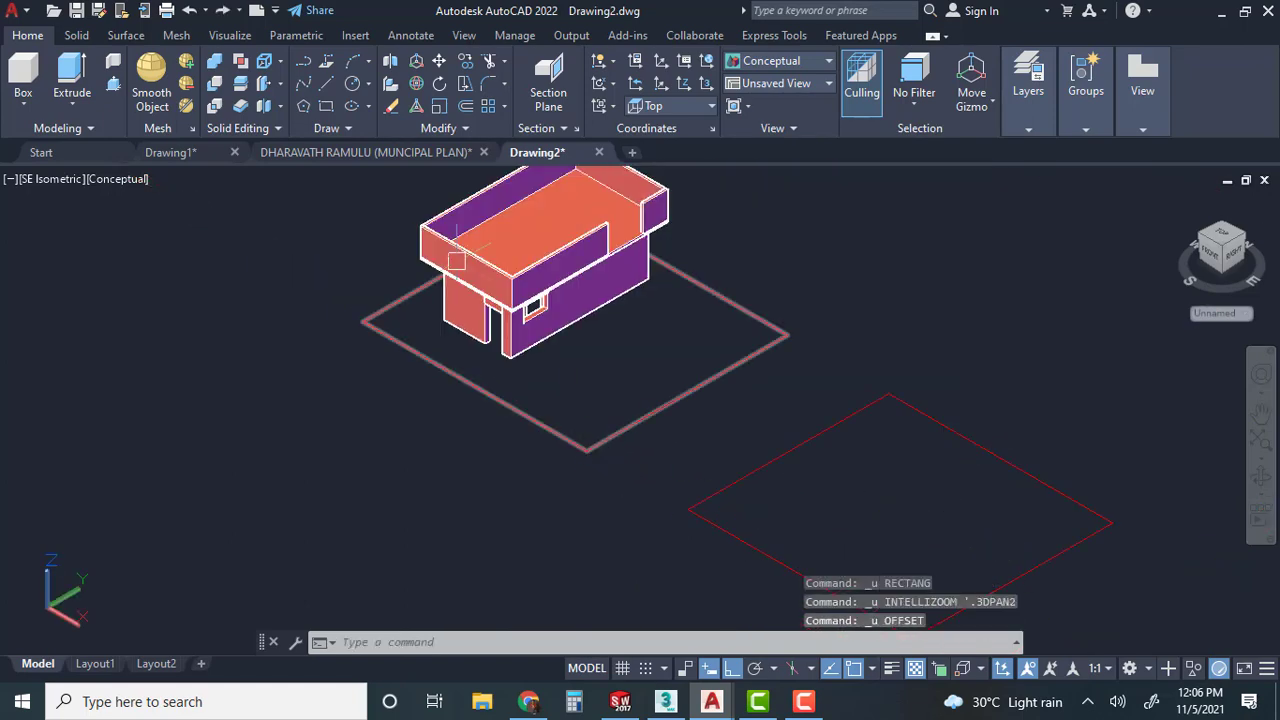
Extrude the site rectangle around the house by 0.05 to form the ground slab.
{"action": "left_click", "coordinate": [72, 65]}
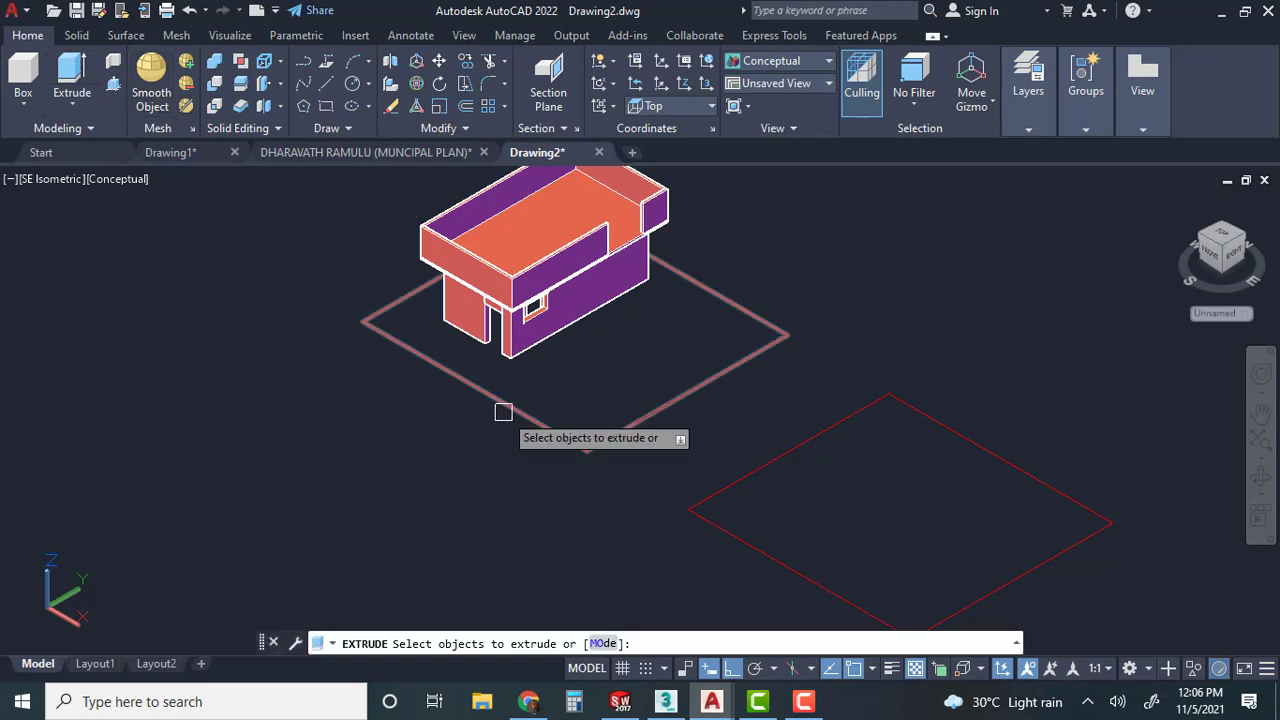
{"action": "left_click", "coordinate": [504, 406]}
{"action": "key", "text": "Return"}
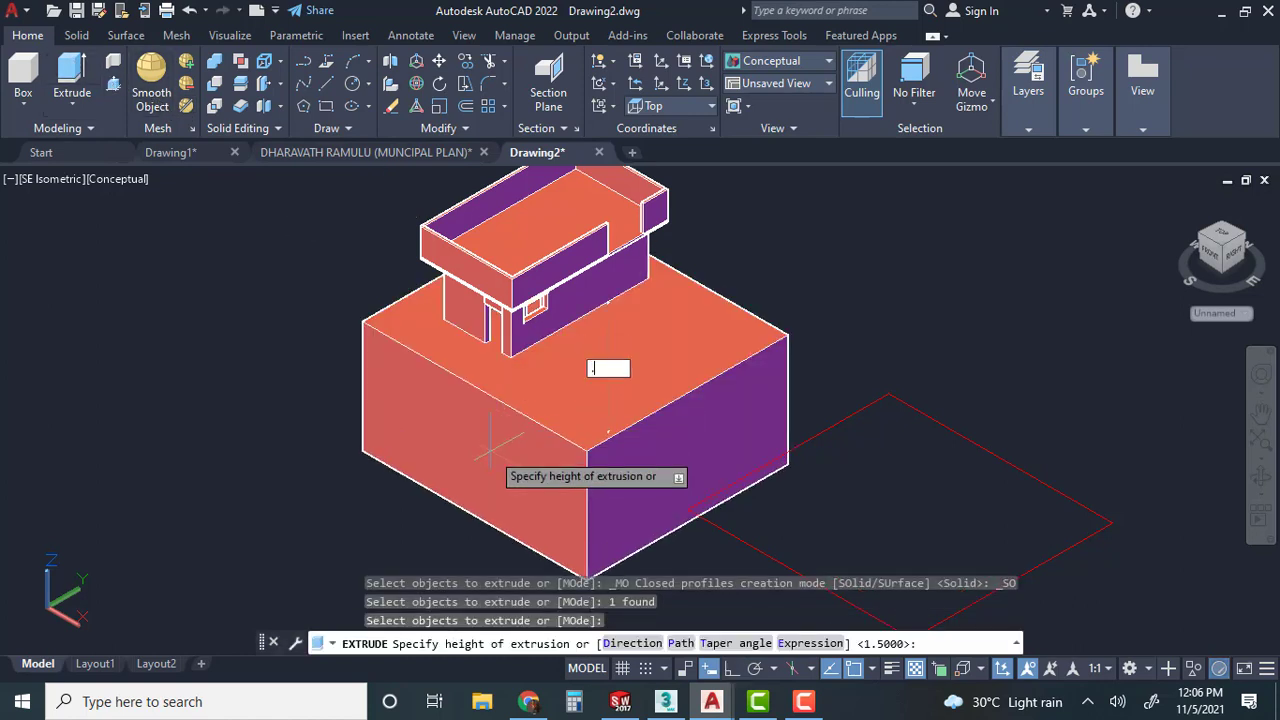
{"action": "key", "text": "Return"}
{"action": "key", "text": "Escape"}
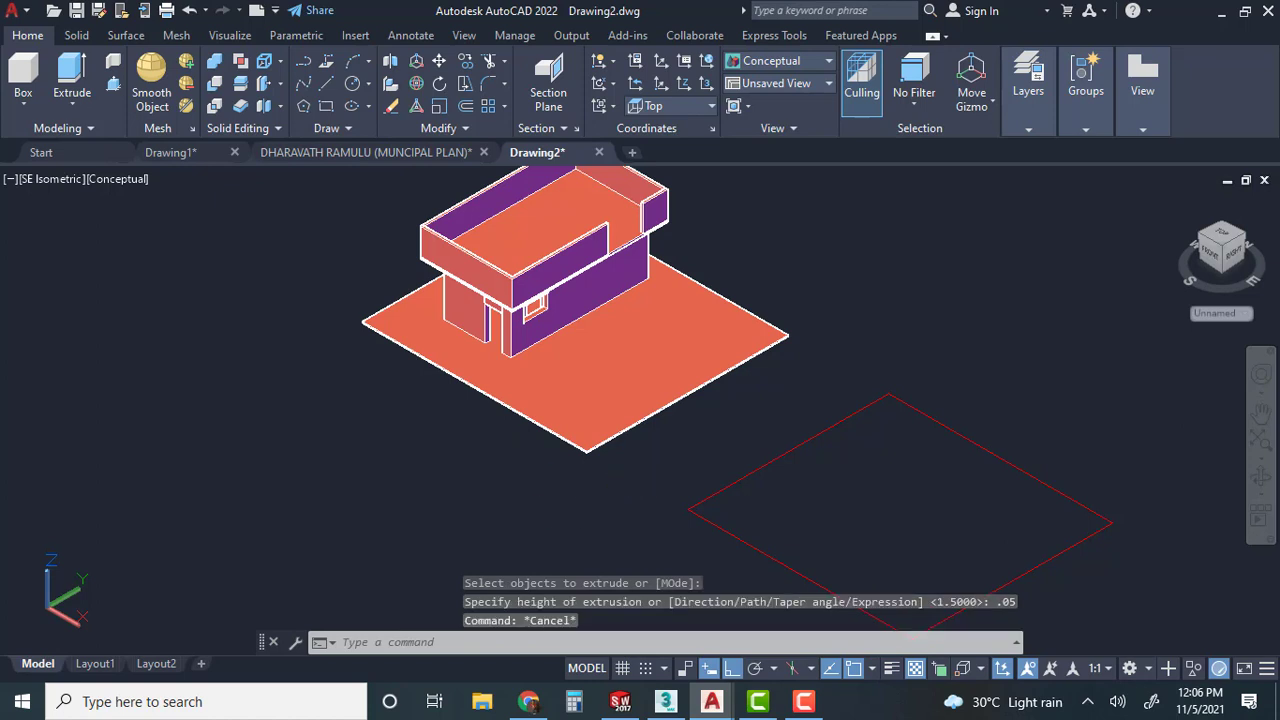
Offset the copied site rectangle inward by 0.1 to outline the compound wall.
{"action": "middle_click_drag", "start_coordinate": [834, 549], "coordinate": [724, 504]}
{"action": "key", "text": "Escape"}
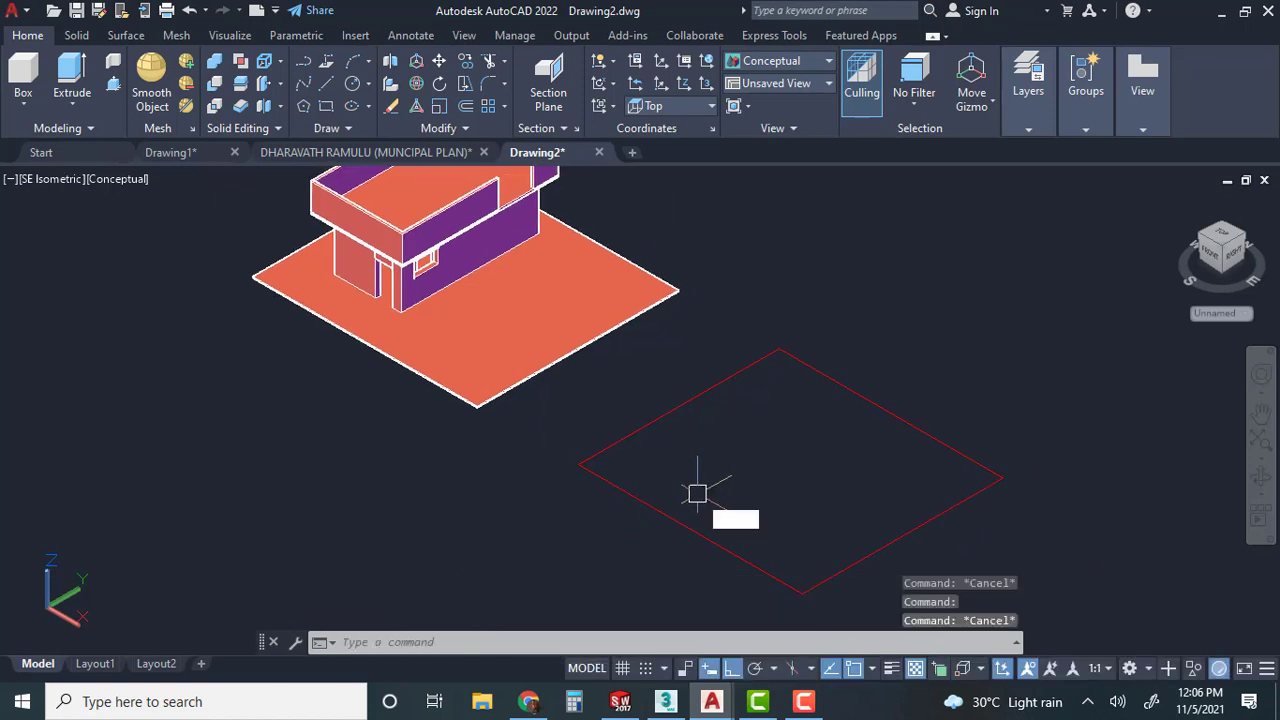
{"action": "key", "text": "Return"}
{"action": "type", "text": ".1"}
{"action": "key", "text": "Return"}
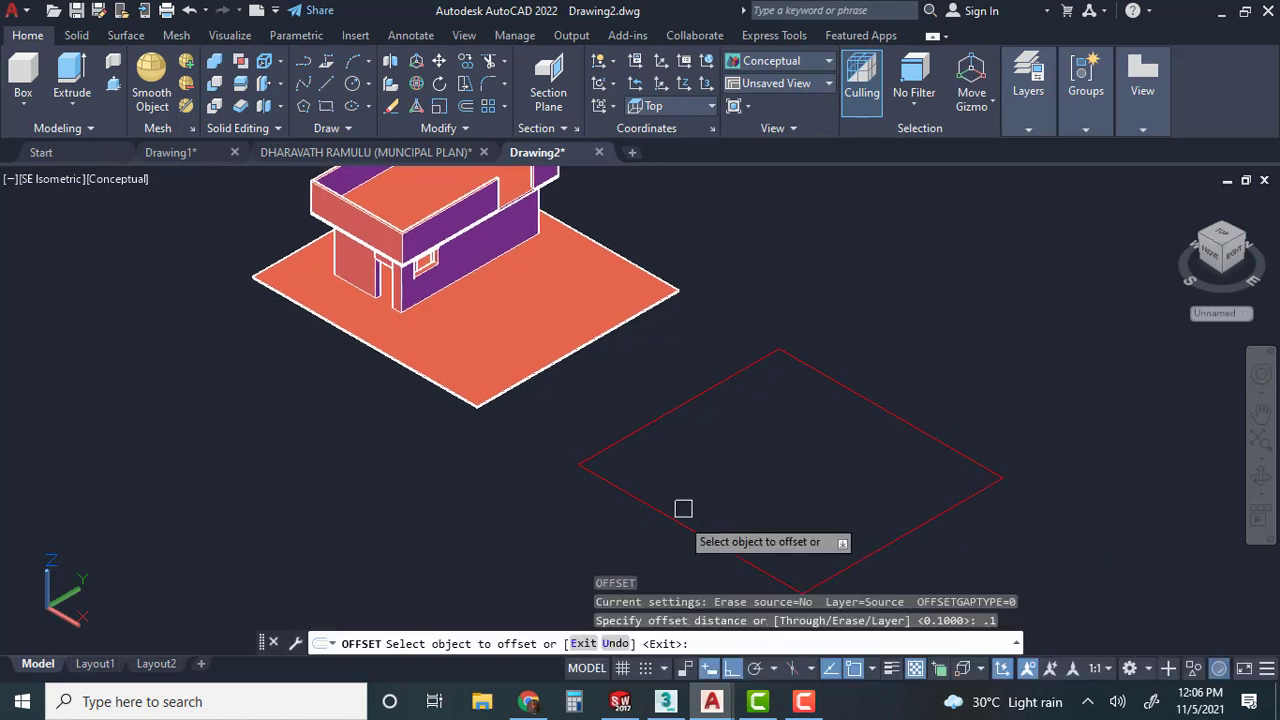
{"action": "left_click", "coordinate": [671, 522]}
{"action": "left_click", "coordinate": [752, 485]}
{"action": "key", "text": "Escape"}
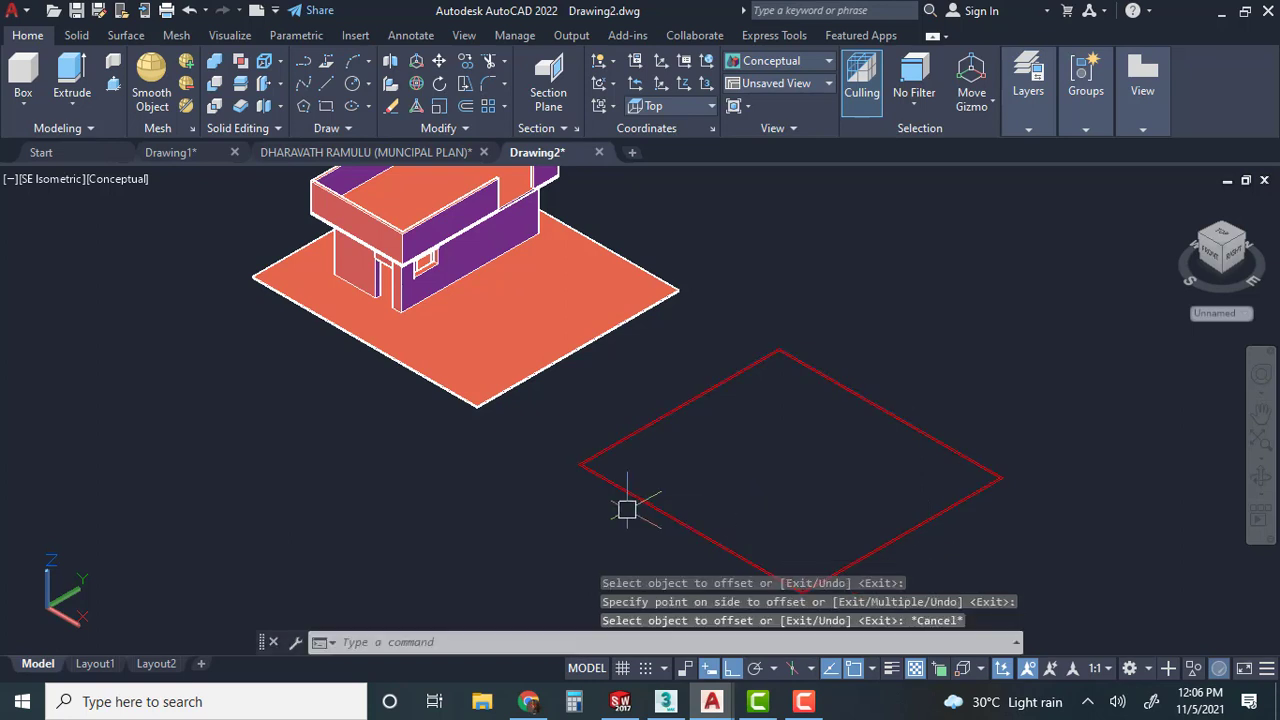
Draw a narrow rectangle between the two compound wall outlines on the front side to mark the gate opening.
{"action": "type", "text": "rec"}
{"action": "key", "text": "Return"}
{"action": "scroll", "coordinate": [686, 525], "scroll_direction": "up", "scroll_amount": 6}
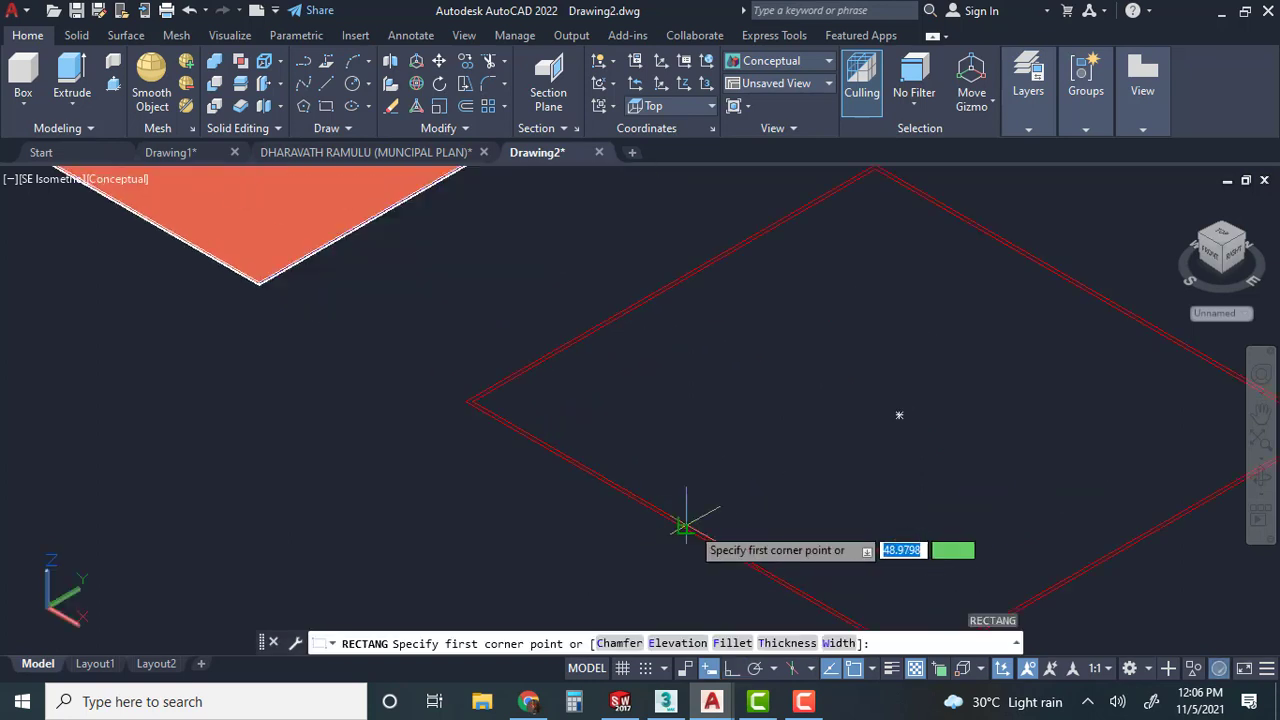
{"action": "left_click", "coordinate": [666, 520]}
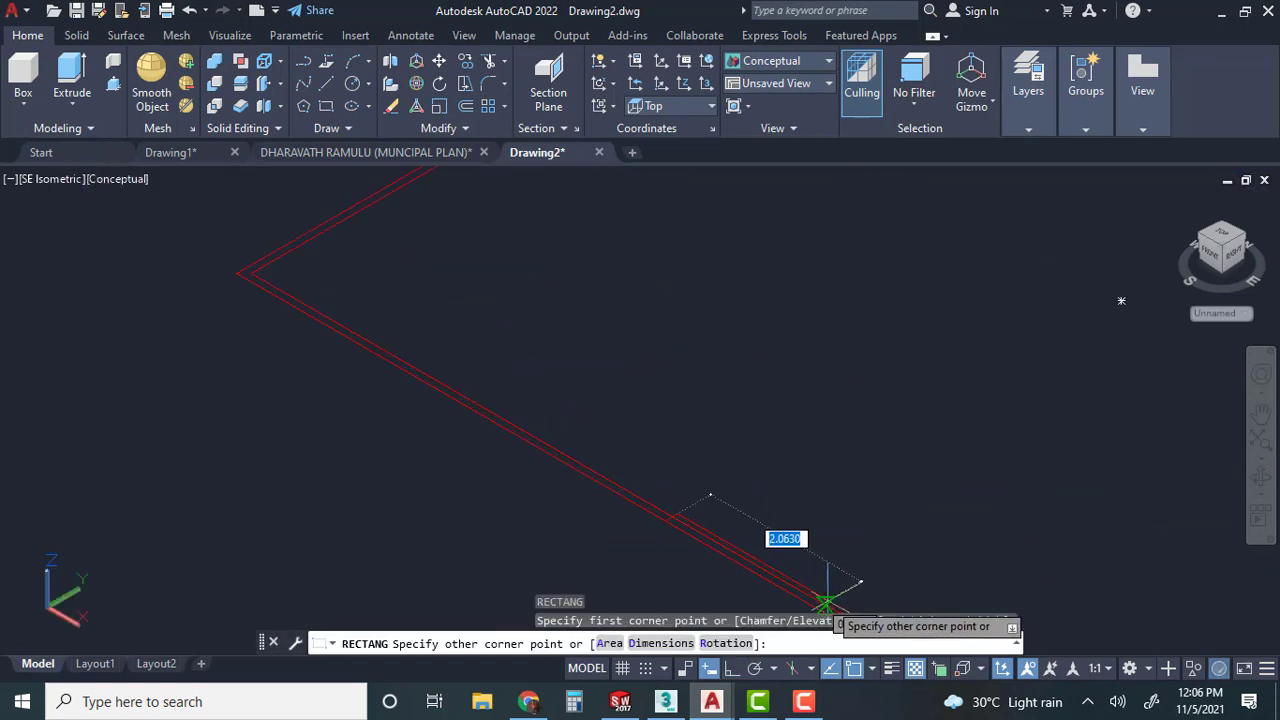
{"action": "scroll", "coordinate": [832, 588], "scroll_direction": "down", "scroll_amount": 2}
{"action": "middle_click_drag", "start_coordinate": [832, 586], "coordinate": [710, 455]}
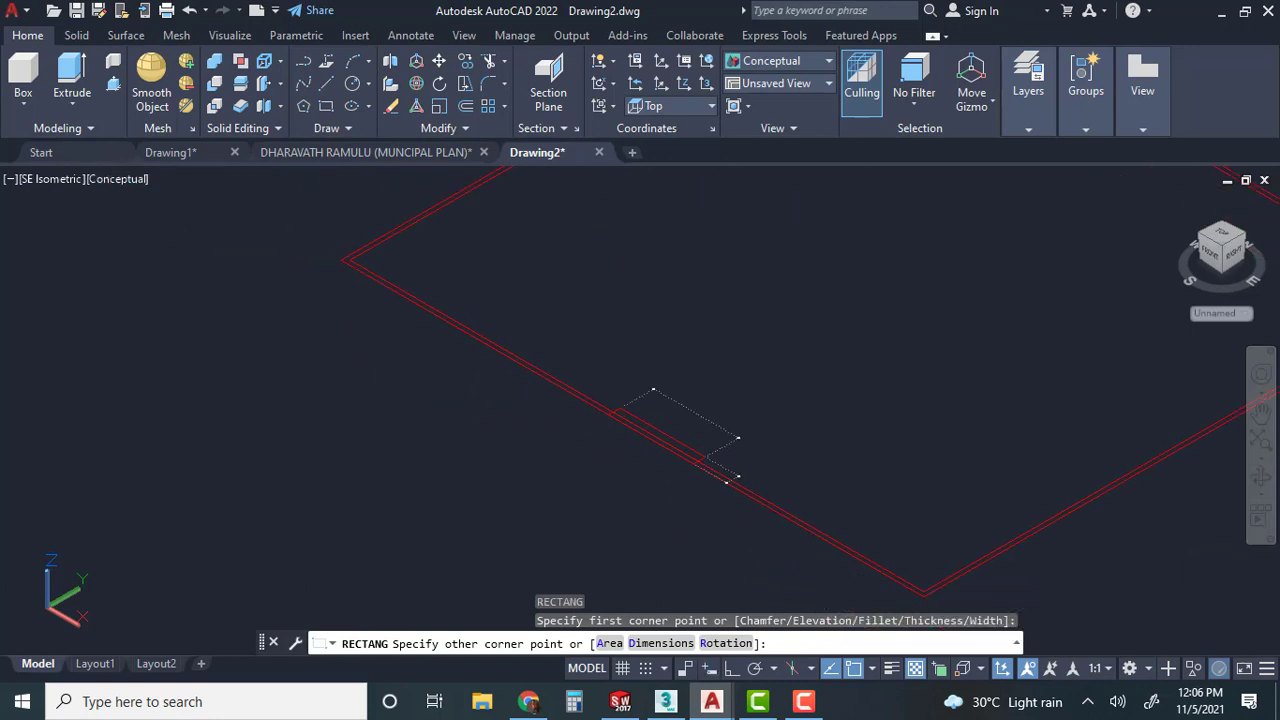
{"action": "left_click", "coordinate": [738, 480]}
{"action": "key", "text": "Escape"}
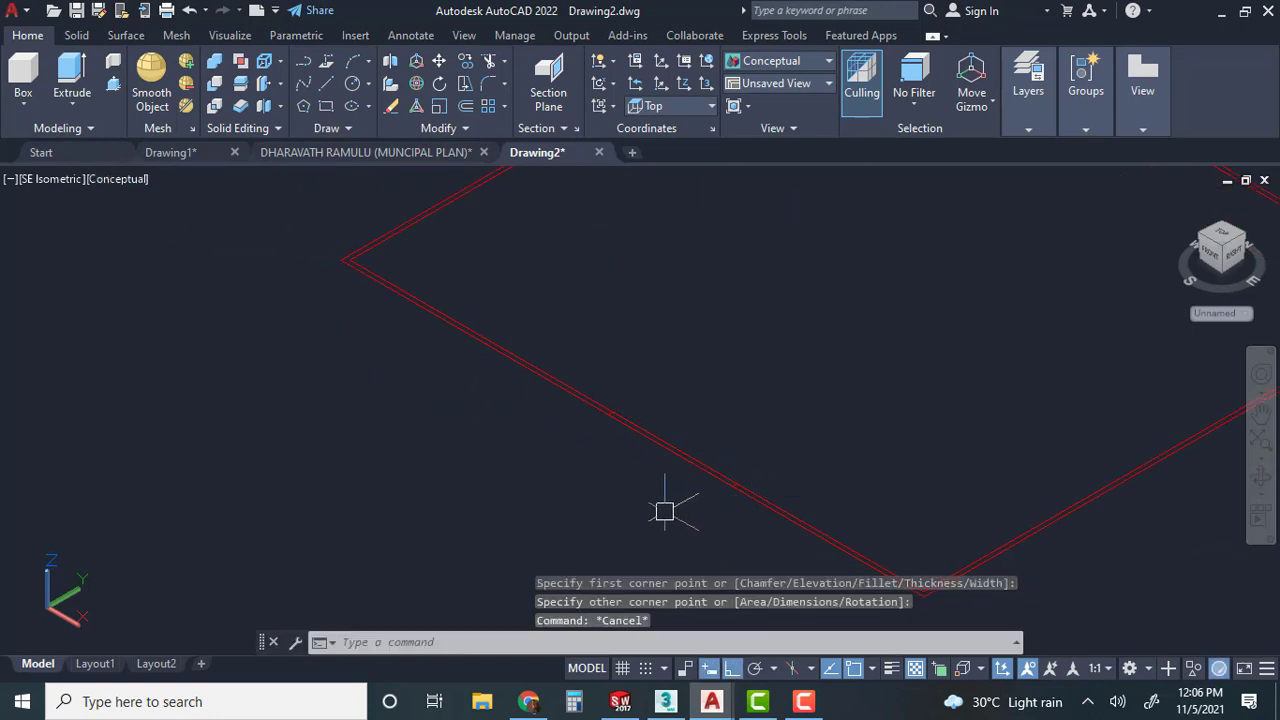
Trim the compound wall outlines and the gate rectangle's long edges to leave an open gap for the gate.
{"action": "type", "text": "tr"}
{"action": "key", "text": "Return"}
{"action": "left_click", "coordinate": [680, 488]}
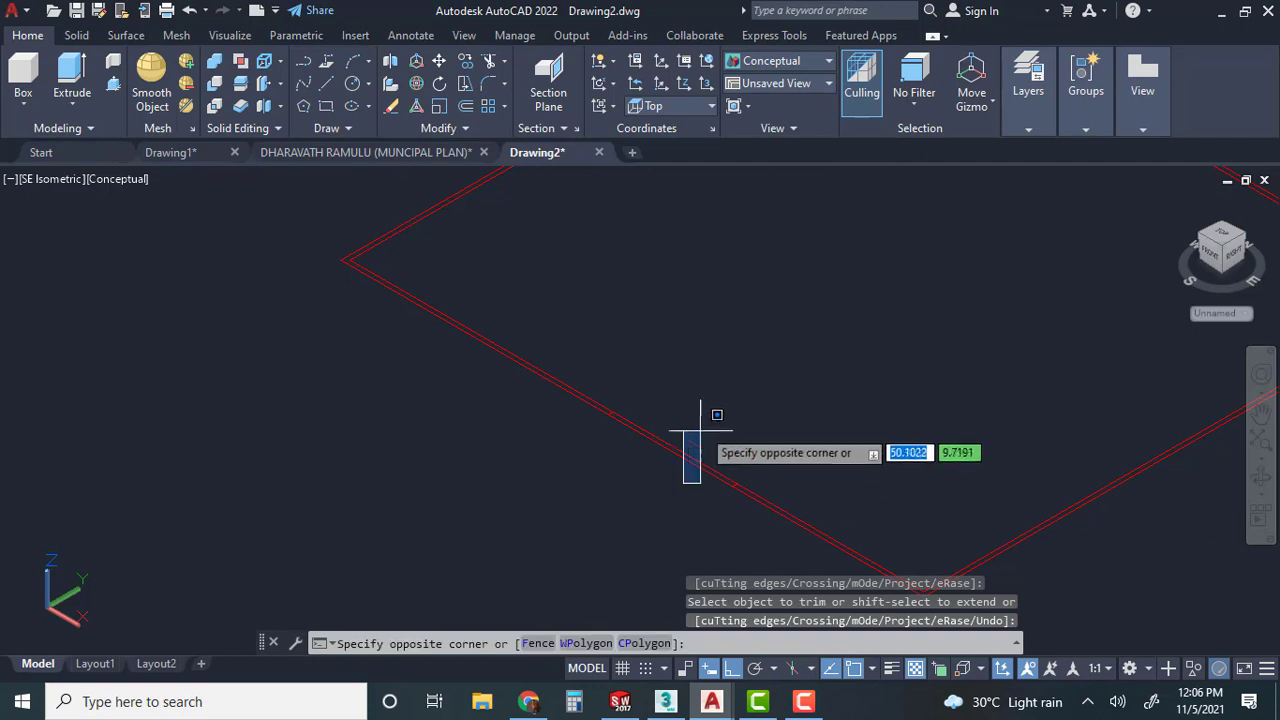
{"action": "key", "text": "Escape"}
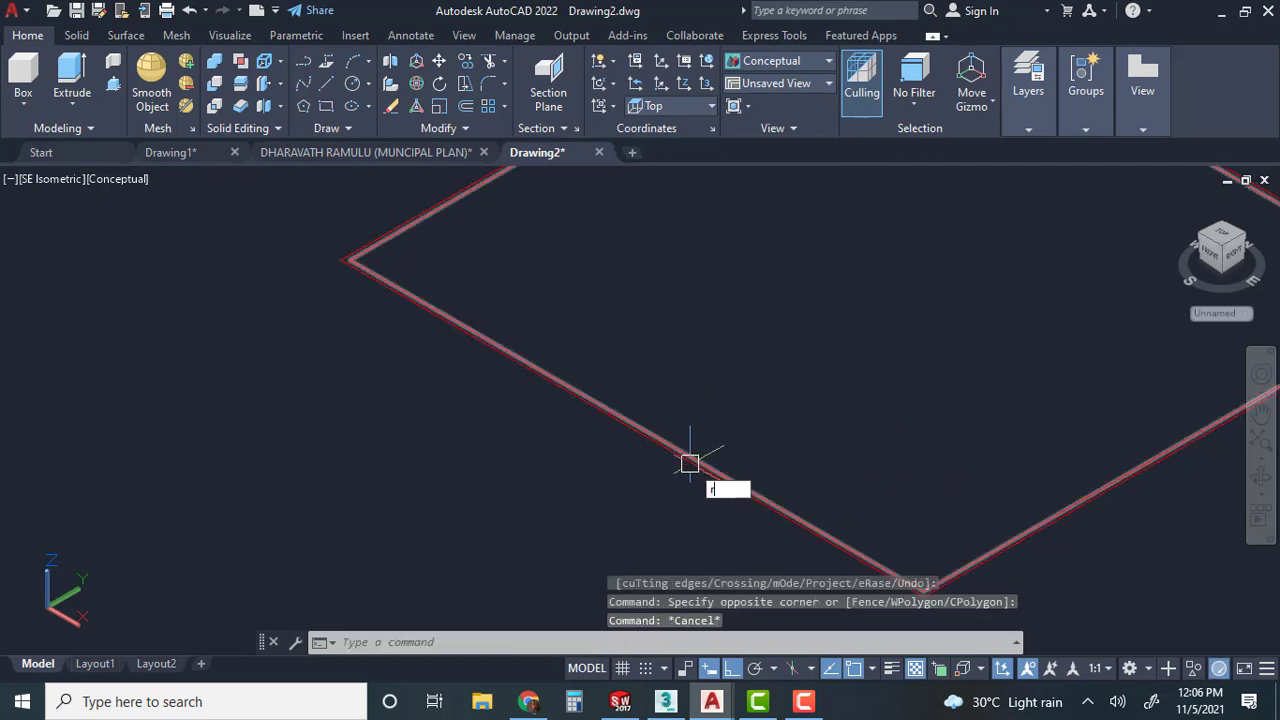
{"action": "key", "text": "Escape"}
{"action": "type", "text": "tr"}
{"action": "key", "text": "Return"}
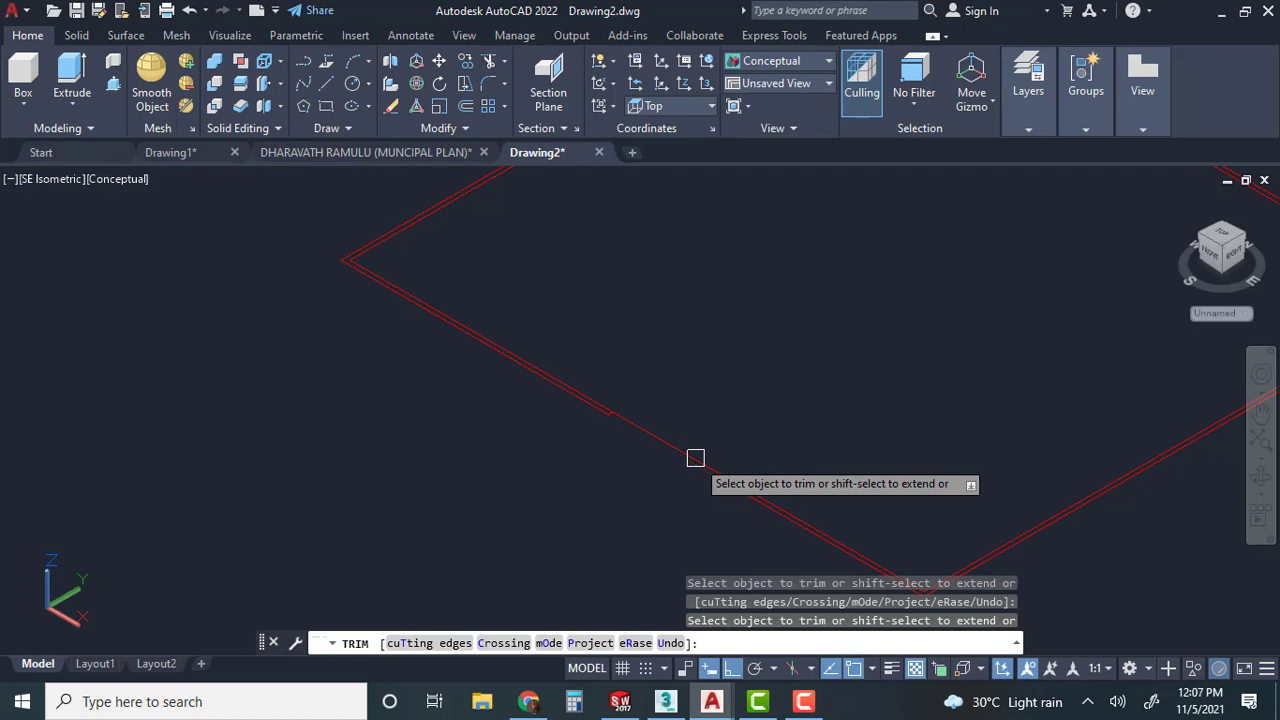
{"action": "scroll", "coordinate": [695, 458], "scroll_direction": "down", "scroll_amount": 5}
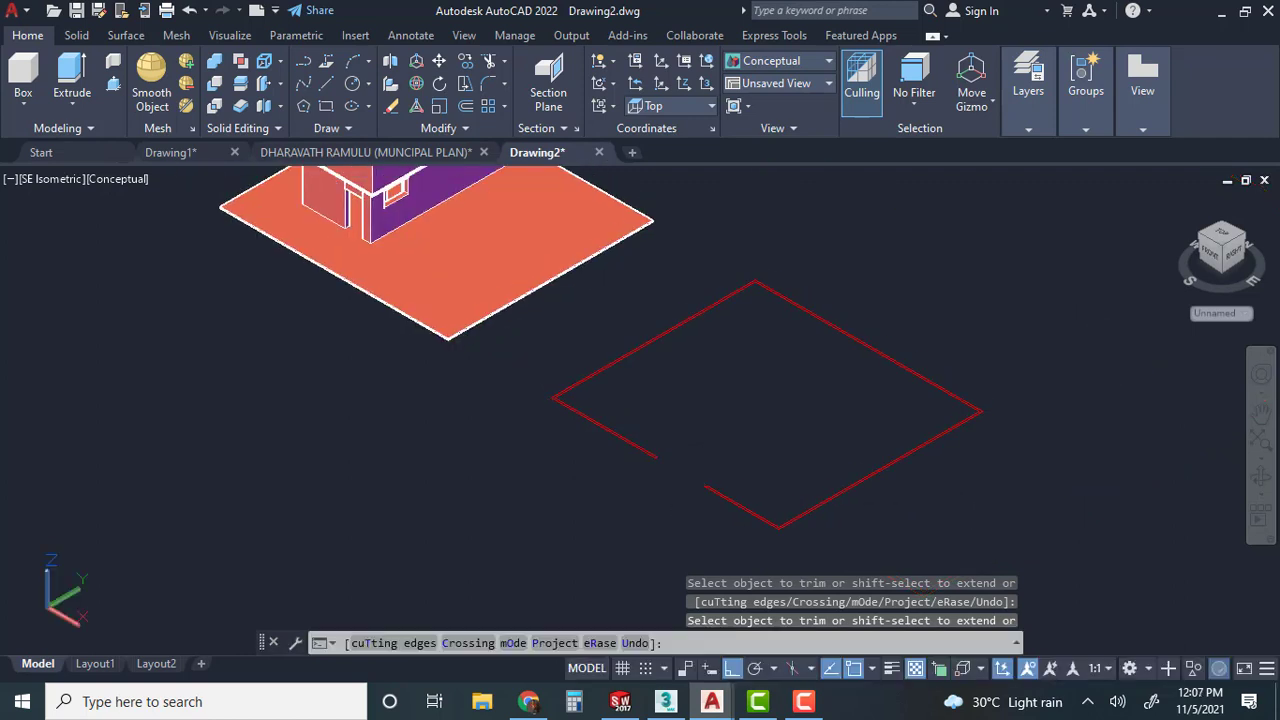
{"action": "key", "text": "Escape"}
Join the trimmed compound wall outline segments into a single closed polyline.
{"action": "key", "text": "Return"}
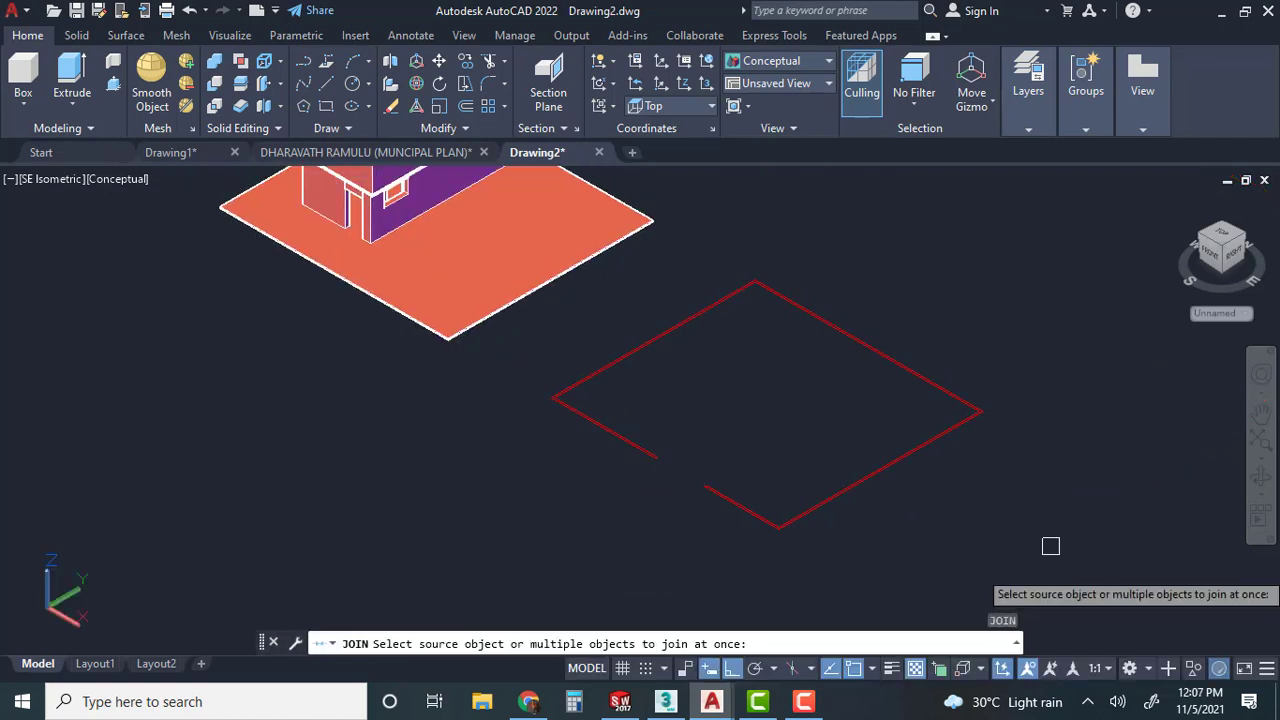
{"action": "left_click", "coordinate": [1070, 529]}
{"action": "left_click", "coordinate": [676, 314]}
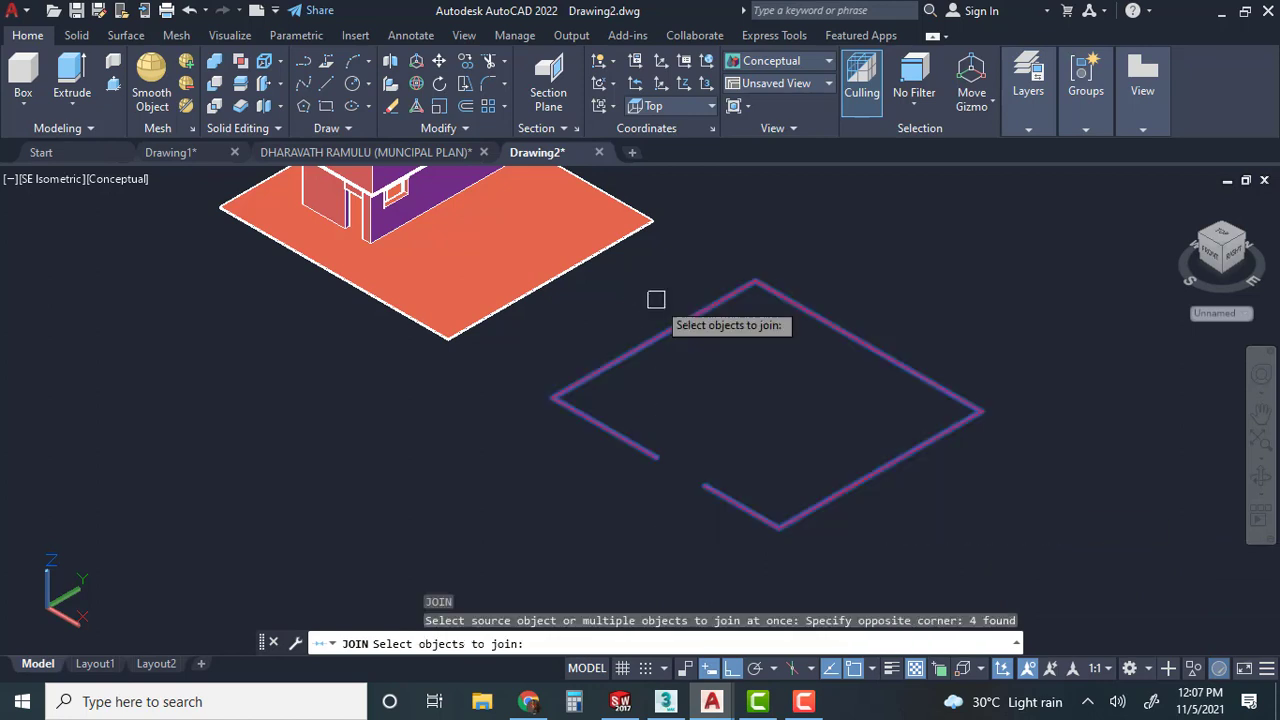
{"action": "key", "text": "Return"}
{"action": "key", "text": "Escape"}
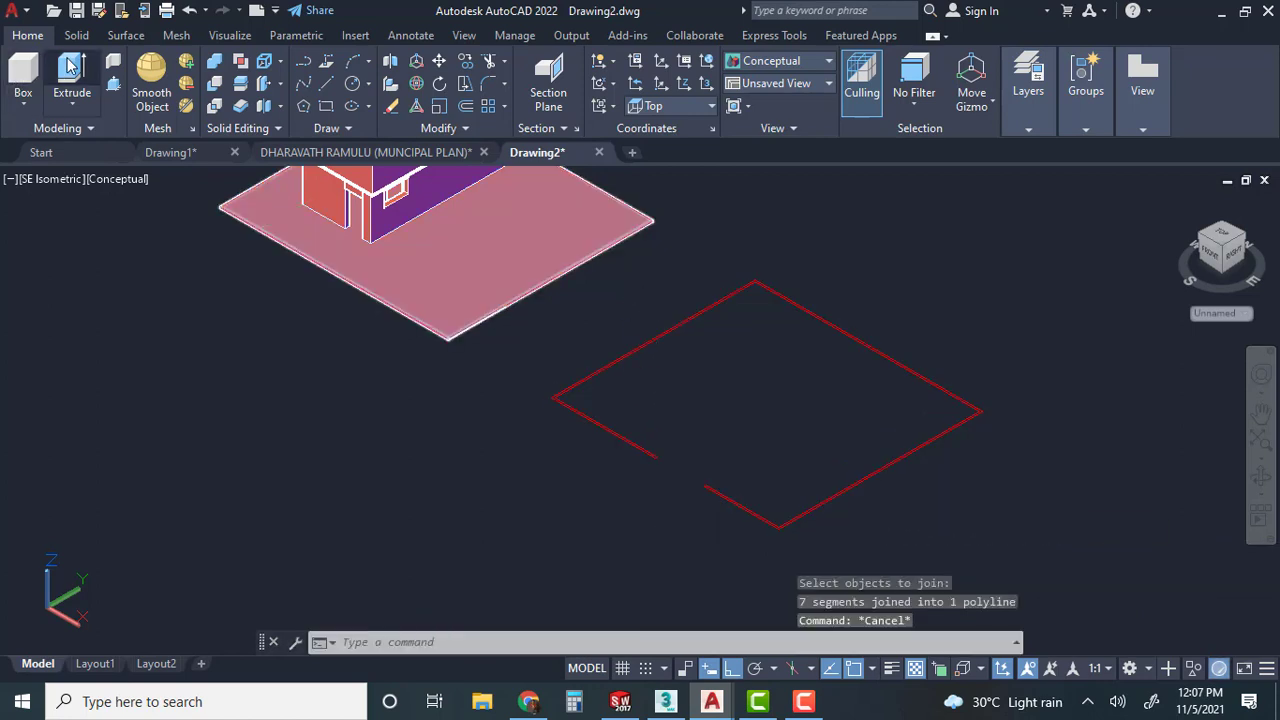
Extrude the joined compound wall outline to a height of 1.5.
{"action": "left_click", "coordinate": [70, 65]}
{"action": "scroll", "coordinate": [651, 406], "scroll_direction": "up", "scroll_amount": 6}
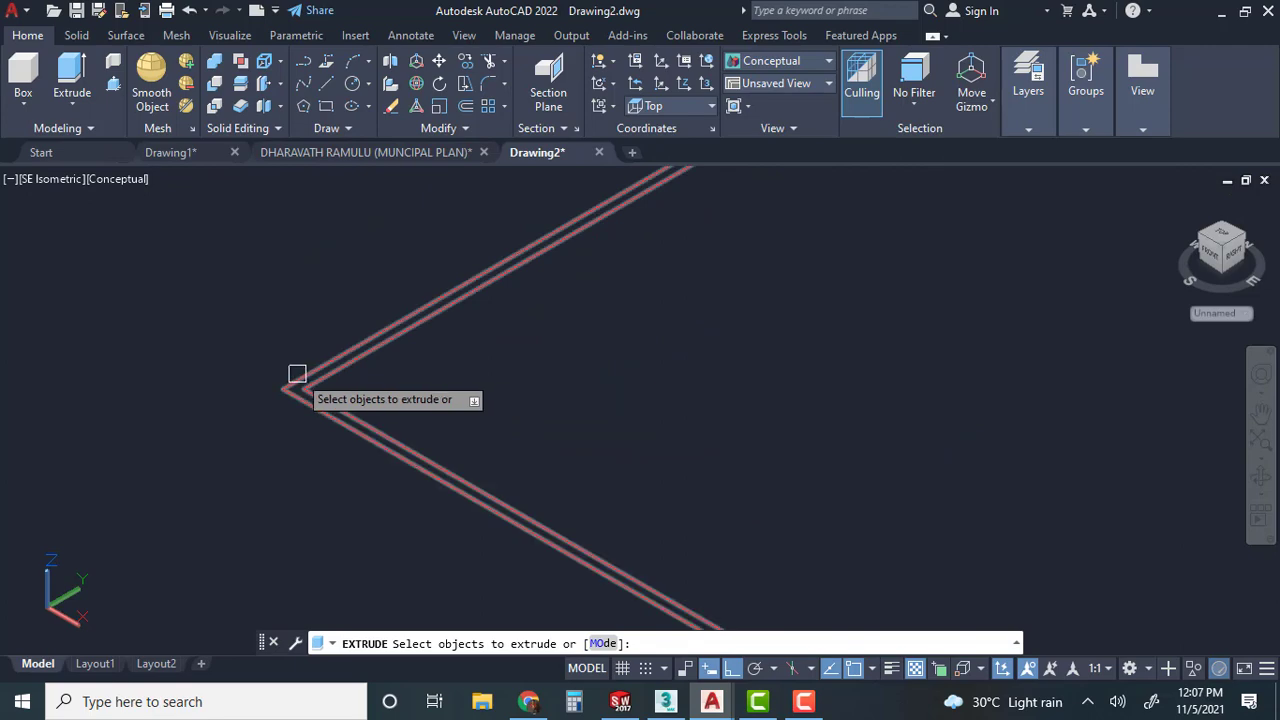
{"action": "left_click", "coordinate": [297, 374]}
{"action": "key", "text": "Return"}
{"action": "scroll", "coordinate": [375, 362], "scroll_direction": "down", "scroll_amount": 6}
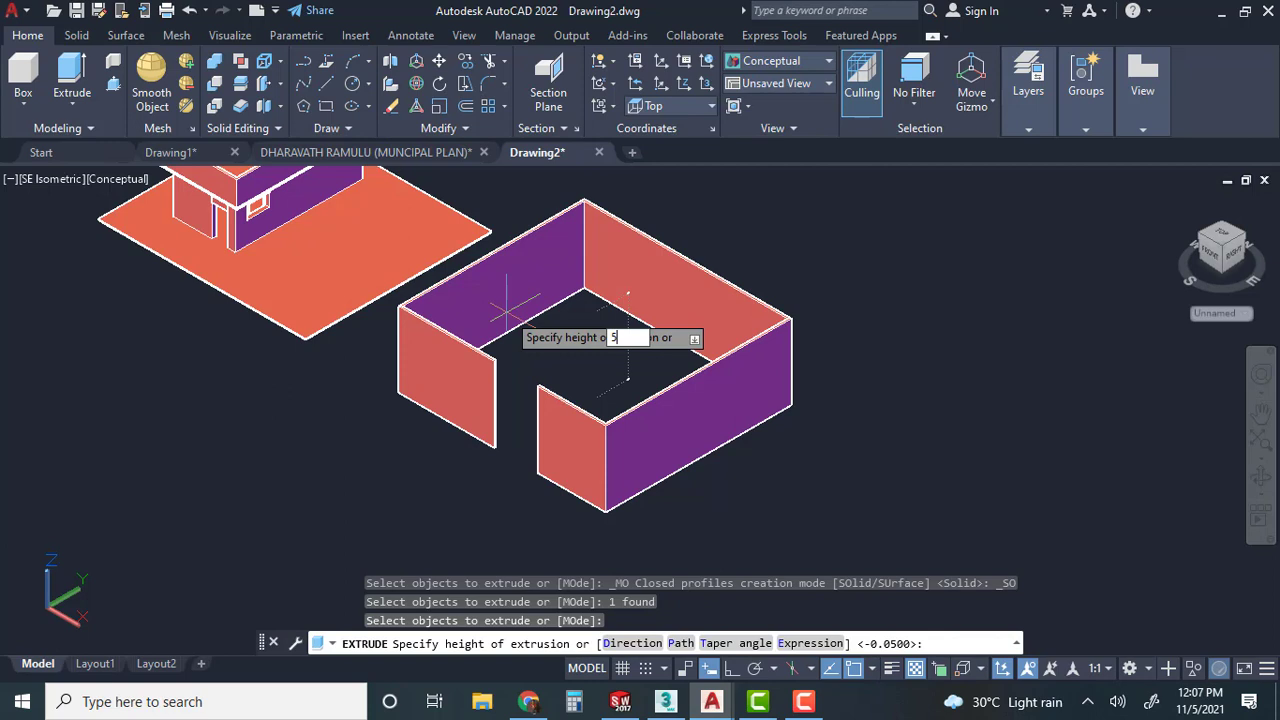
{"action": "key", "text": "BackSpace"}
{"action": "type", "text": "1.5"}
{"action": "key", "text": "Return"}
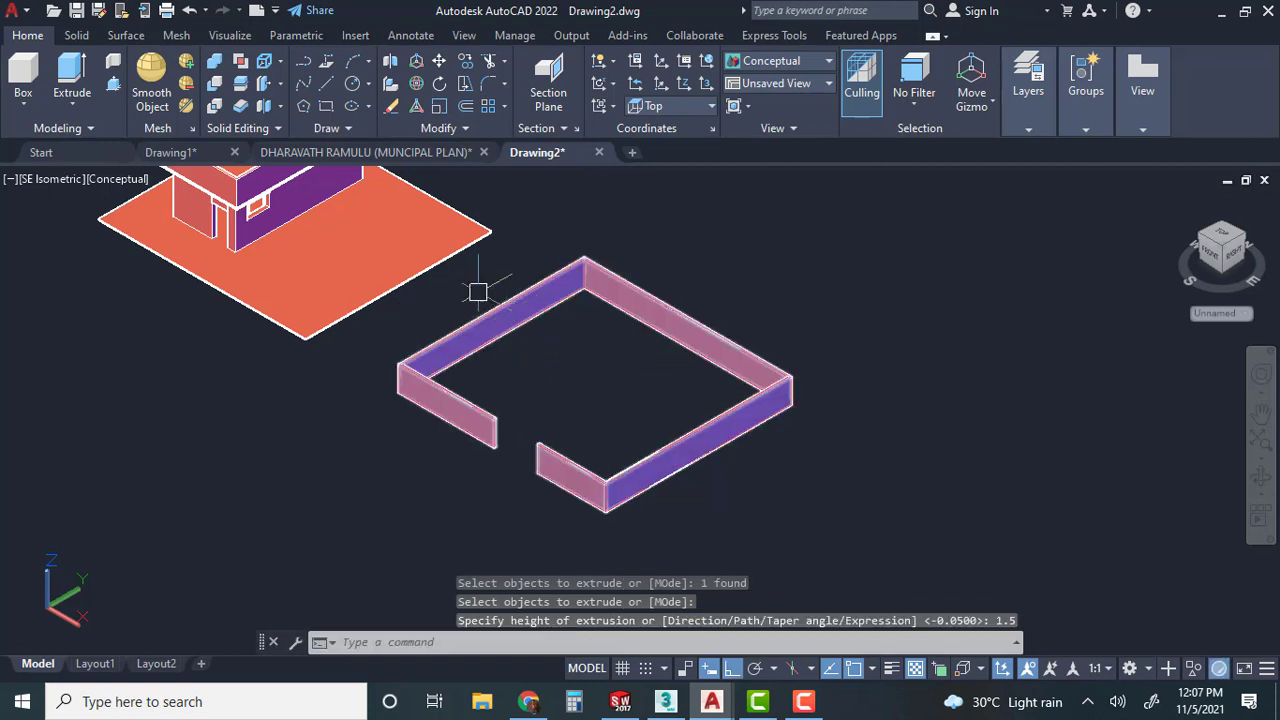
{"action": "key", "text": "Escape"}
{"action": "type", "text": "m"}
{"action": "key", "text": "Return"}
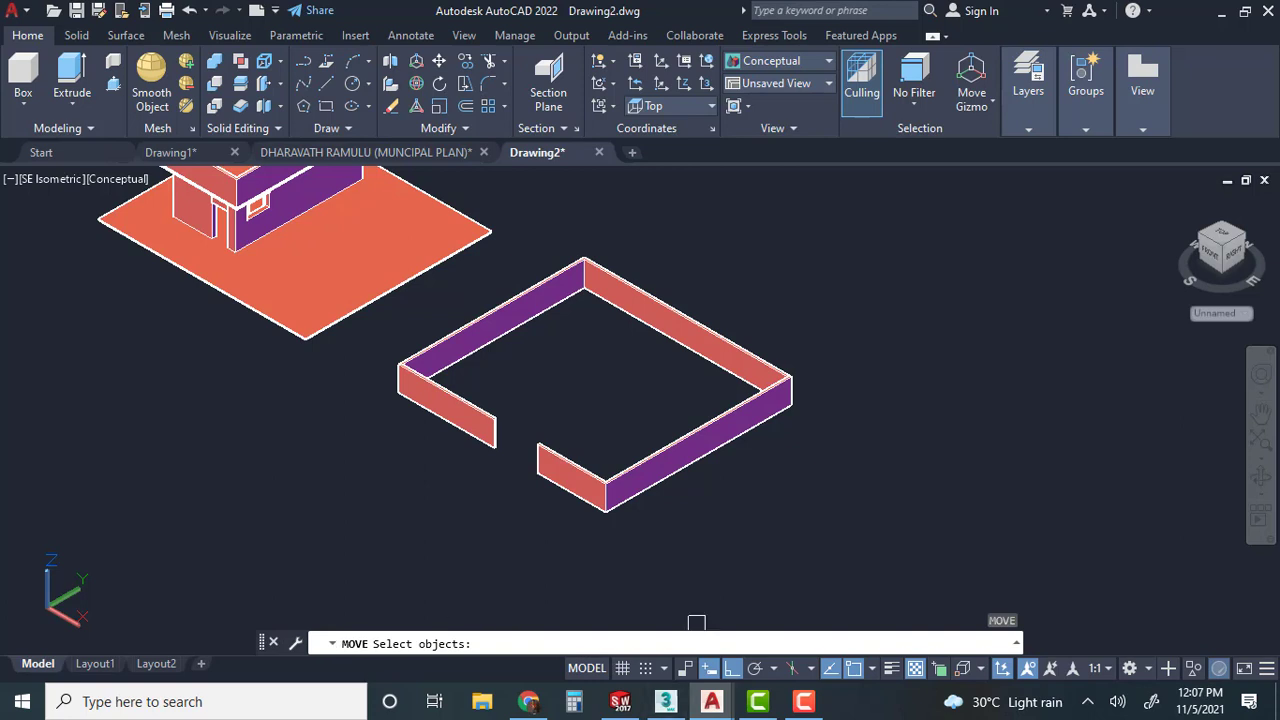
{"action": "type", "text": "m"}
{"action": "key", "text": "Return"}
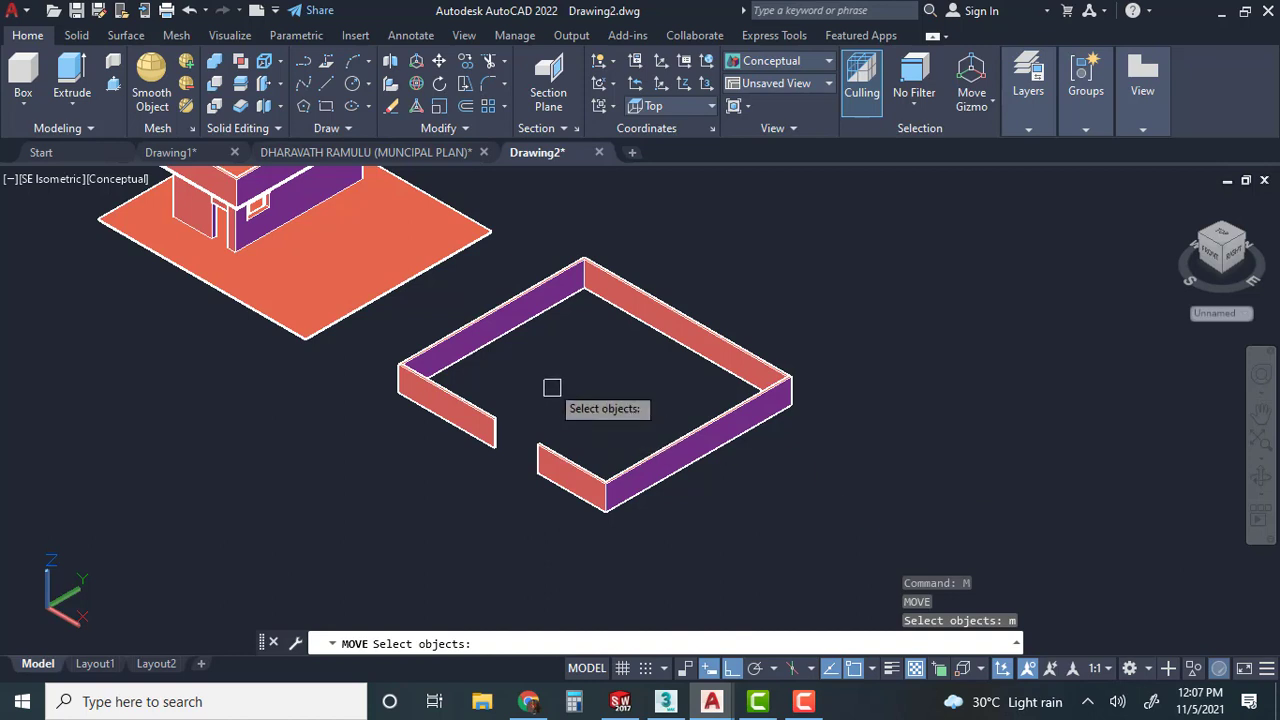
{"action": "left_click", "coordinate": [726, 428]}
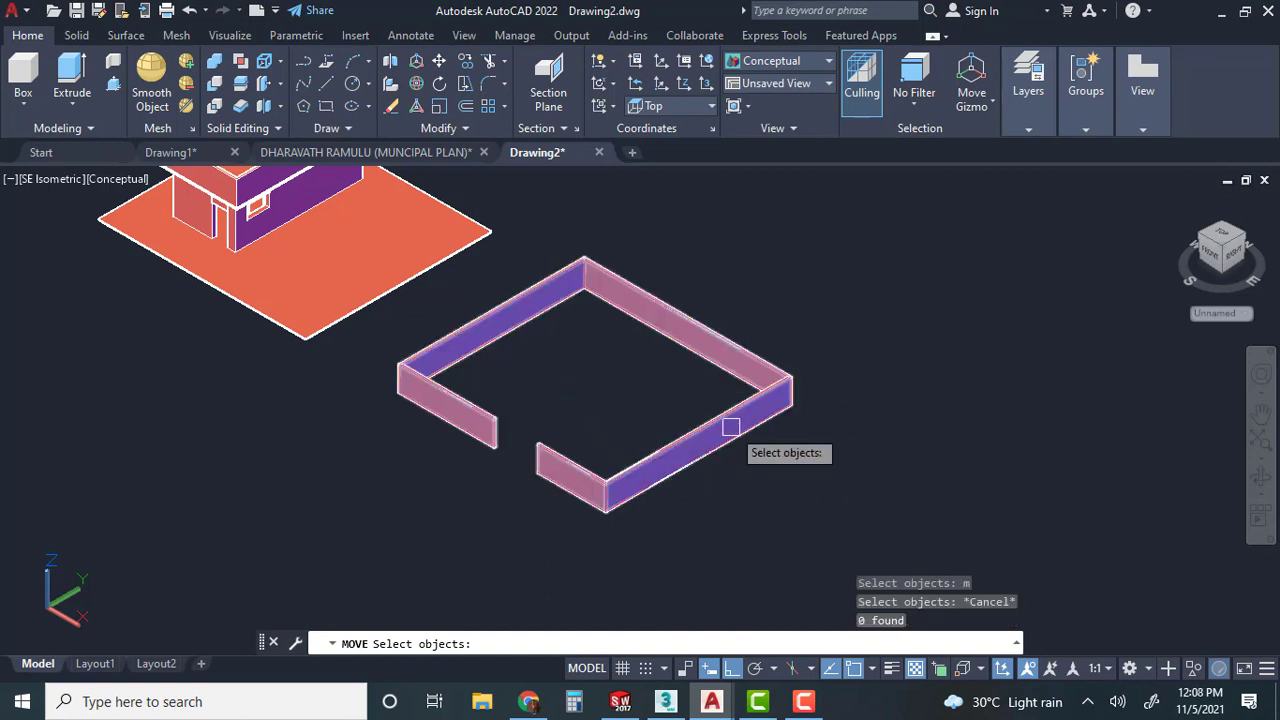
{"action": "key", "text": "Escape"}
{"action": "key", "text": "Escape"}
{"action": "key", "text": "Escape"}
{"action": "key", "text": "Escape"}
Move the compound wall by its lower front corner onto the matching corner of the ground slab around the house.
{"action": "type", "text": "m"}
{"action": "key", "text": "Return"}
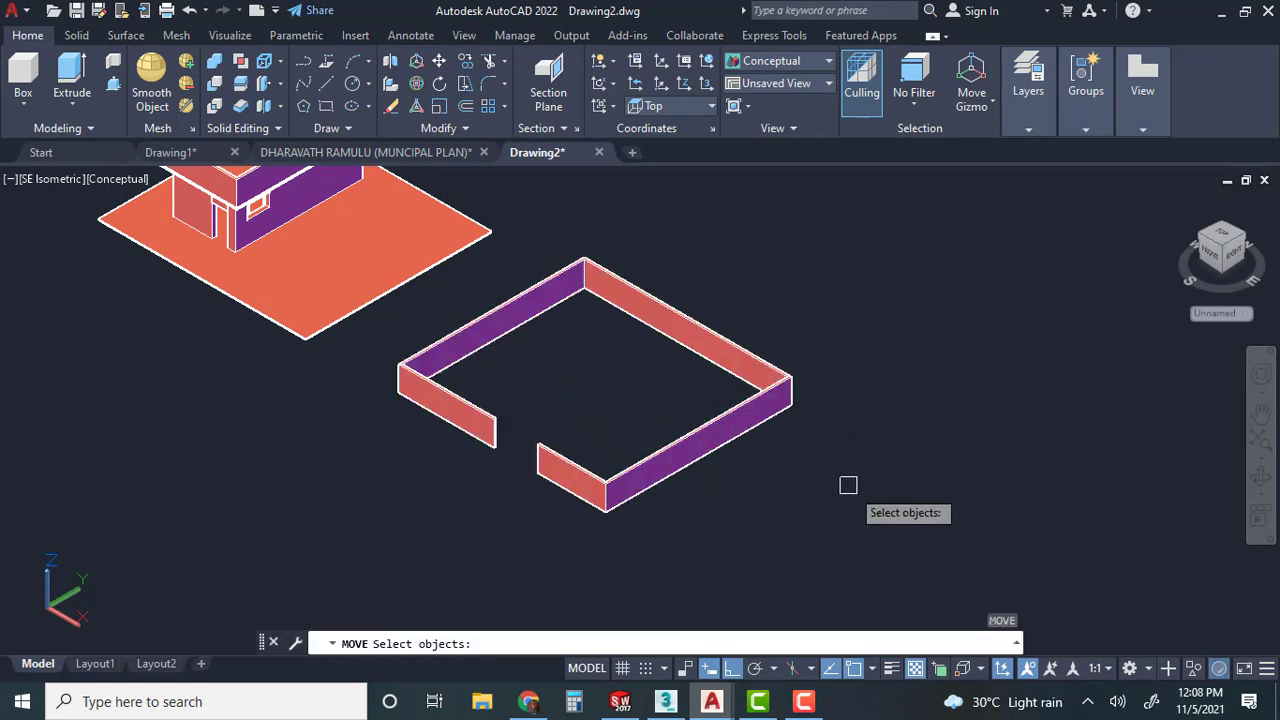
{"action": "left_click", "coordinate": [851, 488]}
{"action": "left_click", "coordinate": [400, 322]}
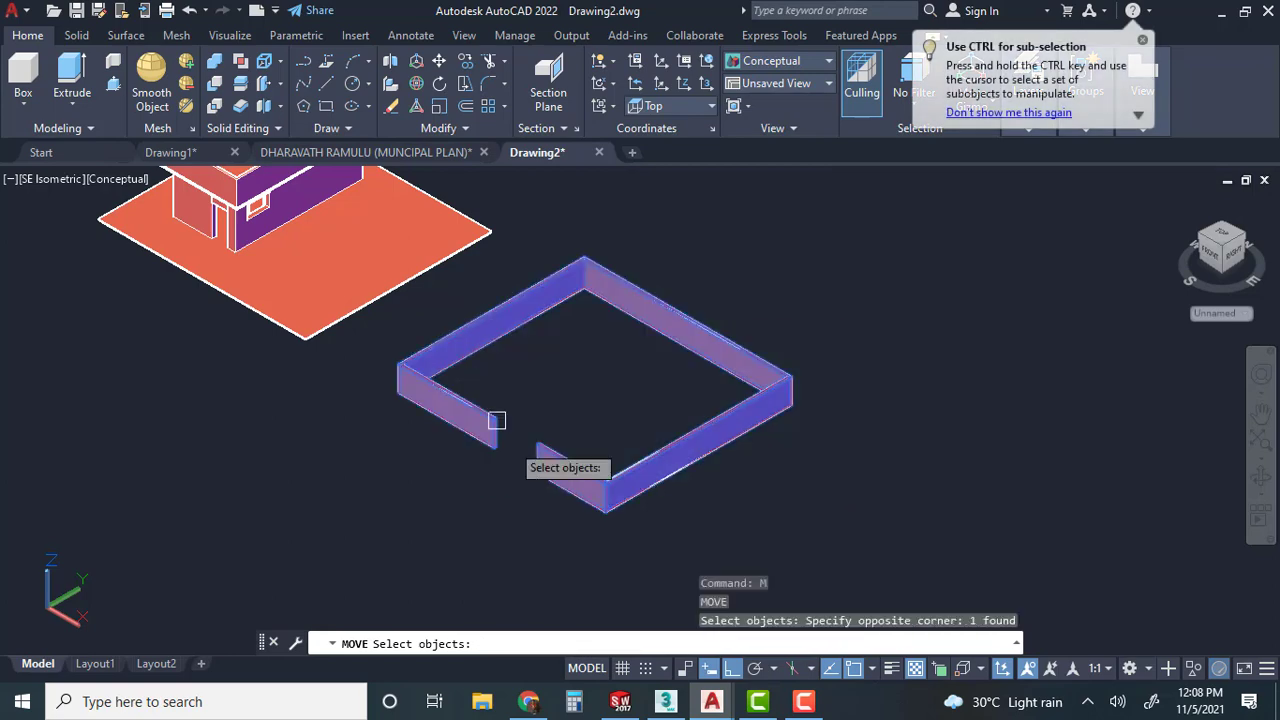
{"action": "key", "text": "Return"}
{"action": "left_click", "coordinate": [605, 512]}
{"action": "scroll", "coordinate": [391, 466], "scroll_direction": "up", "scroll_amount": 6}
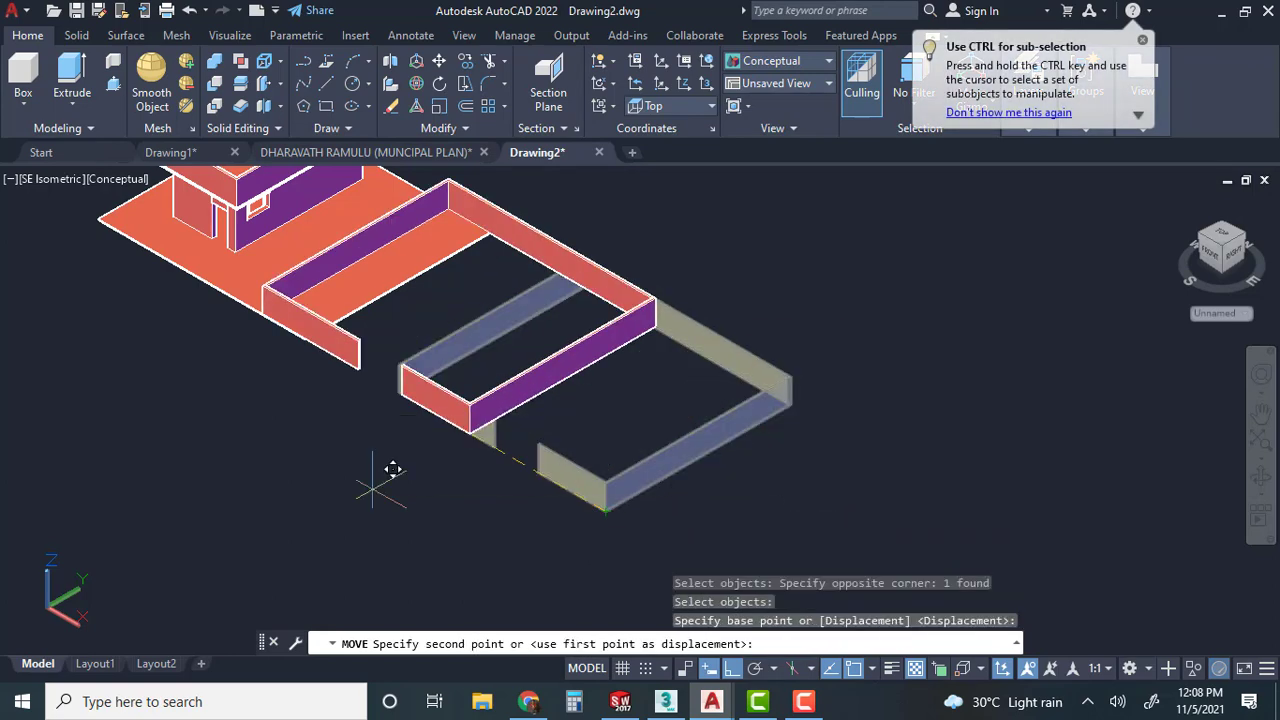
{"action": "scroll", "coordinate": [360, 255], "scroll_direction": "up", "scroll_amount": 2}
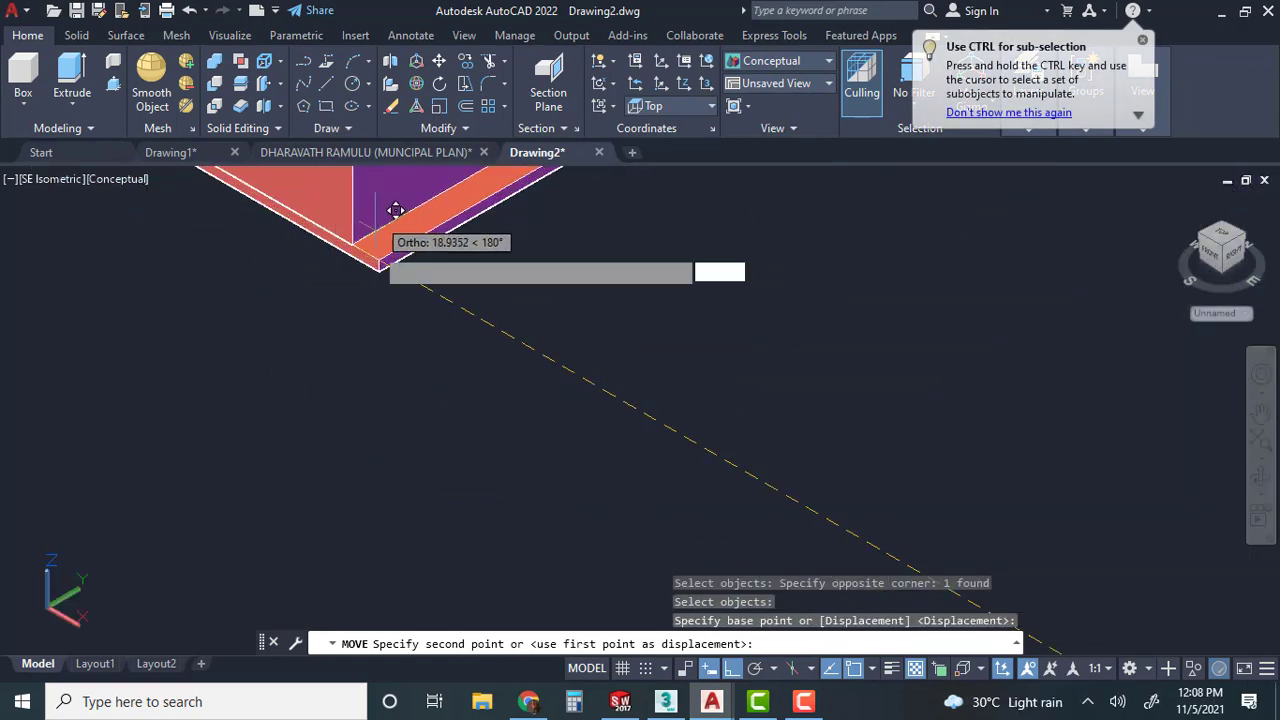
{"action": "key", "text": "Escape"}
{"action": "key", "text": "Escape"}
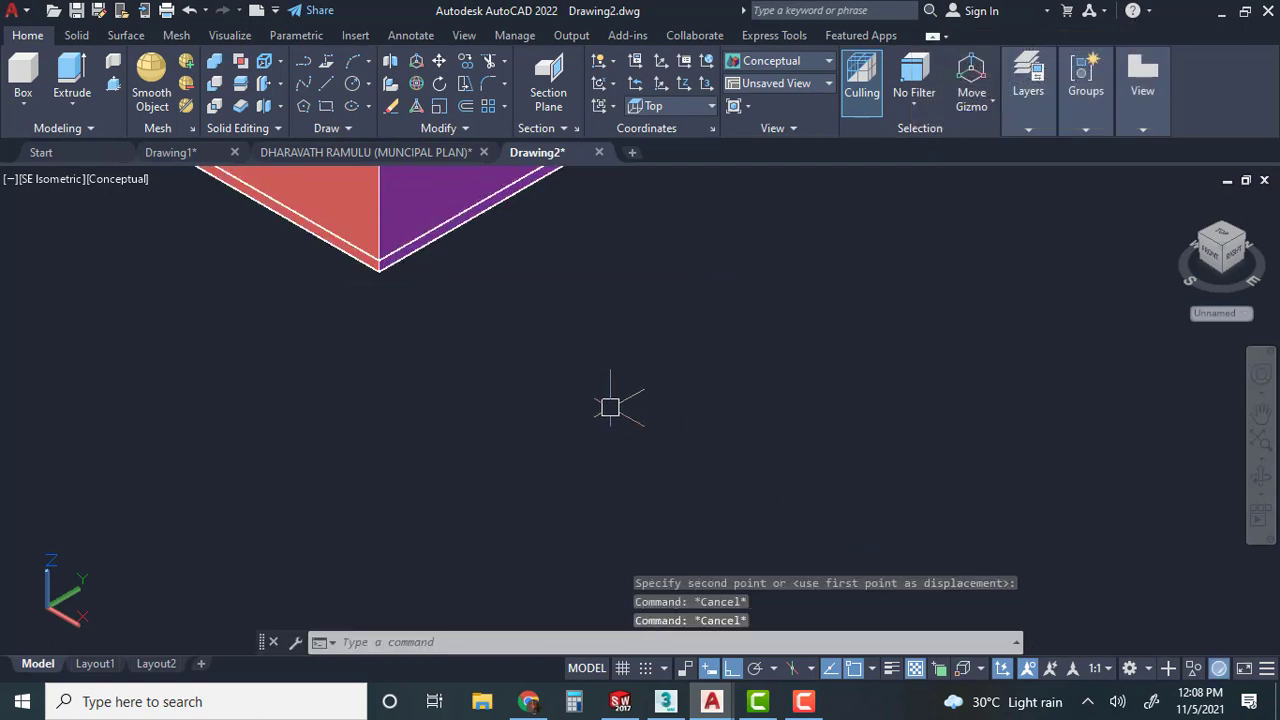
{"action": "scroll", "coordinate": [605, 447], "scroll_direction": "up", "scroll_amount": 2}
{"action": "scroll", "coordinate": [605, 447], "scroll_direction": "down", "scroll_amount": 5}
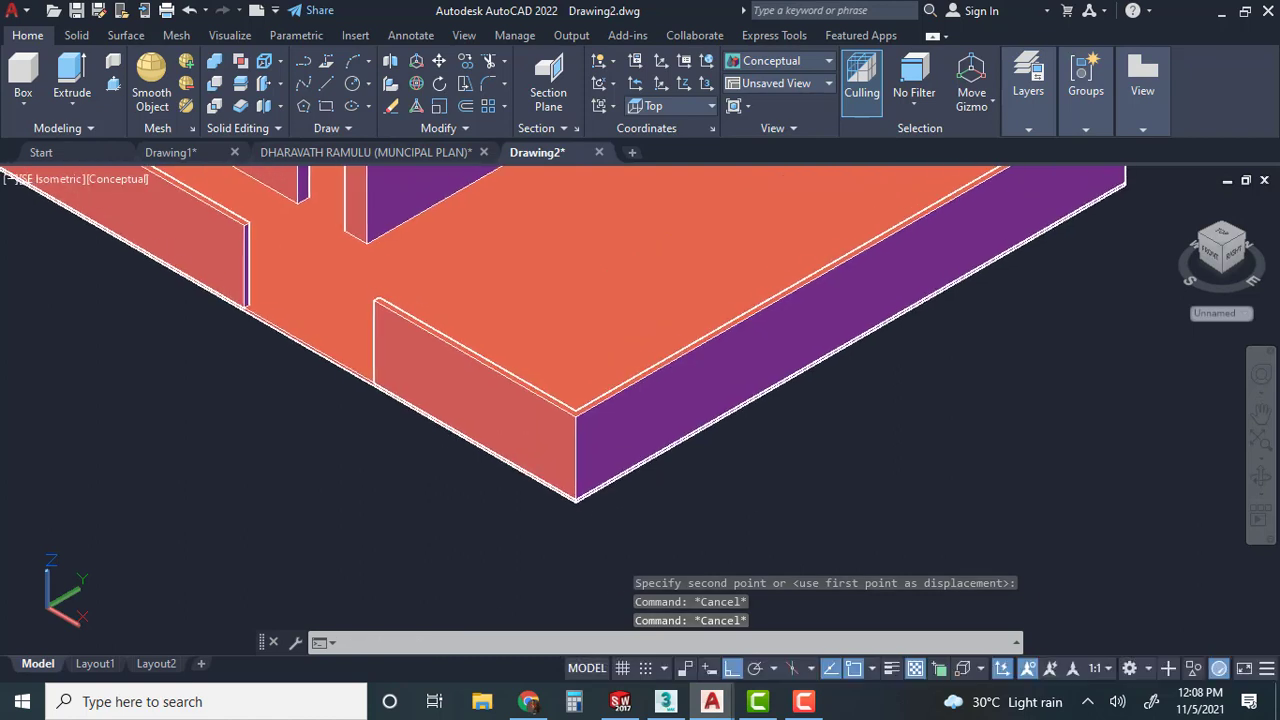
{"action": "mouse_move", "coordinate": [580, 508]}
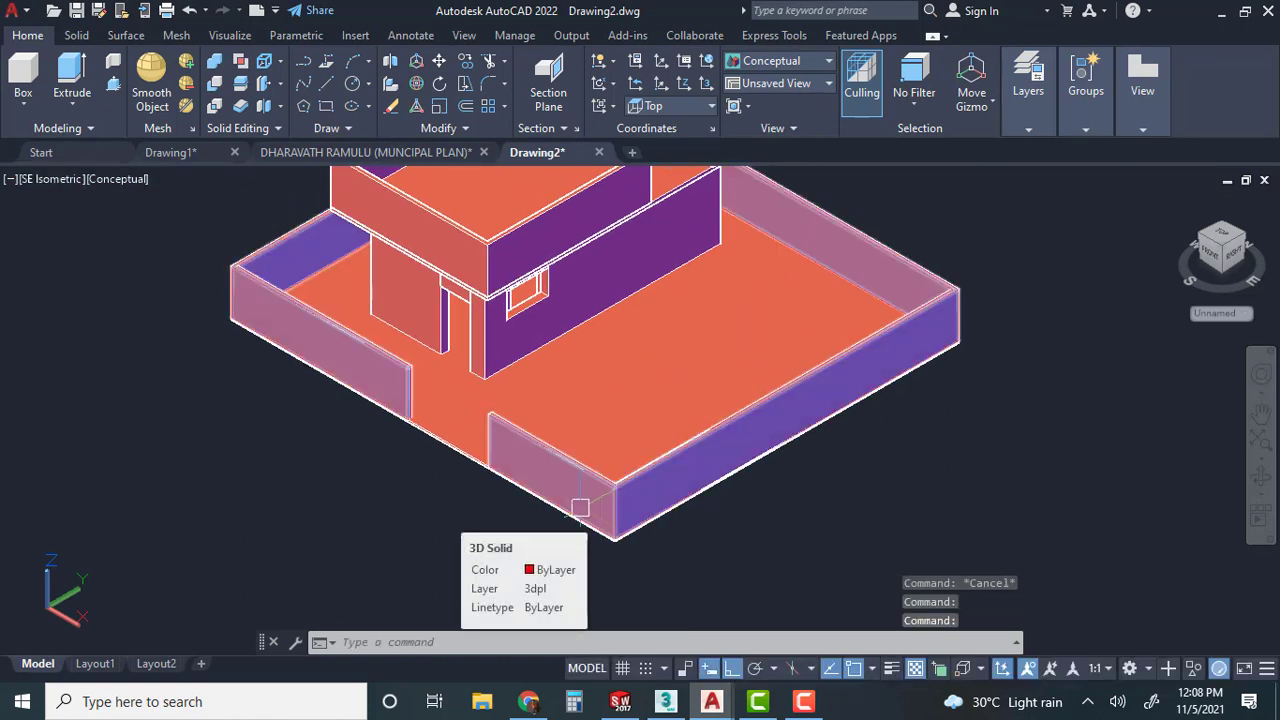
{"action": "scroll", "coordinate": [457, 455], "scroll_direction": "down", "scroll_amount": 4}
{"action": "middle_click_drag", "start_coordinate": [457, 455], "coordinate": [293, 466]}
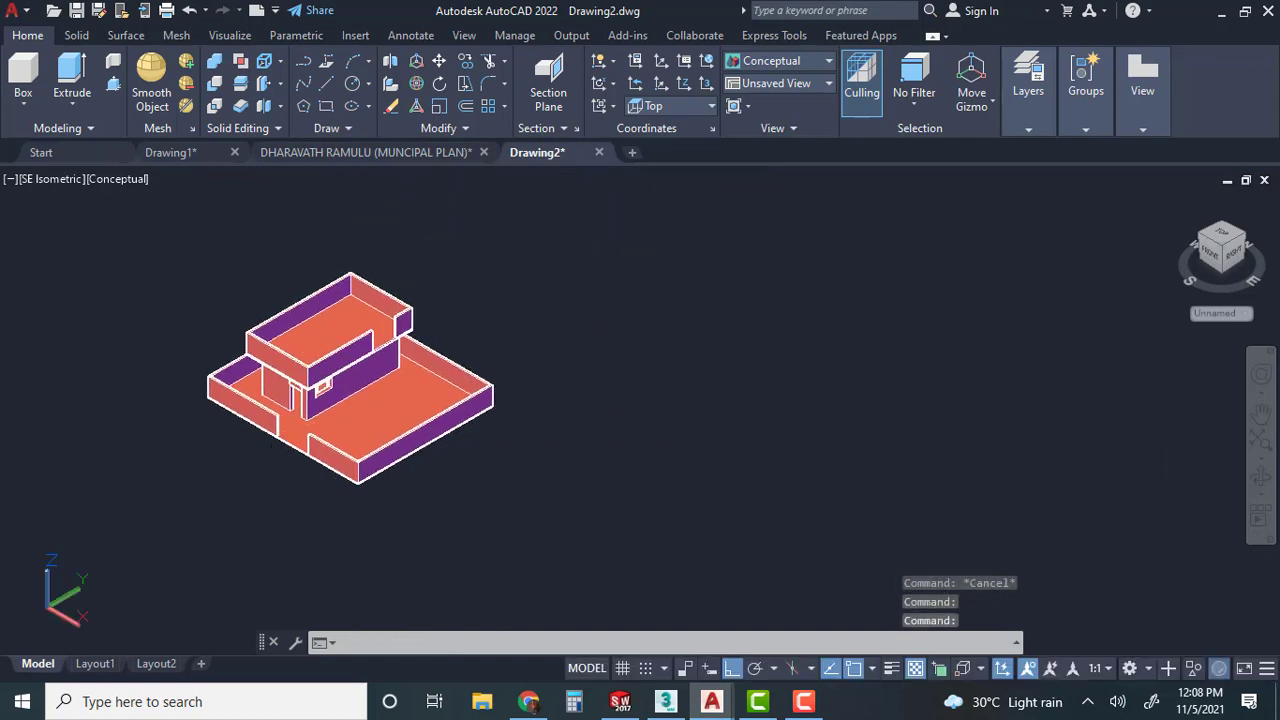
{"action": "key", "text": "Escape"}
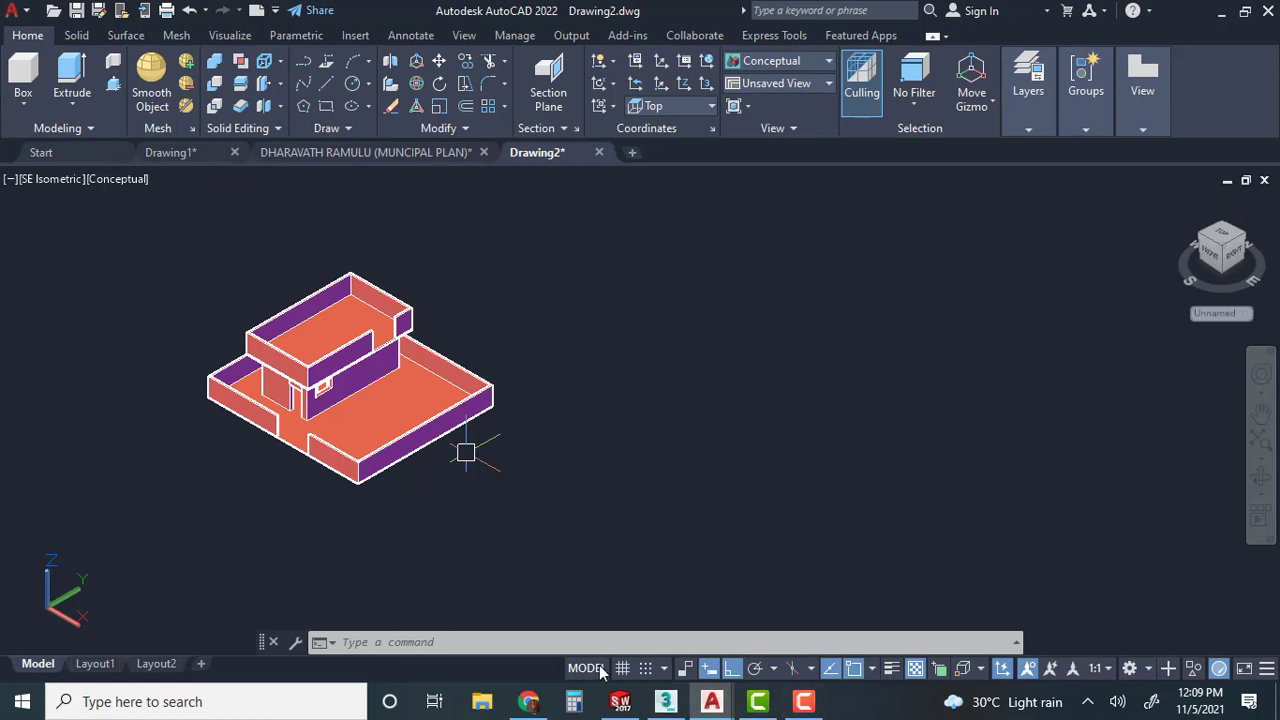
Switch to Calculator and divide the height of 3 by 20.
{"action": "left_click", "coordinate": [575, 702]}
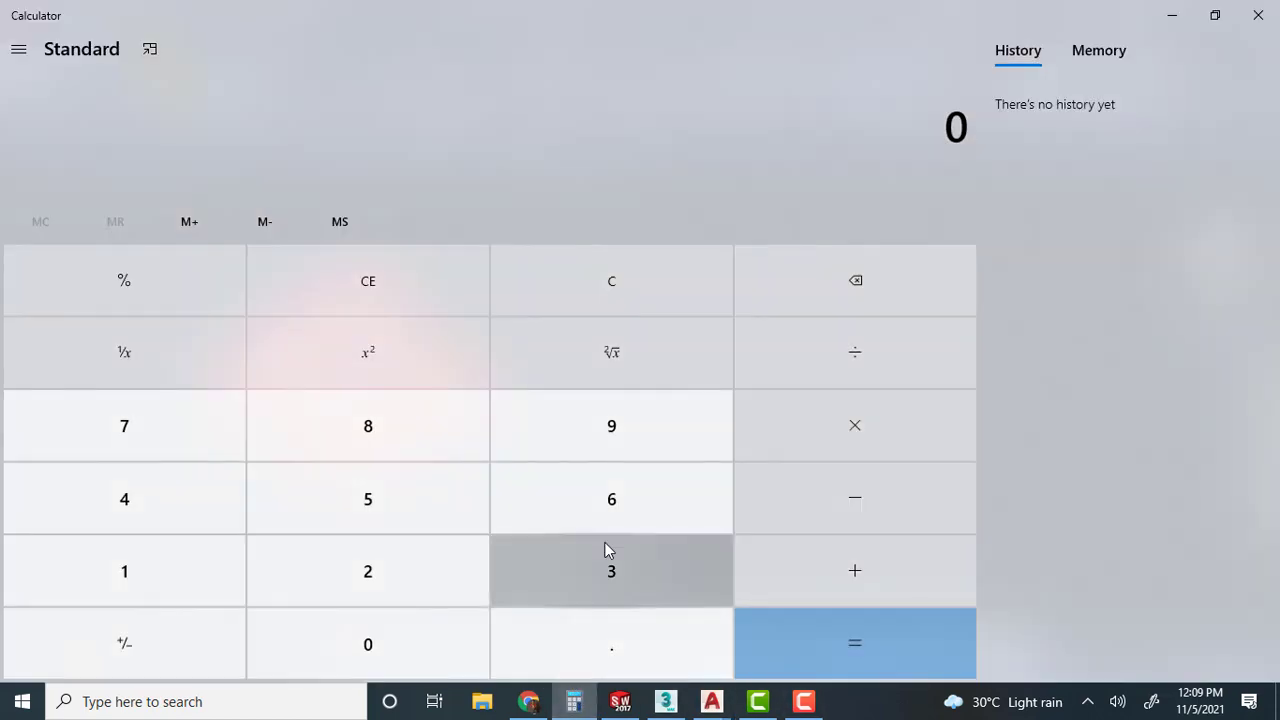
{"action": "type", "text": "3"}
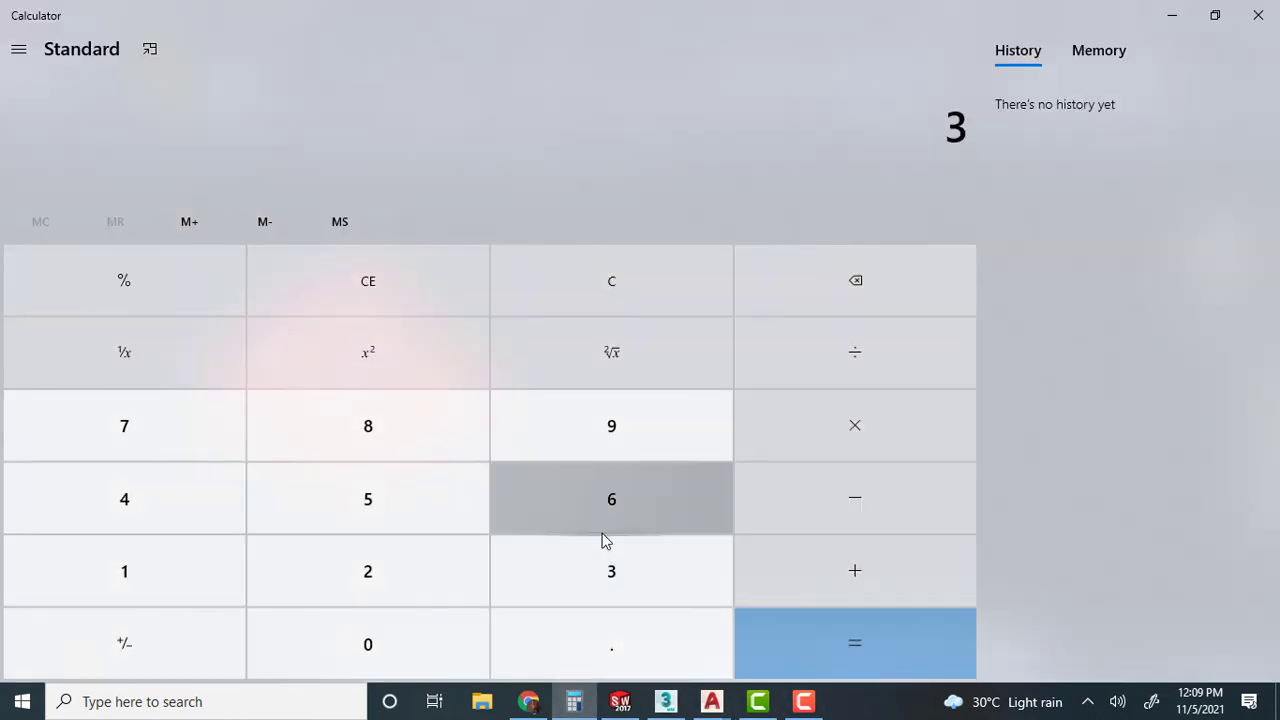
{"action": "key", "text": "slash"}
{"action": "type", "text": "20"}
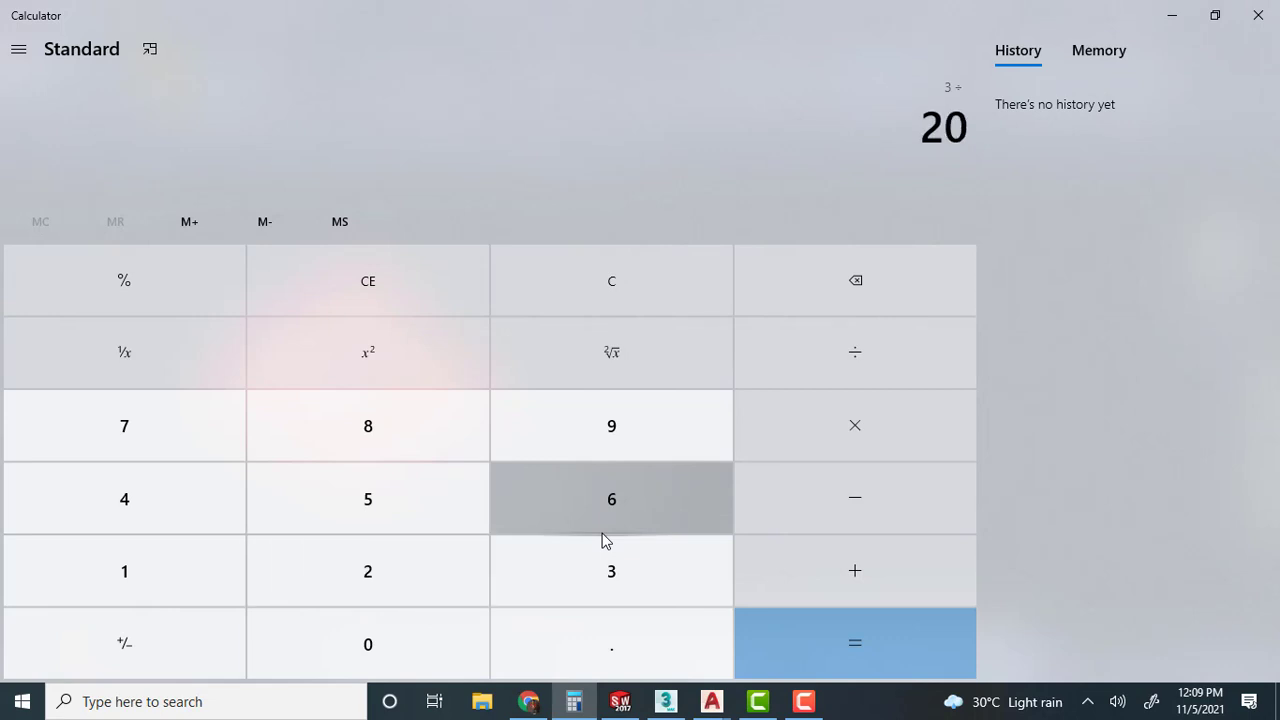
{"action": "key", "text": "Escape"}
{"action": "type", "text": "3"}
{"action": "key", "text": "slash"}
{"action": "type", "text": "20"}
{"action": "key", "text": "Return"}
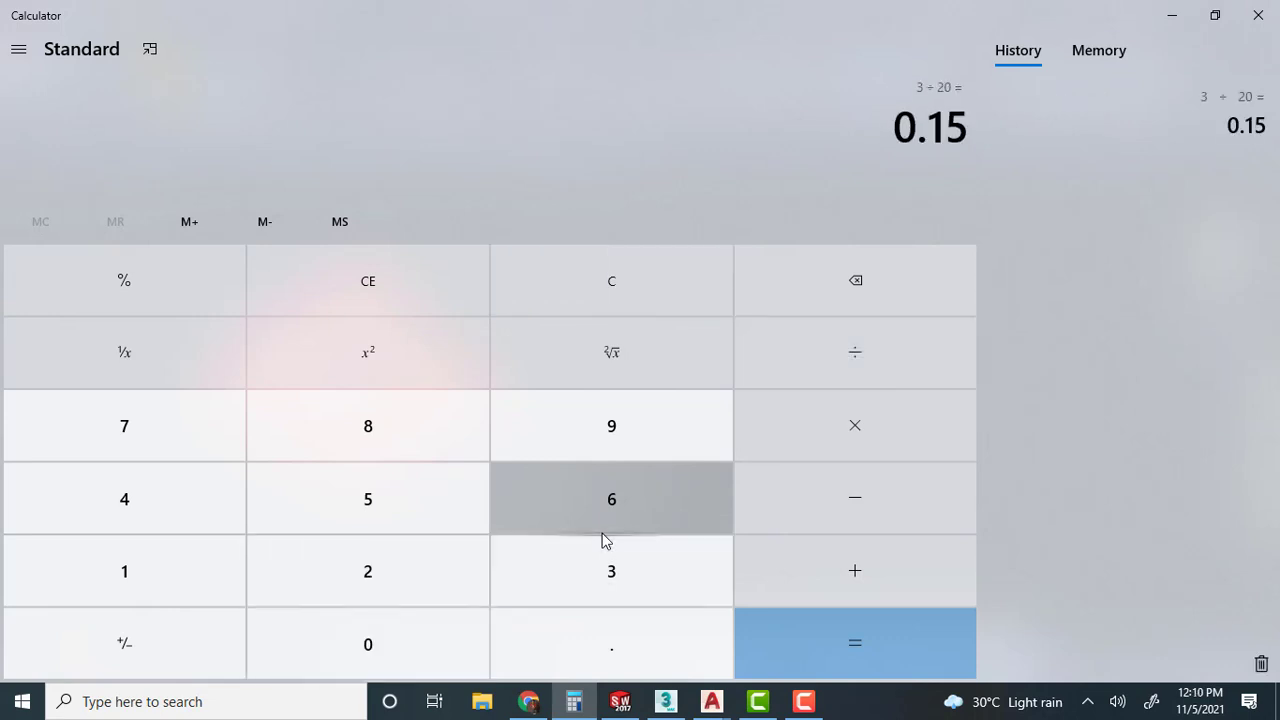
{"action": "key", "text": "Escape"}
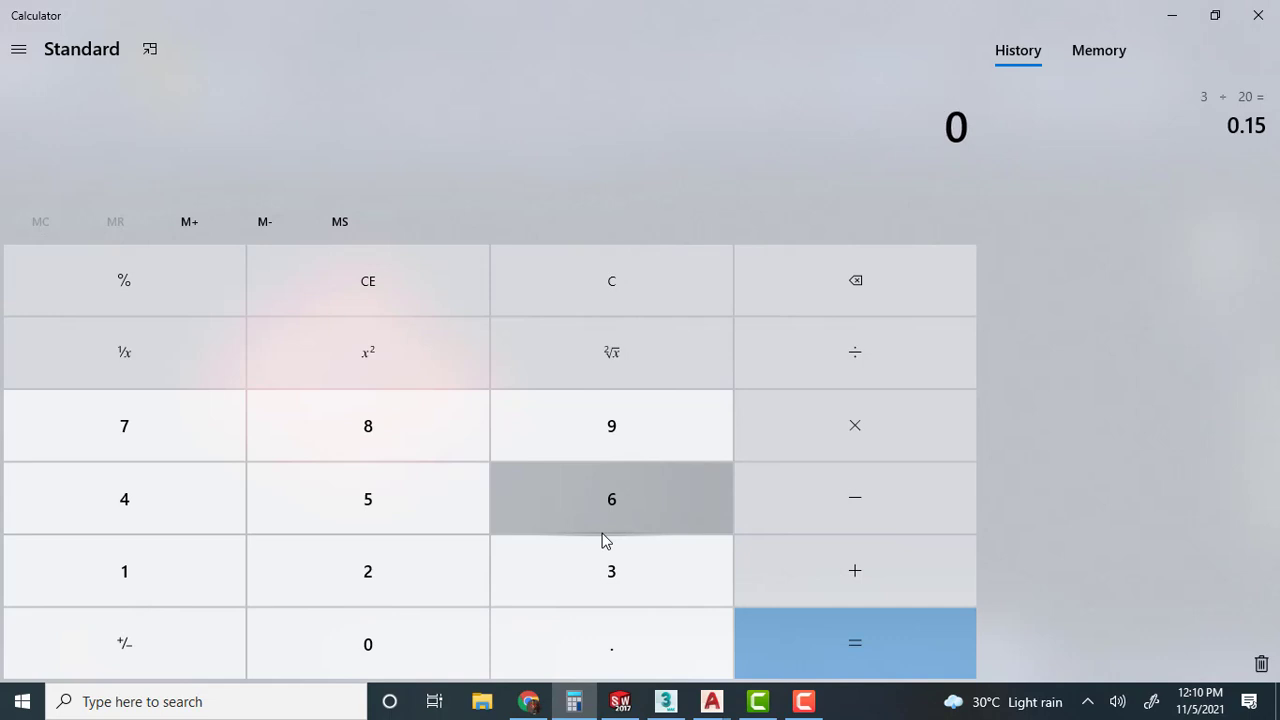
Divide 10 by 20 in the calculator and return to the AutoCAD drawing.
{"action": "type", "text": "10"}
{"action": "type", "text": "/20"}
{"action": "key", "text": "Return"}
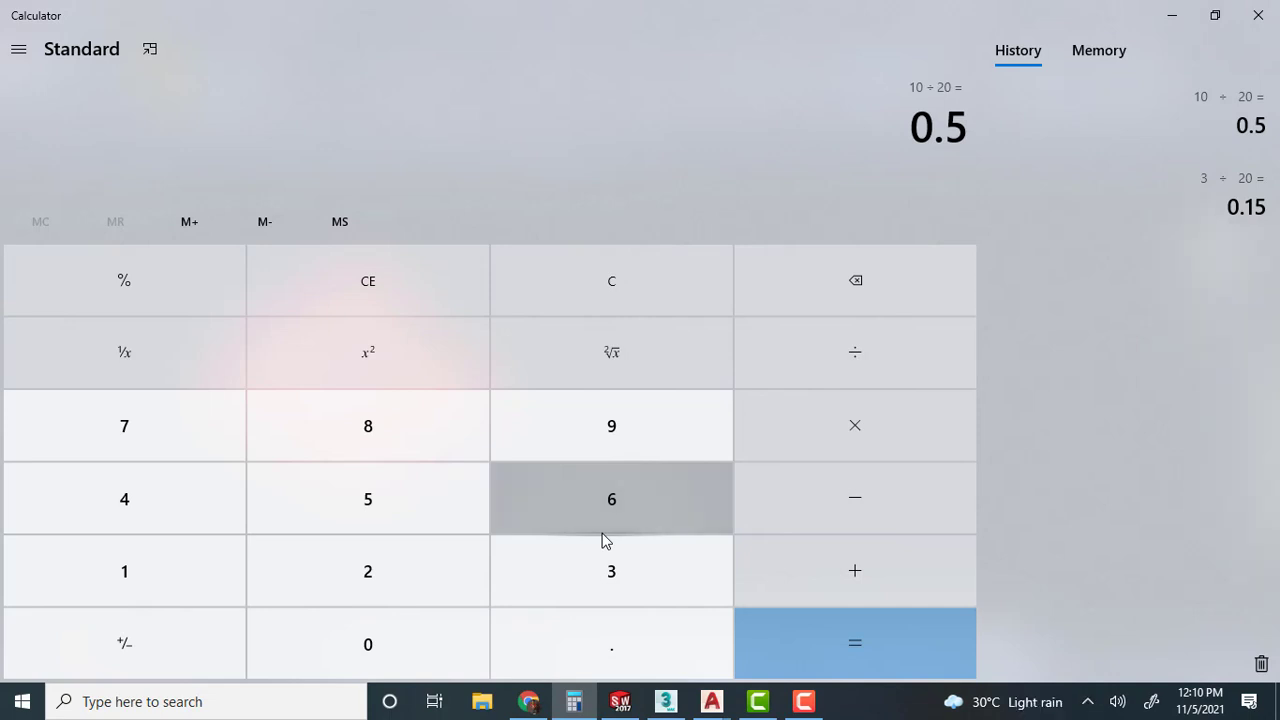
{"action": "key", "text": "Escape"}
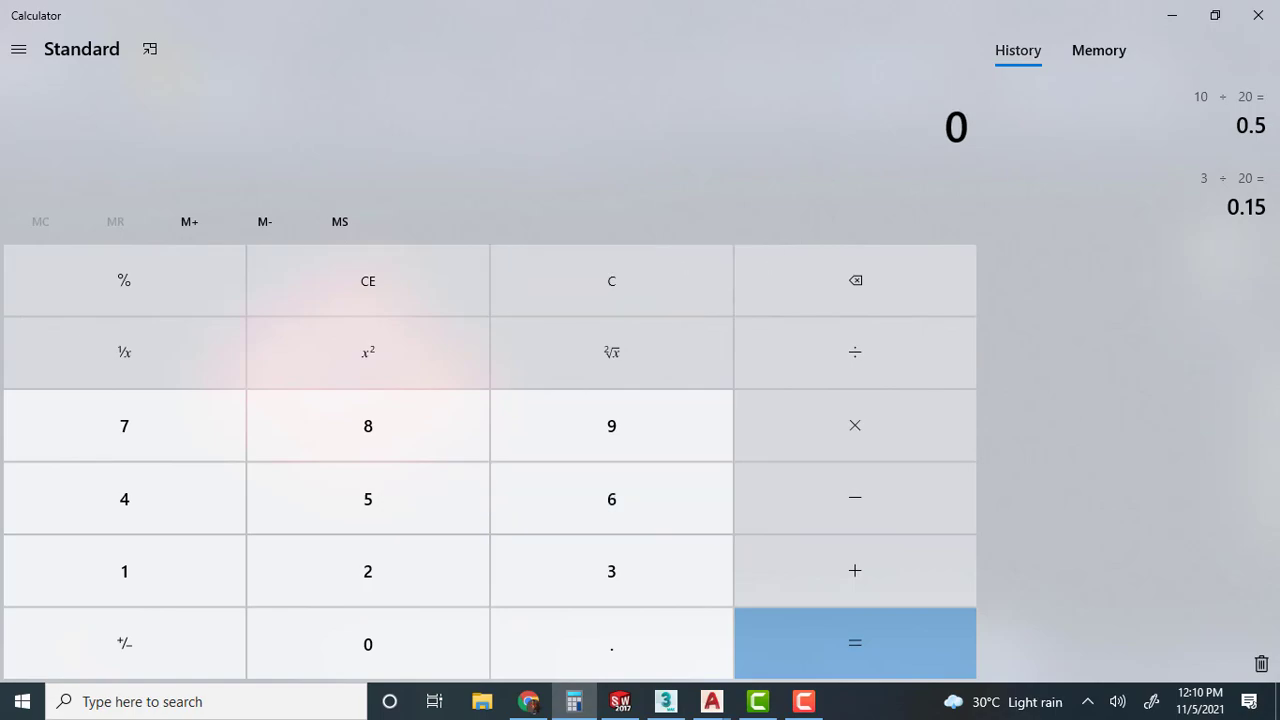
{"action": "left_click", "coordinate": [1173, 18]}
{"action": "key", "text": "Escape"}
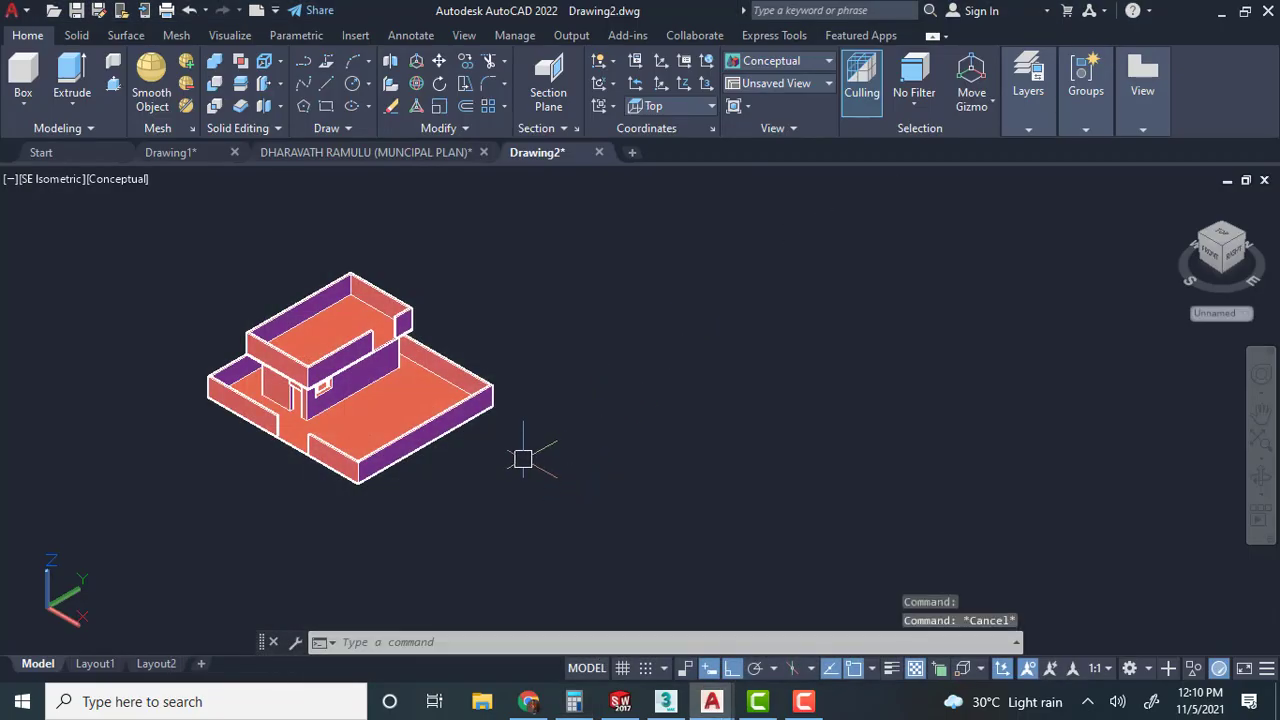
Draw a 1 by 0.3 rectangle in the empty area beside the house model.
{"action": "mouse_move", "coordinate": [526, 449]}
{"action": "middle_mouse_down", "text": "shift"}
{"action": "mouse_move", "coordinate": [571, 417]}
{"action": "mouse_move", "coordinate": [534, 457]}
{"action": "middle_mouse_up", "text": "shift"}
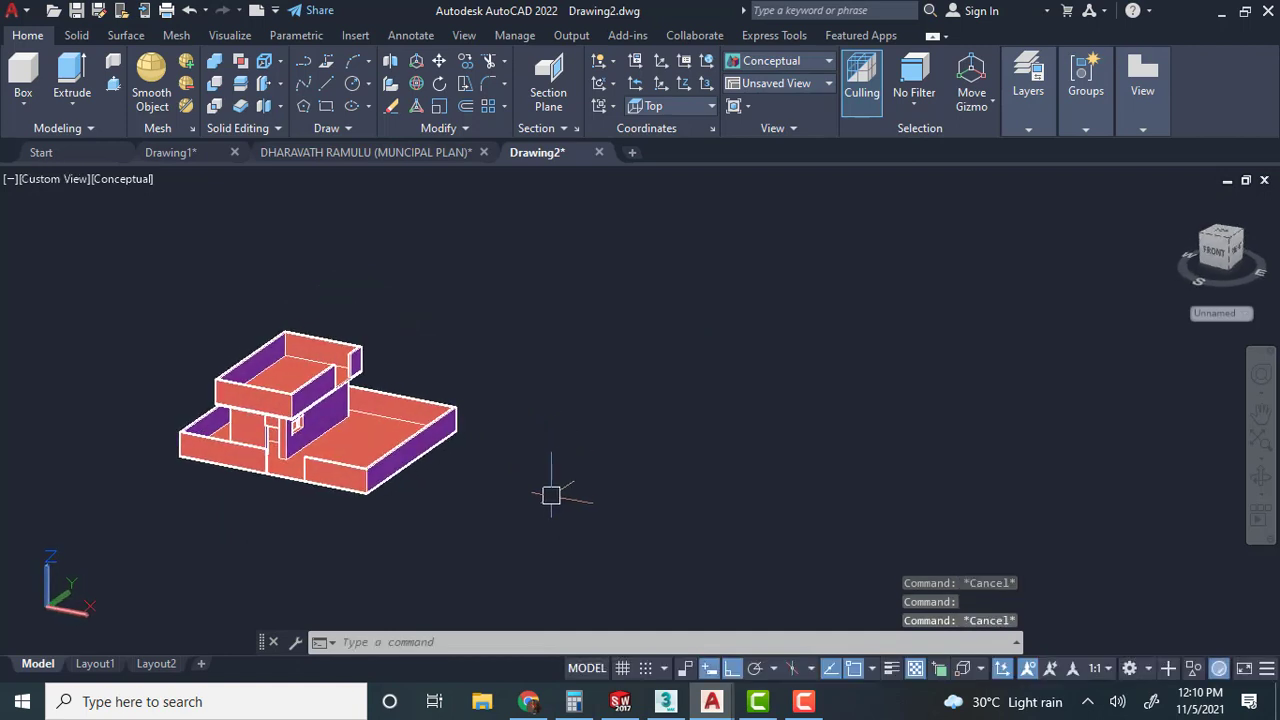
{"action": "type", "text": "rec"}
{"action": "key", "text": "Return"}
{"action": "left_click", "coordinate": [622, 421]}
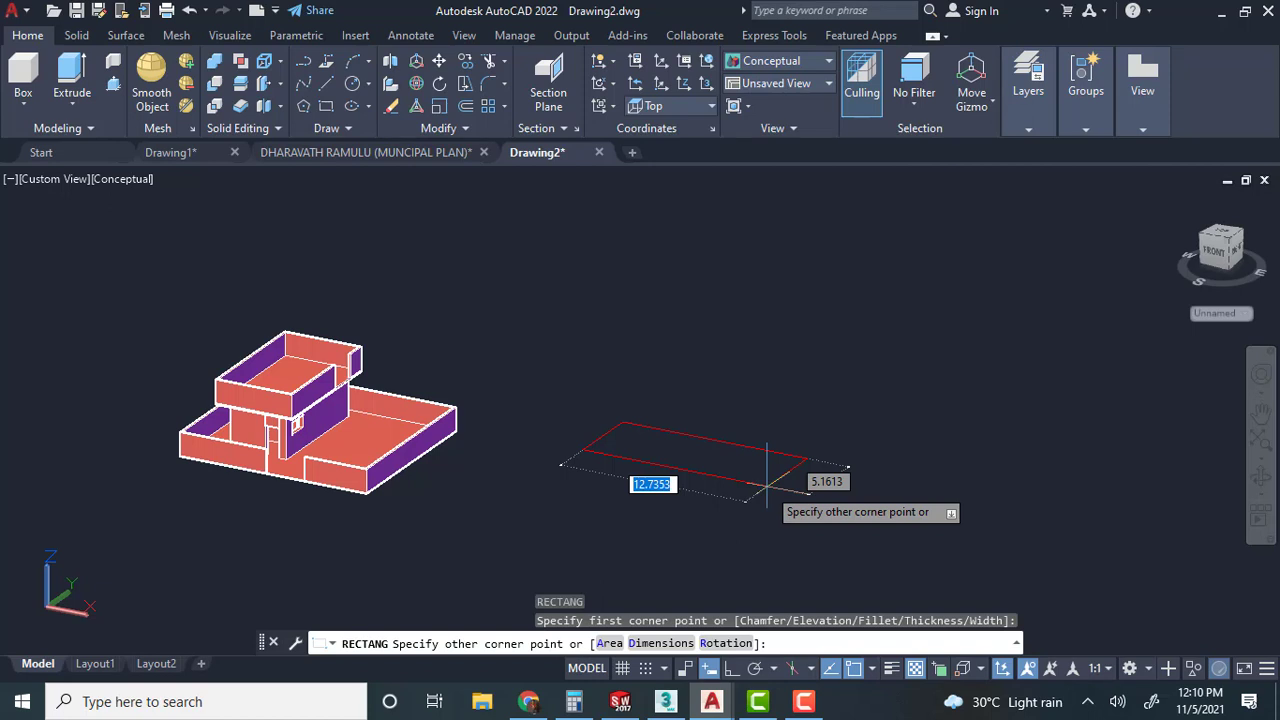
{"action": "type", "text": "1"}
{"action": "key", "text": "Tab"}
{"action": "type", "text": ".3"}
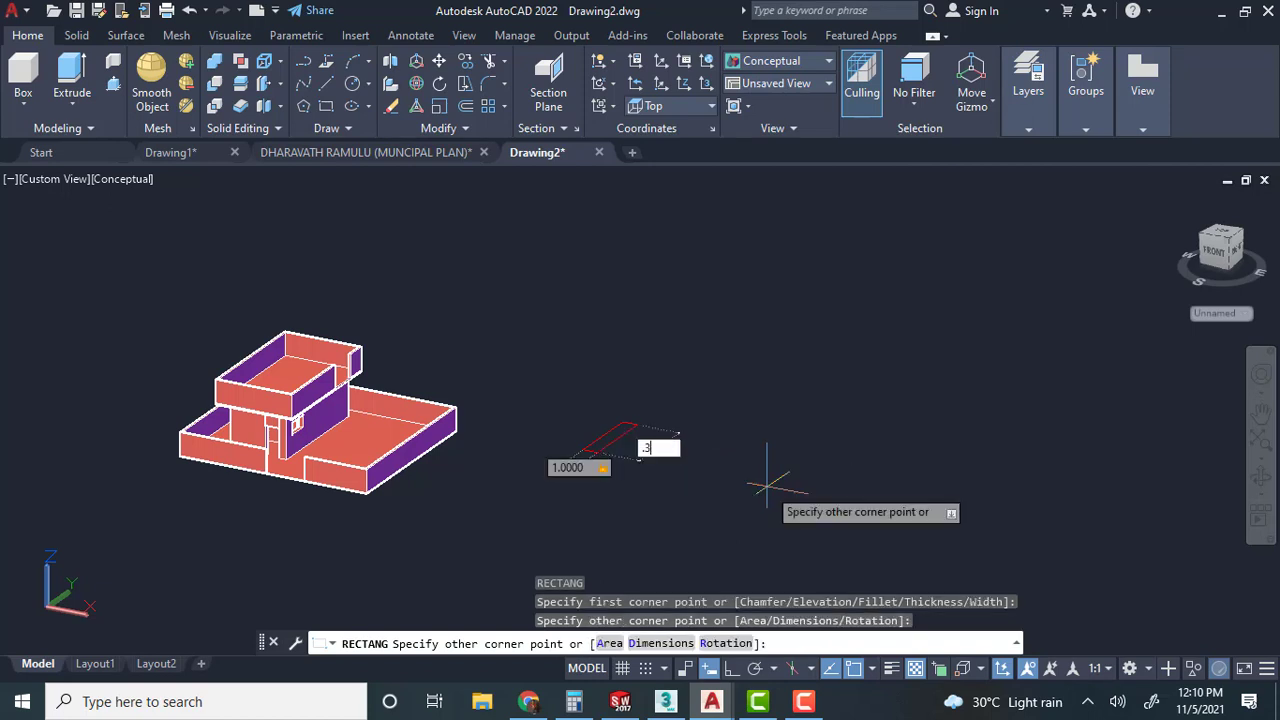
{"action": "key", "text": "Return"}
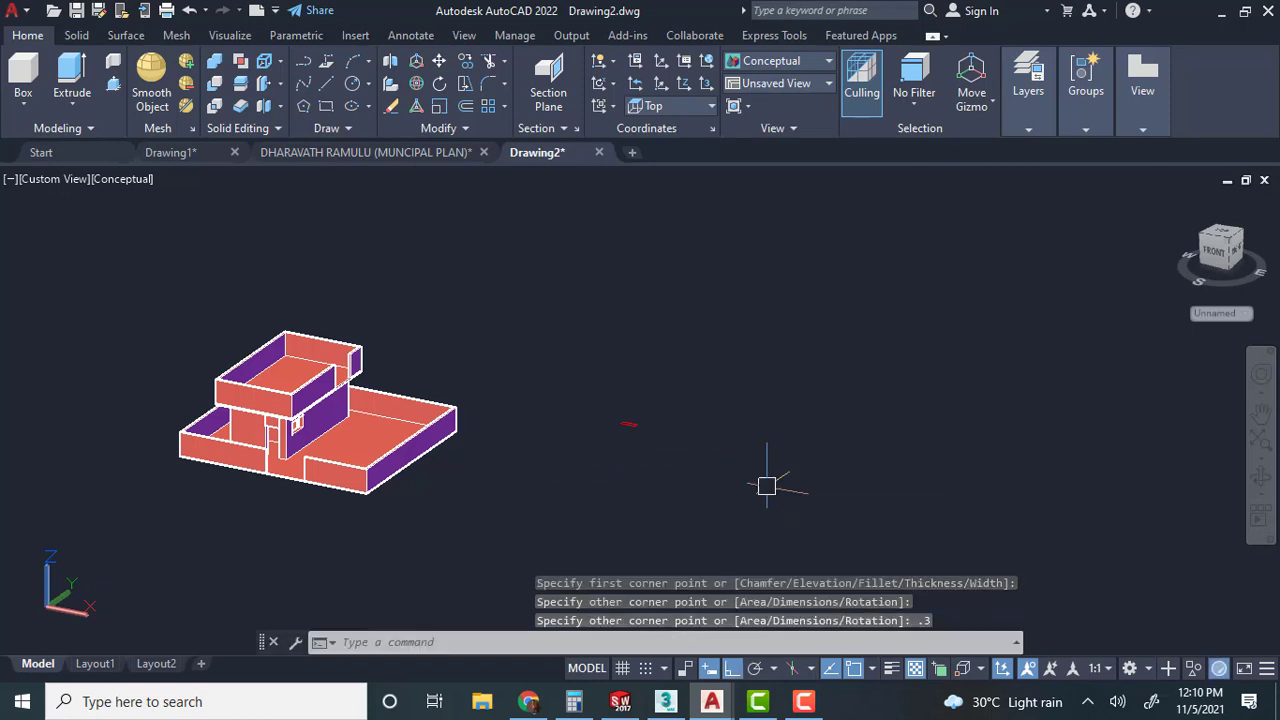
{"action": "key", "text": "Escape"}
Extrude the small 1 by 0.3 rectangle to a height of 0.15.
{"action": "scroll", "coordinate": [569, 413], "scroll_direction": "up", "scroll_amount": 5}
{"action": "scroll", "coordinate": [569, 413], "scroll_direction": "up", "scroll_amount": 3}
{"action": "middle_click_drag", "start_coordinate": [540, 420], "coordinate": [440, 443]}
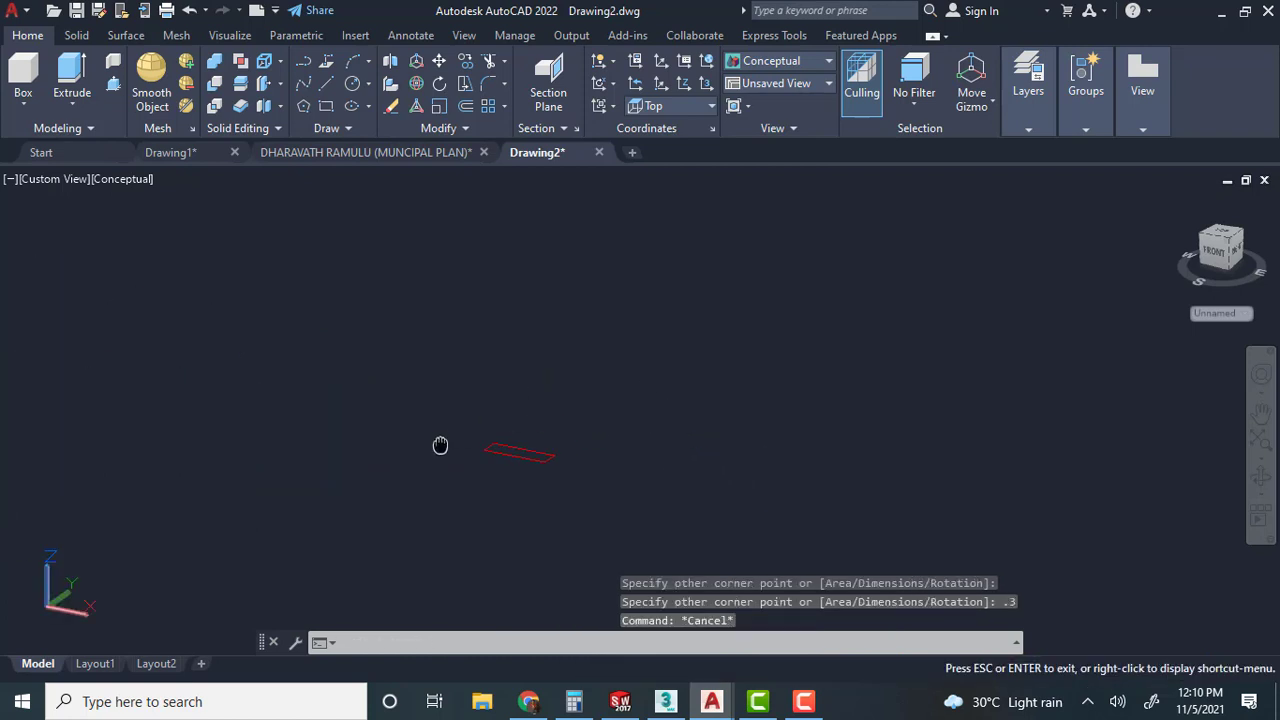
{"action": "left_click", "coordinate": [71, 75]}
{"action": "left_click", "coordinate": [508, 452]}
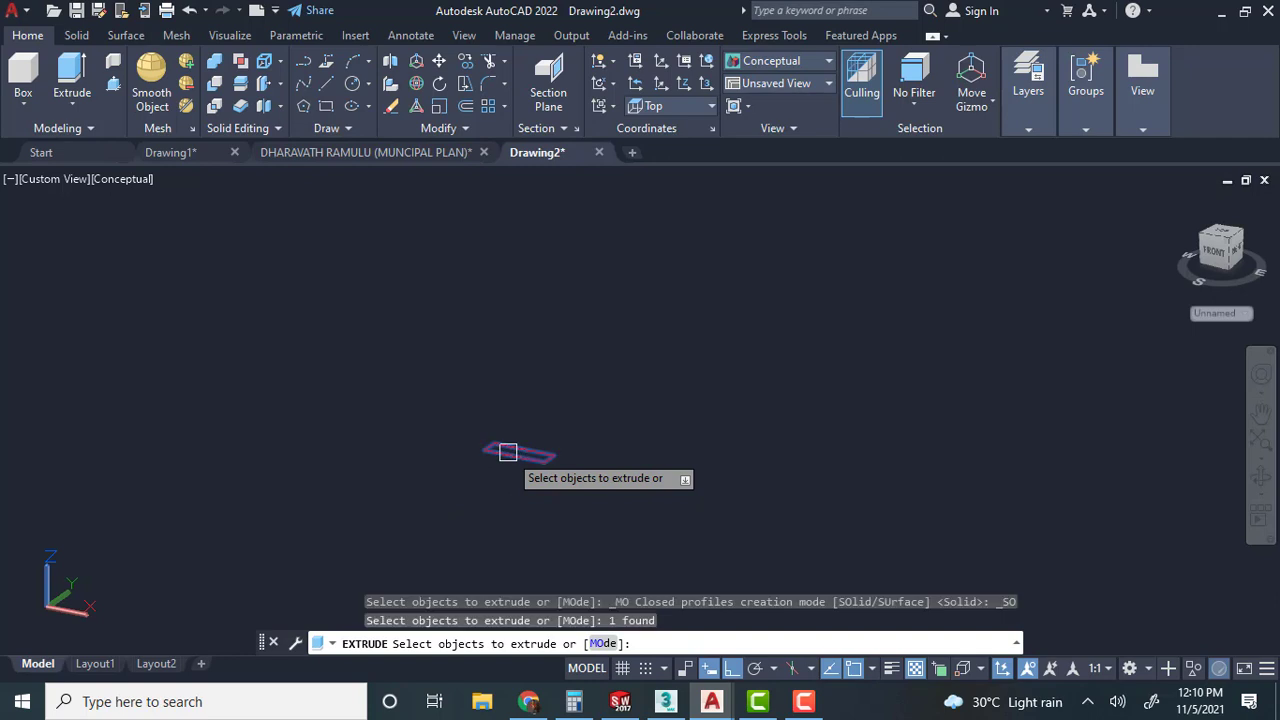
{"action": "key", "text": "Return"}
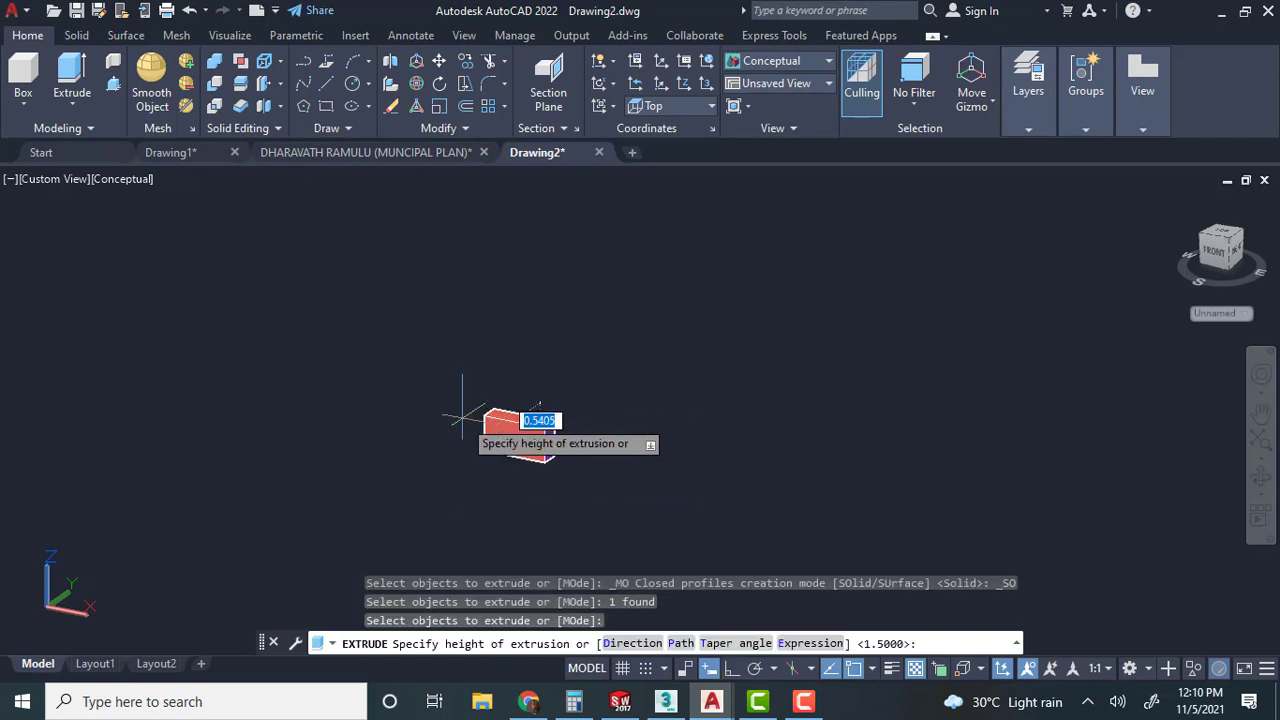
{"action": "key", "text": "Return"}
{"action": "key", "text": "Escape"}
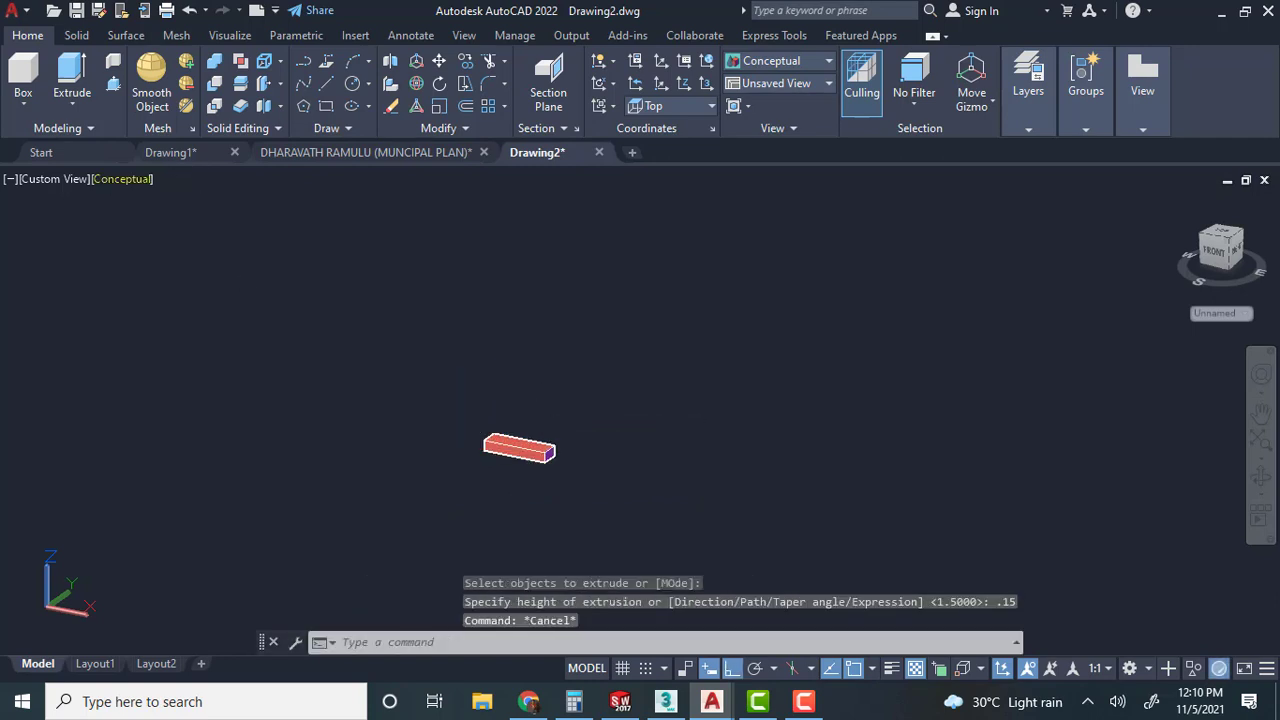
{"action": "scroll", "coordinate": [500, 420], "scroll_direction": "up", "scroll_amount": 3}
{"action": "middle_click_drag", "start_coordinate": [500, 420], "coordinate": [435, 528]}
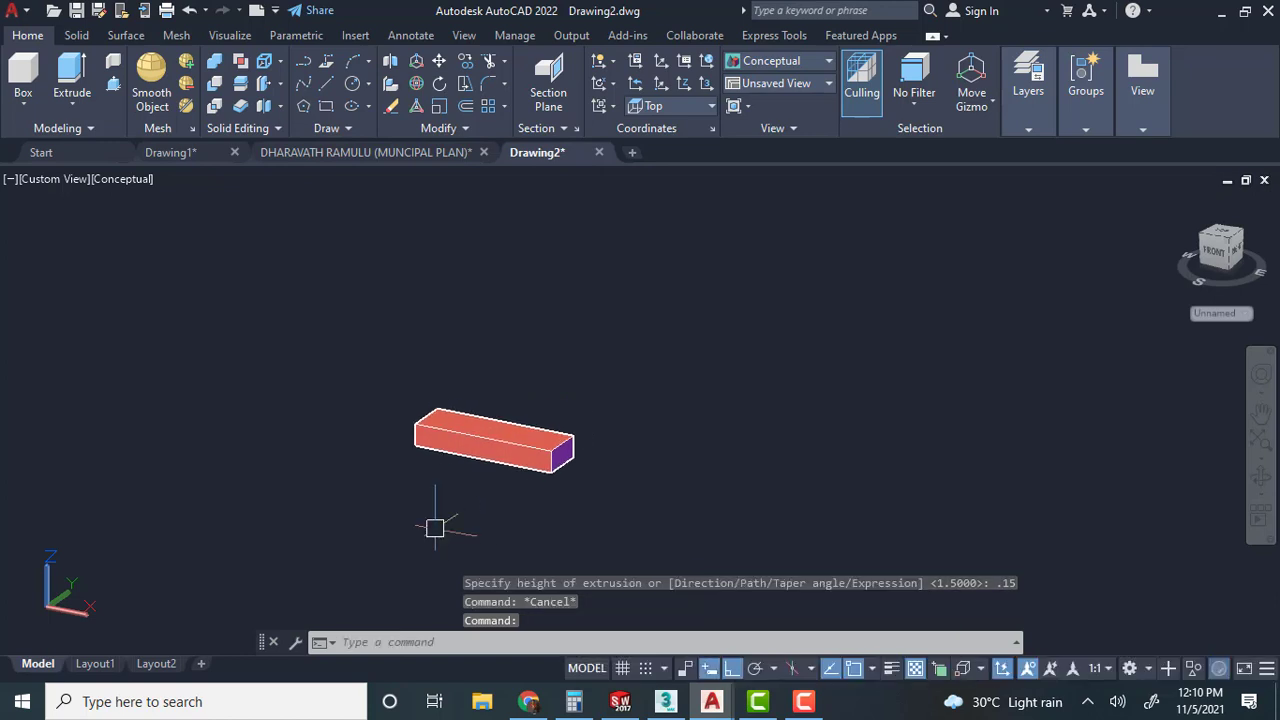
Copy the 0.15-high step block three times with Ortho off, seating each copy on the rear top edge of the step below.
{"action": "type", "text": "co"}
{"action": "key", "text": "Return"}
{"action": "left_click", "coordinate": [700, 514]}
{"action": "left_click", "coordinate": [320, 302]}
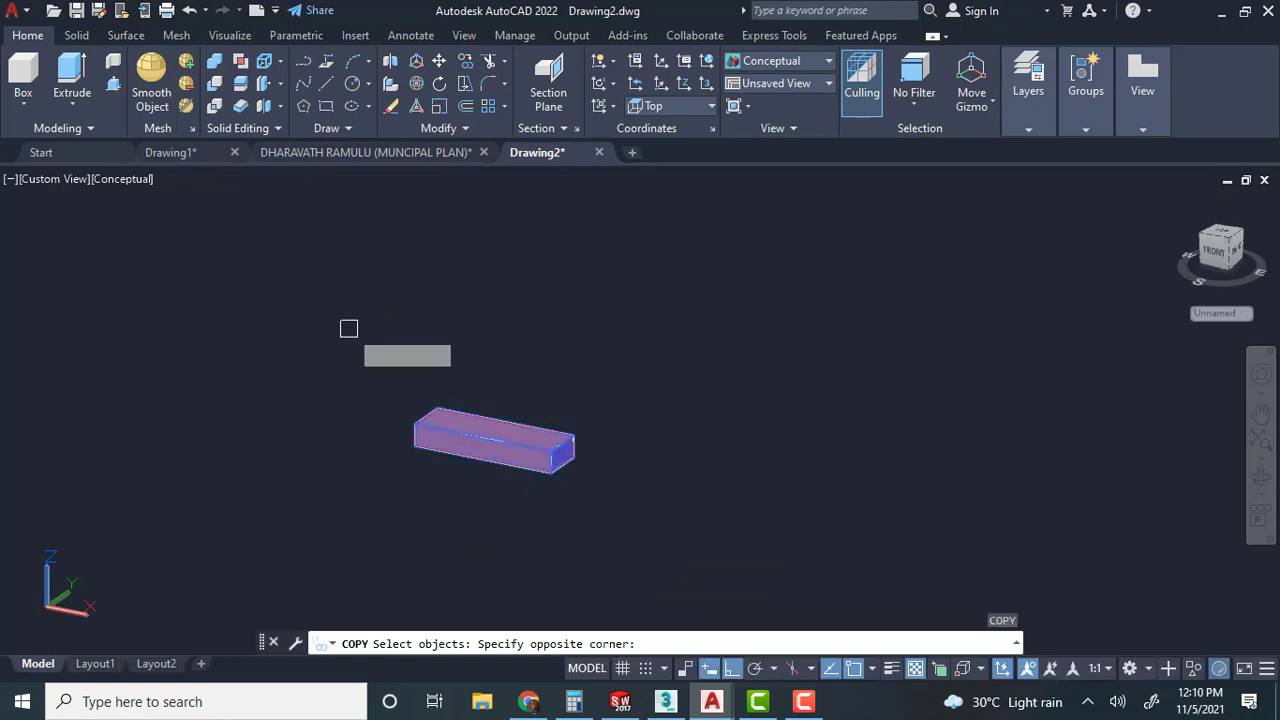
{"action": "key", "text": "Return"}
{"action": "scroll", "coordinate": [607, 522], "scroll_direction": "up", "scroll_amount": 2}
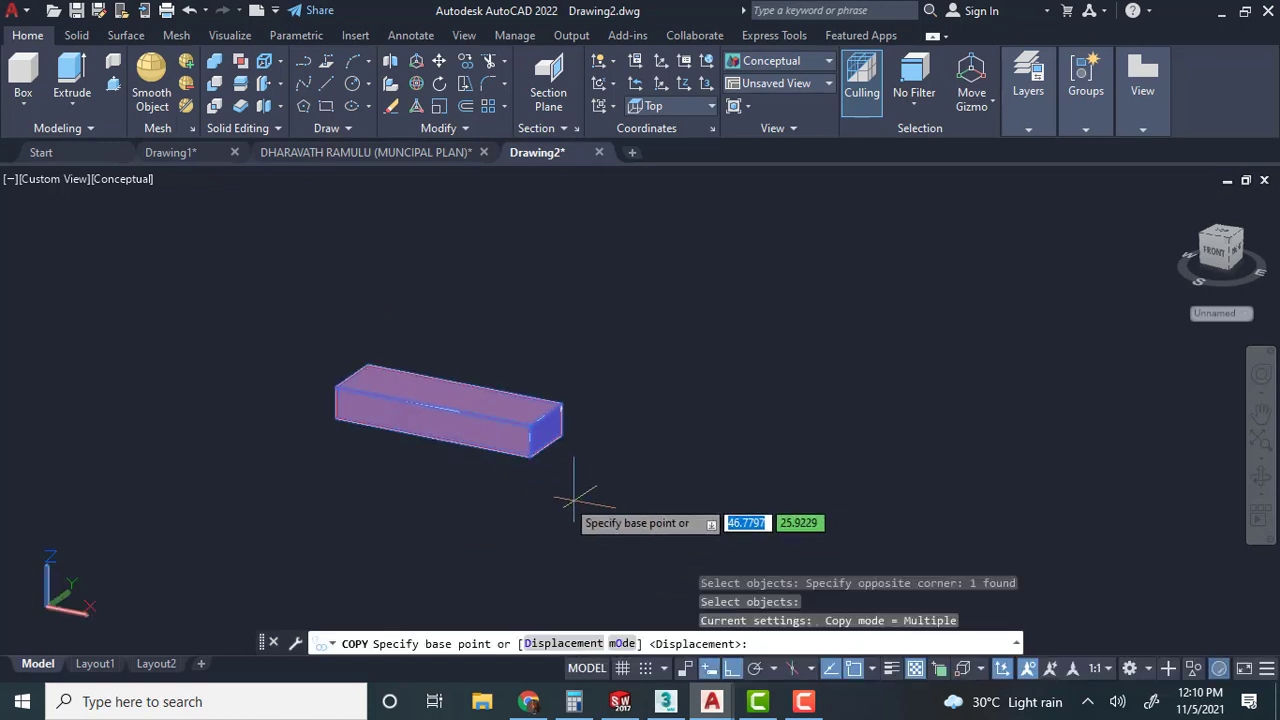
{"action": "left_click", "coordinate": [531, 453]}
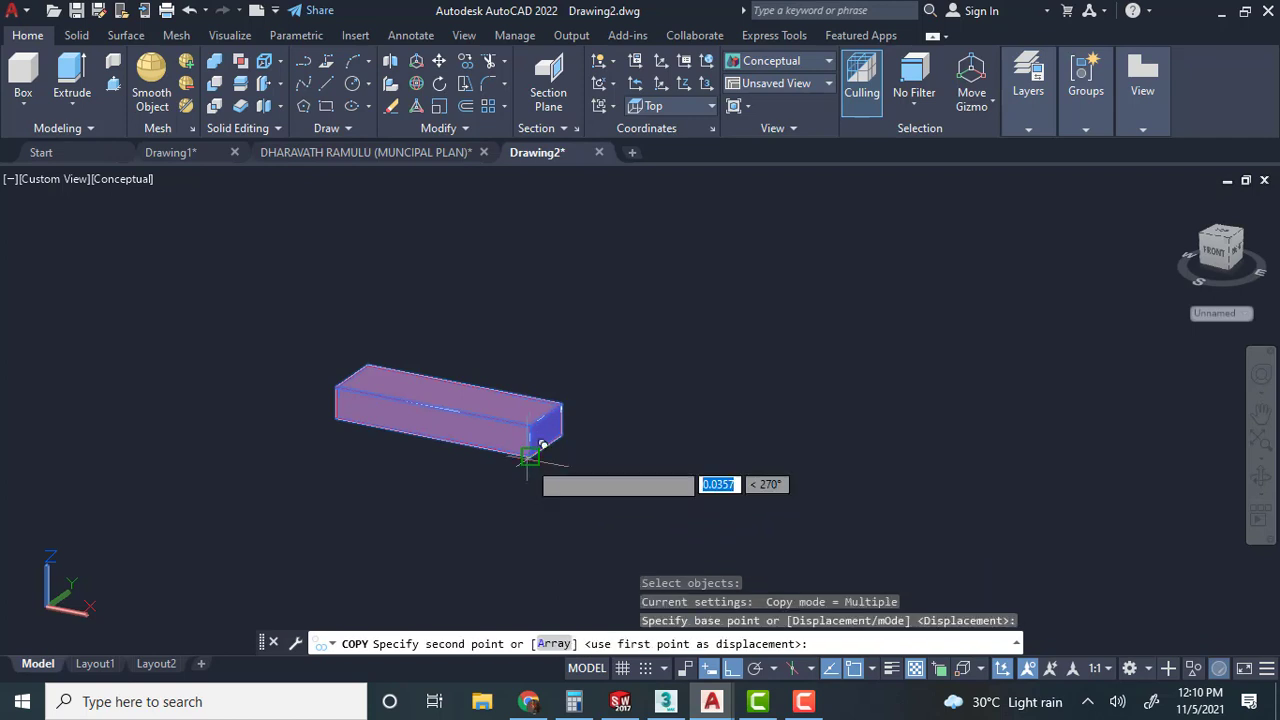
{"action": "left_click", "coordinate": [577, 390]}
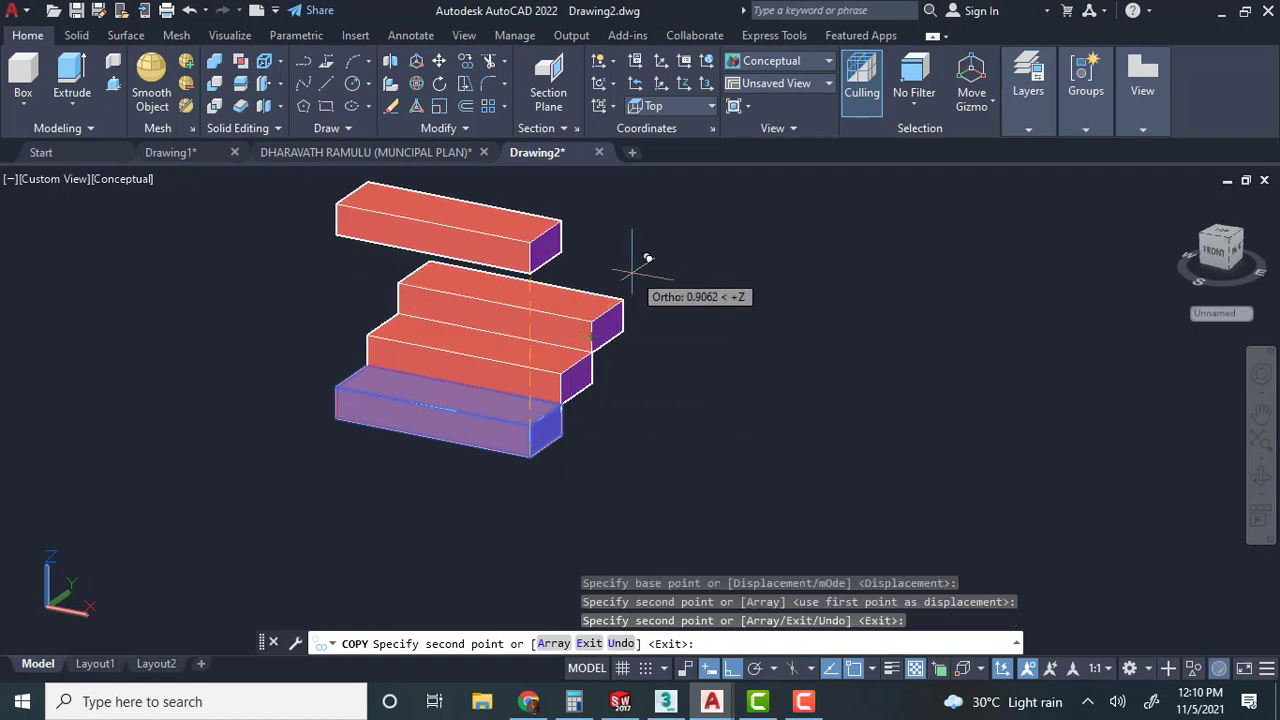
{"action": "key", "text": "F8"}
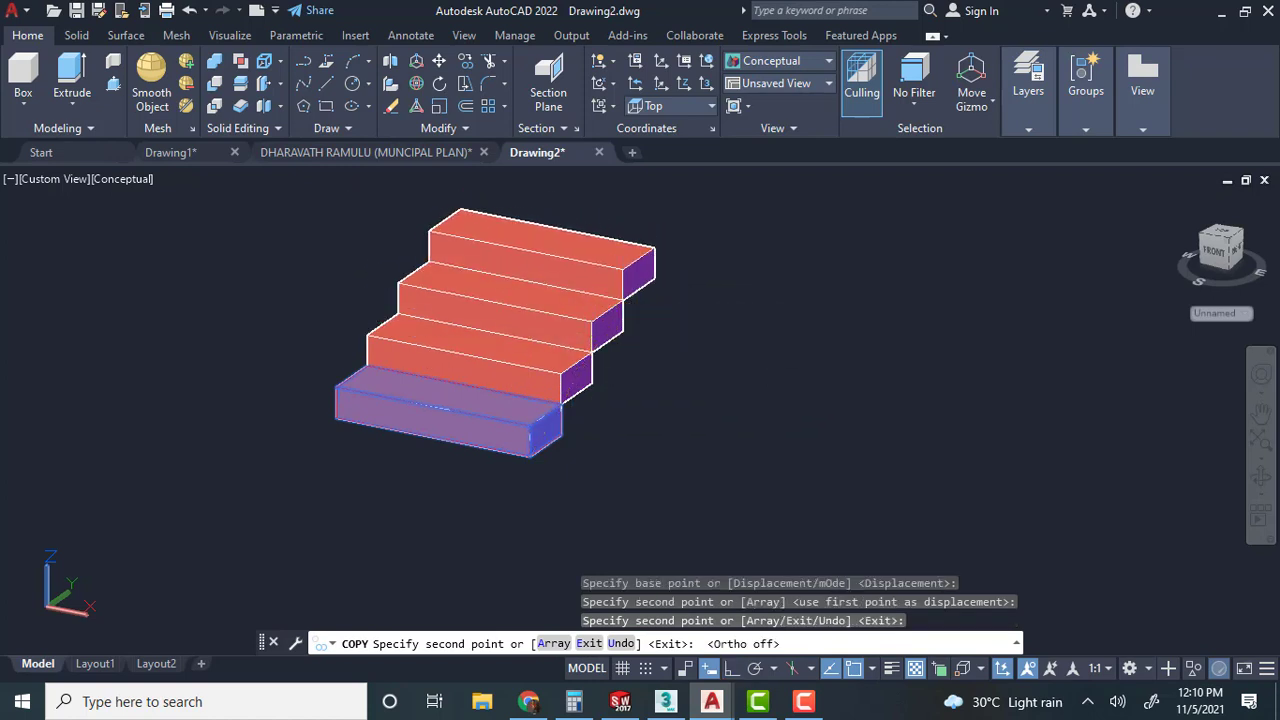
{"action": "left_click", "coordinate": [622, 298]}
Continue copying the block up to a ten-step flight and add one more block level behind the top step.
{"action": "middle_click_drag", "start_coordinate": [622, 298], "coordinate": [567, 470]}
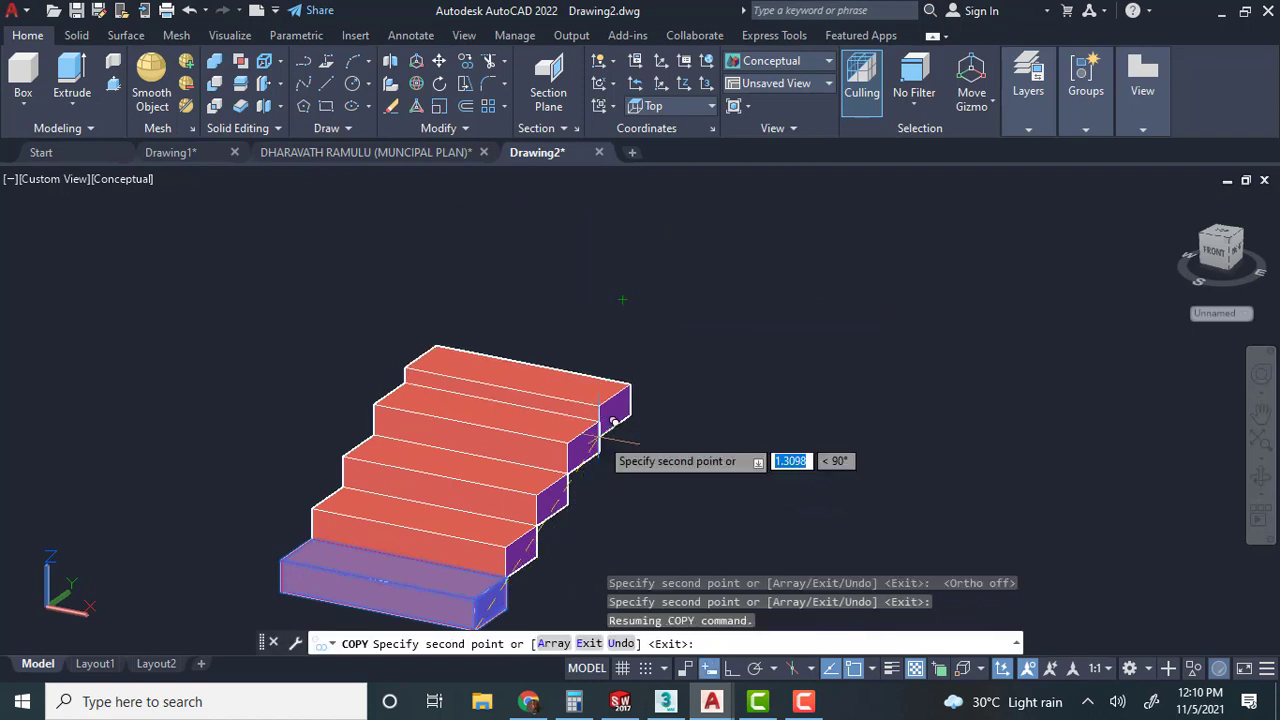
{"action": "left_click", "coordinate": [613, 407]}
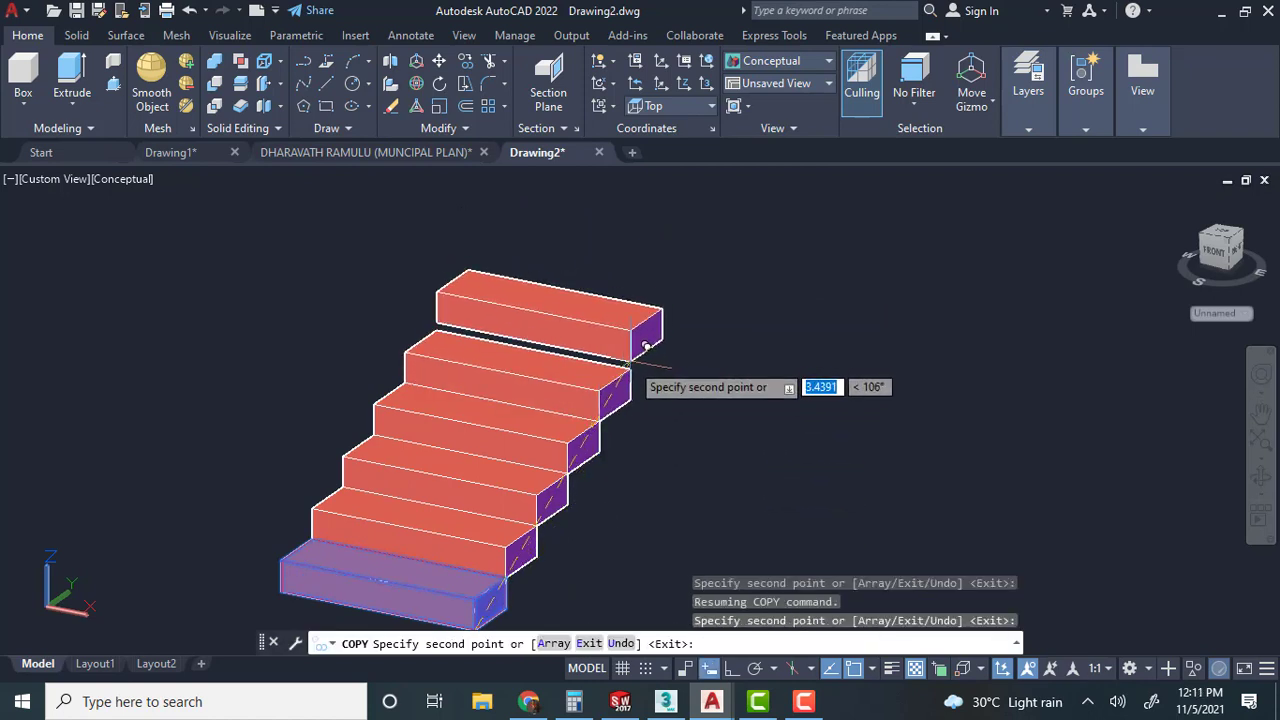
{"action": "left_click", "coordinate": [631, 368]}
{"action": "left_click", "coordinate": [660, 316]}
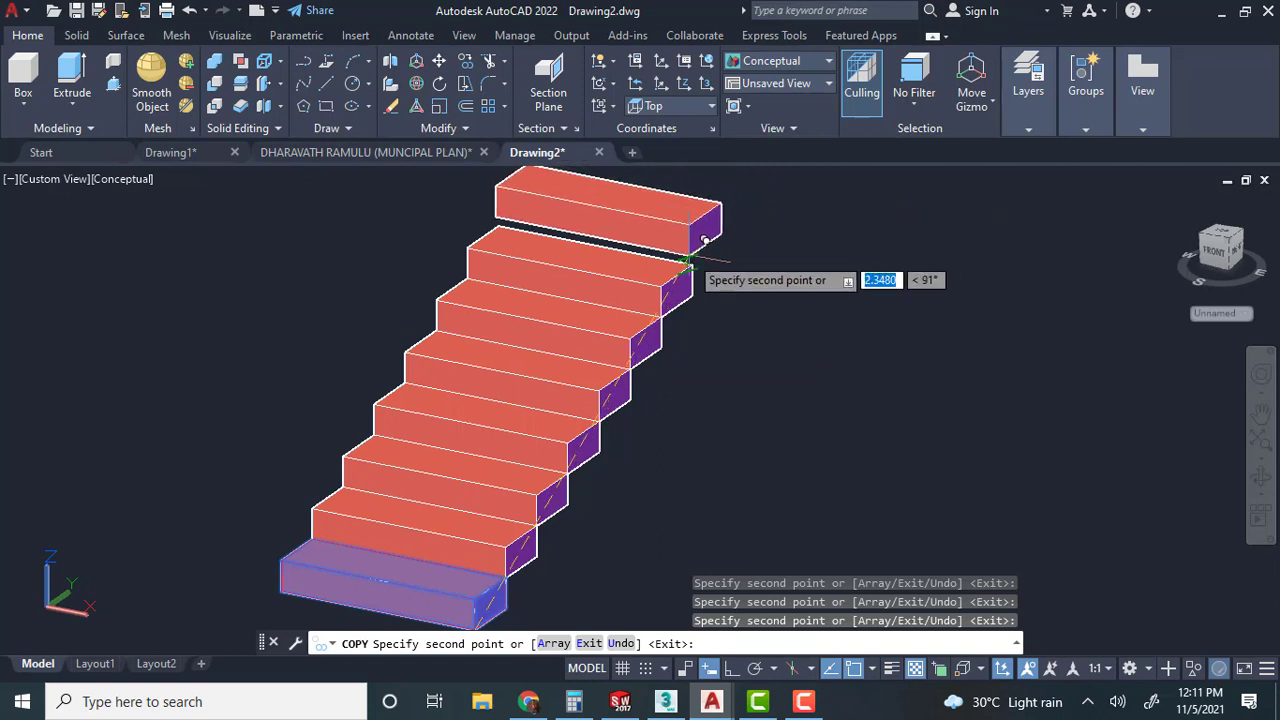
{"action": "middle_click_drag", "start_coordinate": [700, 252], "coordinate": [663, 339]}
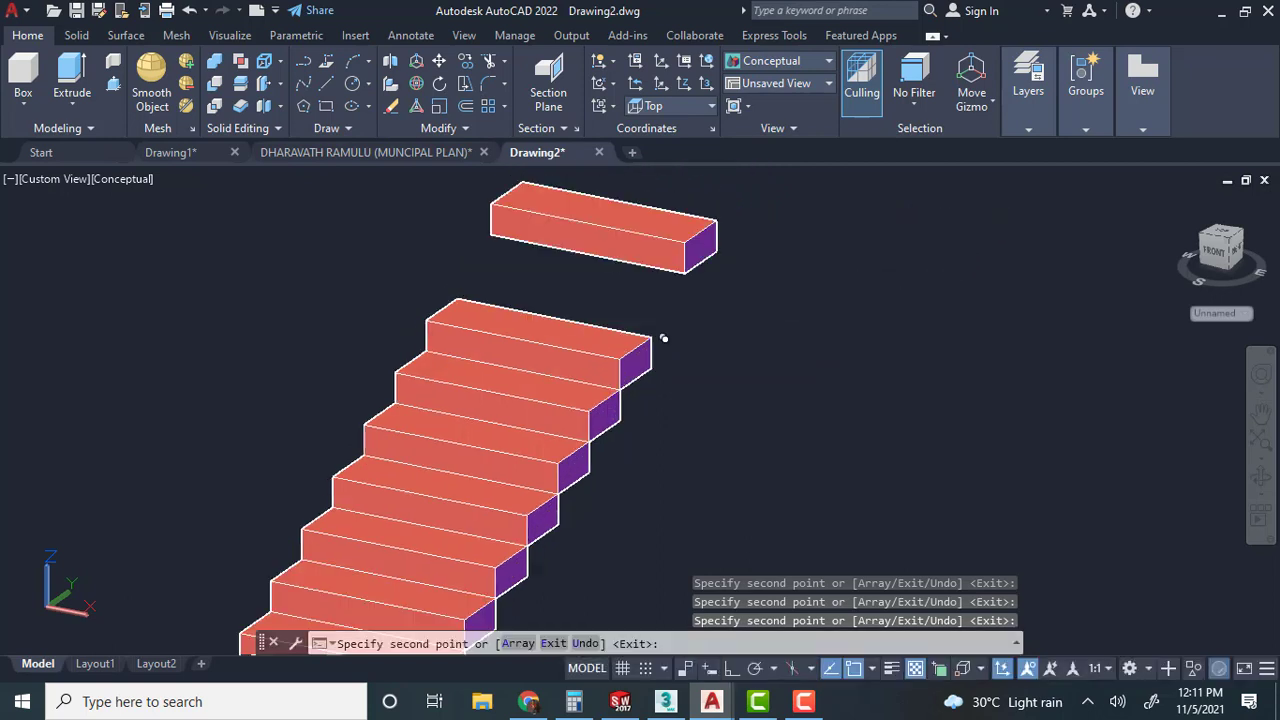
{"action": "left_click", "coordinate": [650, 338]}
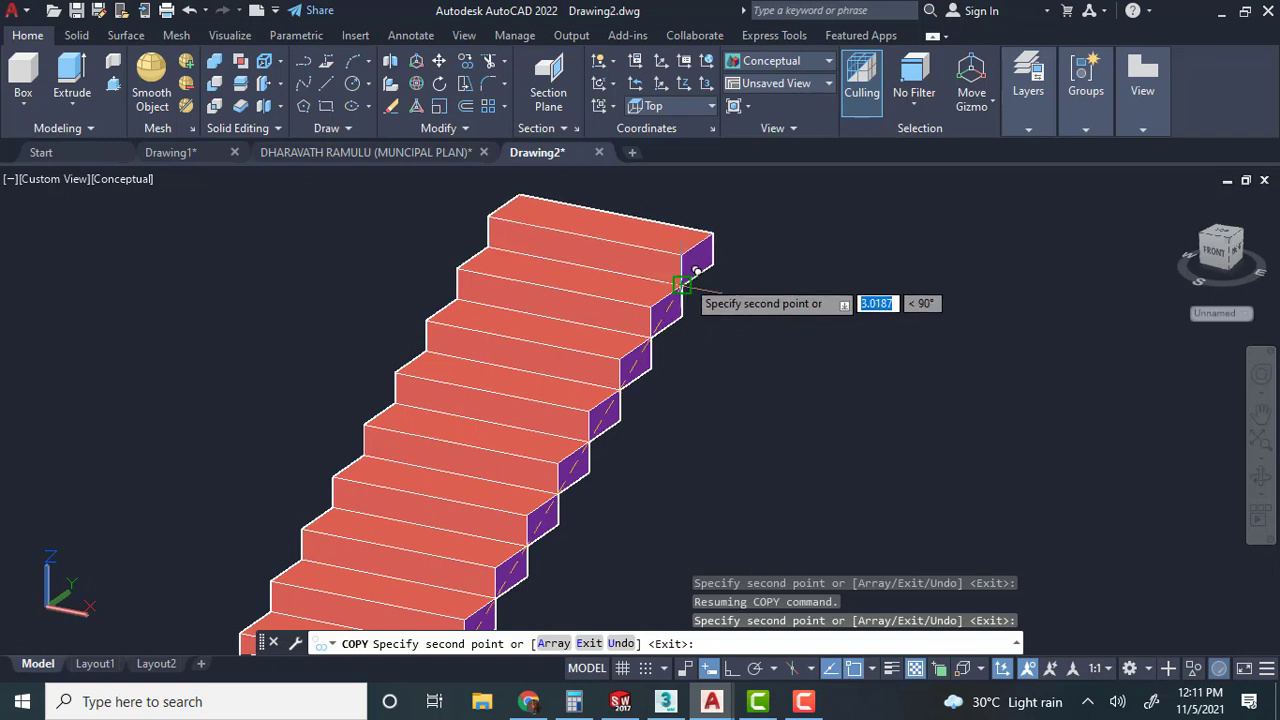
{"action": "left_click", "coordinate": [681, 287]}
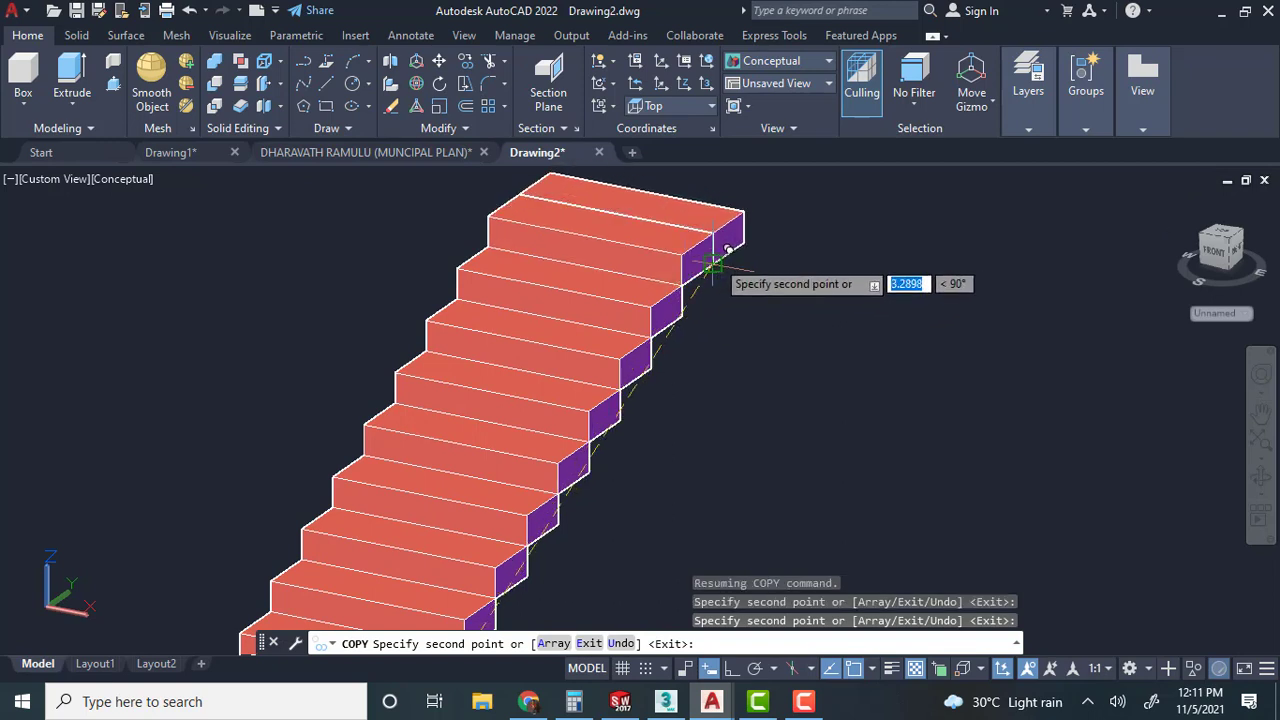
{"action": "scroll", "coordinate": [725, 340], "scroll_direction": "down", "scroll_amount": 2}
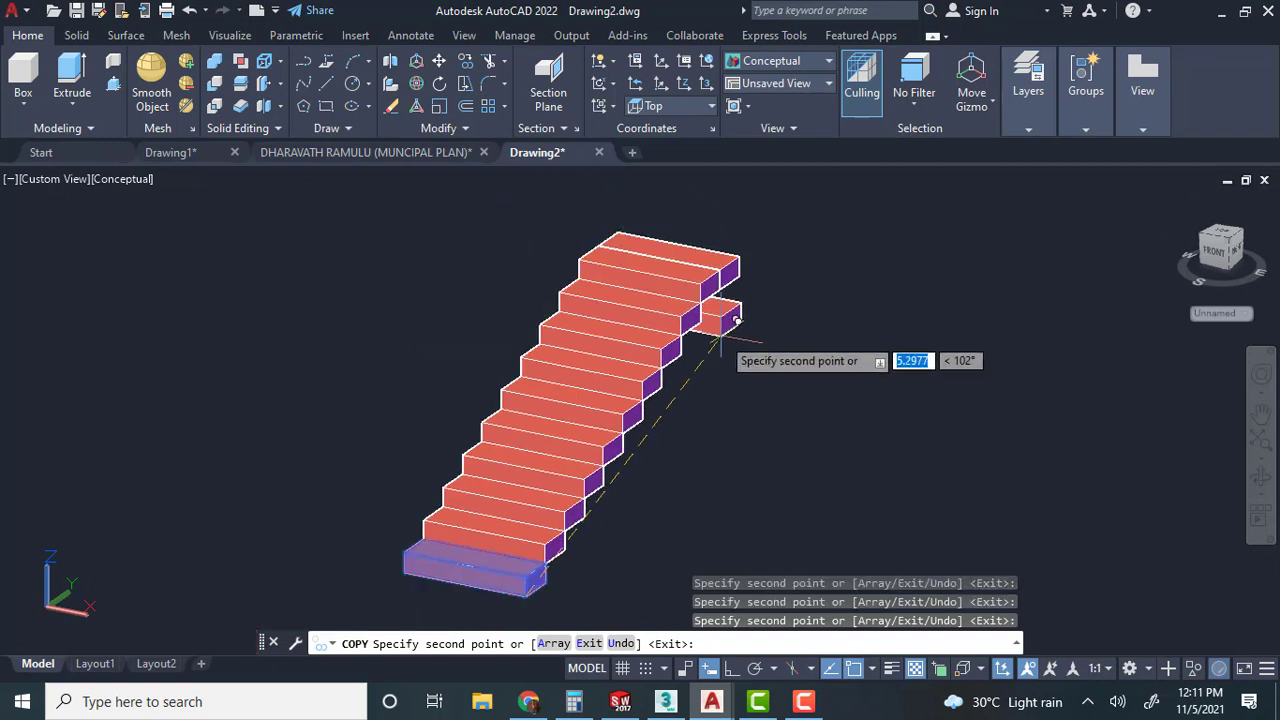
{"action": "key", "text": "Escape"}
Copy the rearmost block at the top of the flight lengthwise so the copy sits end to end with it.
{"action": "scroll", "coordinate": [709, 375], "scroll_direction": "down", "scroll_amount": 2}
{"action": "middle_click_drag", "start_coordinate": [714, 362], "coordinate": [630, 355]}
{"action": "key", "text": "alt"}
{"action": "middle_click_drag", "start_coordinate": [534, 391], "coordinate": [249, 363], "text": "shift"}
{"action": "scroll", "coordinate": [400, 360], "scroll_direction": "up", "scroll_amount": 3}
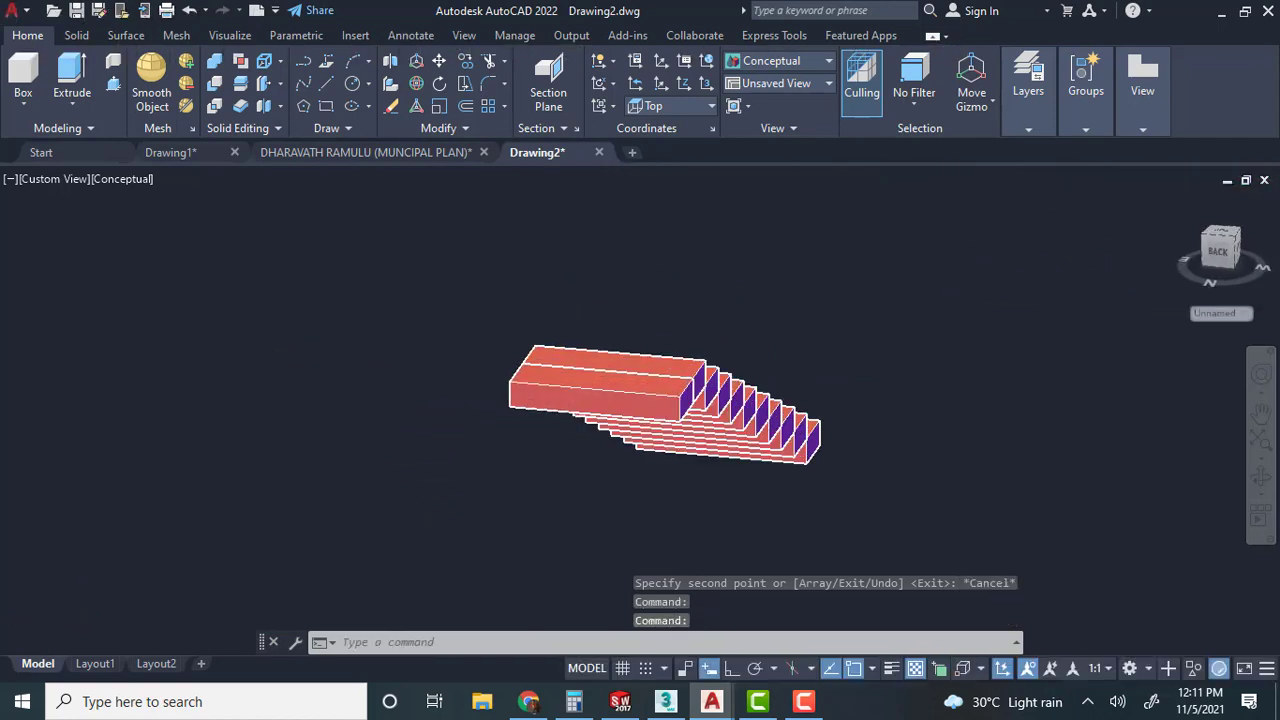
{"action": "key", "text": "Escape"}
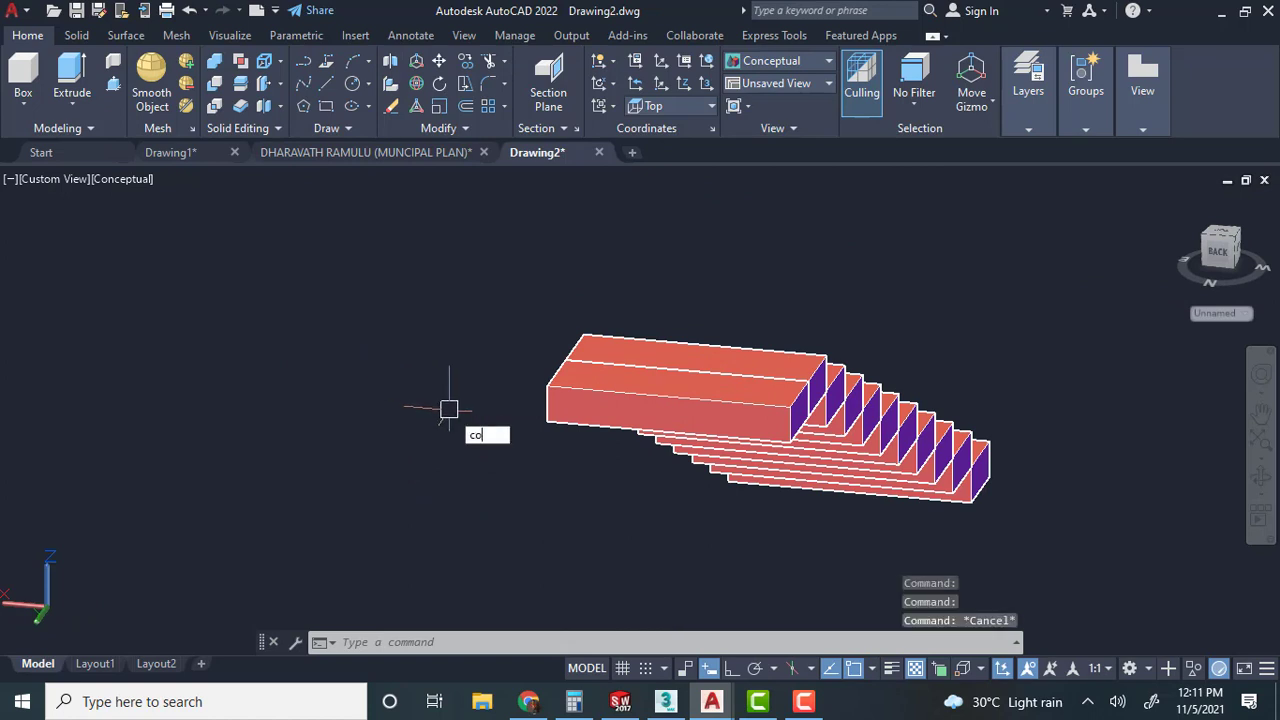
{"action": "key", "text": "Return"}
{"action": "left_click", "coordinate": [618, 408]}
{"action": "key", "text": "Return"}
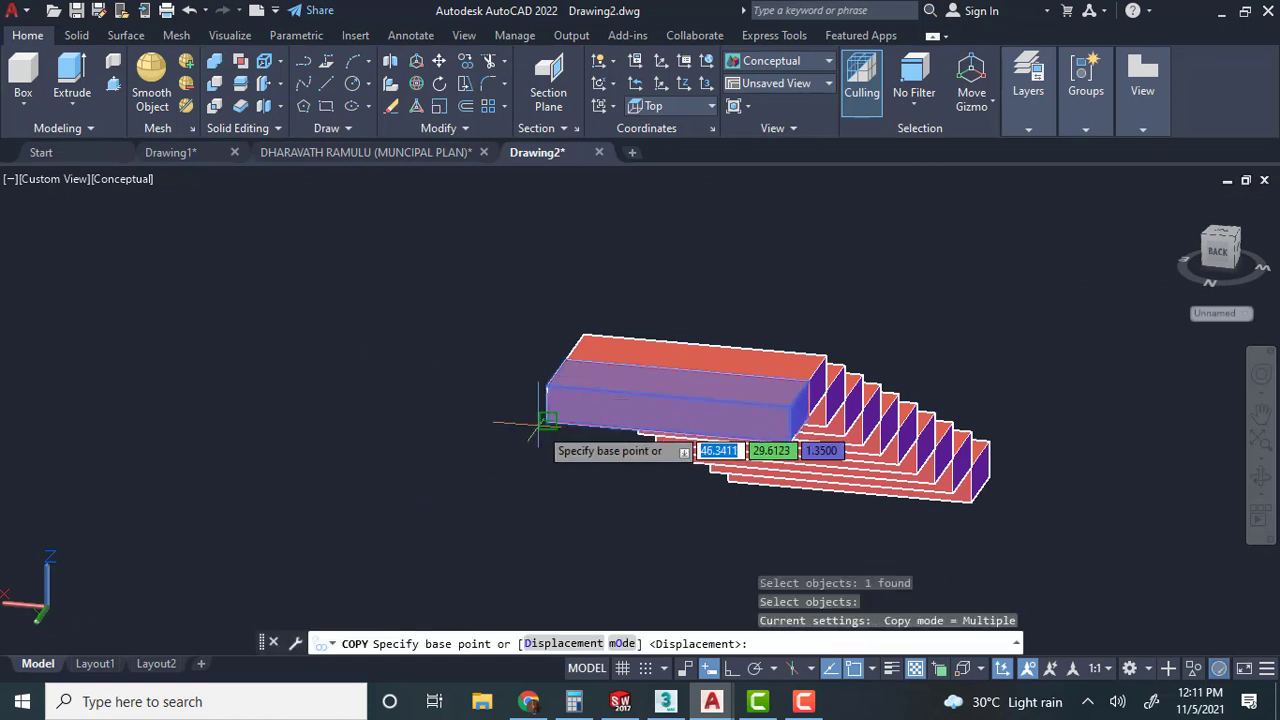
{"action": "left_click", "coordinate": [560, 408]}
{"action": "scroll", "coordinate": [790, 410], "scroll_direction": "up", "scroll_amount": 4}
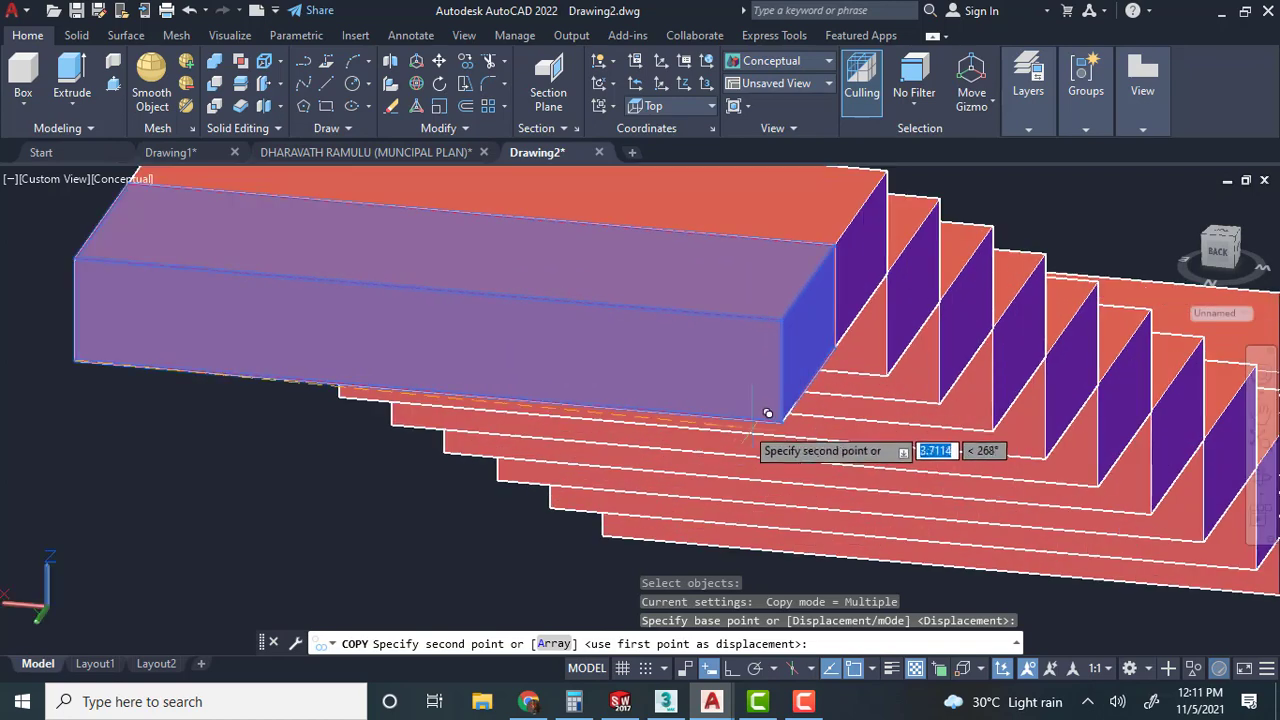
{"action": "left_click", "coordinate": [781, 422]}
{"action": "scroll", "coordinate": [855, 414], "scroll_direction": "down", "scroll_amount": 4}
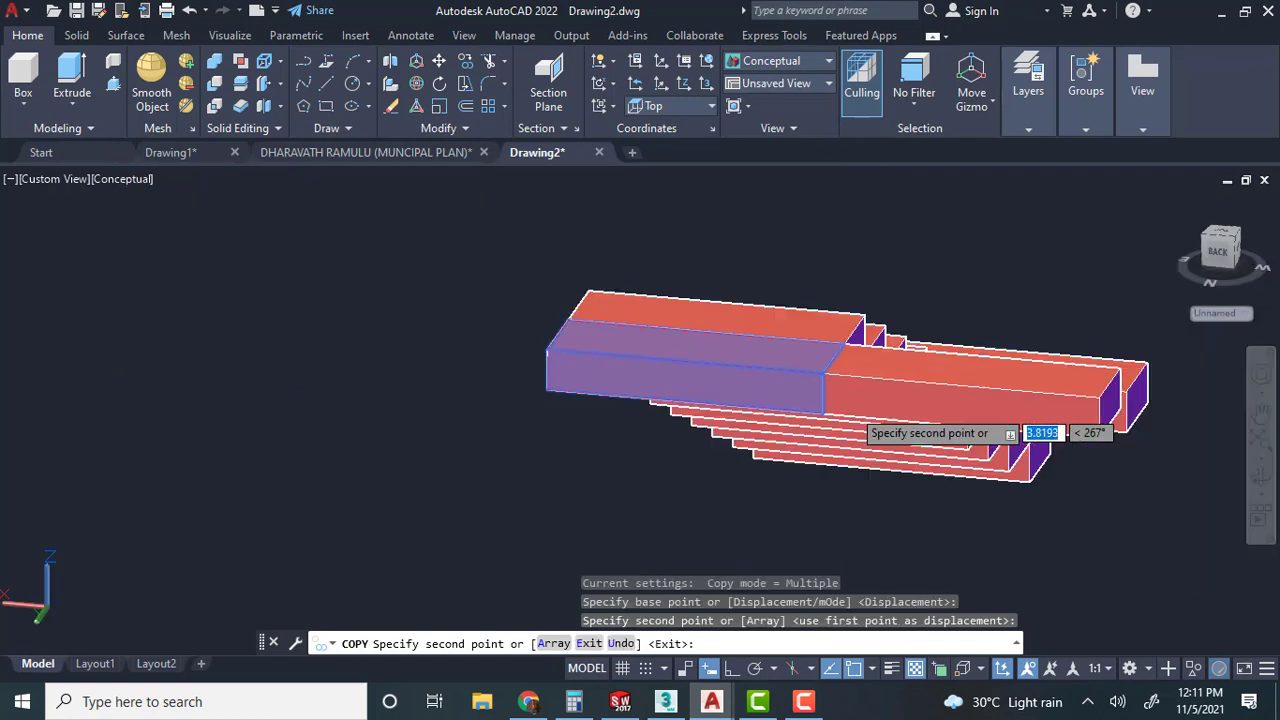
Place another copy of the block beside the top step to complete a two-by-two landing.
{"action": "middle_click_drag", "start_coordinate": [850, 408], "coordinate": [672, 388], "text": "shift"}
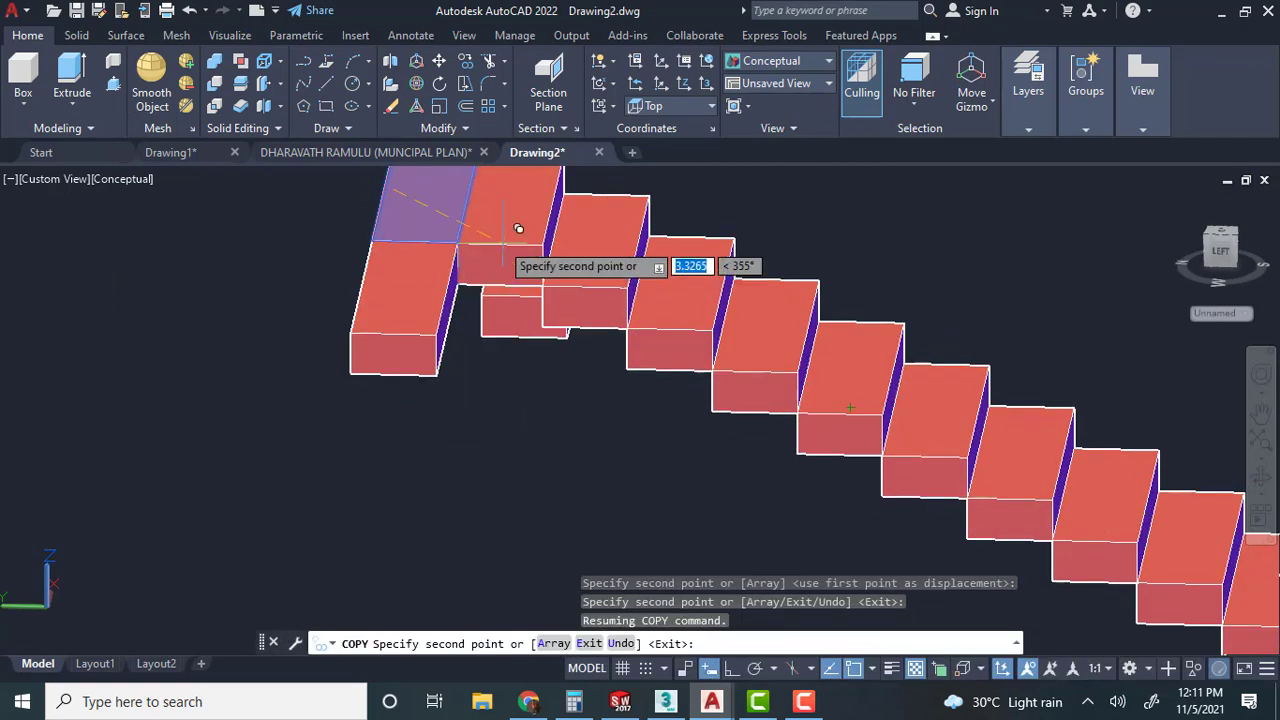
{"action": "scroll", "coordinate": [500, 250], "scroll_direction": "up", "scroll_amount": 4}
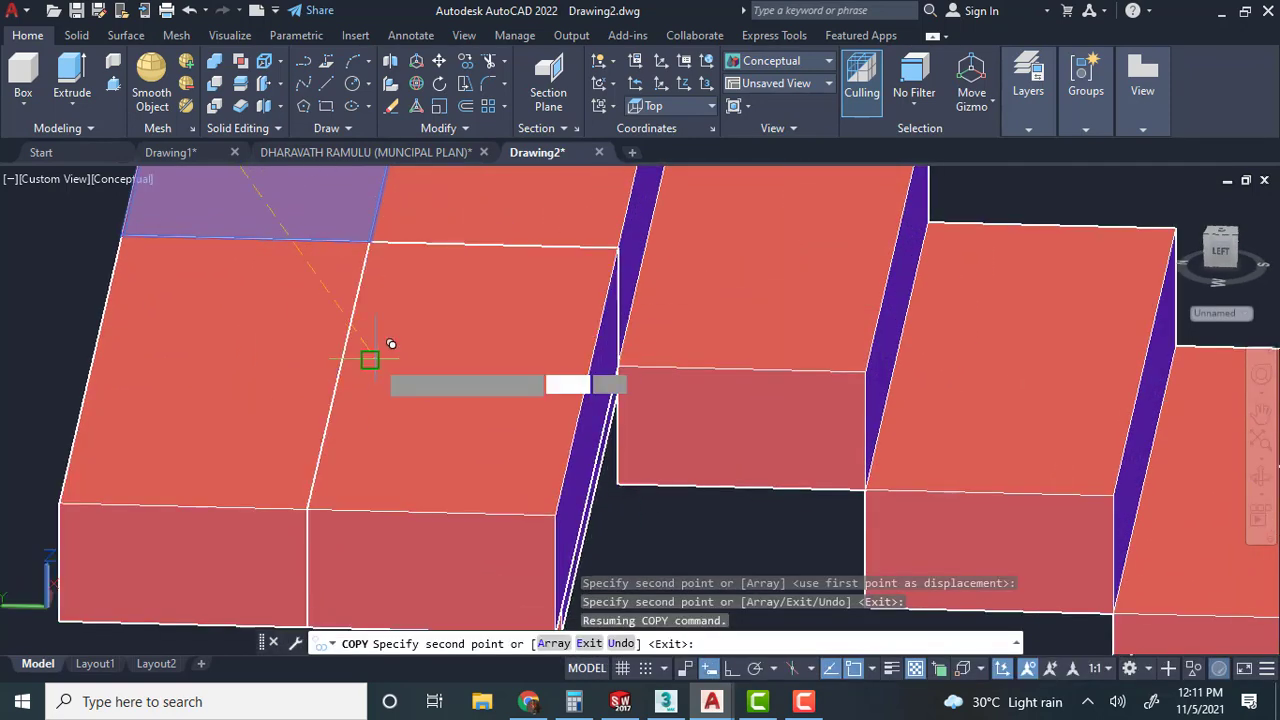
{"action": "key", "text": "Escape"}
Copy the landing block beside the top step four times upward in the return direction to start the second flight.
{"action": "scroll", "coordinate": [600, 515], "scroll_direction": "down", "scroll_amount": 3}
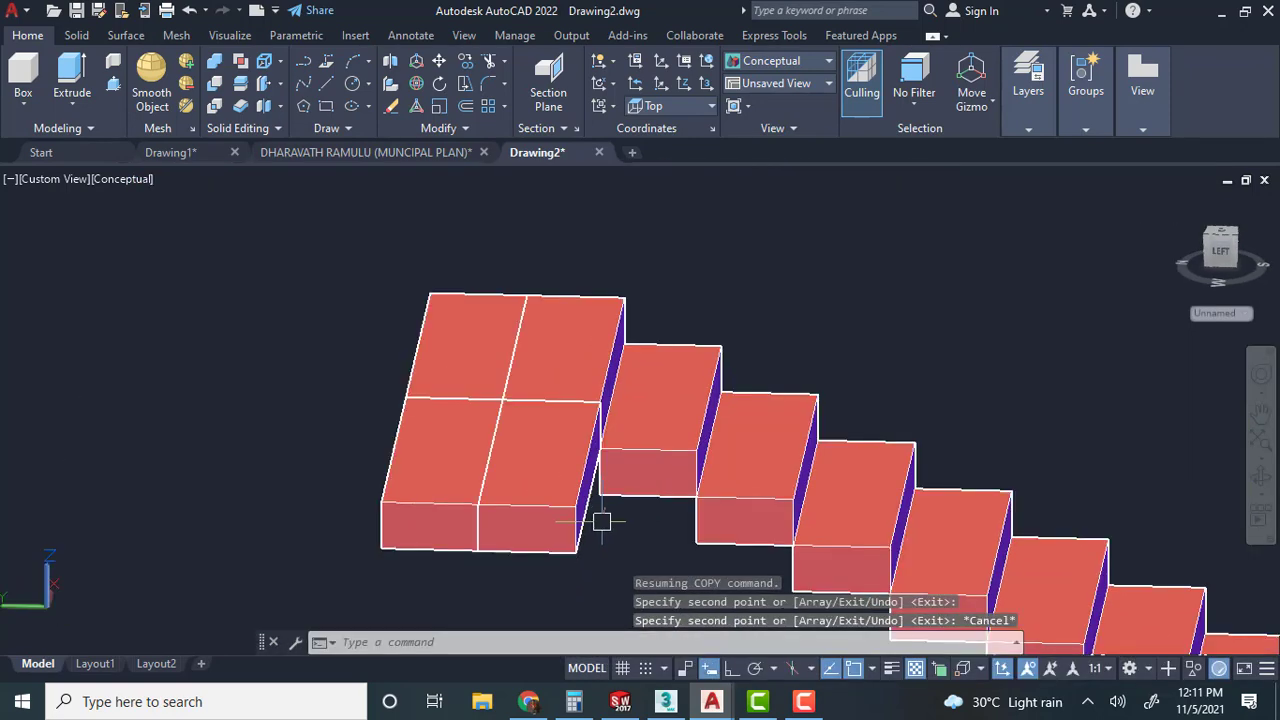
{"action": "middle_click_drag", "start_coordinate": [601, 521], "coordinate": [651, 458], "text": "shift"}
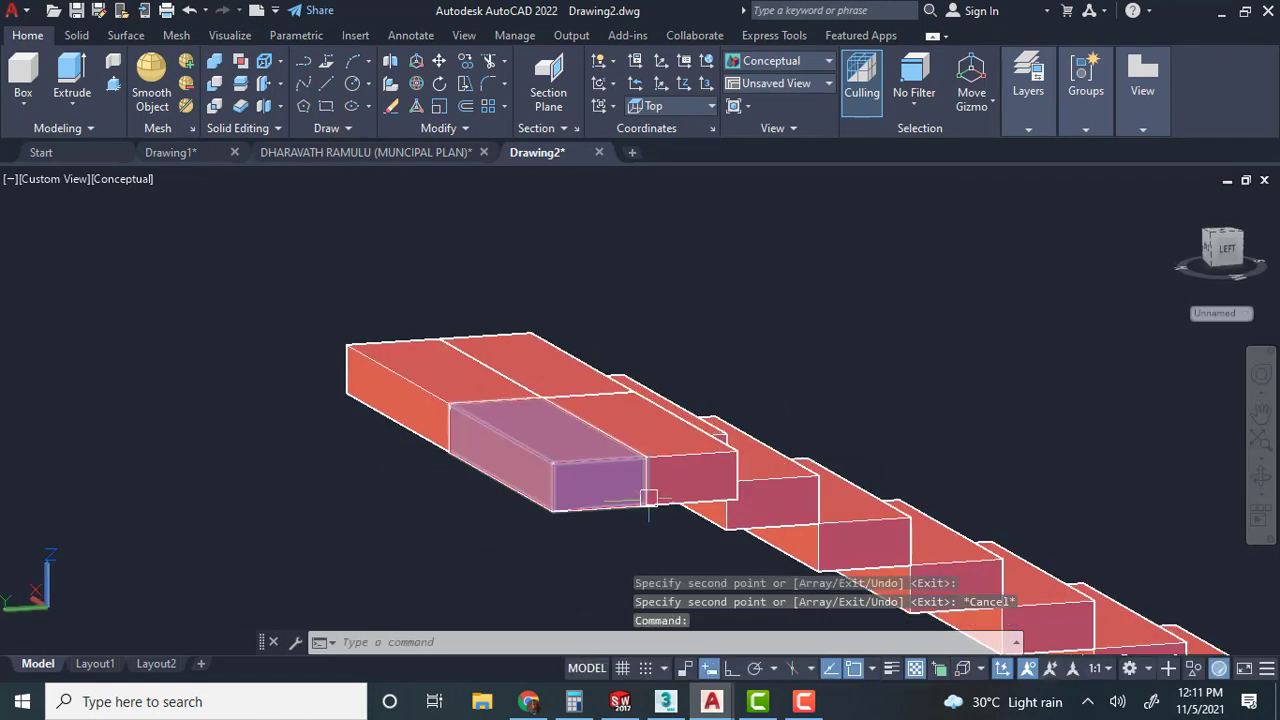
{"action": "key", "text": "Return"}
{"action": "left_click", "coordinate": [675, 495]}
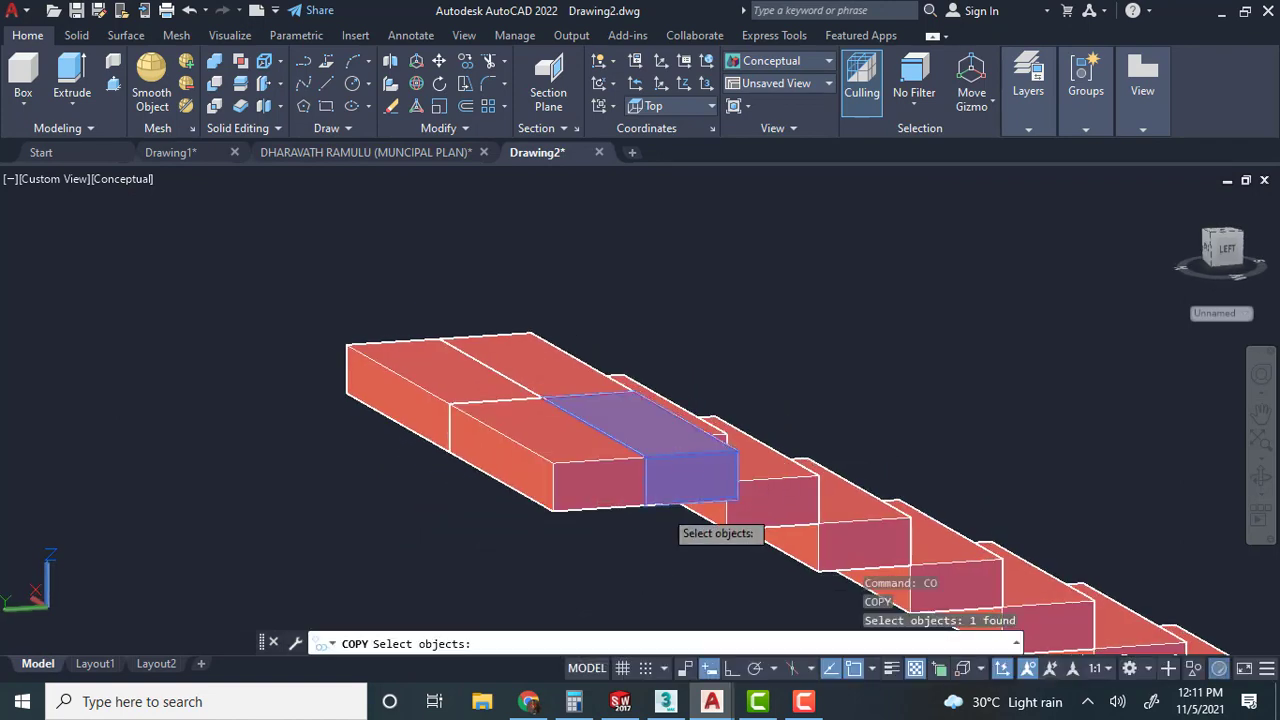
{"action": "key", "text": "Return"}
{"action": "left_click", "coordinate": [645, 507]}
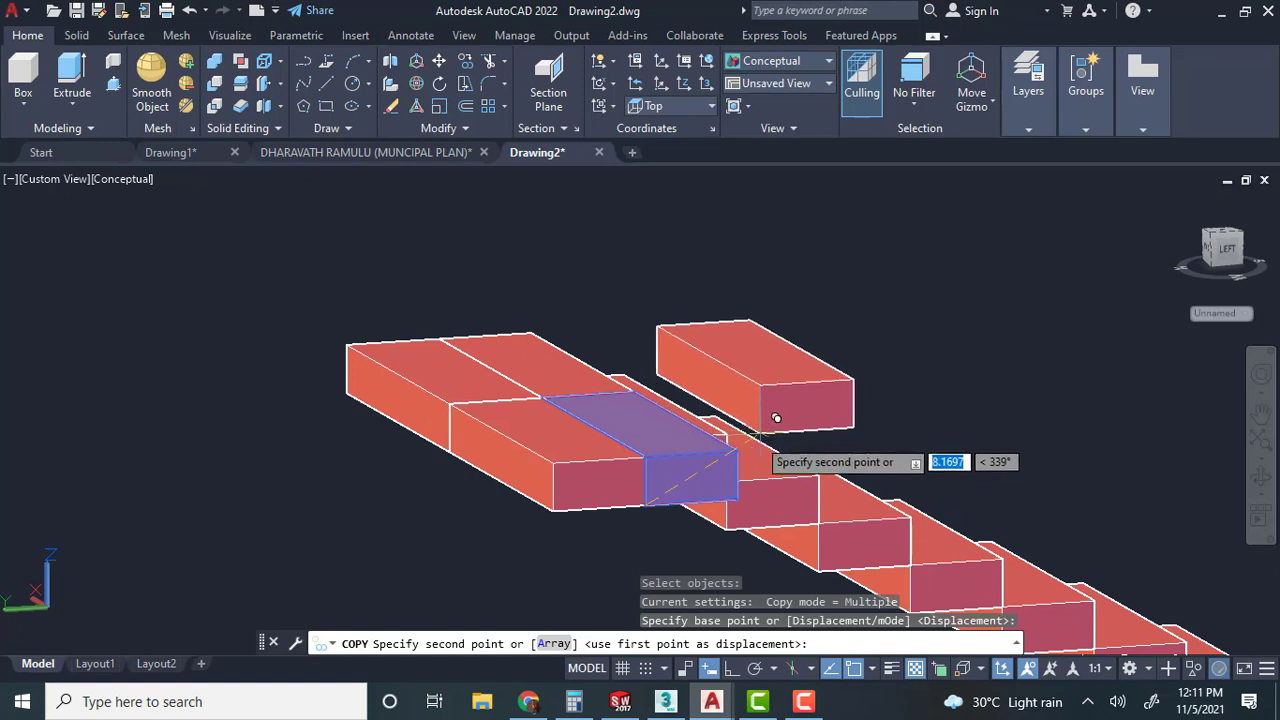
{"action": "left_click", "coordinate": [752, 437]}
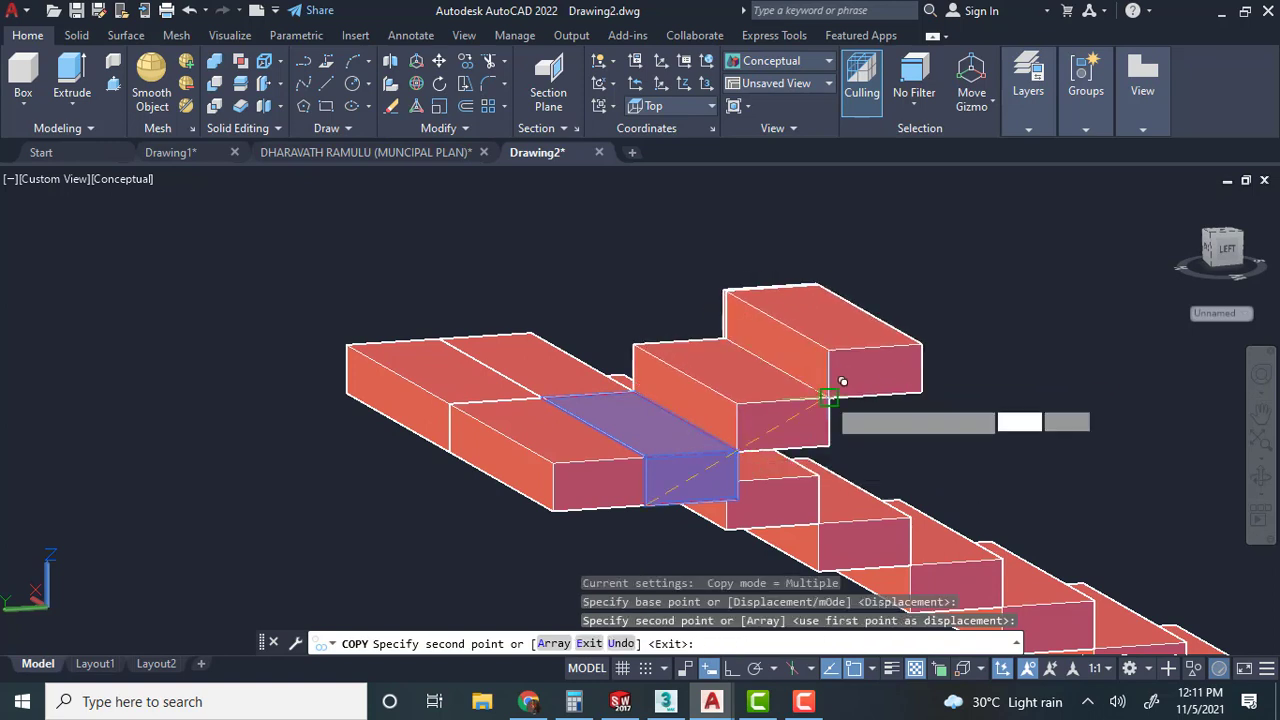
{"action": "left_click", "coordinate": [843, 382]}
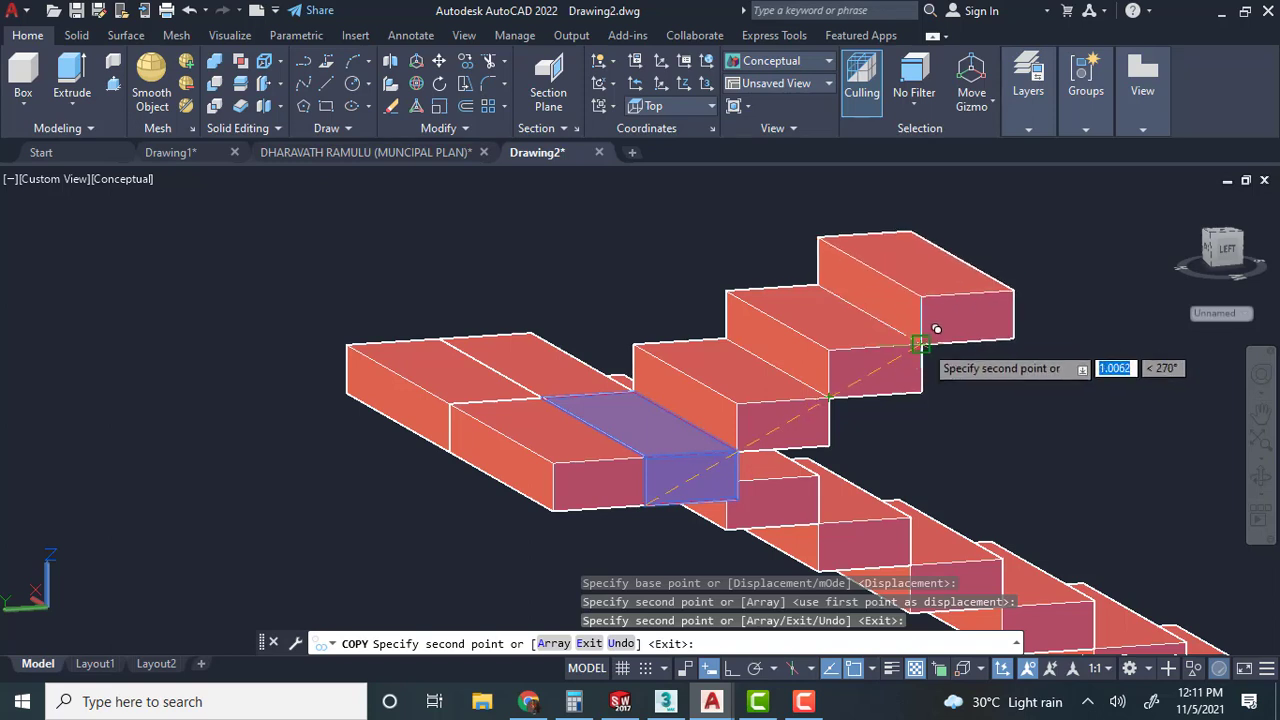
{"action": "left_click", "coordinate": [920, 343]}
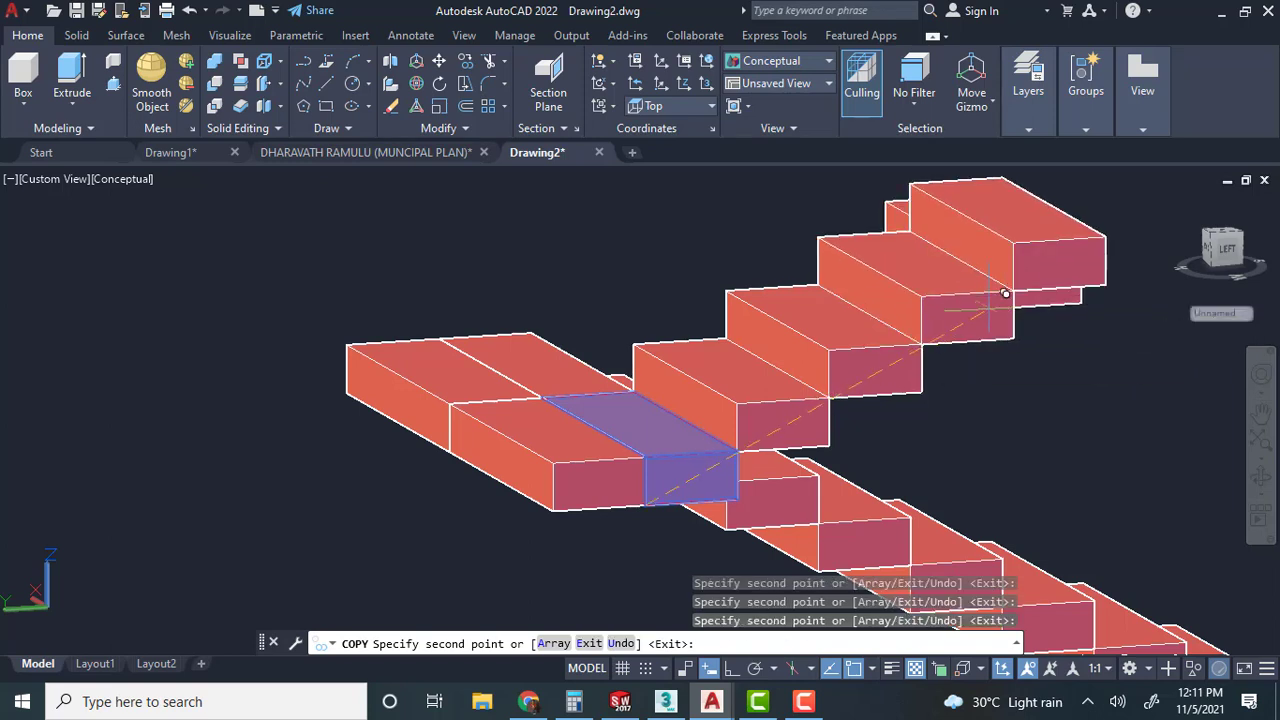
Continue the second flight corner to corner until ten copied steps rise from the landing.
{"action": "middle_click_drag", "start_coordinate": [970, 320], "coordinate": [746, 437]}
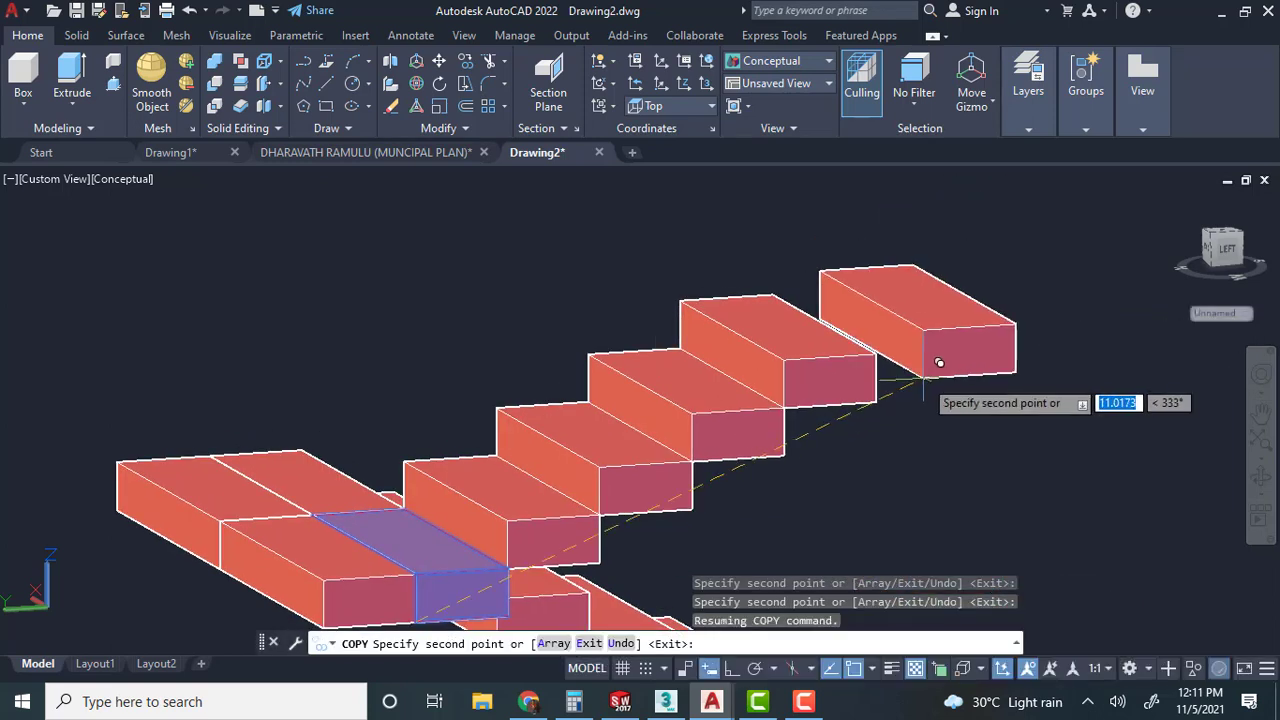
{"action": "left_click", "coordinate": [876, 352]}
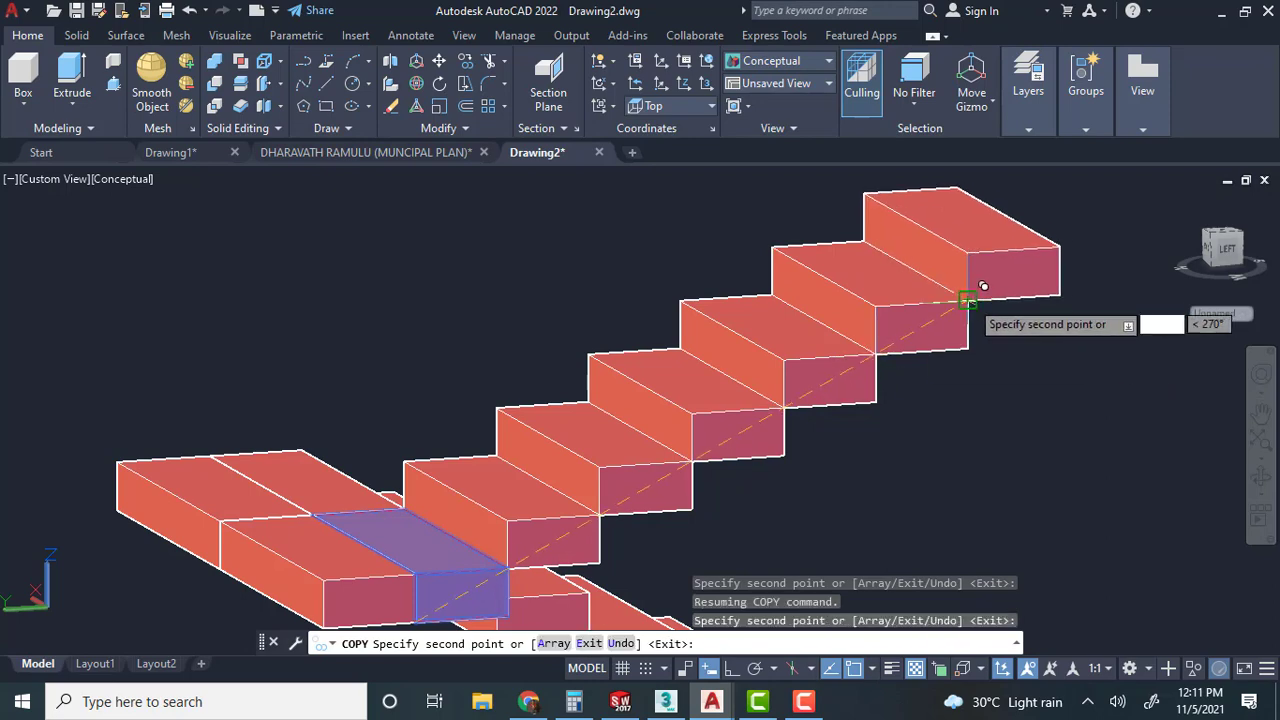
{"action": "left_click", "coordinate": [968, 300]}
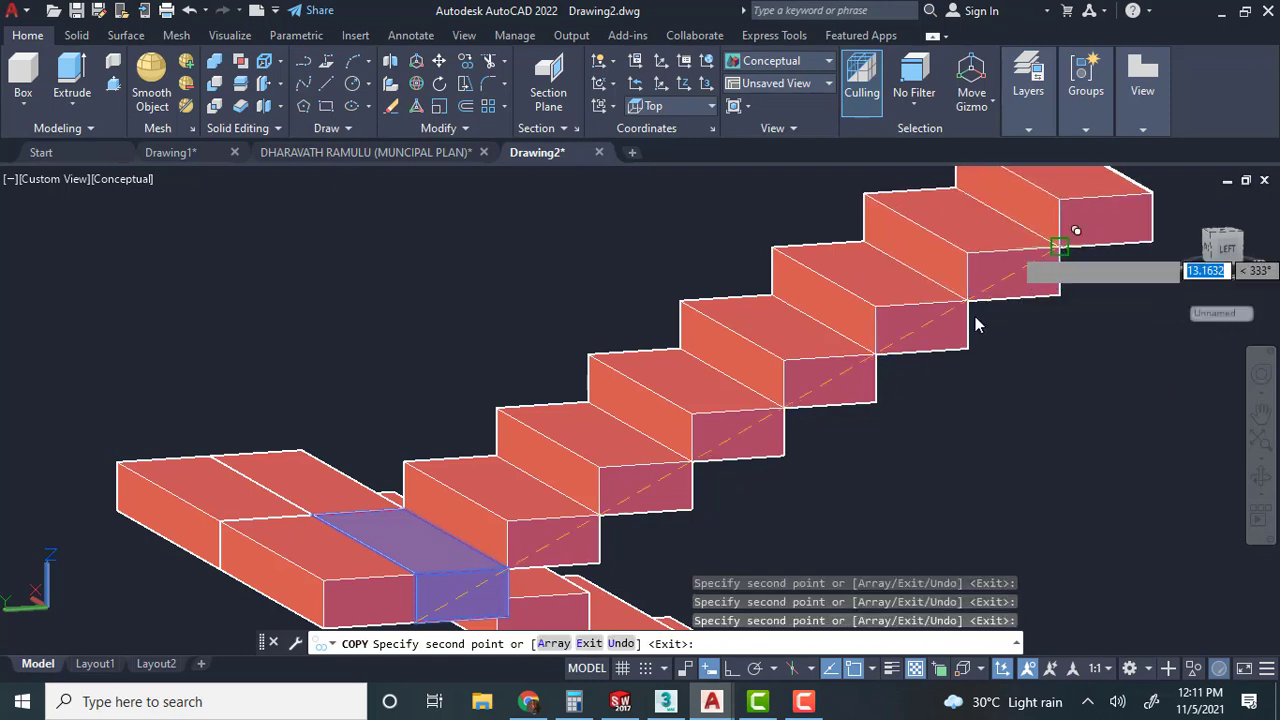
{"action": "scroll", "coordinate": [966, 347], "scroll_direction": "down", "scroll_amount": 4}
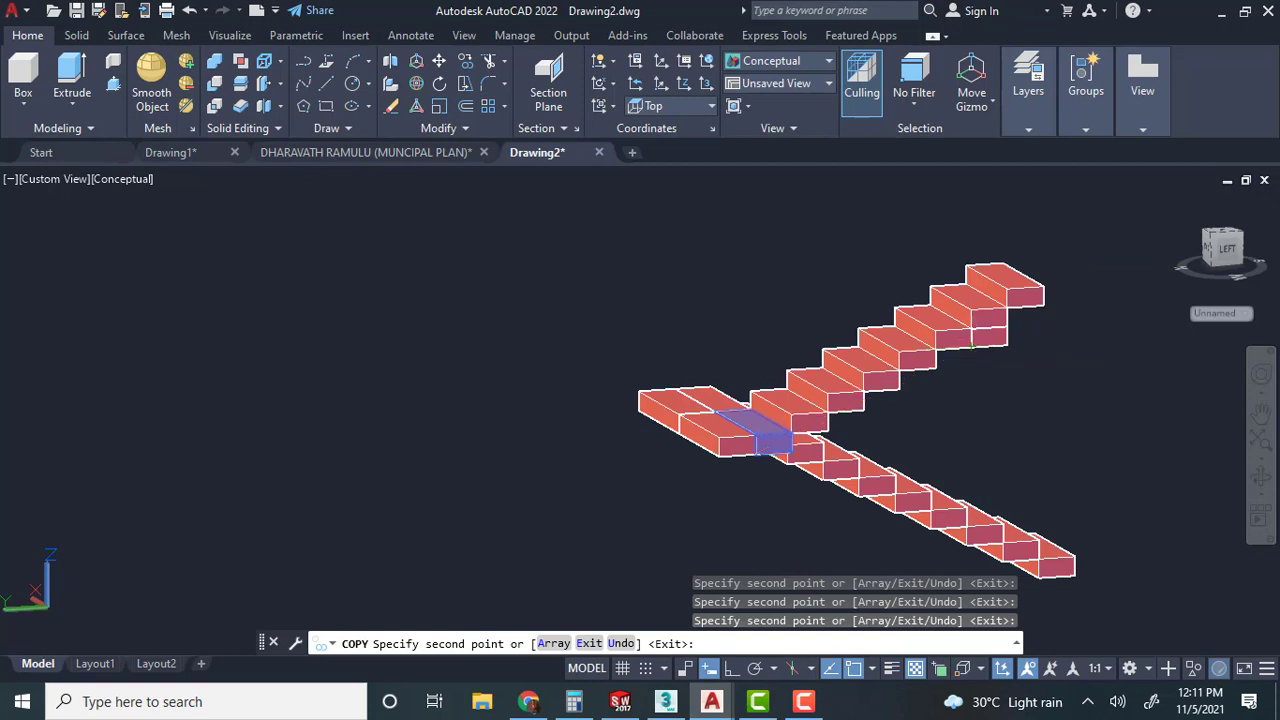
{"action": "middle_click_drag", "start_coordinate": [970, 345], "coordinate": [835, 385]}
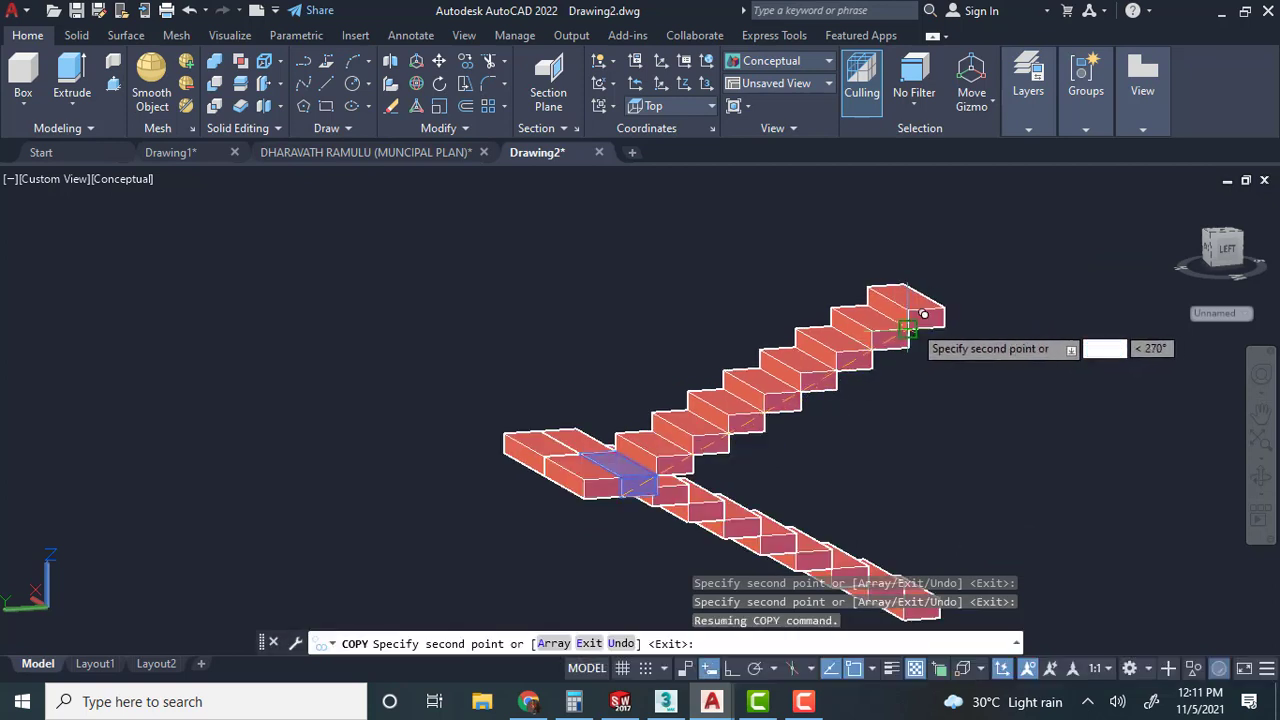
{"action": "left_click", "coordinate": [908, 329]}
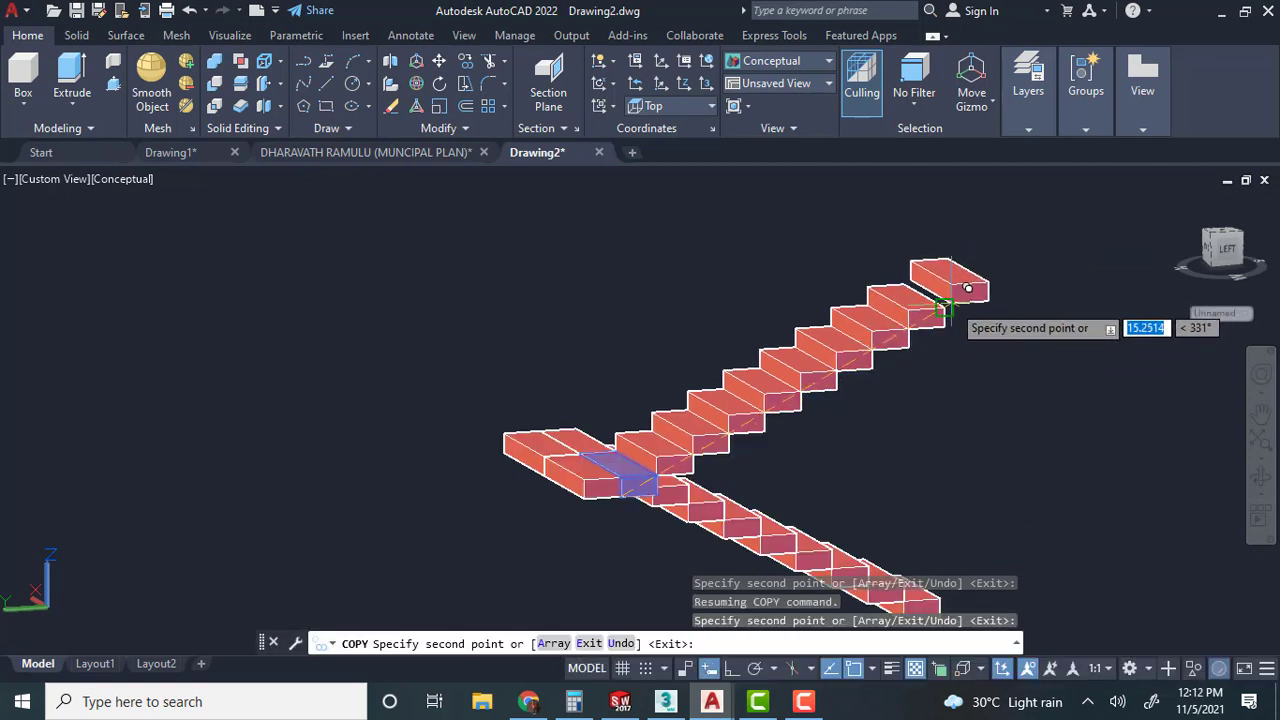
{"action": "left_click", "coordinate": [944, 308]}
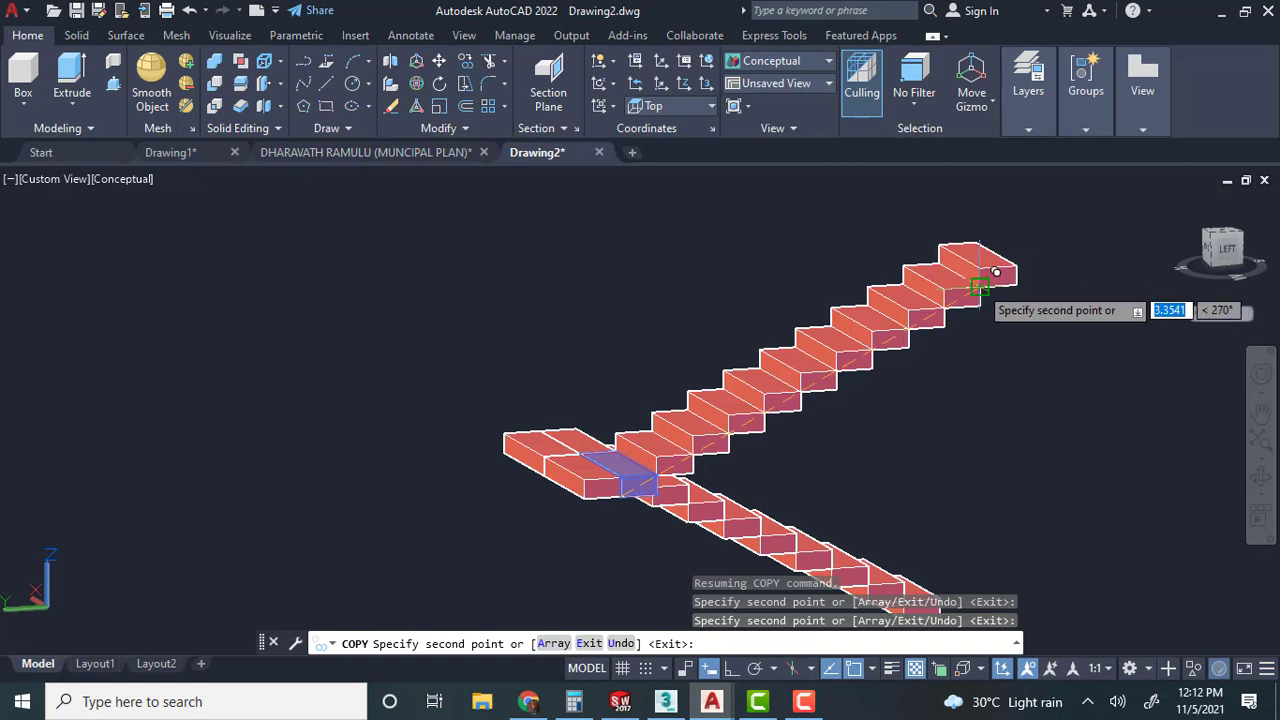
{"action": "key", "text": "Escape"}
Finish copying, switch to the top view and delete the end step that projects beyond the neighbouring flight.
{"action": "scroll", "coordinate": [894, 391], "scroll_direction": "down", "scroll_amount": 3}
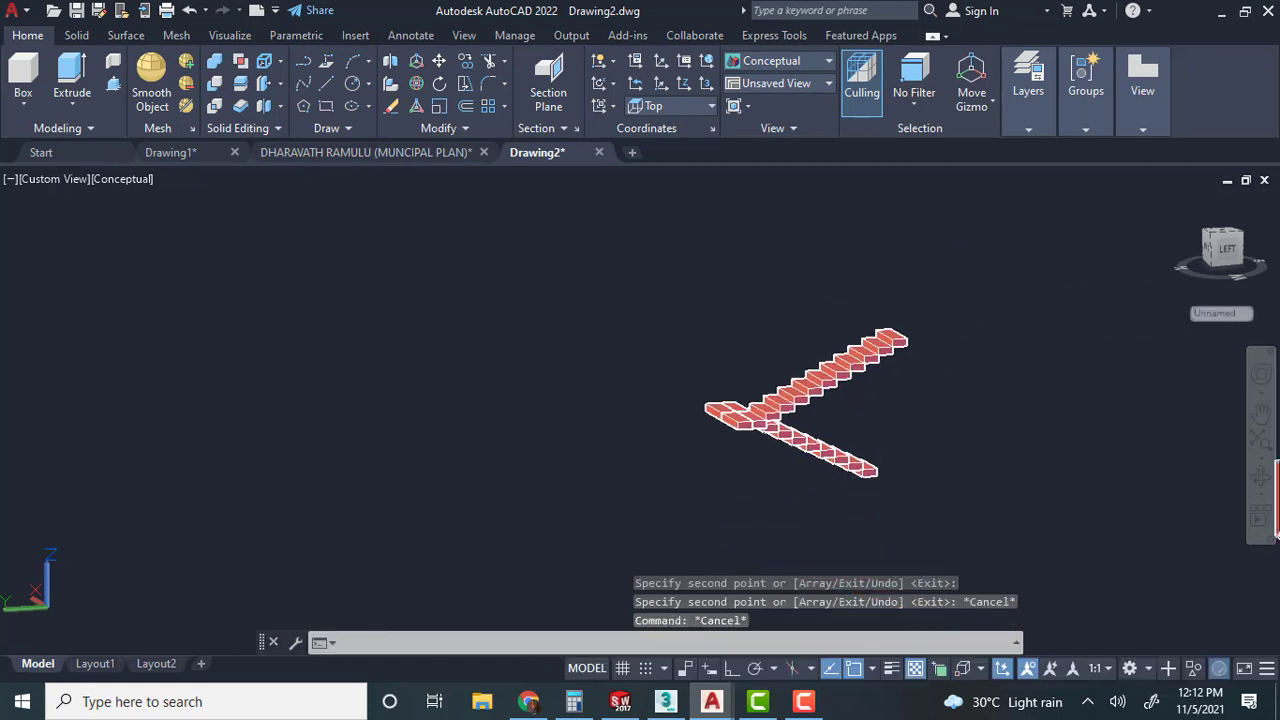
{"action": "left_click", "coordinate": [66, 178]}
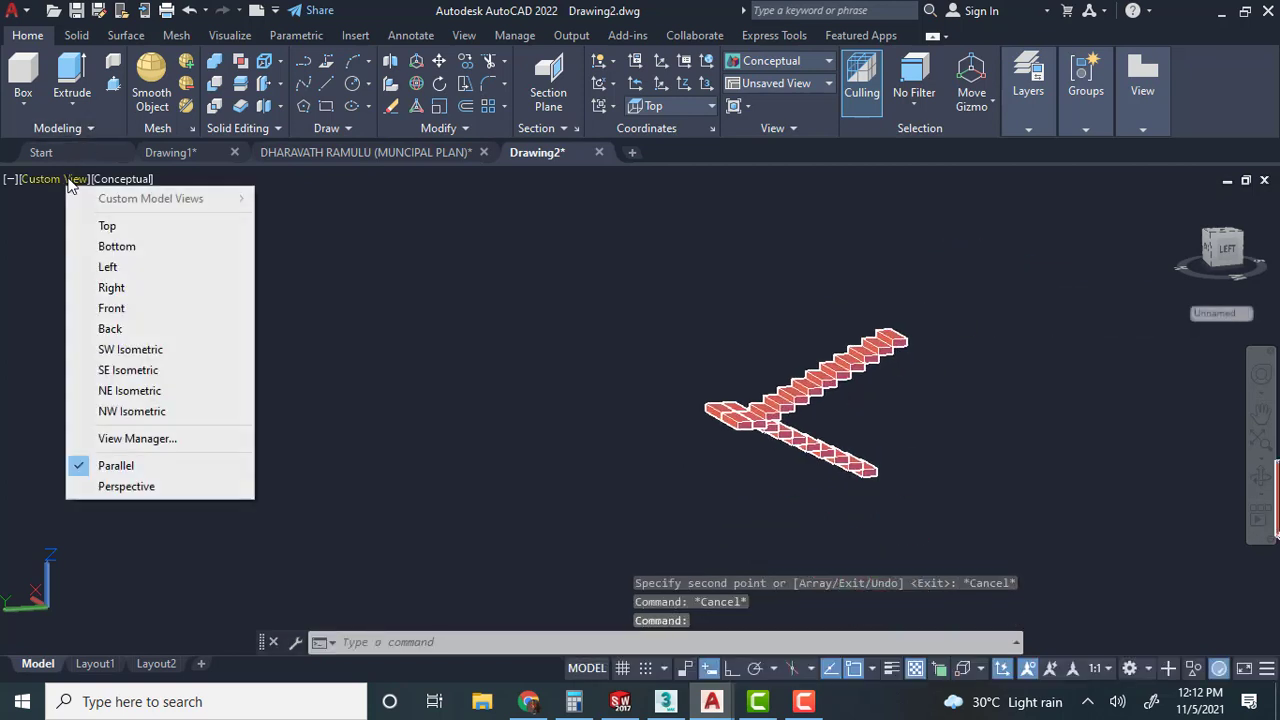
{"action": "left_click", "coordinate": [107, 225]}
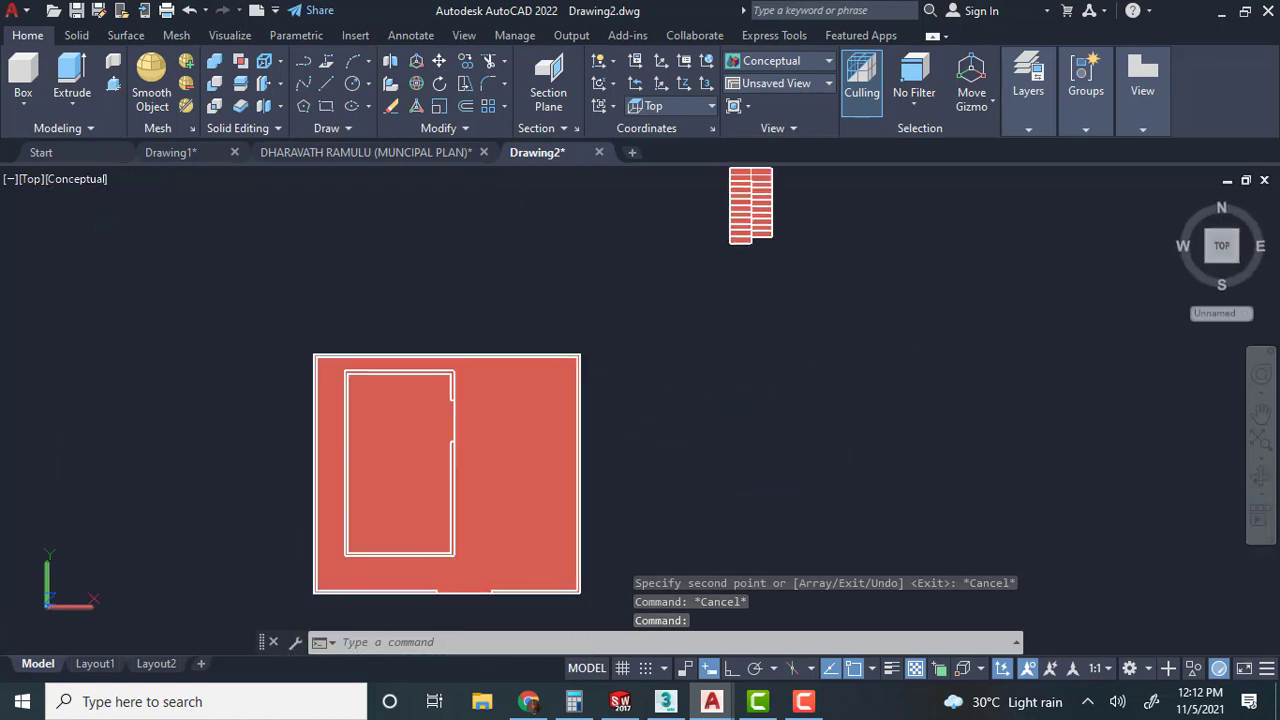
{"action": "scroll", "coordinate": [647, 346], "scroll_direction": "up", "scroll_amount": 2}
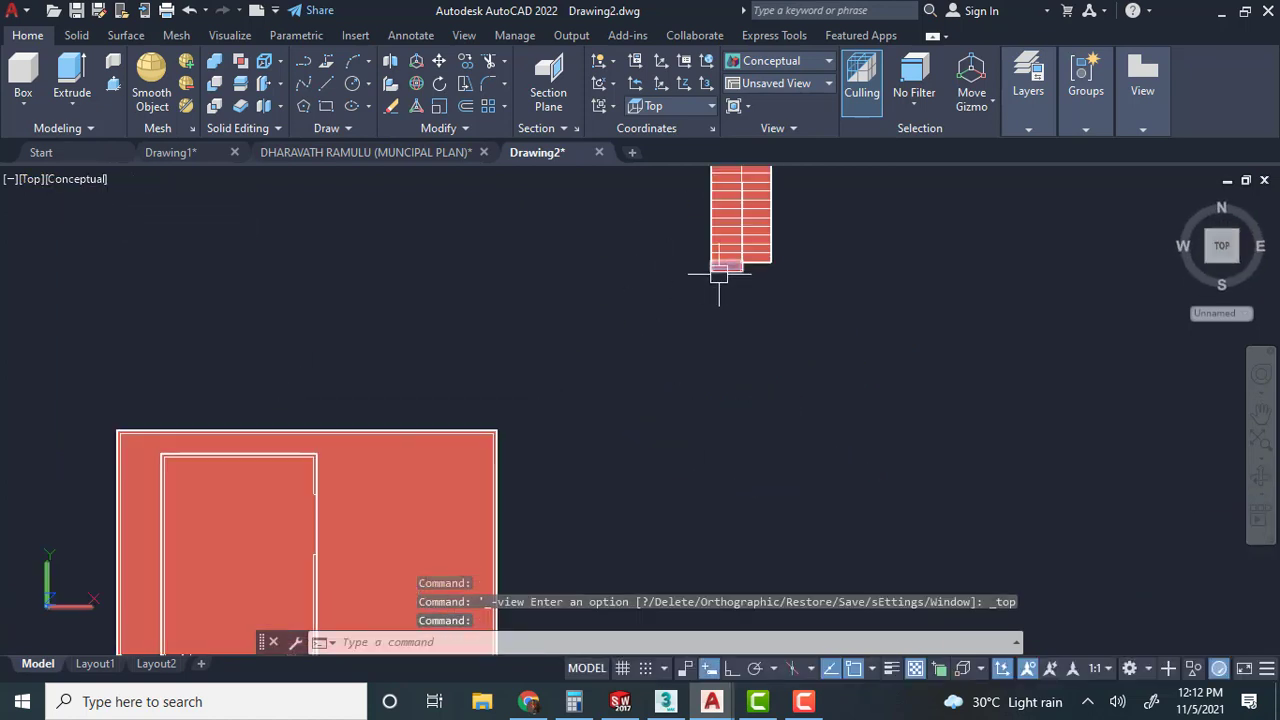
{"action": "left_click", "coordinate": [722, 269]}
{"action": "key", "text": "Delete"}
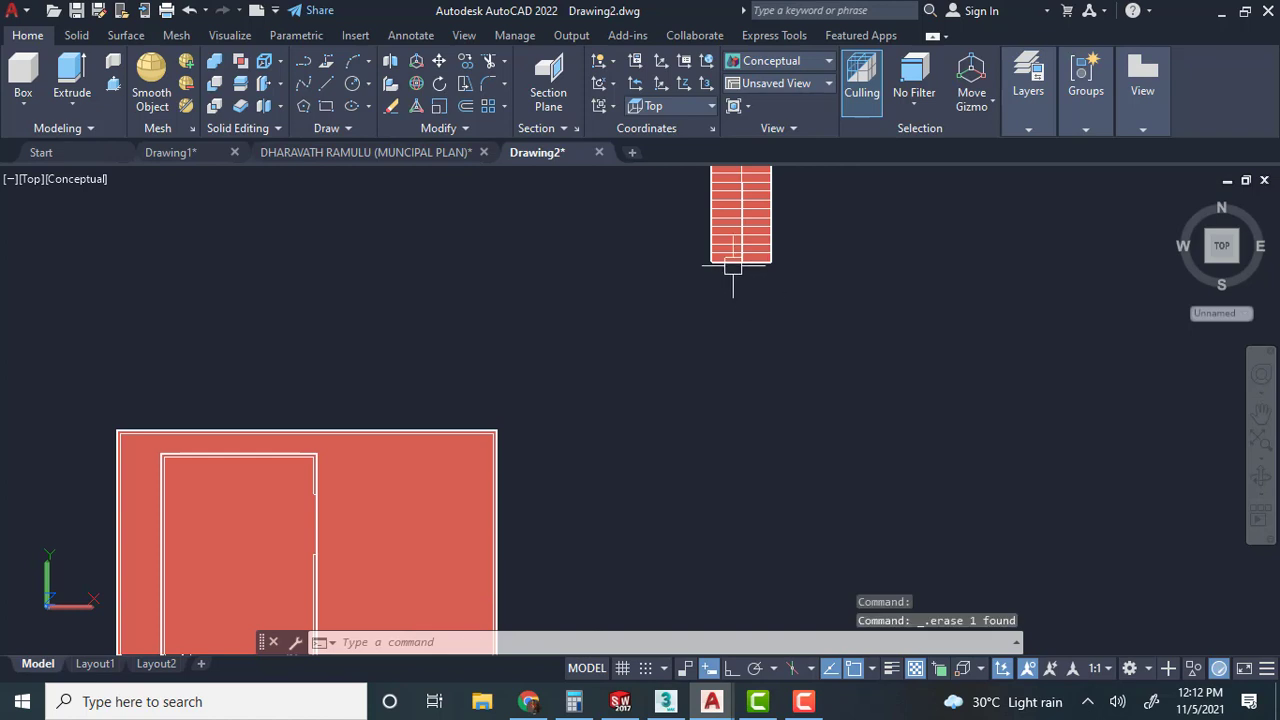
Group all the blocks of both stair flights and the landing into one unnamed group.
{"action": "middle_click_drag", "start_coordinate": [730, 268], "coordinate": [612, 407]}
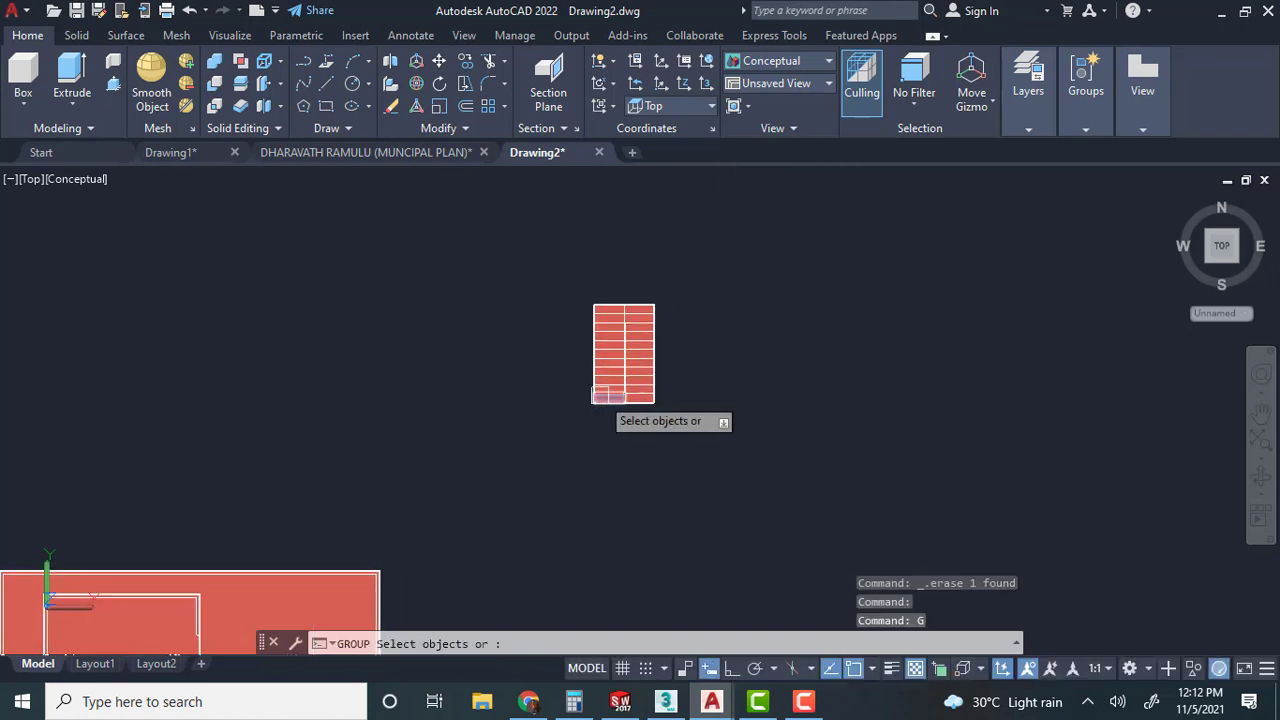
{"action": "left_click", "coordinate": [783, 412]}
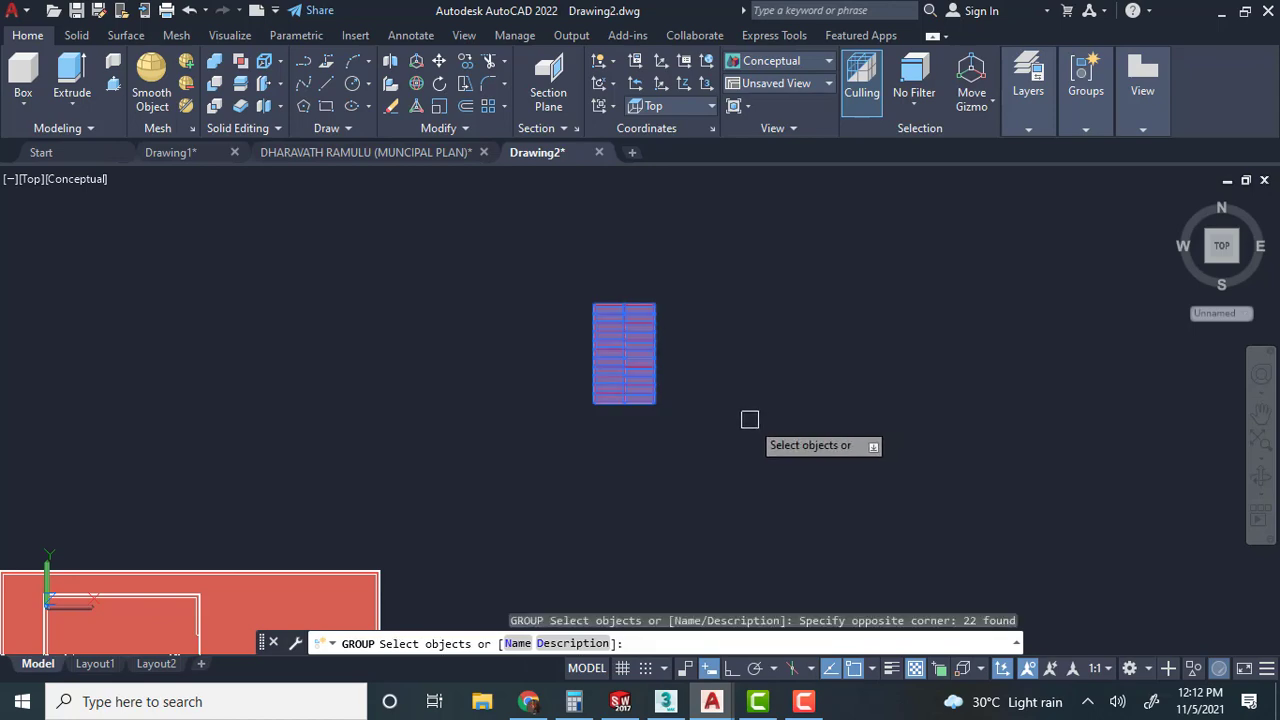
{"action": "key", "text": "Return"}
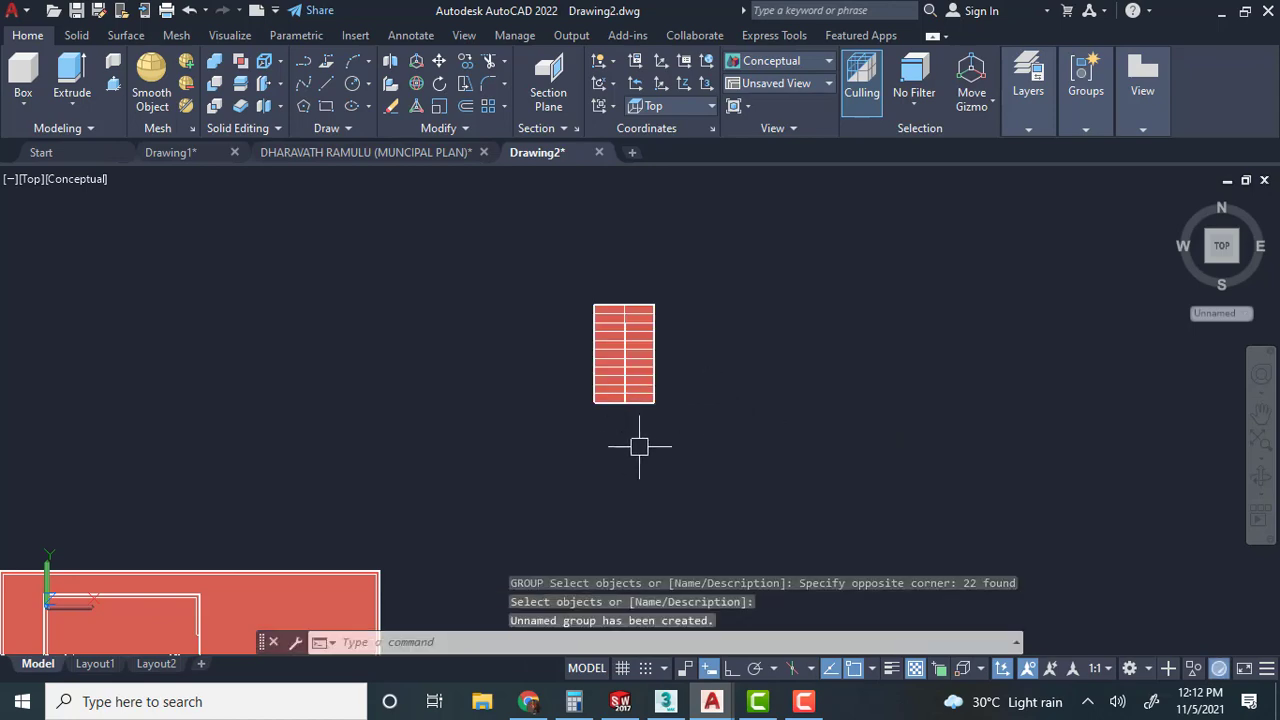
Rotate the staircase group by -90 degrees about the inner corner where the flights meet the landing.
{"action": "middle_click_drag", "start_coordinate": [640, 437], "coordinate": [612, 397], "text": "shift"}
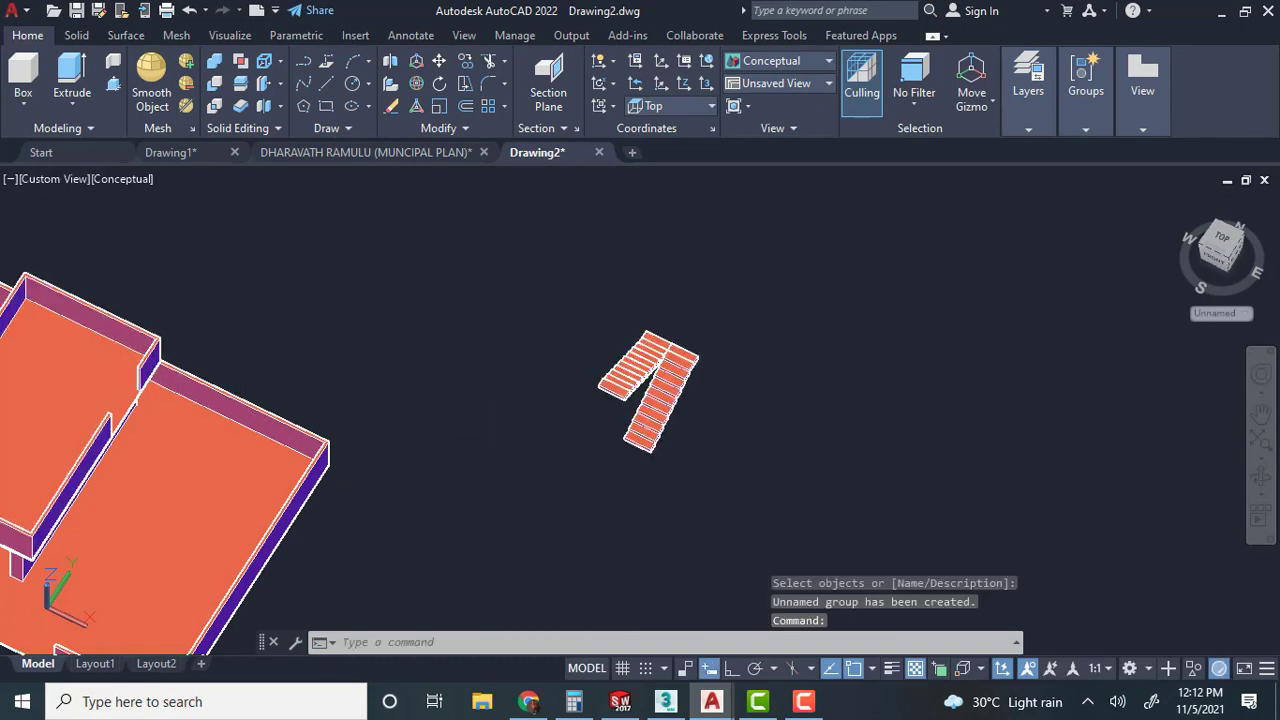
{"action": "type", "text": "ro"}
{"action": "key", "text": "Return"}
{"action": "left_click", "coordinate": [580, 277]}
{"action": "left_click", "coordinate": [734, 494]}
{"action": "key", "text": "Return"}
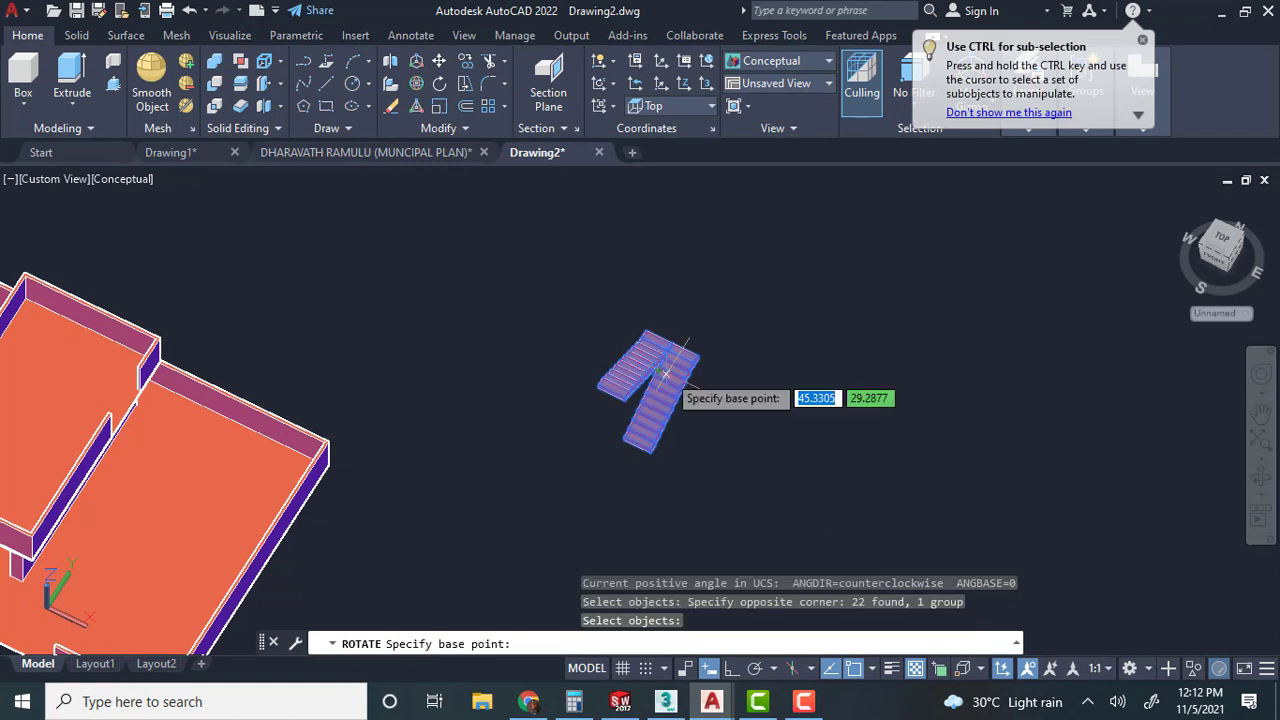
{"action": "left_click", "coordinate": [659, 370]}
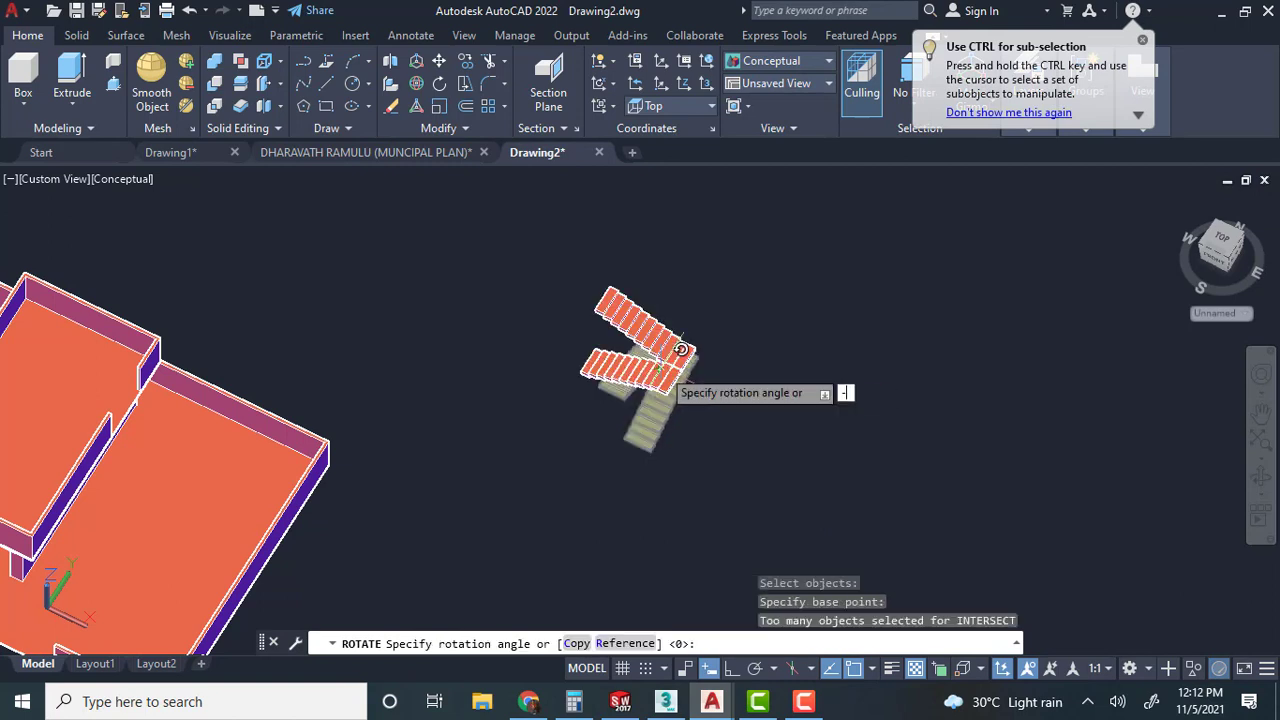
{"action": "key", "text": "Return"}
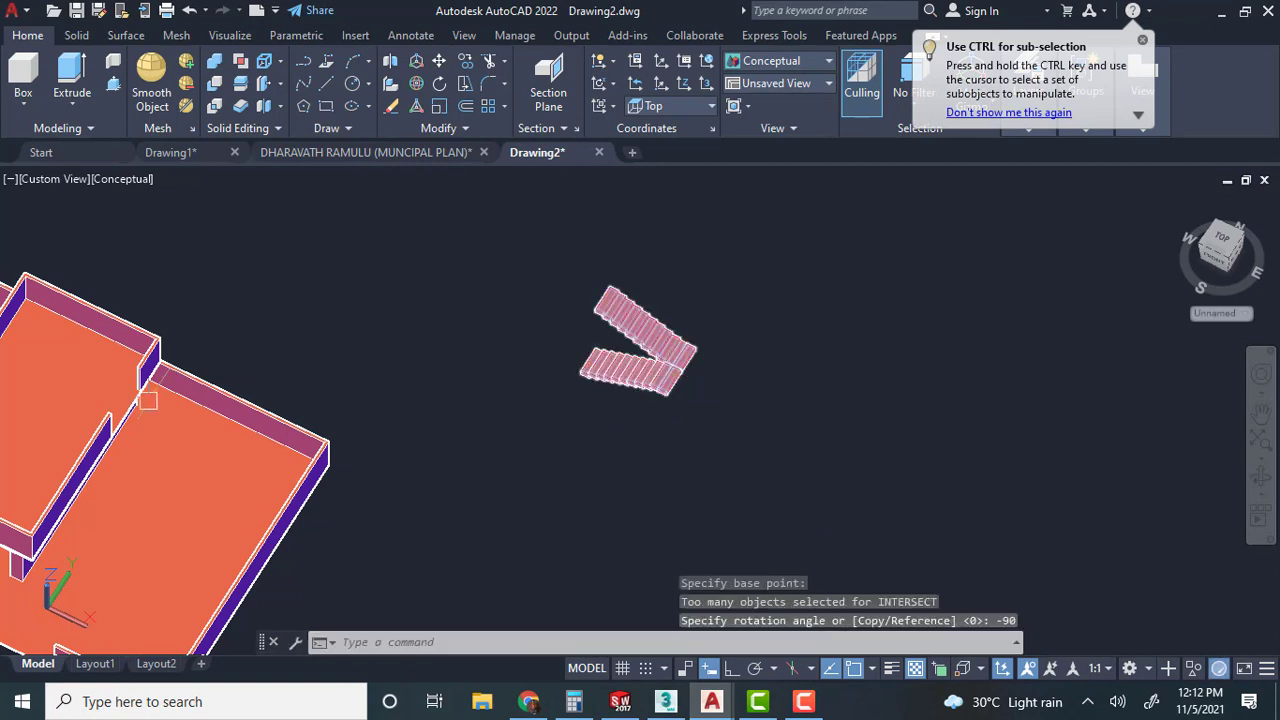
Move the staircase group by the corner of its top step to the edge of the opening in the roof parapet.
{"action": "type", "text": "m"}
{"action": "key", "text": "Return"}
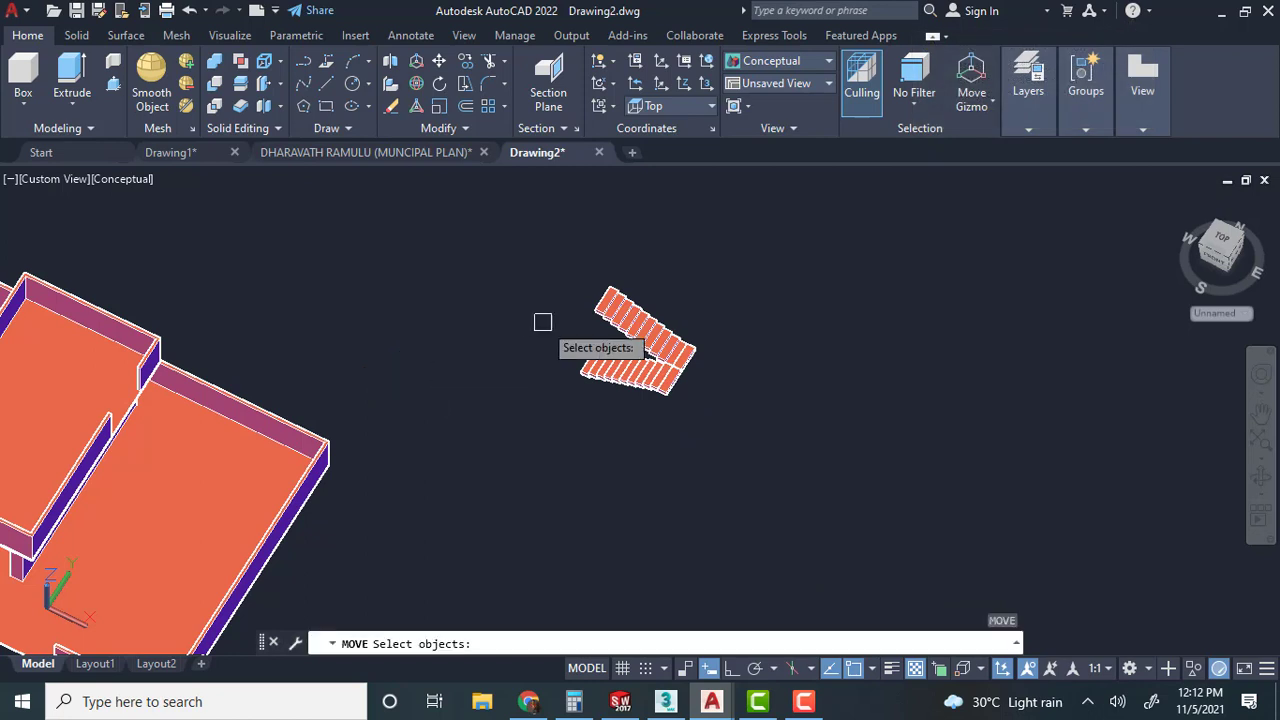
{"action": "scroll", "coordinate": [594, 314], "scroll_direction": "up", "scroll_amount": 3}
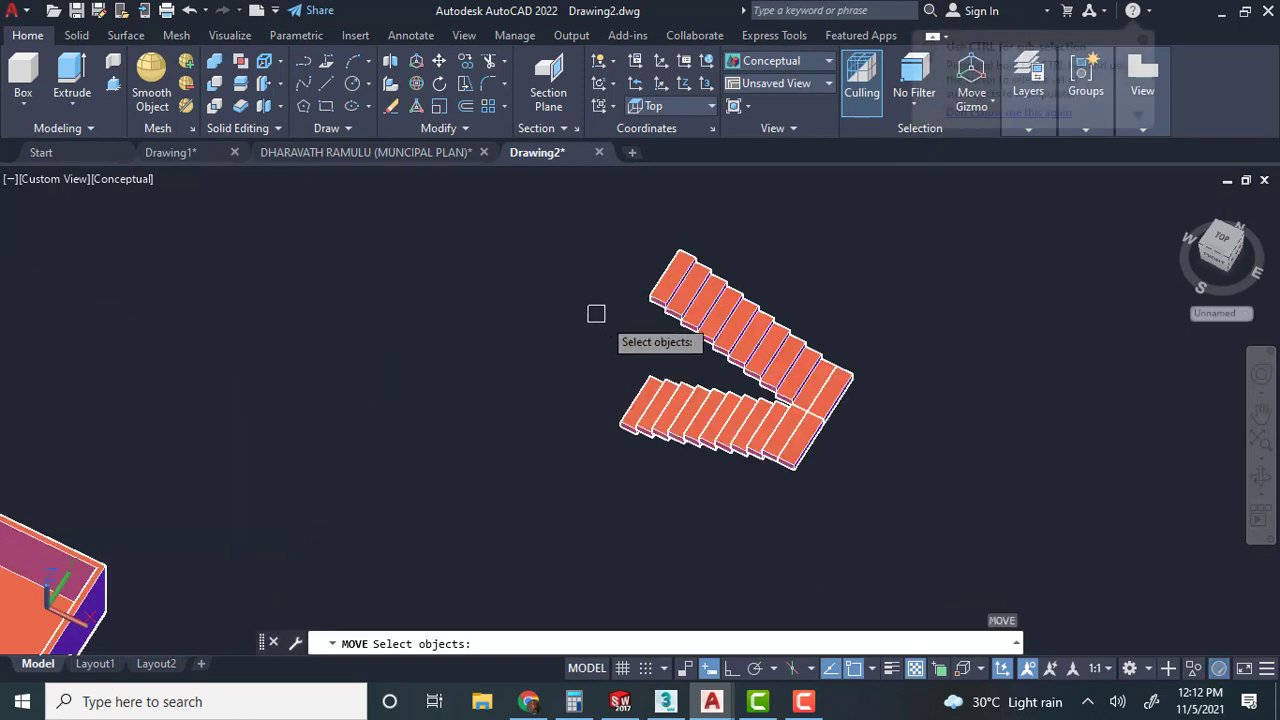
{"action": "left_click", "coordinate": [692, 335]}
{"action": "key", "text": "Return"}
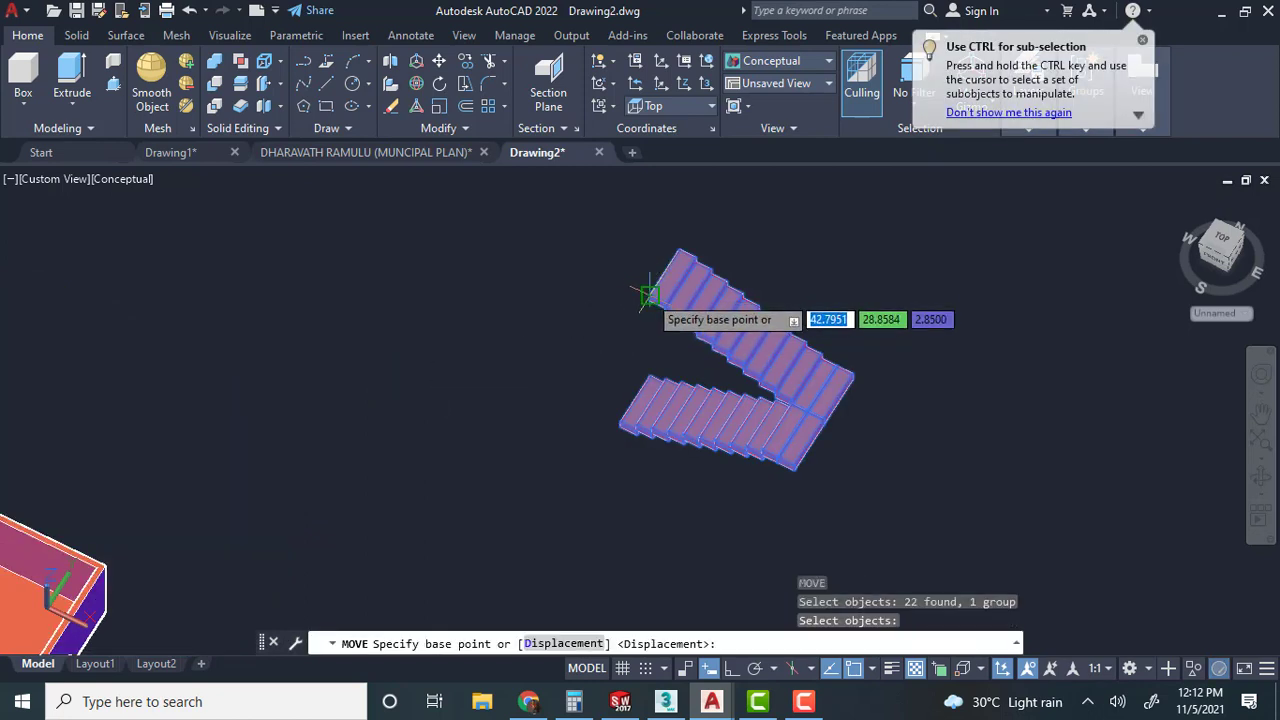
{"action": "left_click", "coordinate": [649, 296]}
{"action": "scroll", "coordinate": [304, 398], "scroll_direction": "down", "scroll_amount": 5}
{"action": "middle_click_drag", "start_coordinate": [304, 398], "coordinate": [736, 332]}
{"action": "scroll", "coordinate": [600, 390], "scroll_direction": "up", "scroll_amount": 2}
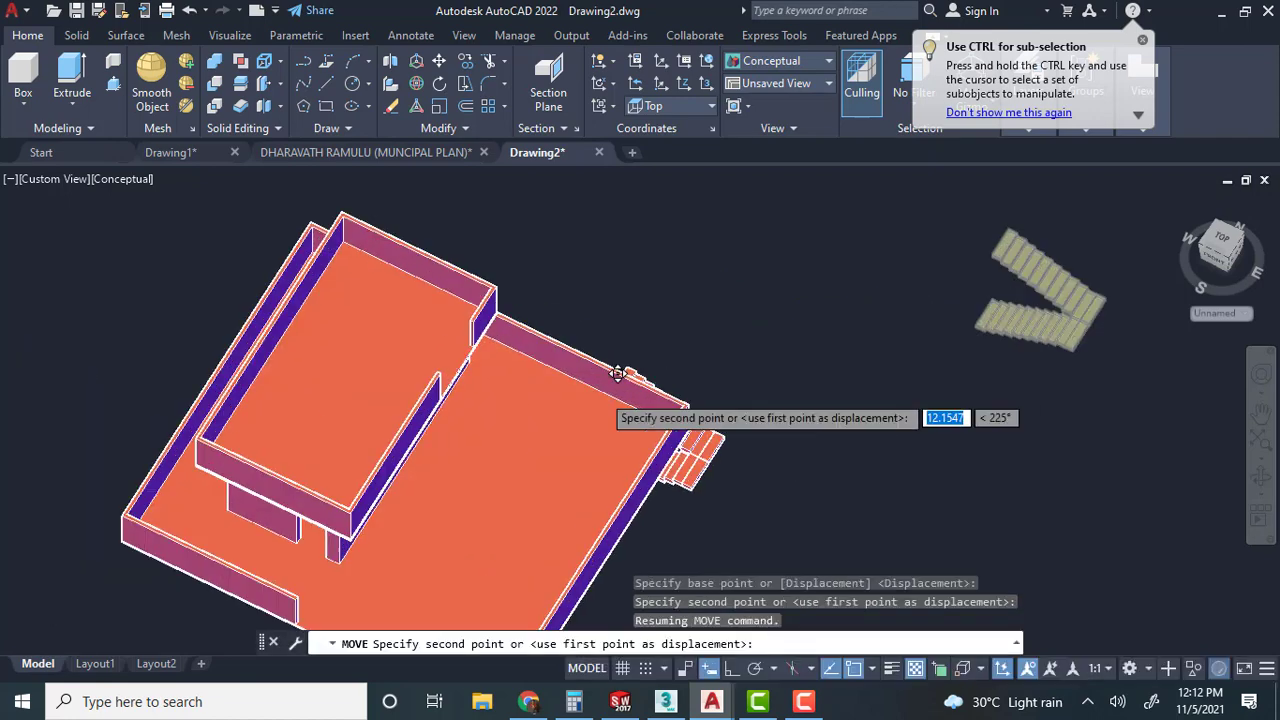
{"action": "scroll", "coordinate": [600, 378], "scroll_direction": "up", "scroll_amount": 2}
{"action": "left_click", "coordinate": [287, 372]}
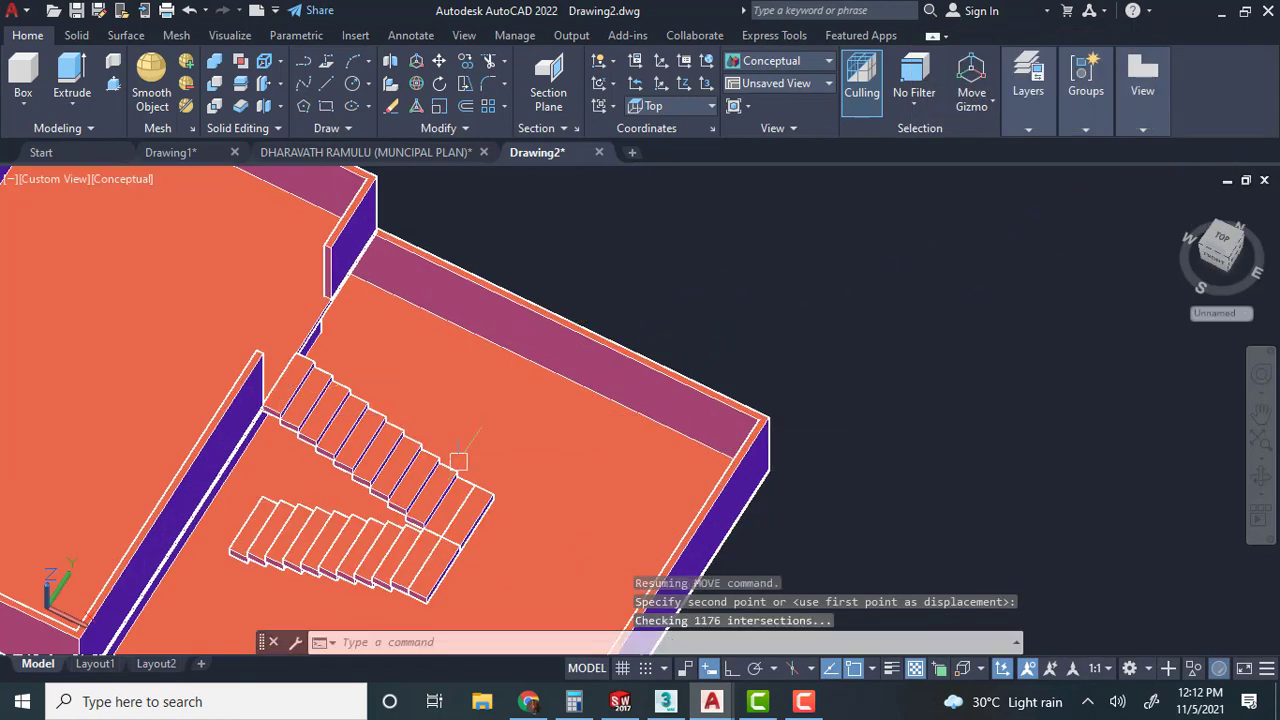
{"action": "key", "text": "Escape"}
{"action": "scroll", "coordinate": [650, 470], "scroll_direction": "down", "scroll_amount": 5}
{"action": "middle_click_drag", "start_coordinate": [732, 517], "coordinate": [713, 441], "text": "shift"}
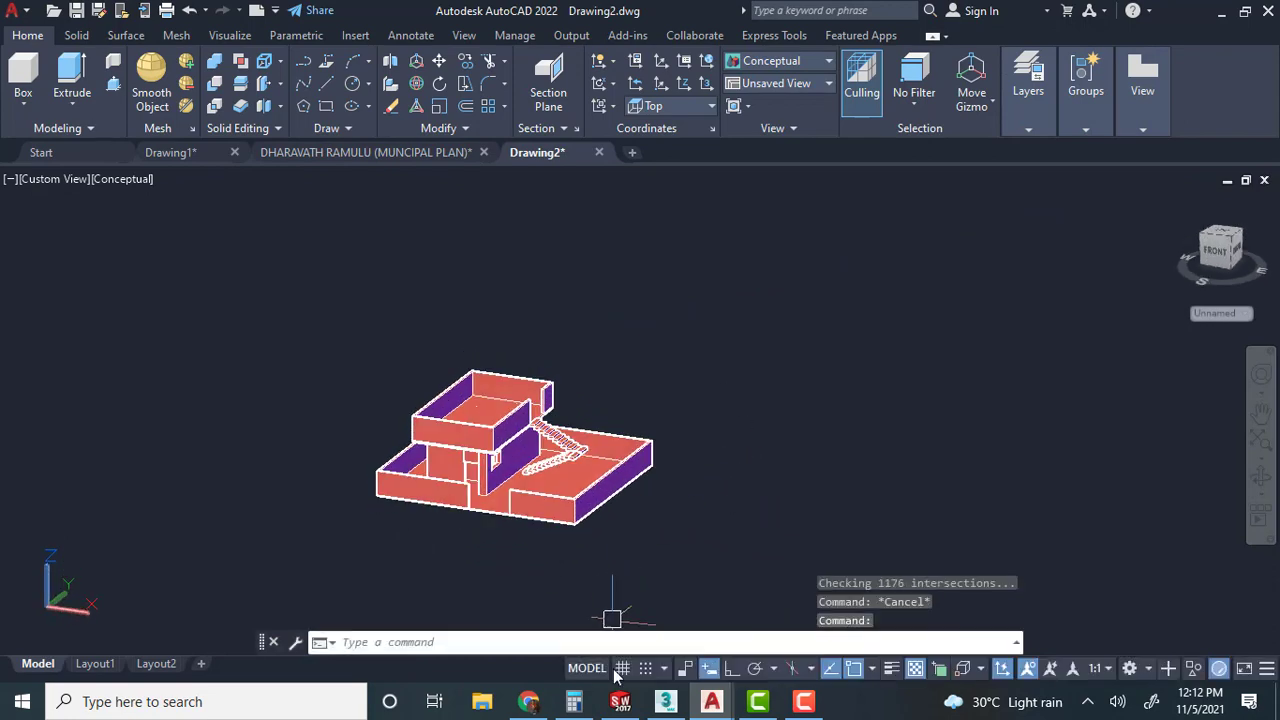
{"action": "mouse_move", "coordinate": [621, 700]}
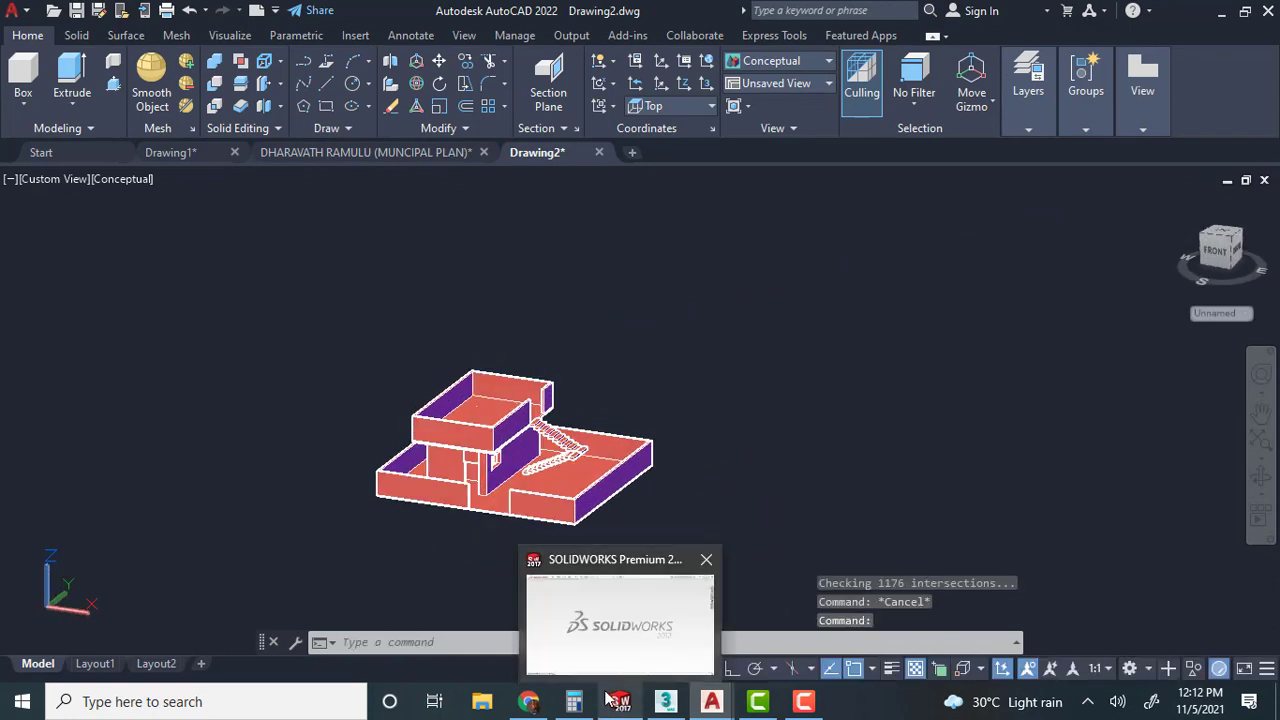
{"action": "left_click", "coordinate": [767, 709]}
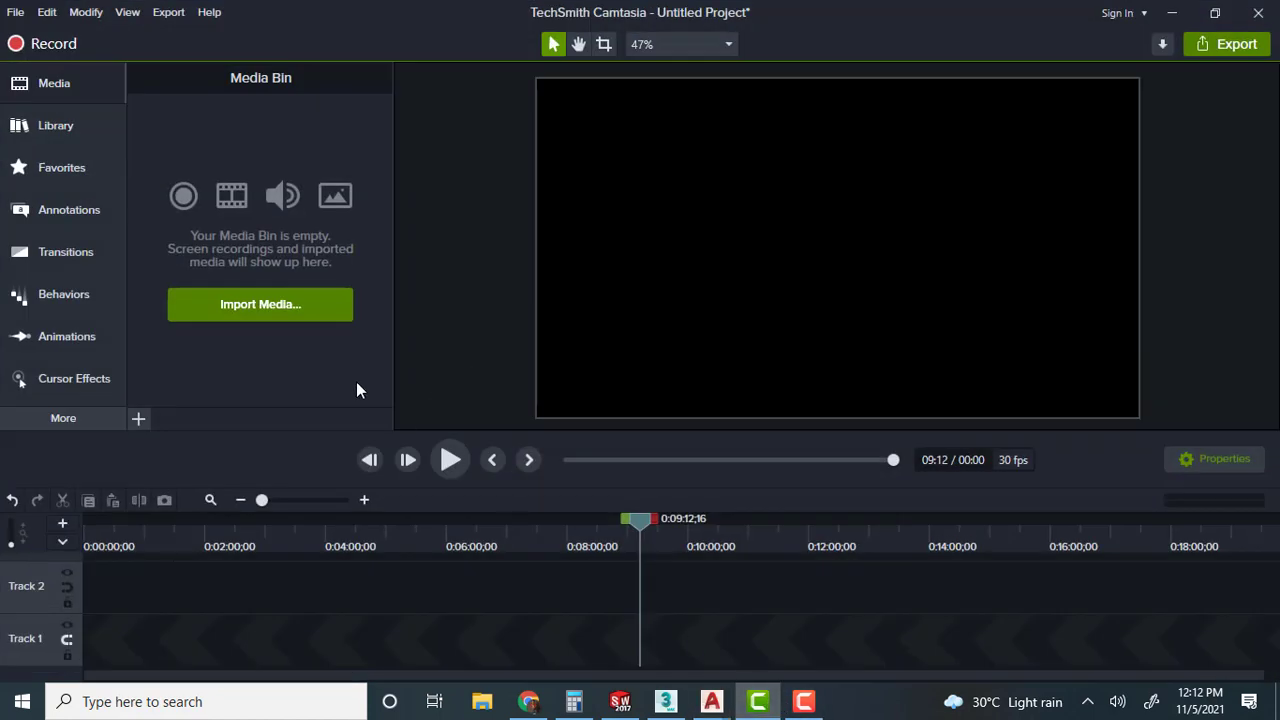